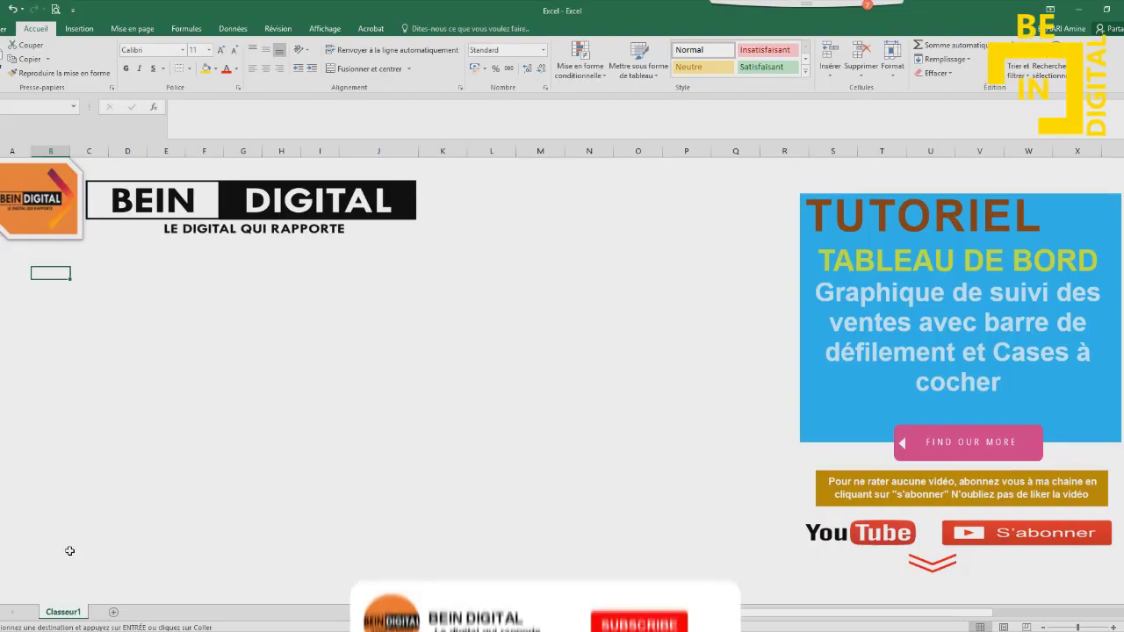
Enter the Date and Produit A headers in columns B and C
left_click(131, 334)
left_click(50, 297)
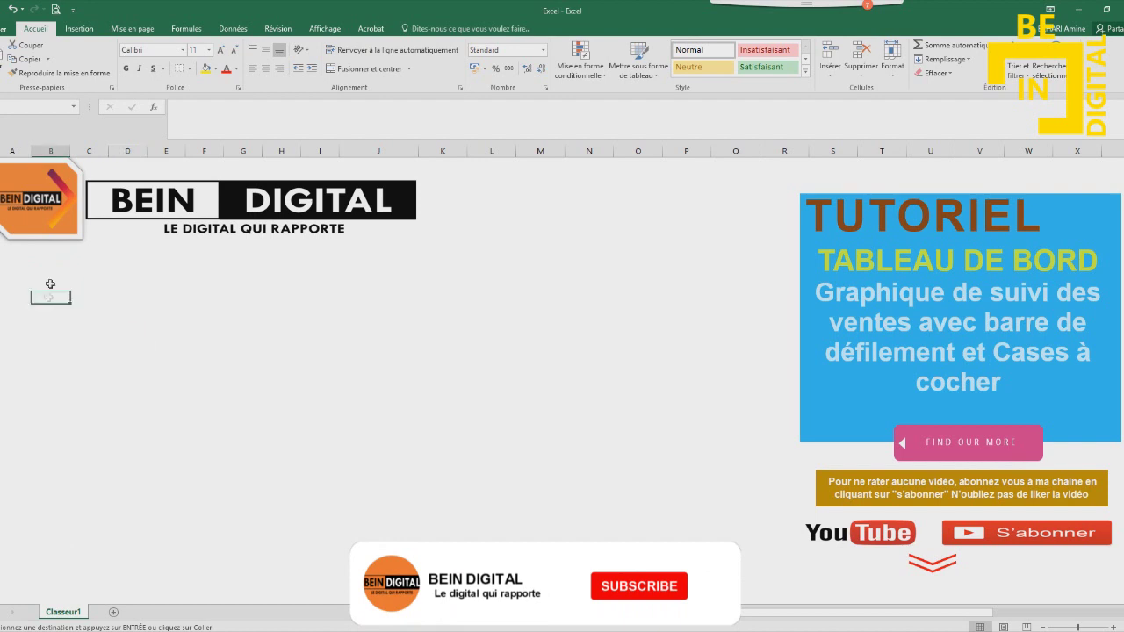
left_click(50, 286)
type("Date")
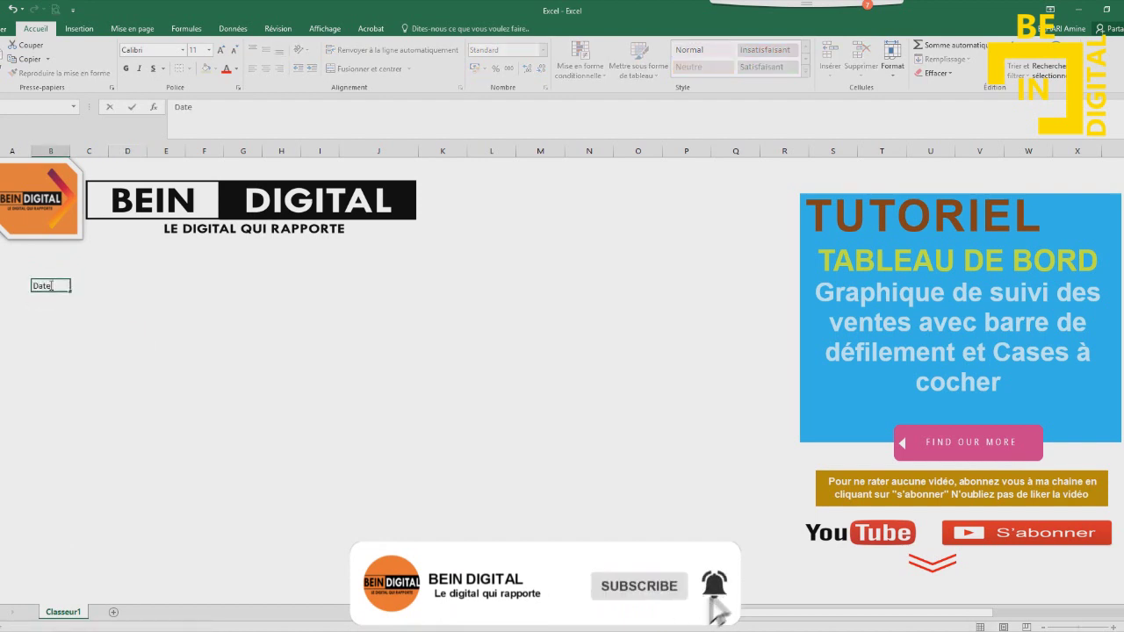
key("Tab")
type("Pr")
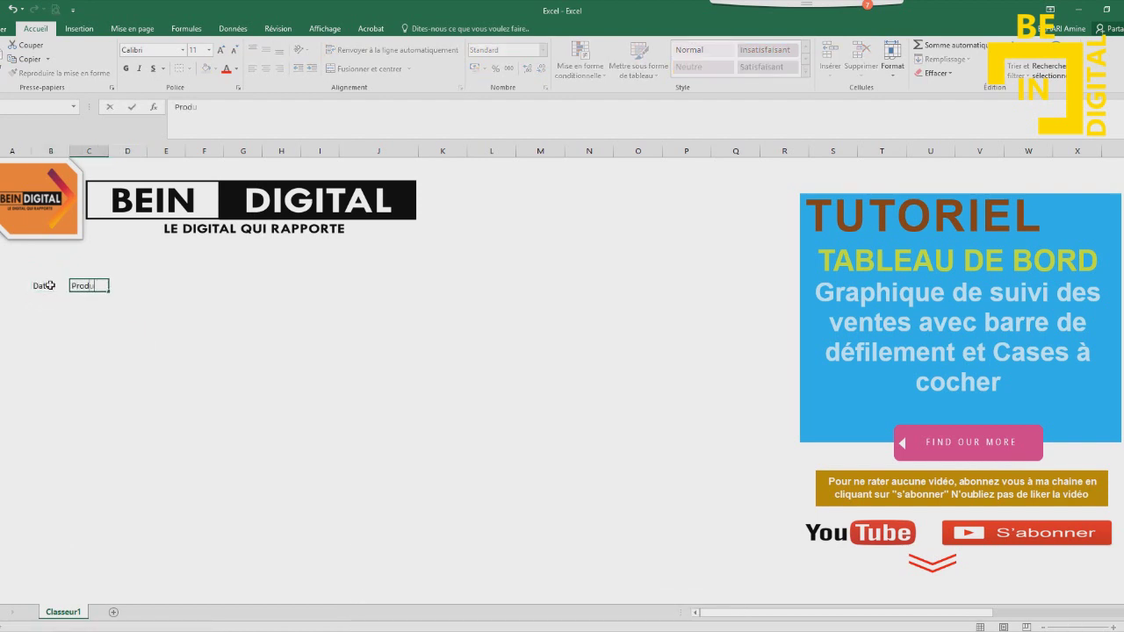
key("Tab")
Add the Produit B, Produit C and Produit D headers, then widen columns B through G
type("Pro")
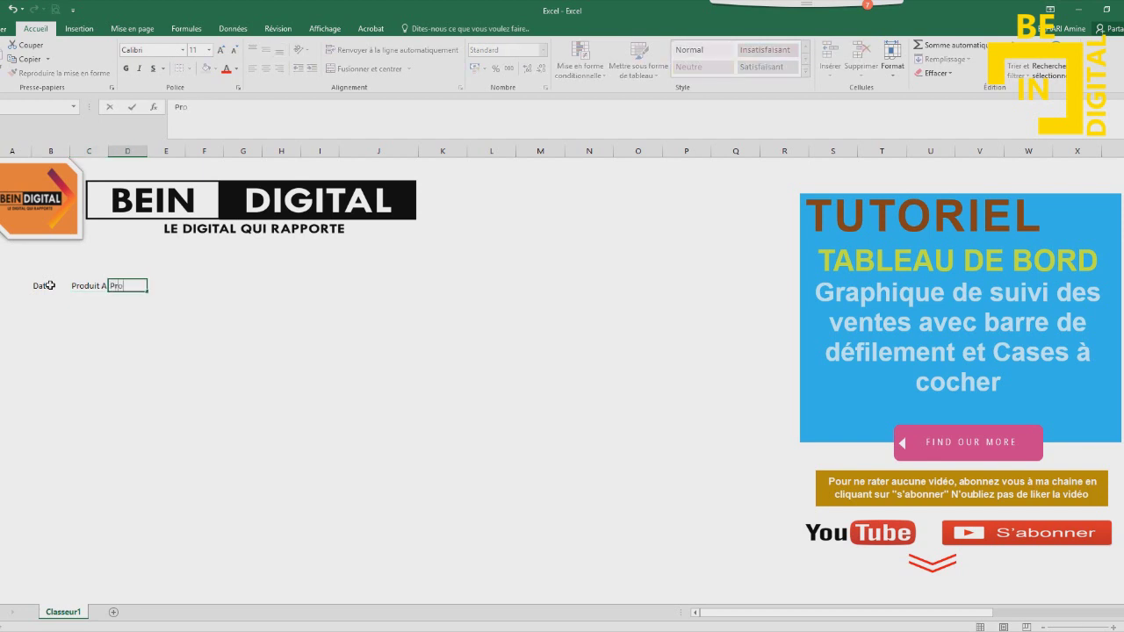
key("Tab")
type("P")
key("Tab")
type("P")
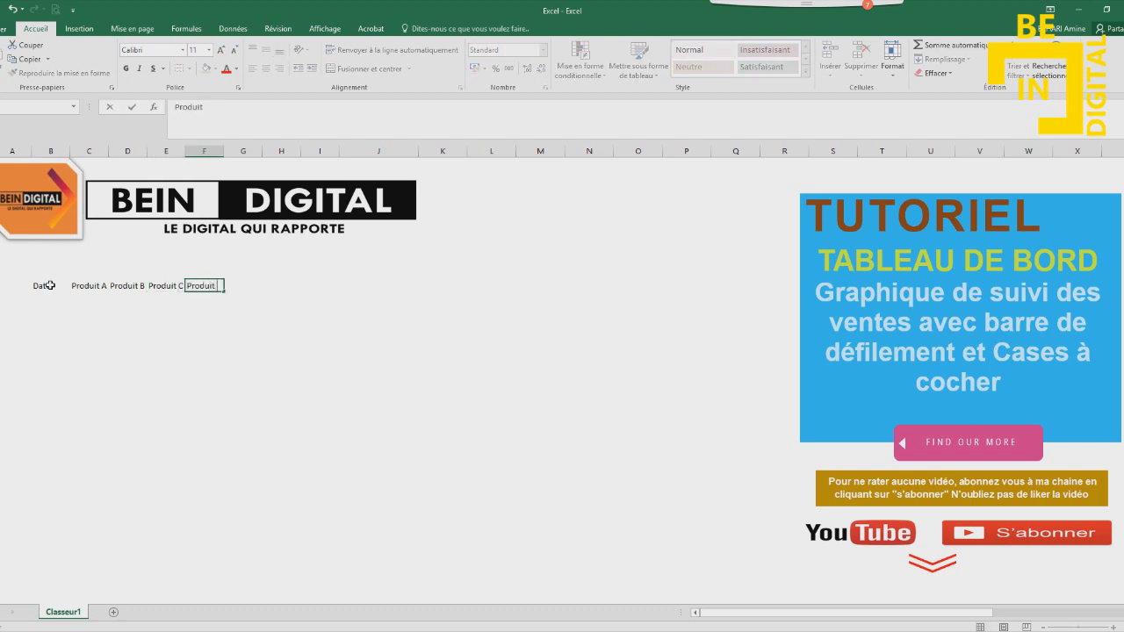
type("D")
left_click(125, 419)
mouse_move(50, 151)
left_mouse_down()
mouse_move(221, 165)
mouse_move(211, 164)
mouse_move(268, 151)
left_mouse_up()
left_click(49, 298)
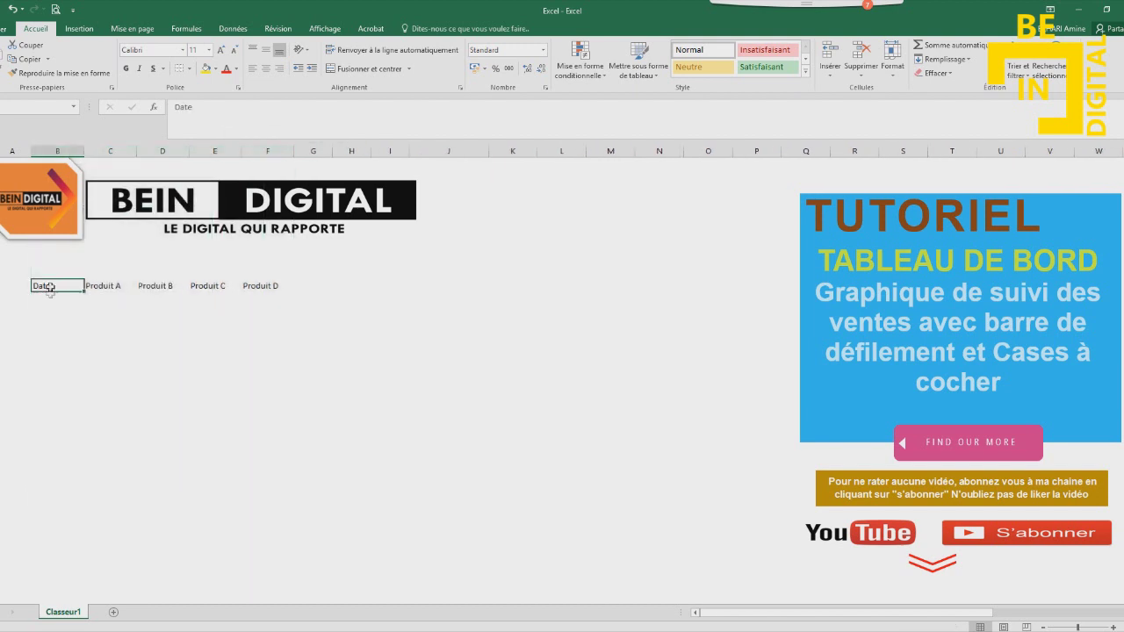
Enter 01/01/2019 under Date and fill the dates down to 30/06/2019
type("01/")
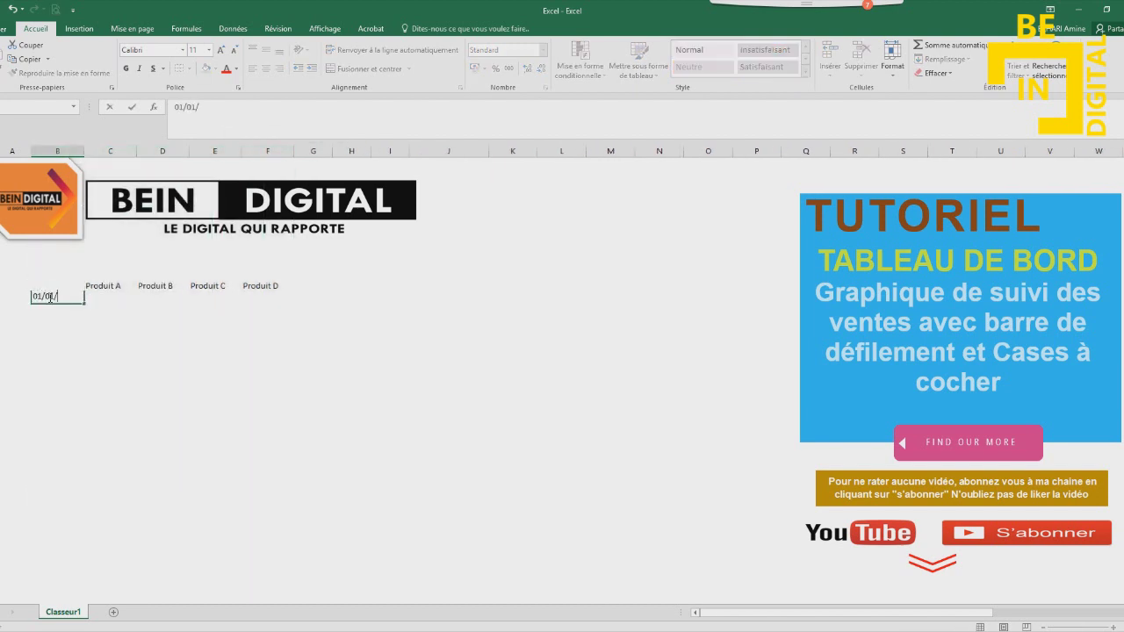
type("2019")
key("ctrl+Return")
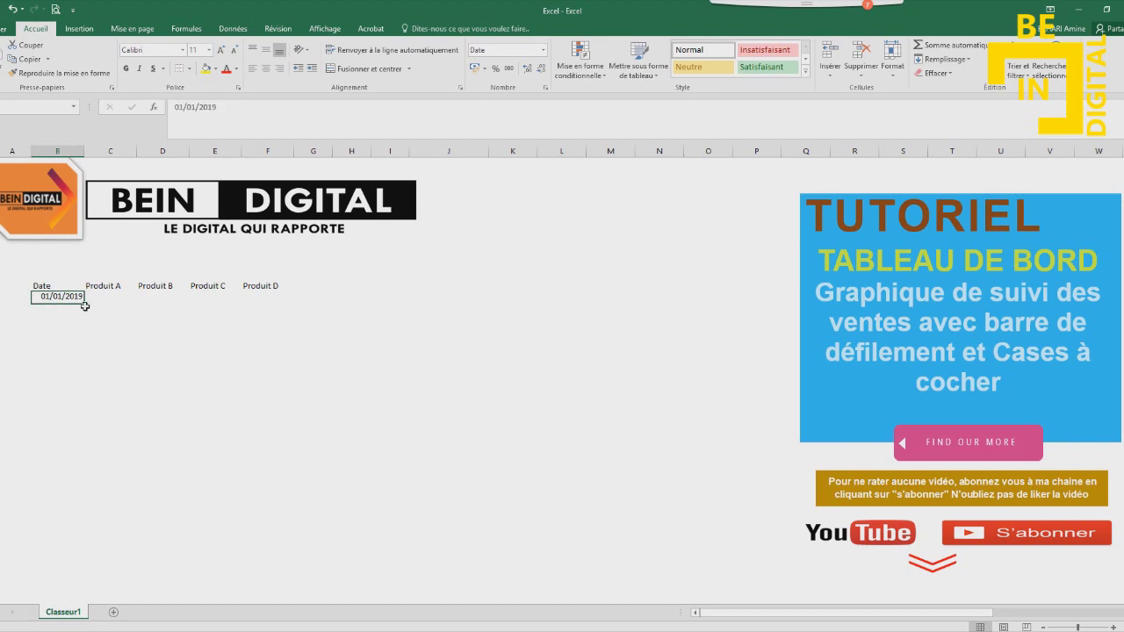
left_click_drag(85, 303, 90, 613)
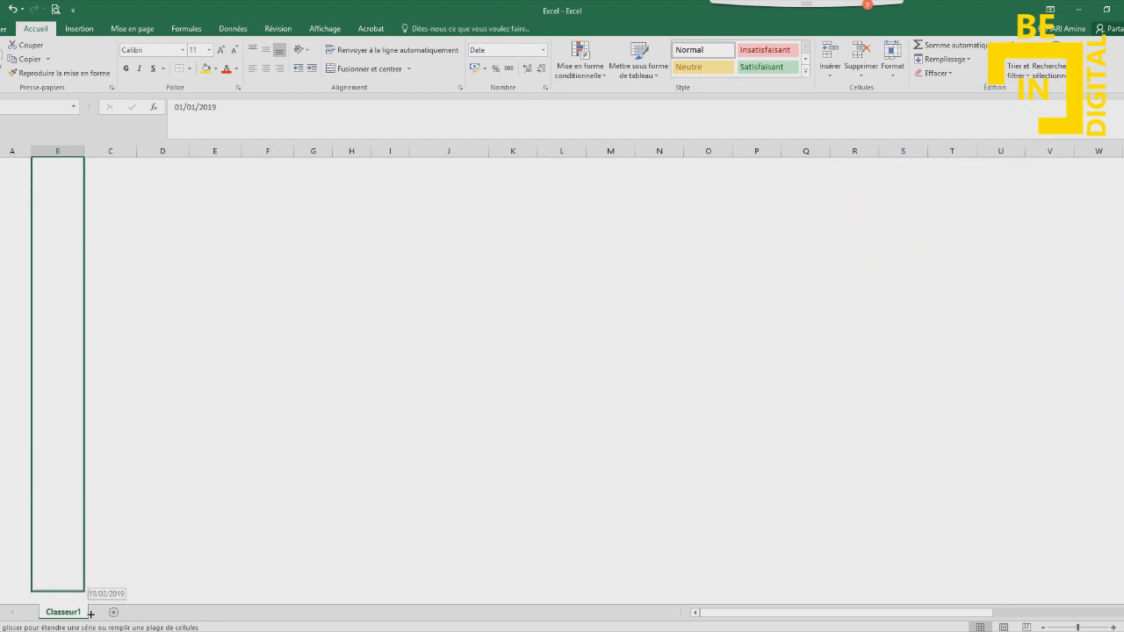
left_click_drag(92, 623, 88, 577)
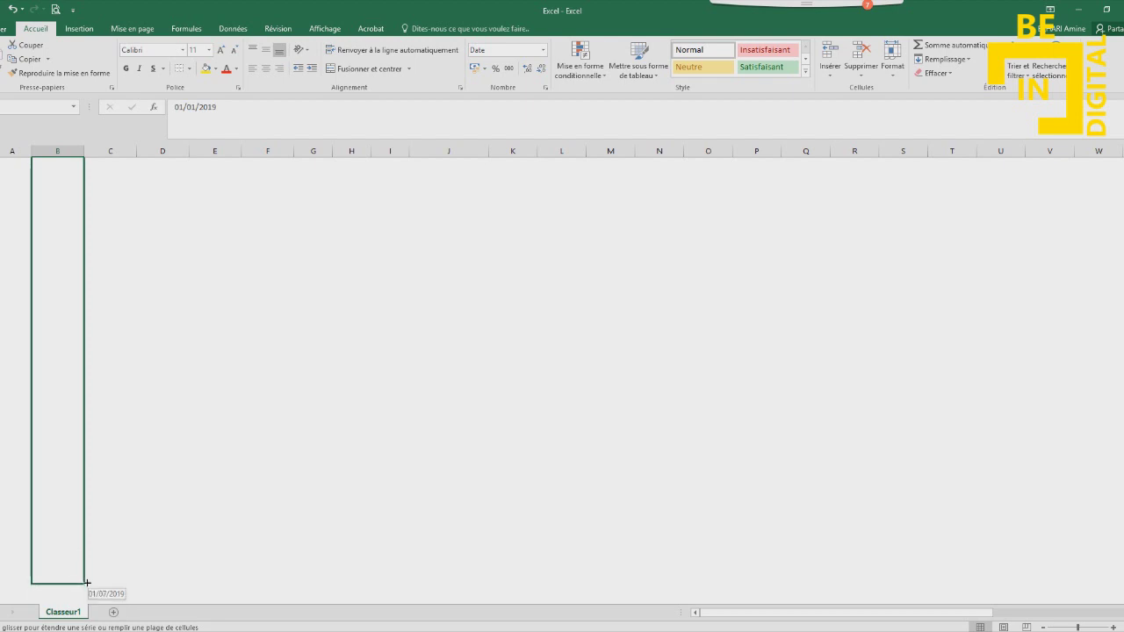
left_click_drag(87, 578, 88, 578)
scroll(137, 388, "up", 20)
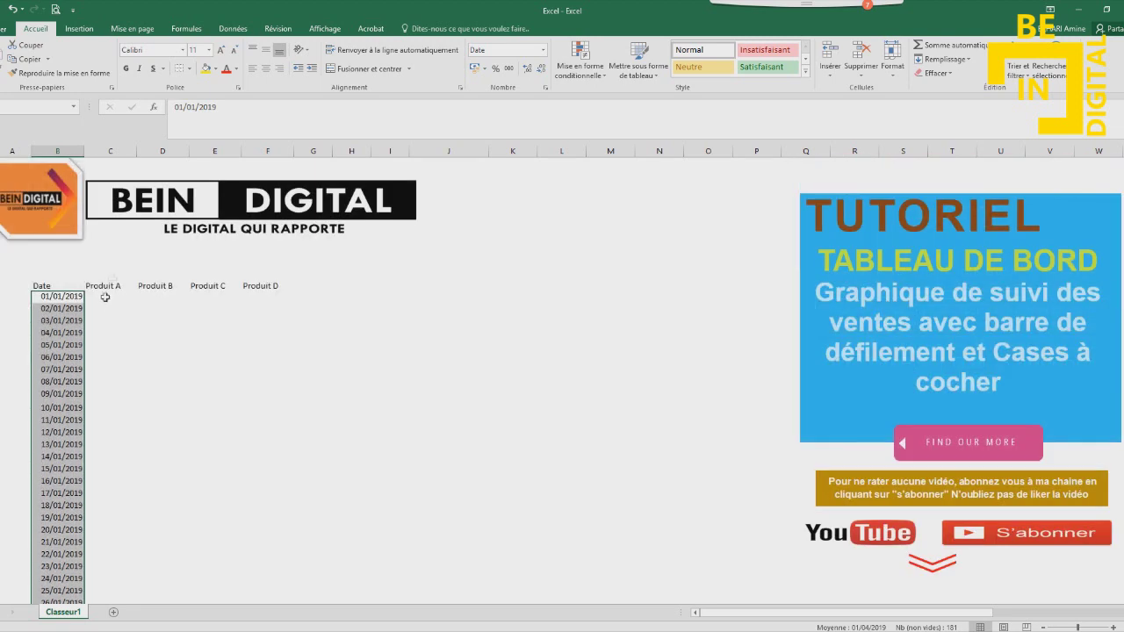
Fill Produit A–D with =ALEA.ENTRE.BORNES(250;5000) for every date
left_click(104, 298)
type("=a")
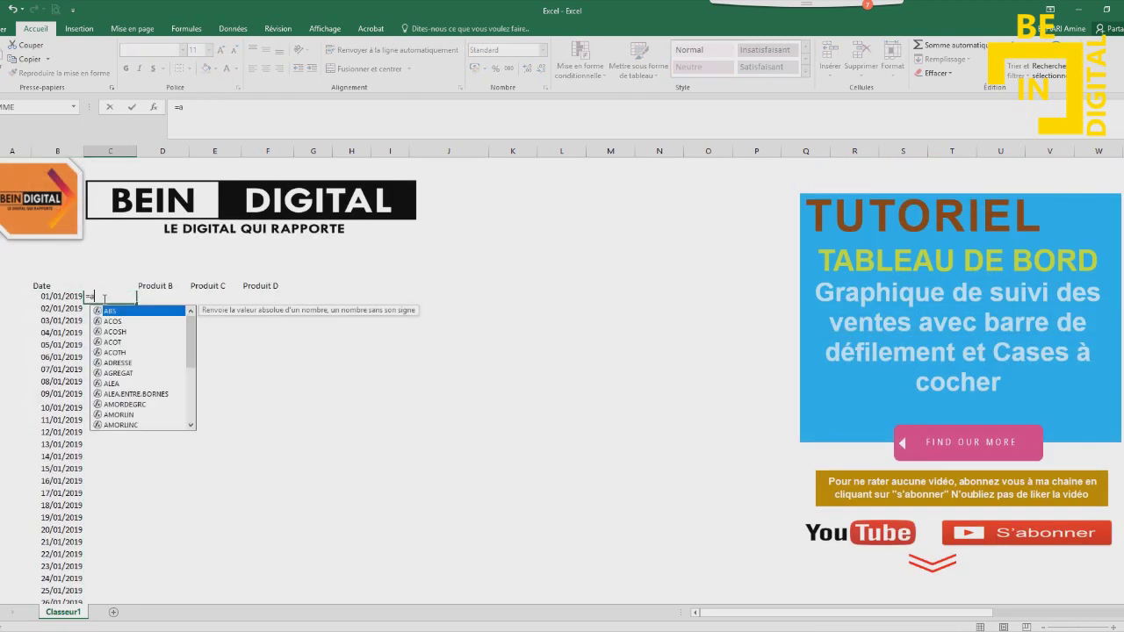
type("le")
double_click(162, 320)
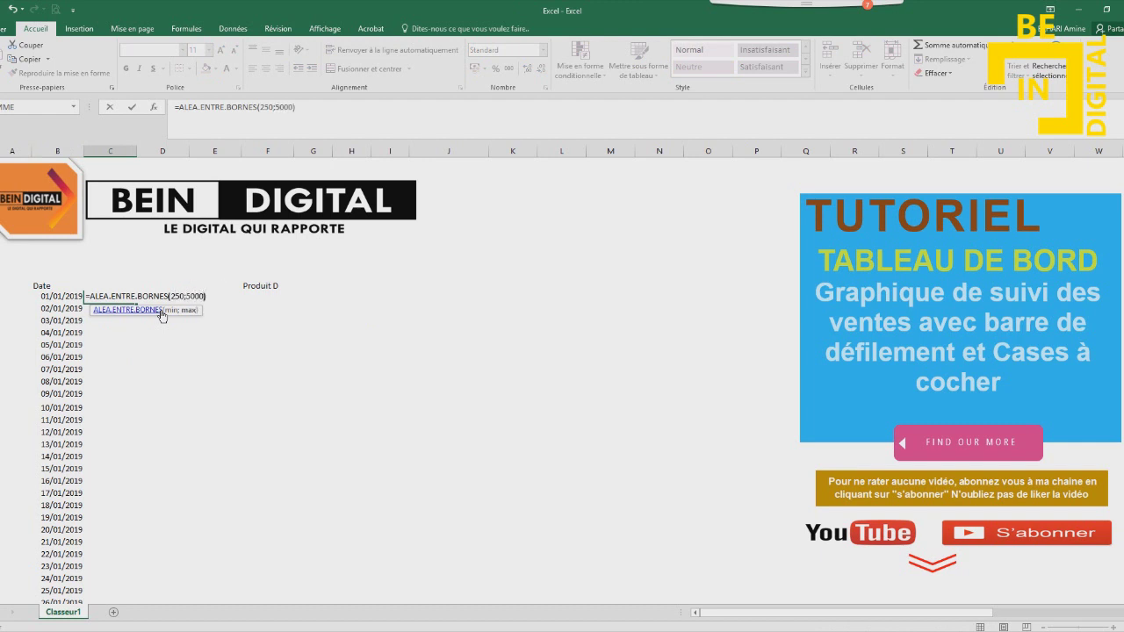
key("ctrl+Return")
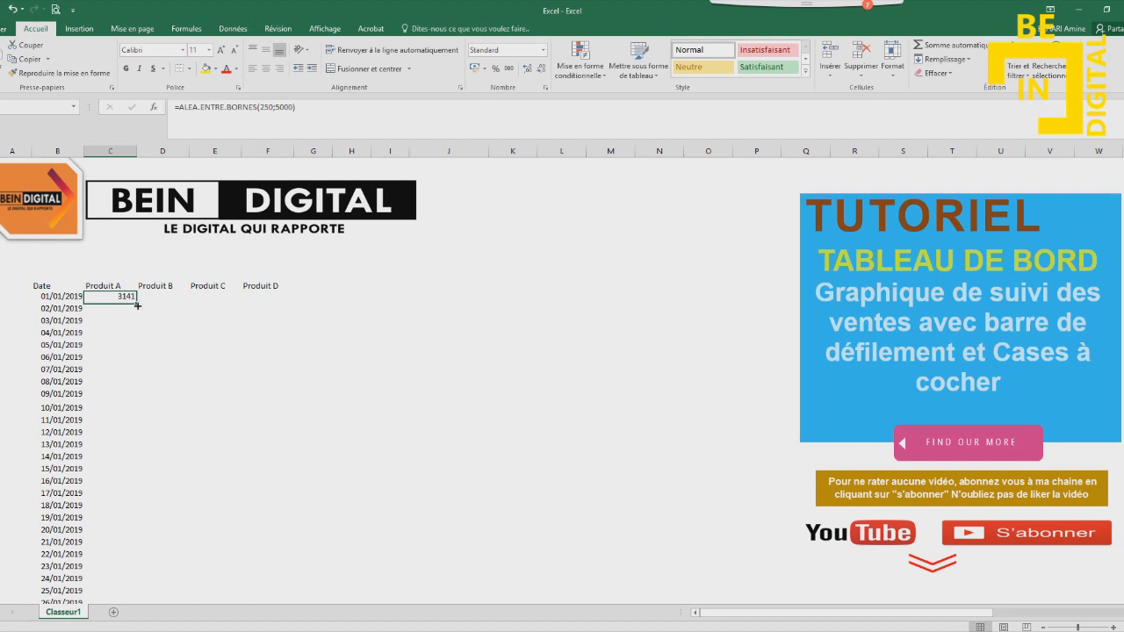
mouse_move(137, 305)
left_mouse_down()
mouse_move(294, 307)
mouse_move(296, 573)
left_mouse_up()
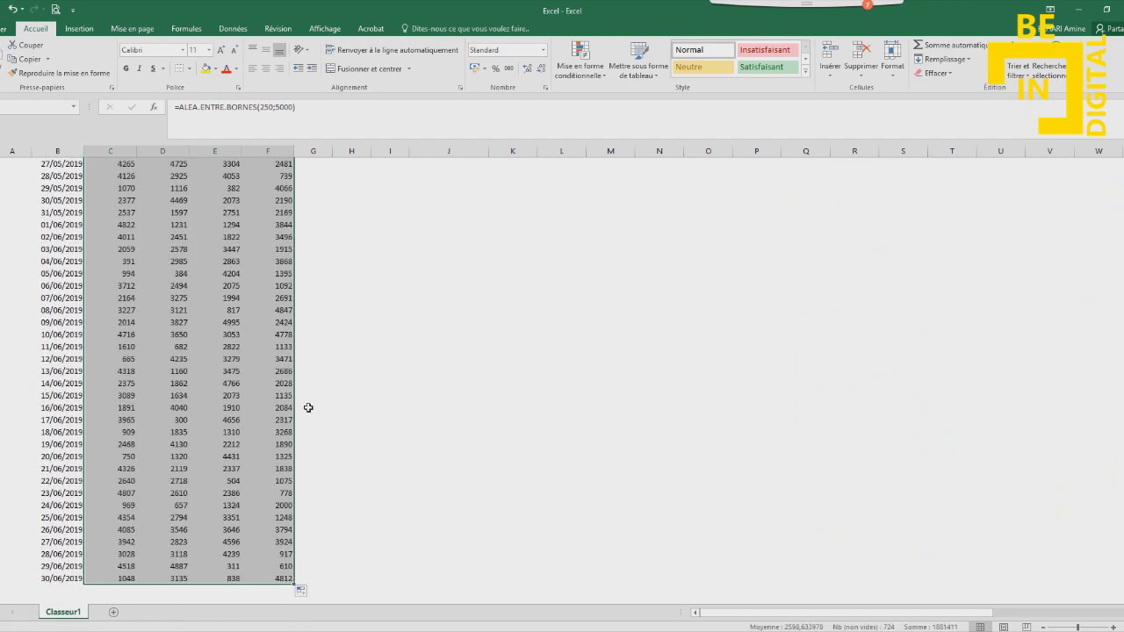
scroll(308, 408, "up", 13)
scroll(308, 407, "up", 10)
scroll(308, 407, "up", 10)
scroll(308, 408, "up", 15)
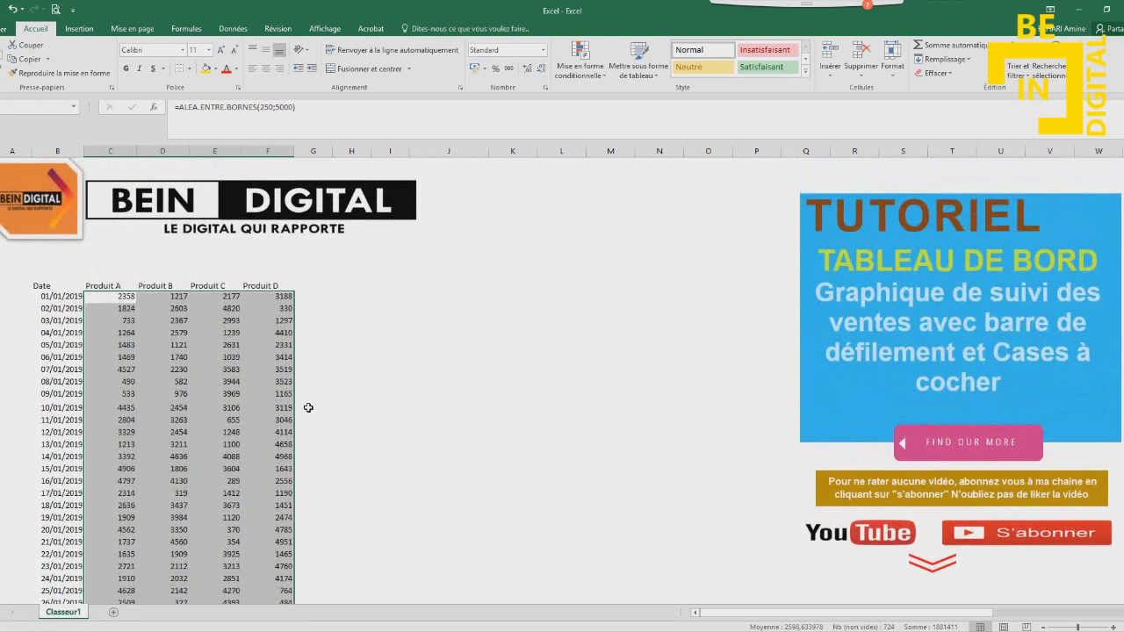
left_click(150, 278)
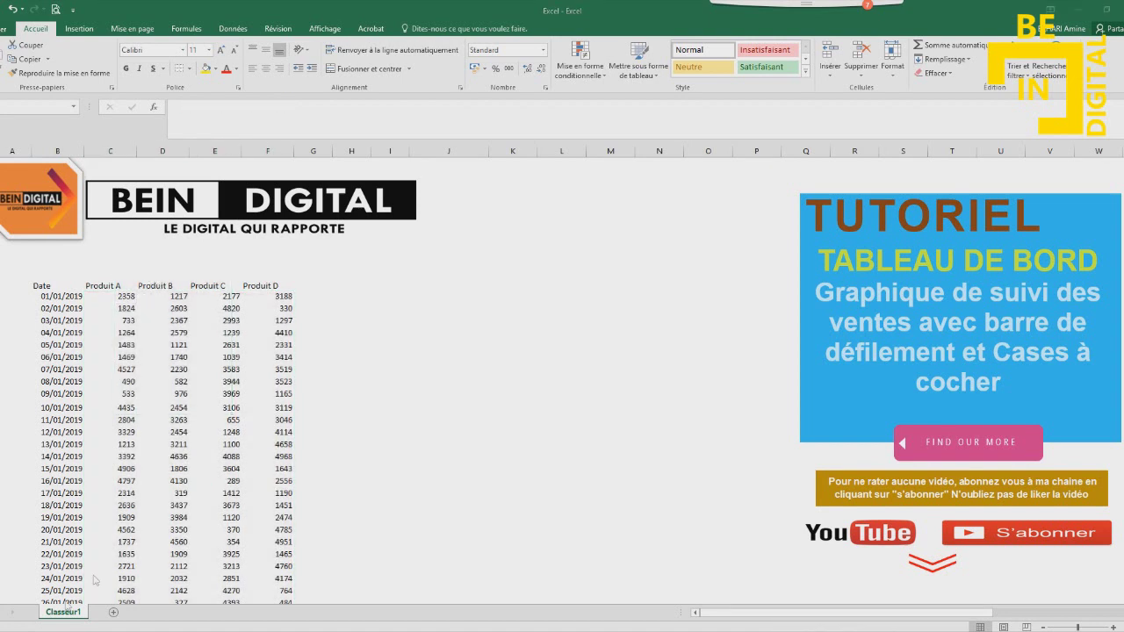
Rename the first sheet to Source
left_click(448, 419)
right_click(69, 613)
left_click(119, 505)
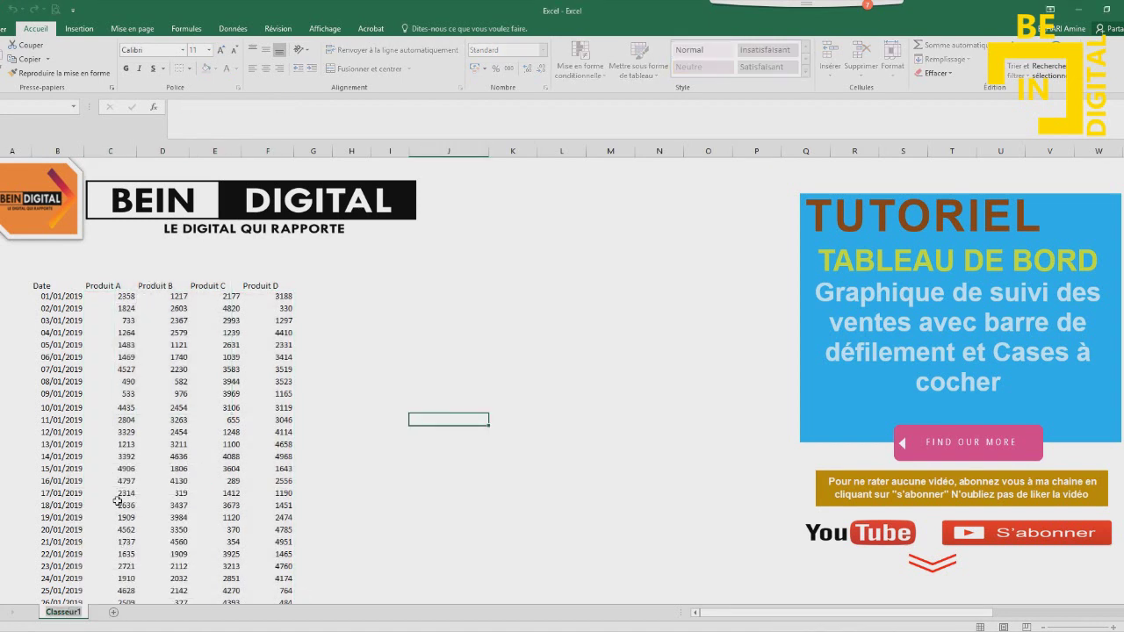
left_click(375, 482)
Copy the Produit A–D sales figures and paste them back as fixed values
left_click(137, 523)
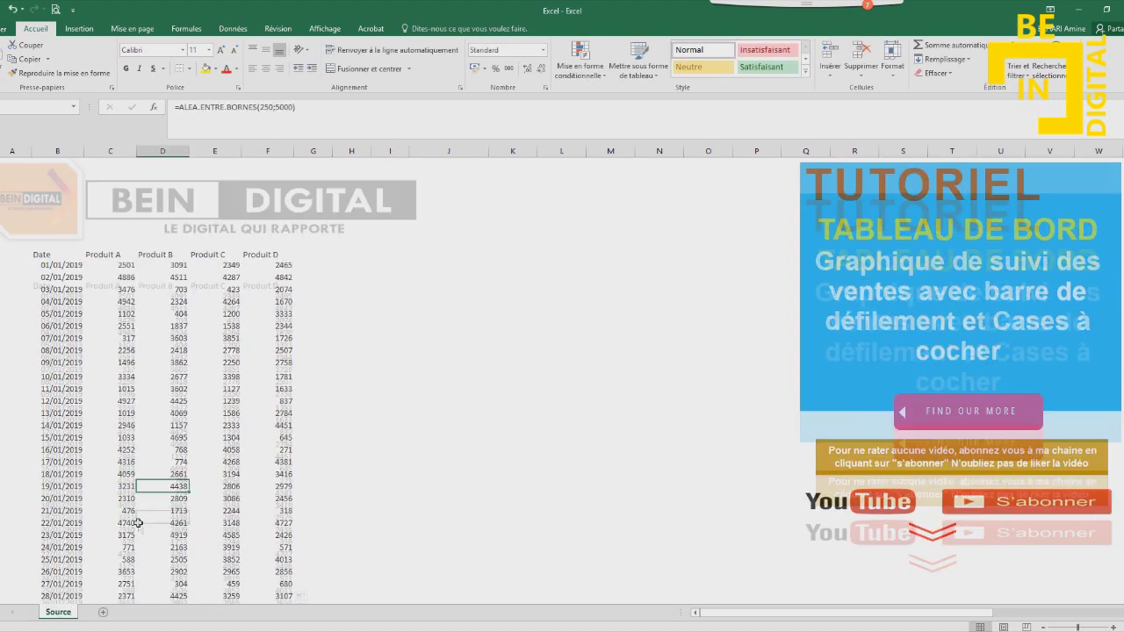
mouse_move(123, 296)
left_mouse_down()
mouse_move(262, 602)
mouse_move(250, 574)
left_mouse_up()
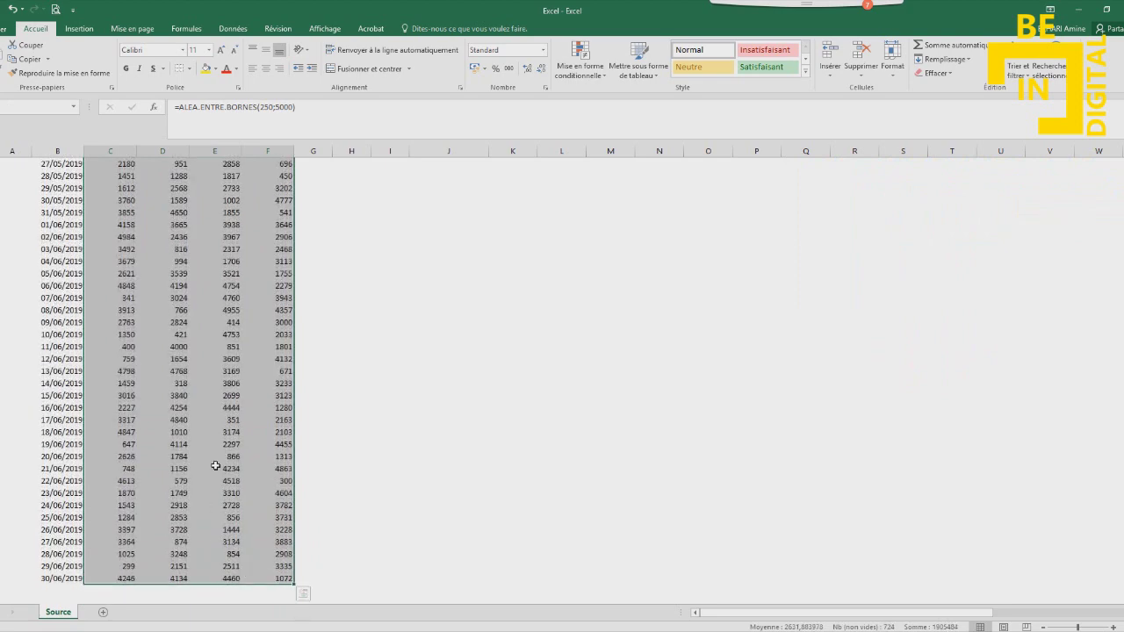
right_click(219, 474)
left_click(255, 235)
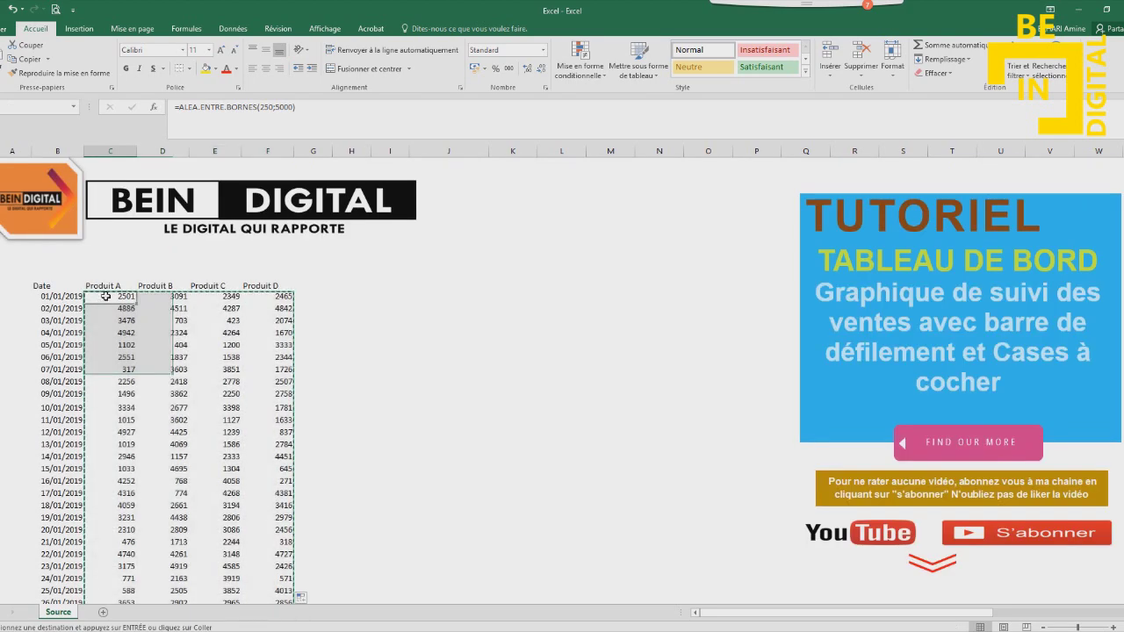
right_click(100, 298)
left_click(154, 348)
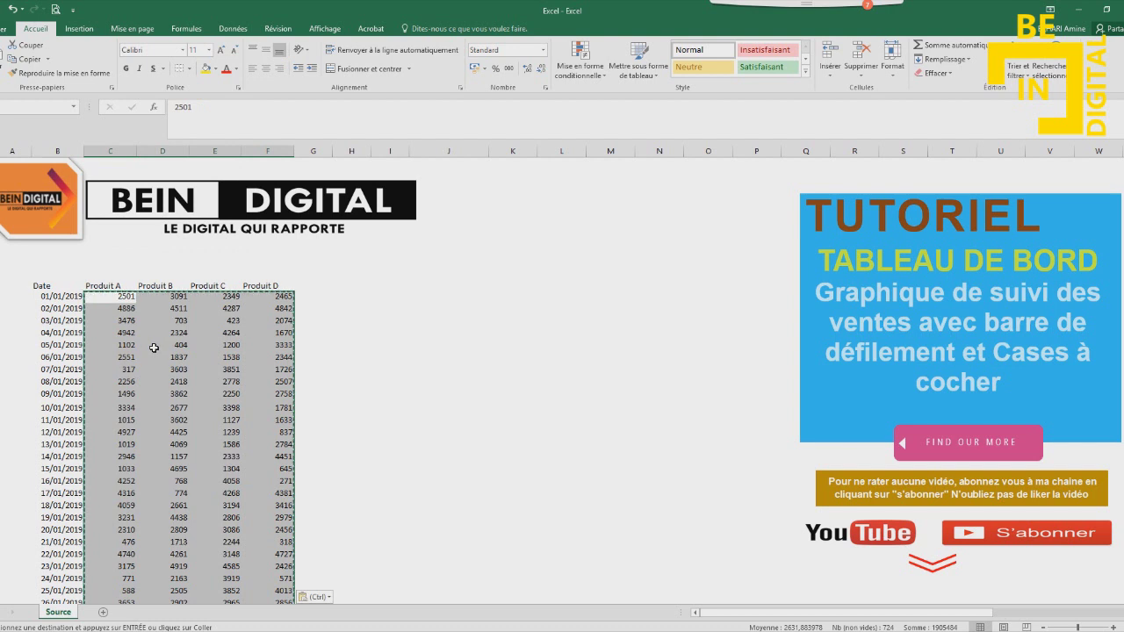
right_click(126, 299)
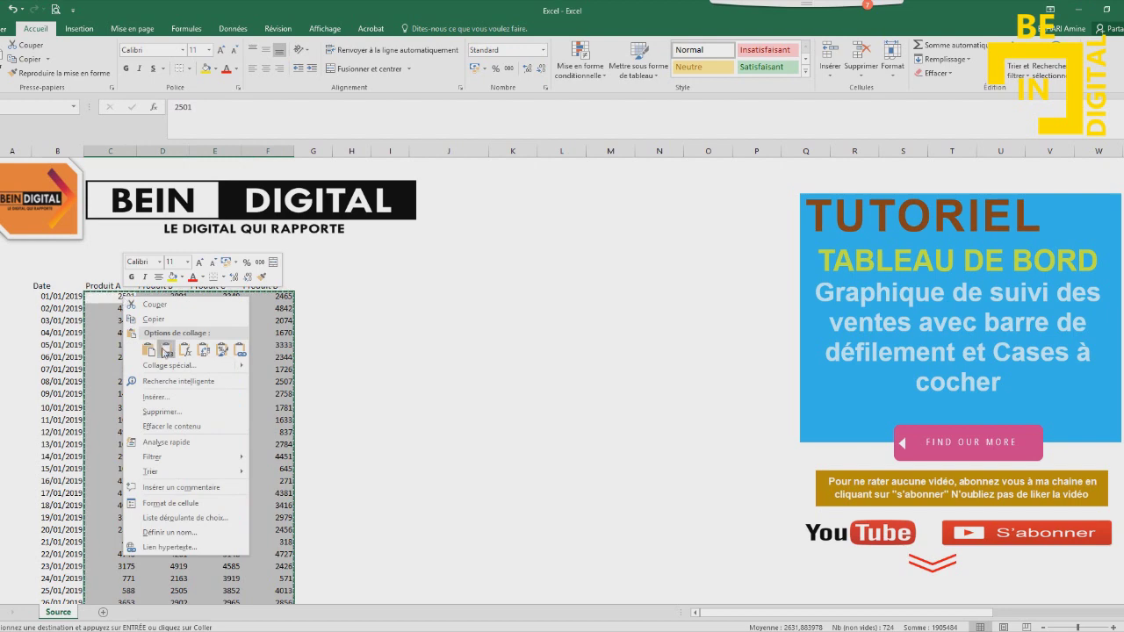
left_click(166, 350)
left_click(159, 538)
key("Escape")
left_click(149, 360)
Add a new sheet and name it TDB
left_click(99, 614)
right_click(96, 612)
left_click(147, 501)
type("TDB")
key("Return")
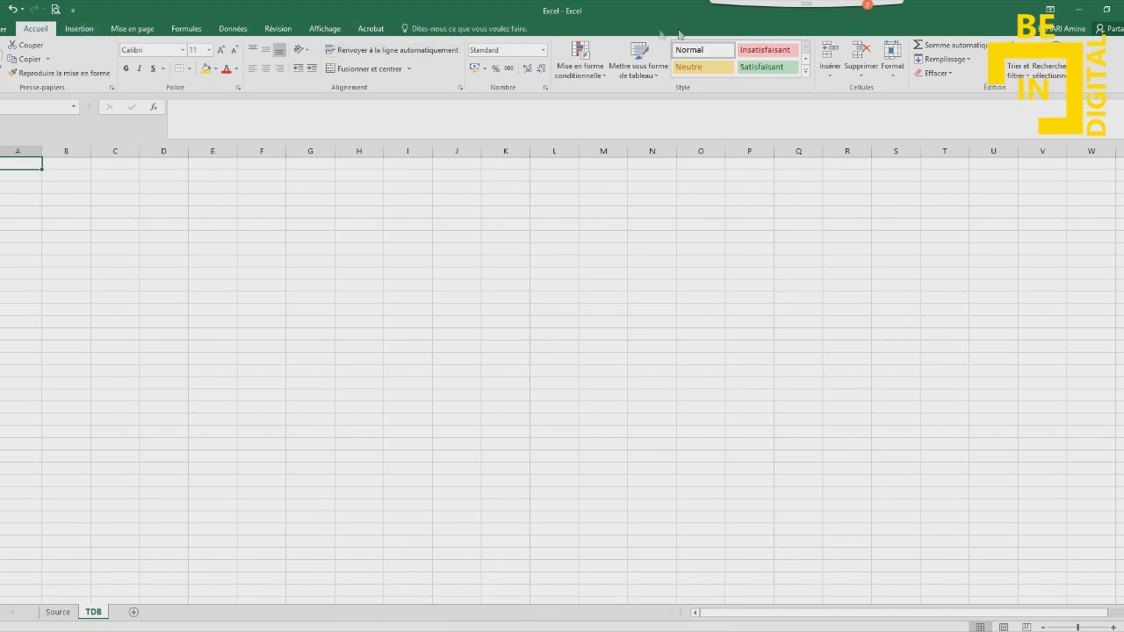
Enable the Développeur tab through Personnaliser le ruban
right_click(1110, 77)
left_click(963, 121)
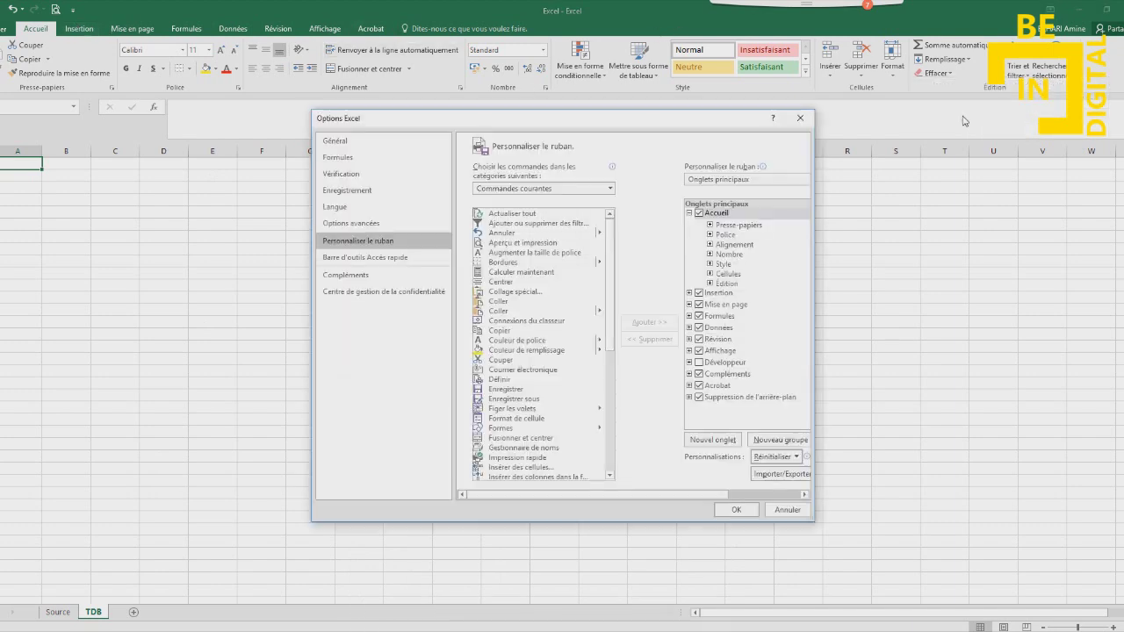
left_click(699, 363)
left_click(738, 509)
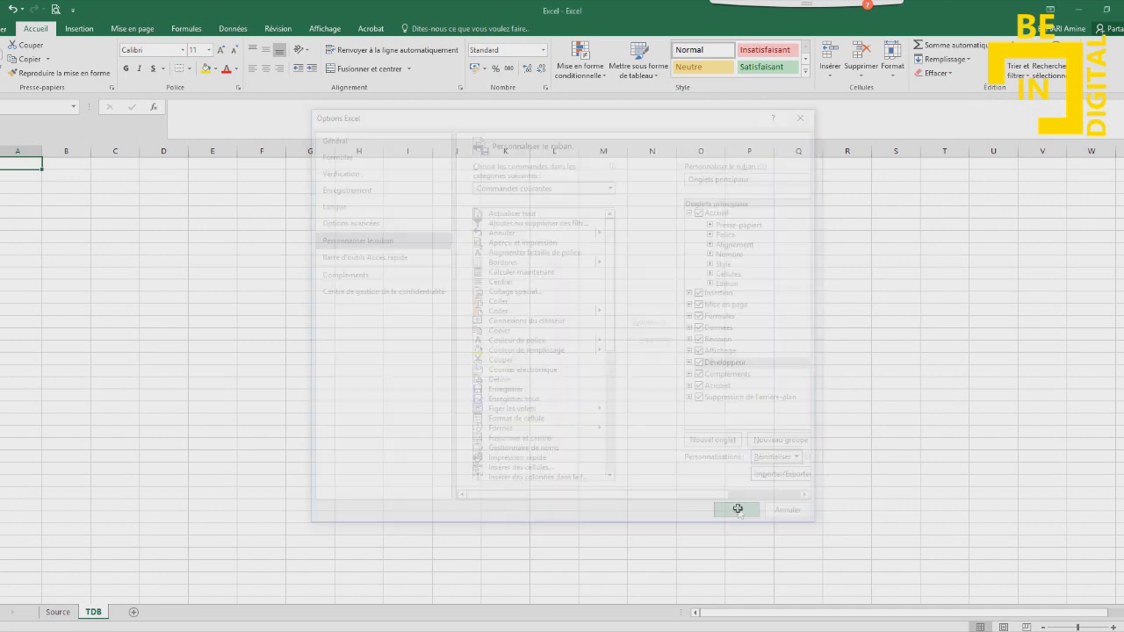
Draw a Barre de défilement form control on TDB and move it over columns K–R
left_click(379, 31)
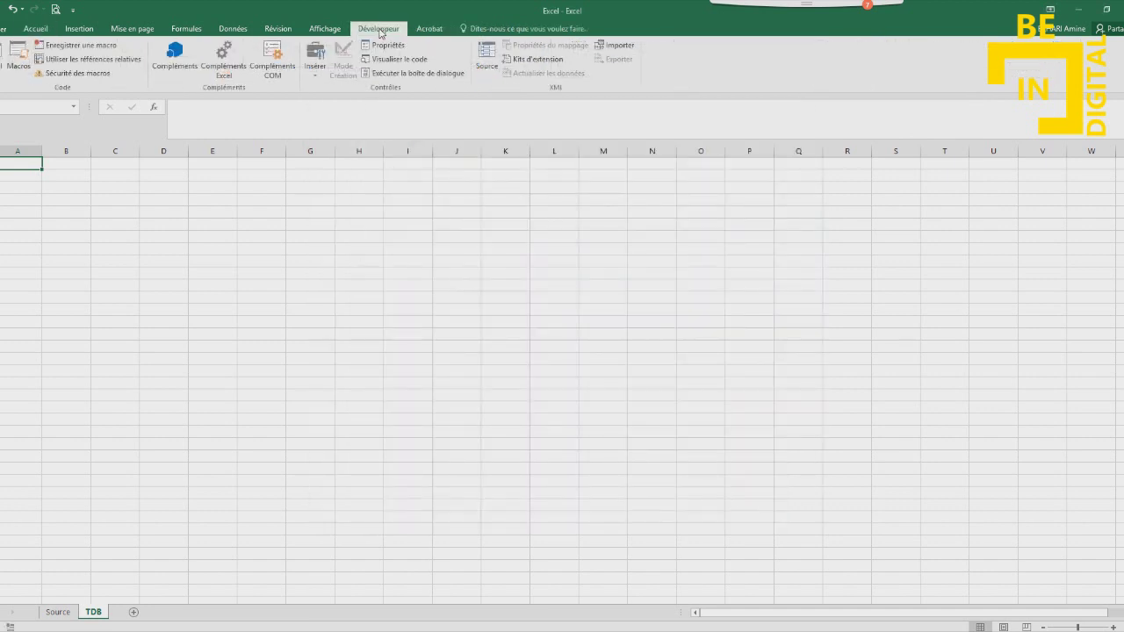
left_click(319, 76)
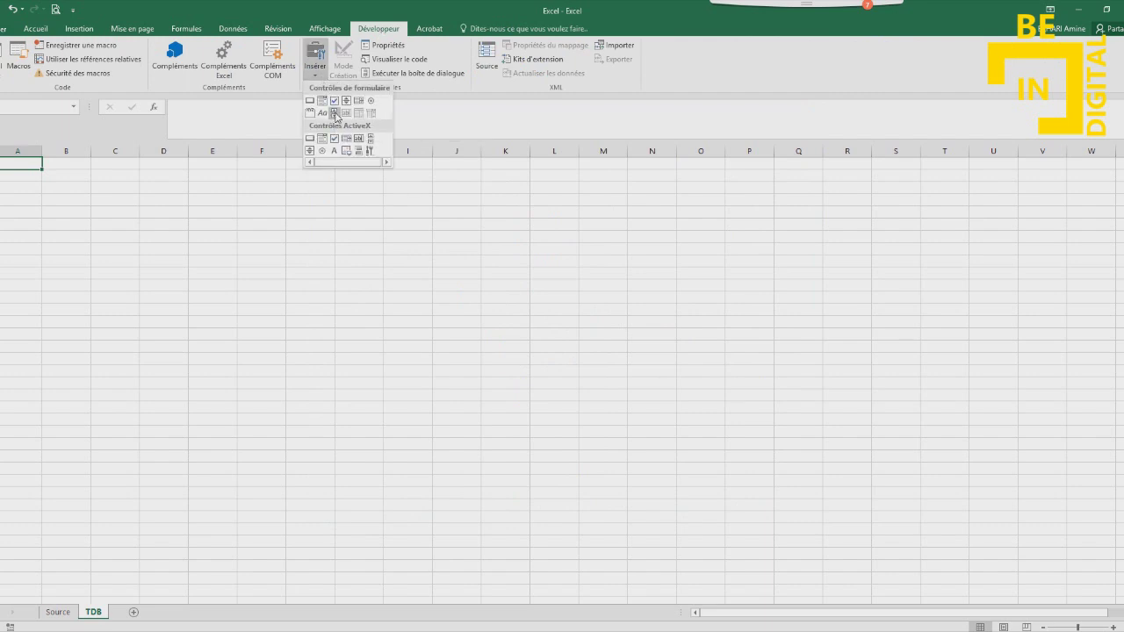
left_click(334, 117)
left_click_drag(352, 432, 734, 454)
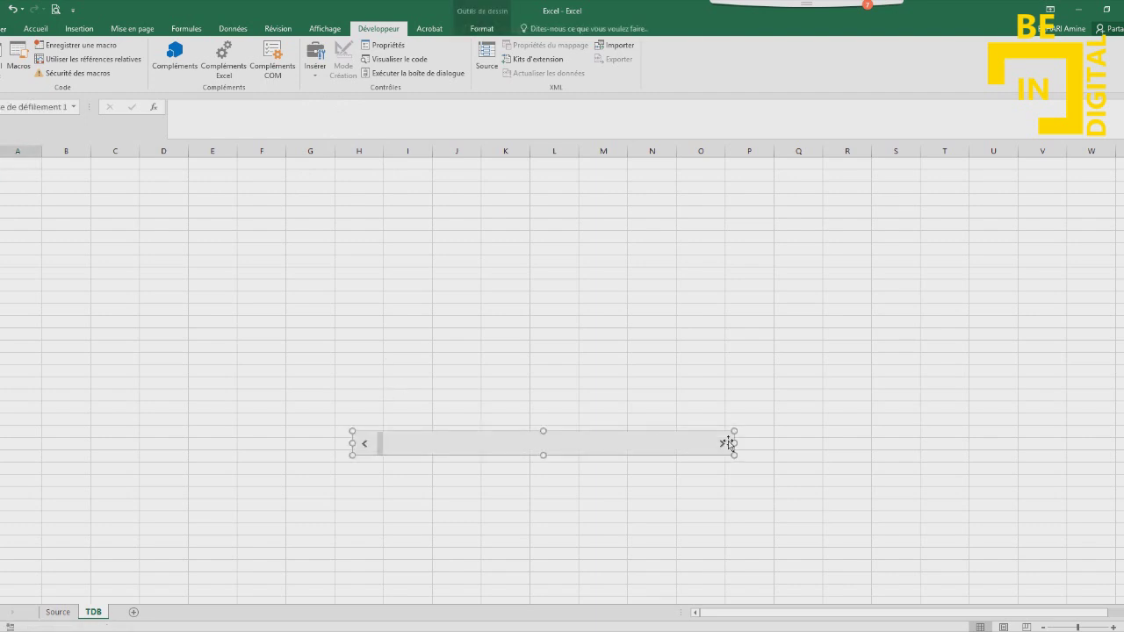
left_click_drag(651, 432, 789, 489)
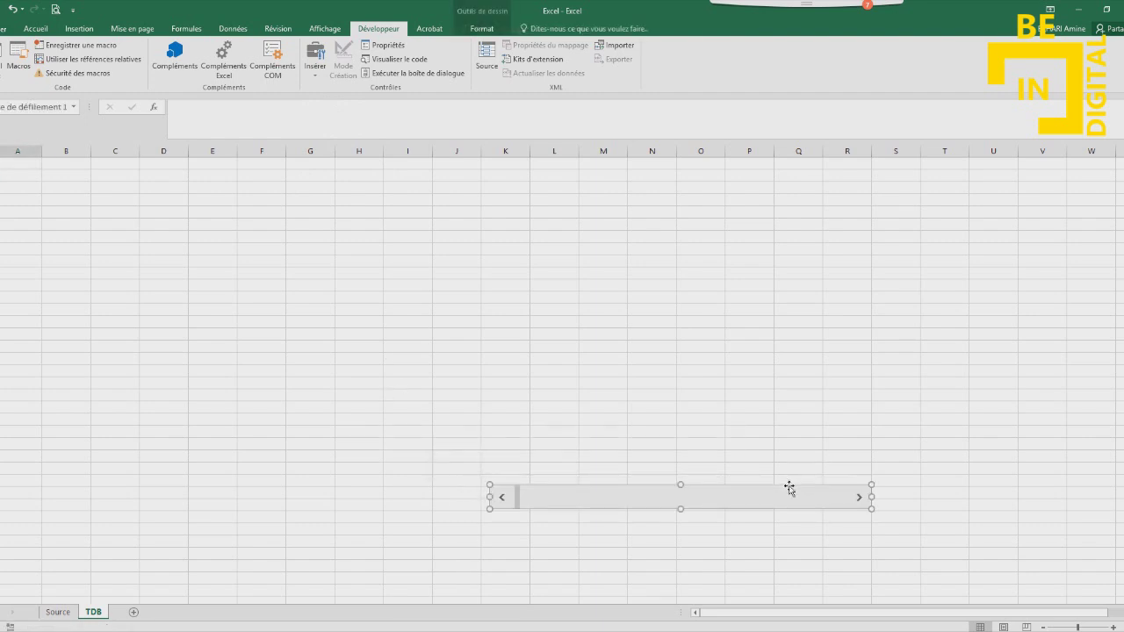
right_click(611, 497)
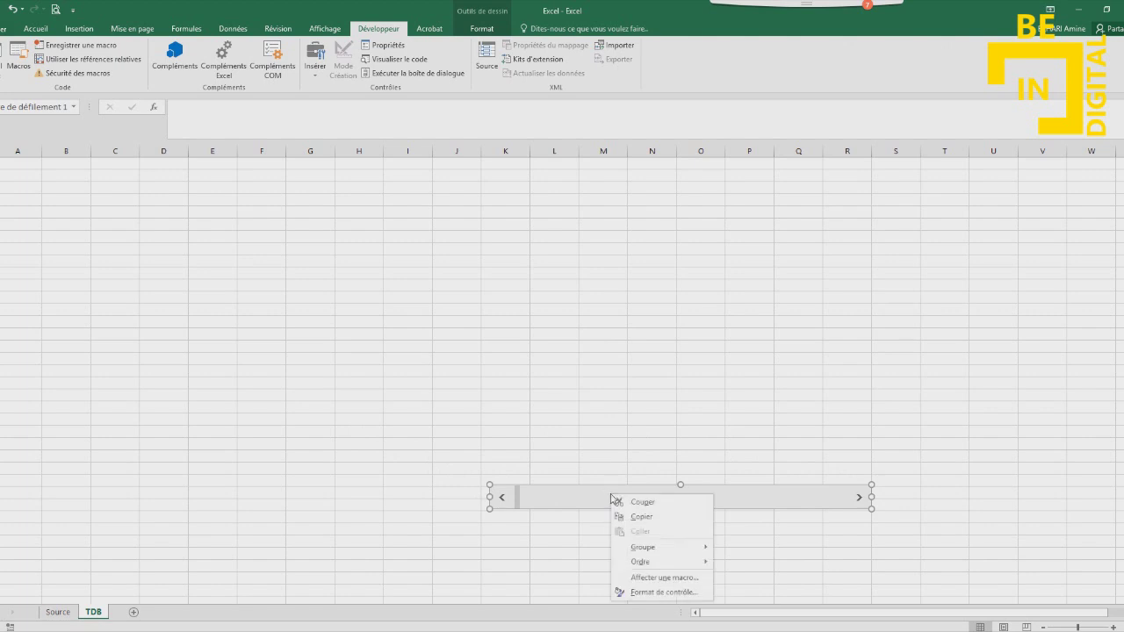
Set the scroll bar's Cellule liée to Source!$I$5 in Format de contrôle
left_click(651, 593)
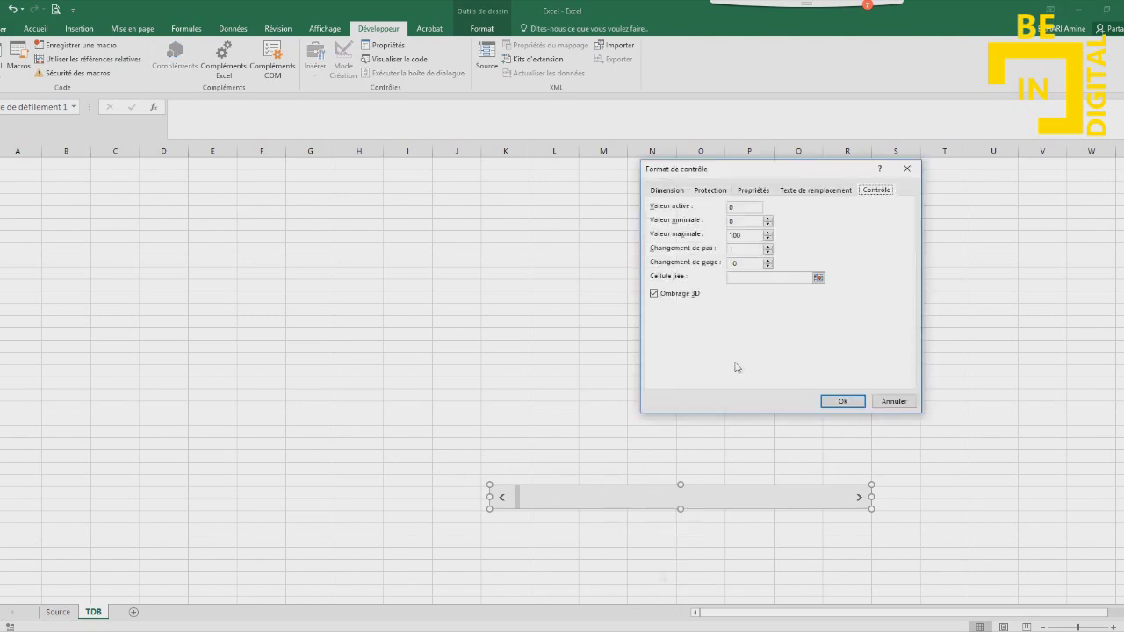
left_click(817, 278)
left_click(57, 614)
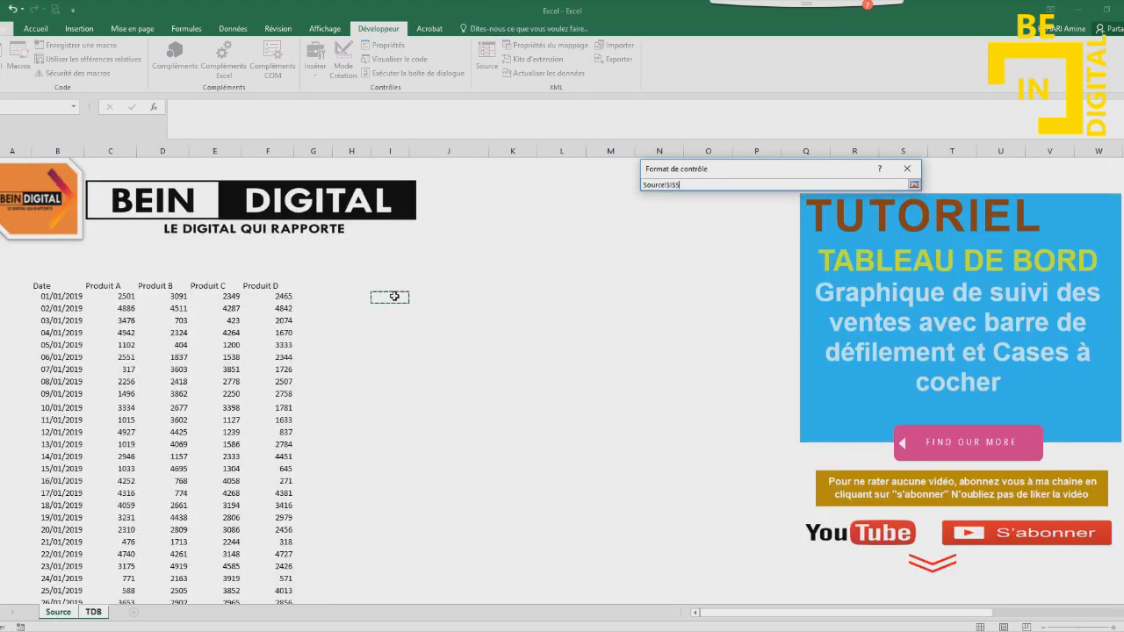
left_click(913, 184)
left_click(841, 402)
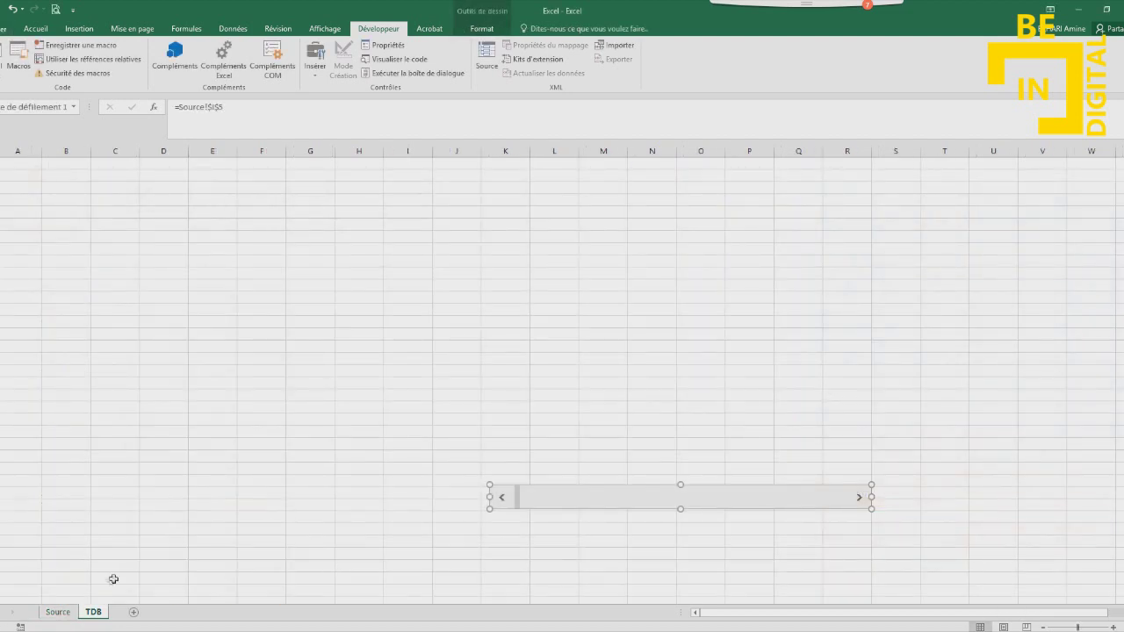
left_click(58, 612)
left_click(359, 297)
left_click(375, 296)
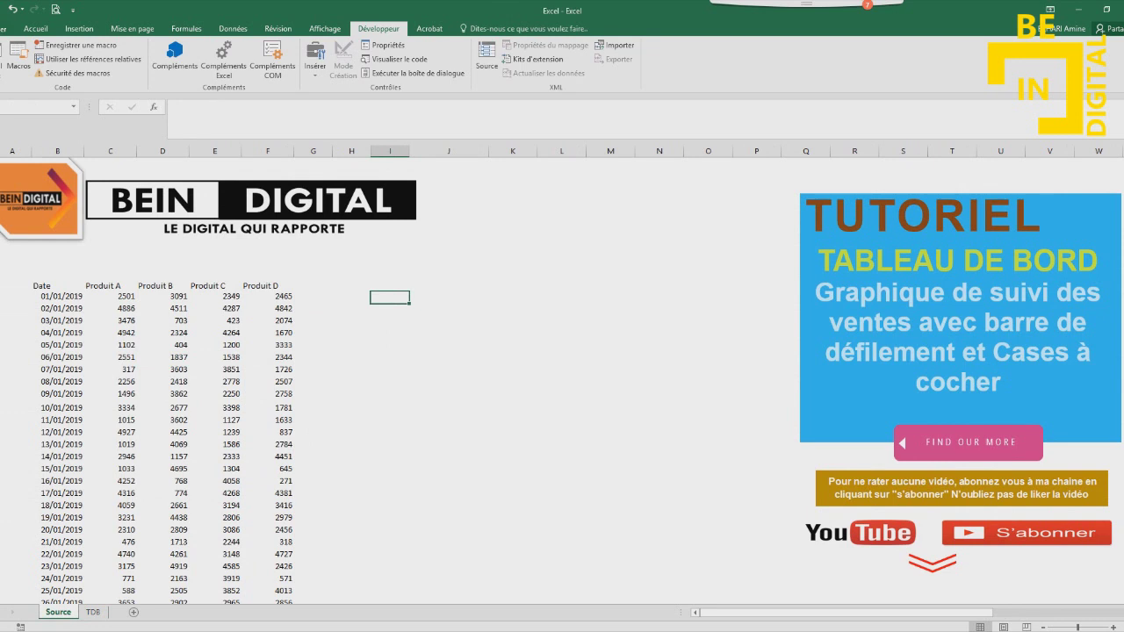
key("Left")
Type the header Barre above the linked cell I5
key("Left")
key("Right")
key("Right")
key("Right")
key("Left")
type("Barre")
key("Return")
key("Return")
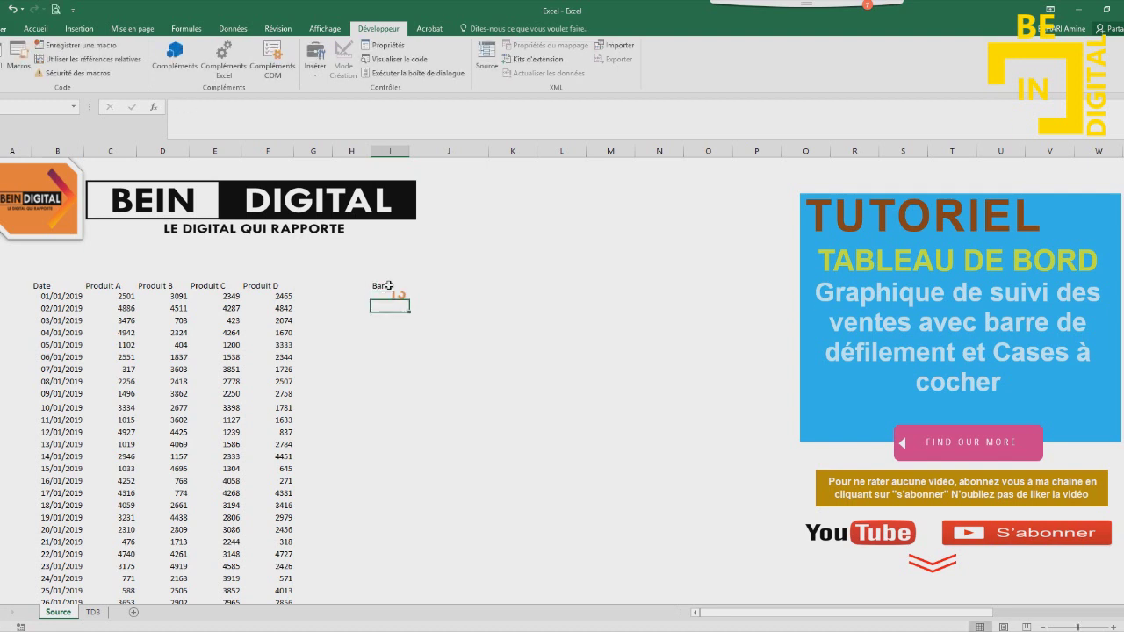
type("13")
Copy a table cell's plain formatting onto the linked cell with Reproduire la mise en forme
left_click(389, 297)
left_click(40, 28)
left_click(281, 295)
left_click(58, 73)
left_click(390, 297)
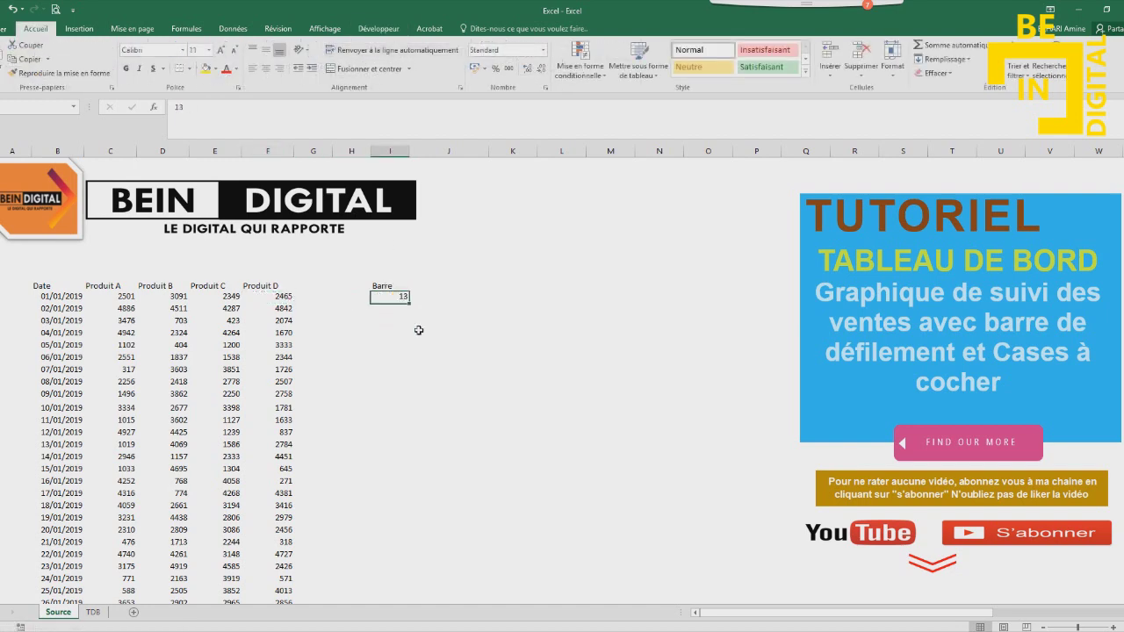
left_click(418, 330)
Move the TDB scroll bar so the linked cell on Source reads 20
left_click(94, 612)
left_click(58, 611)
left_click(395, 297)
type("1")
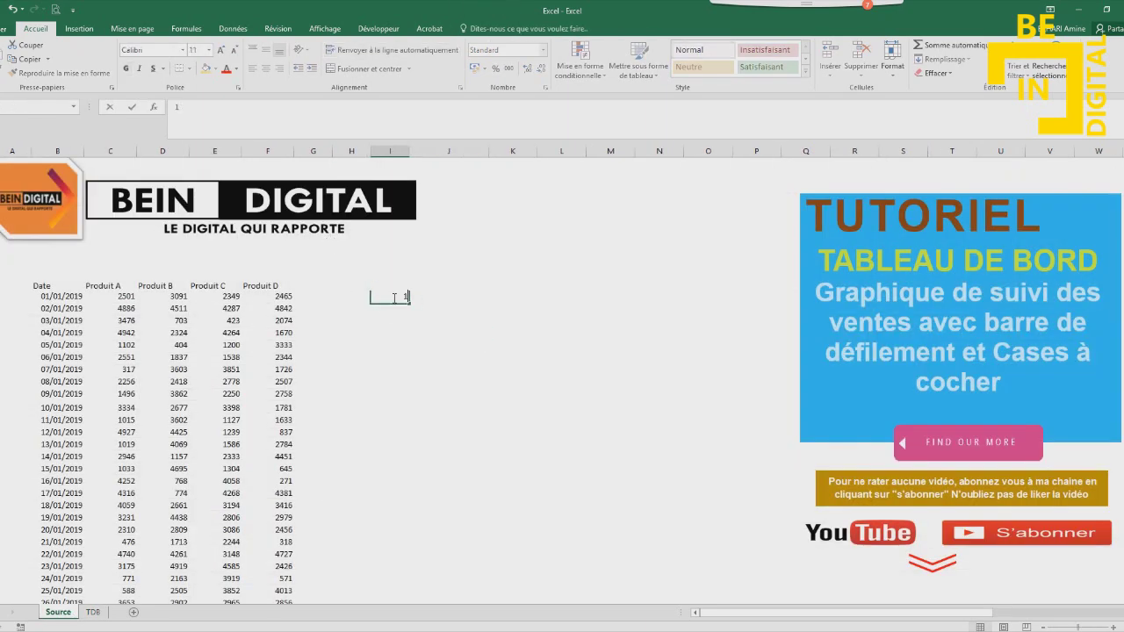
left_click(94, 612)
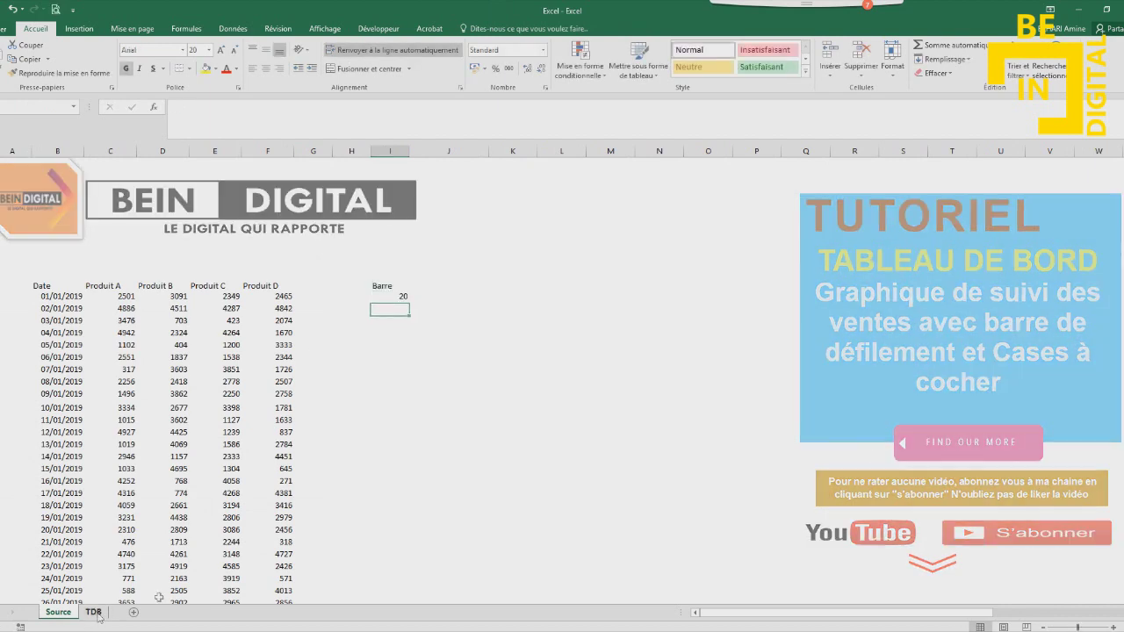
left_click(93, 612)
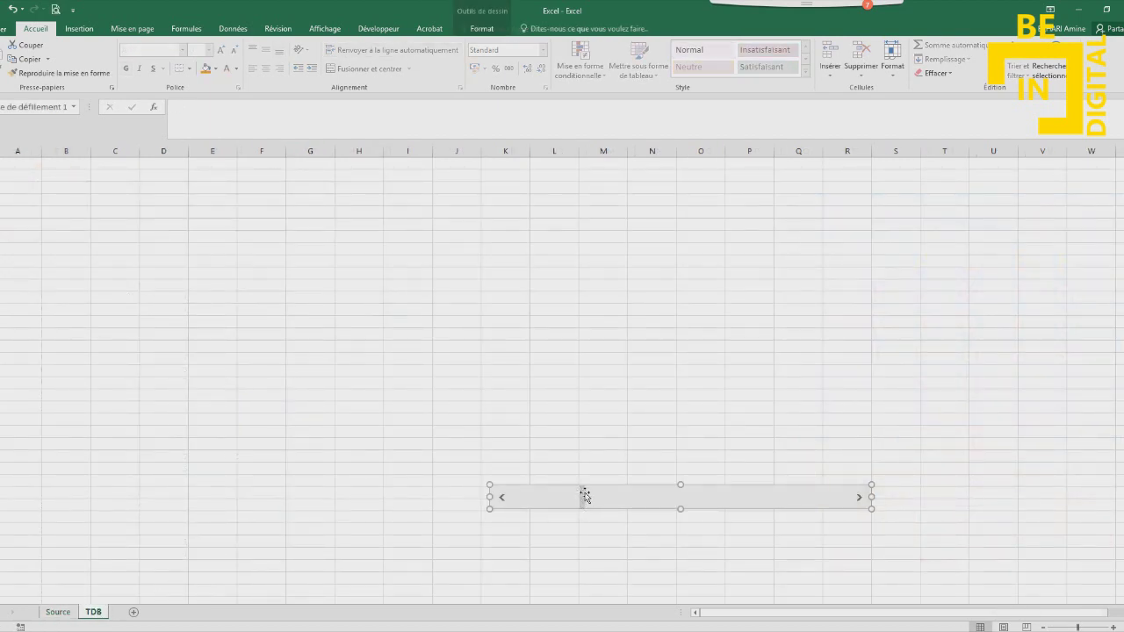
left_click(60, 614)
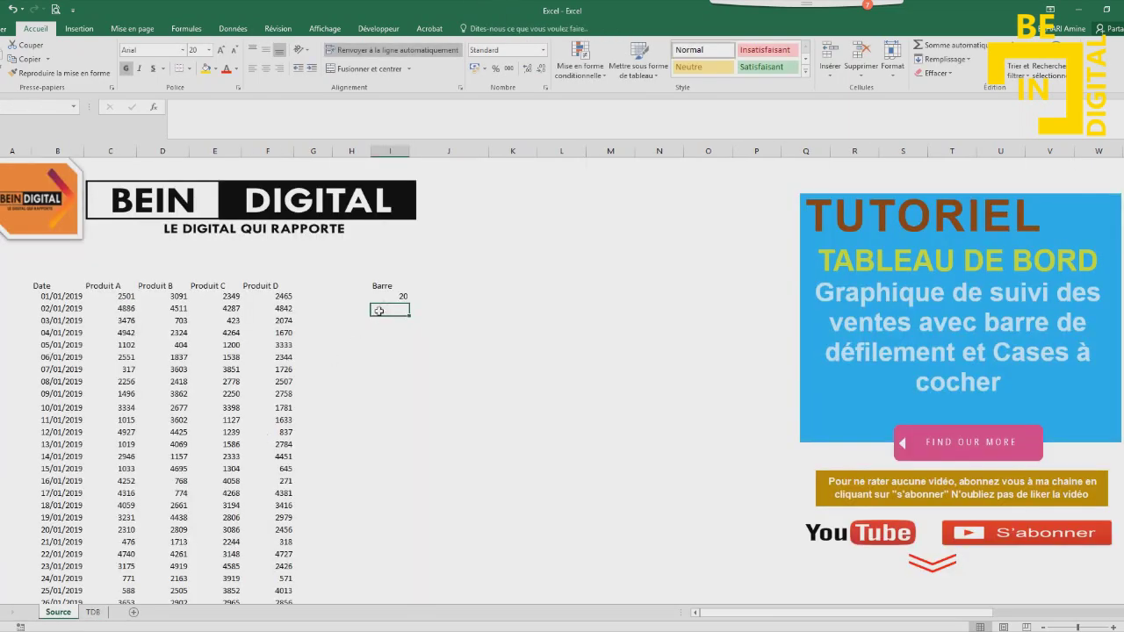
mouse_move(36, 285)
left_mouse_down()
mouse_move(289, 613)
mouse_move(289, 629)
left_mouse_up()
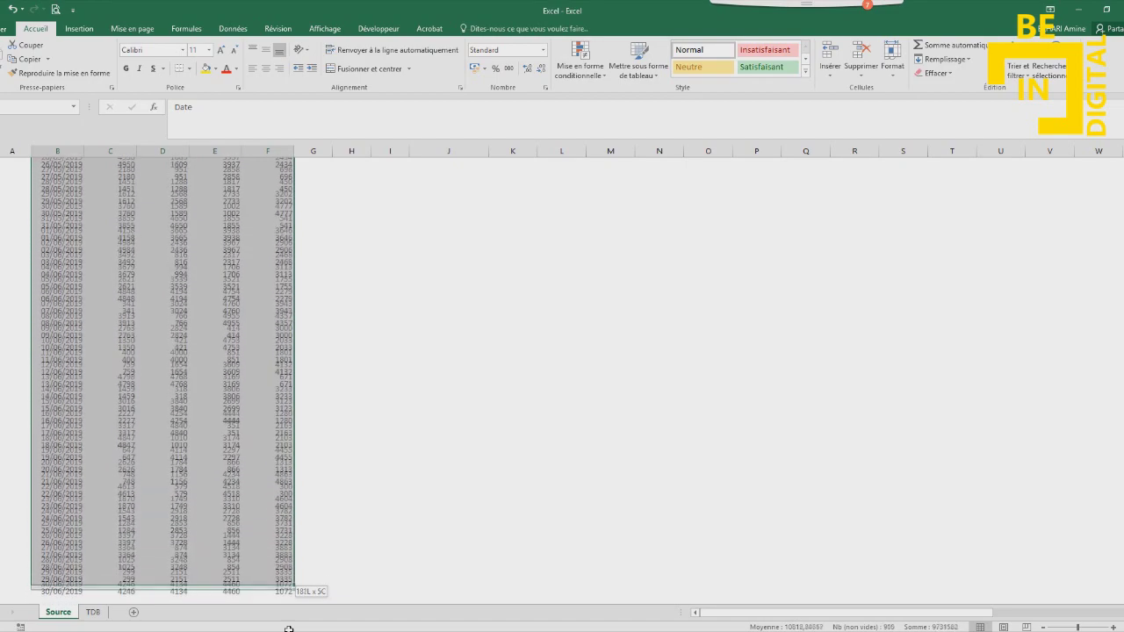
Apply Toutes les bordures to the whole sales table
left_click_drag(289, 630, 289, 581)
key("ctrl+BackSpace")
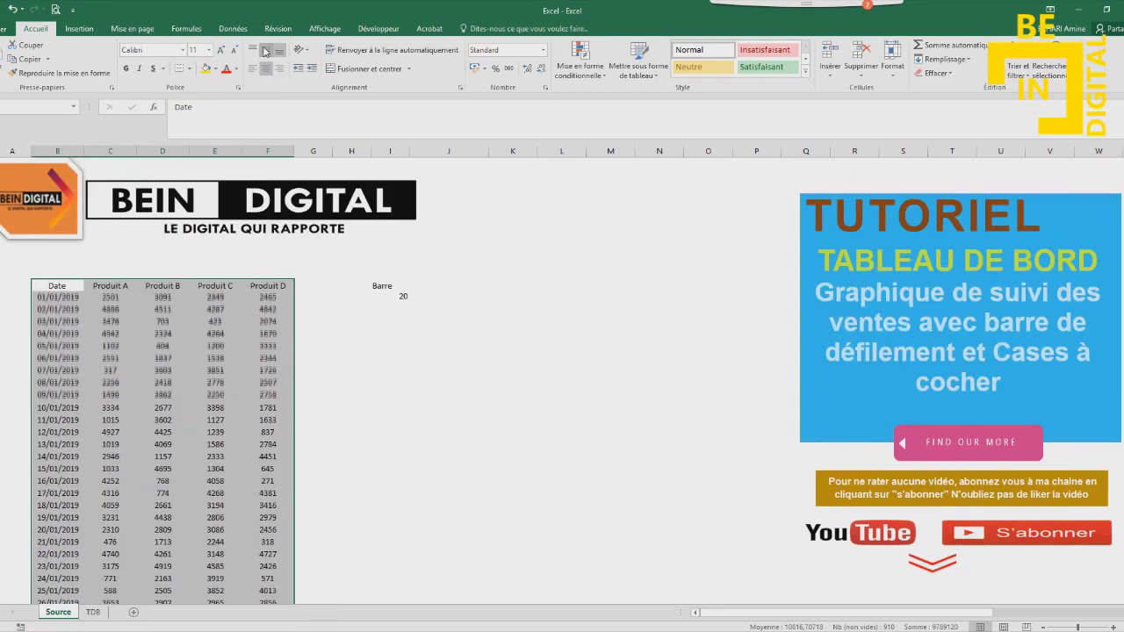
left_click(189, 72)
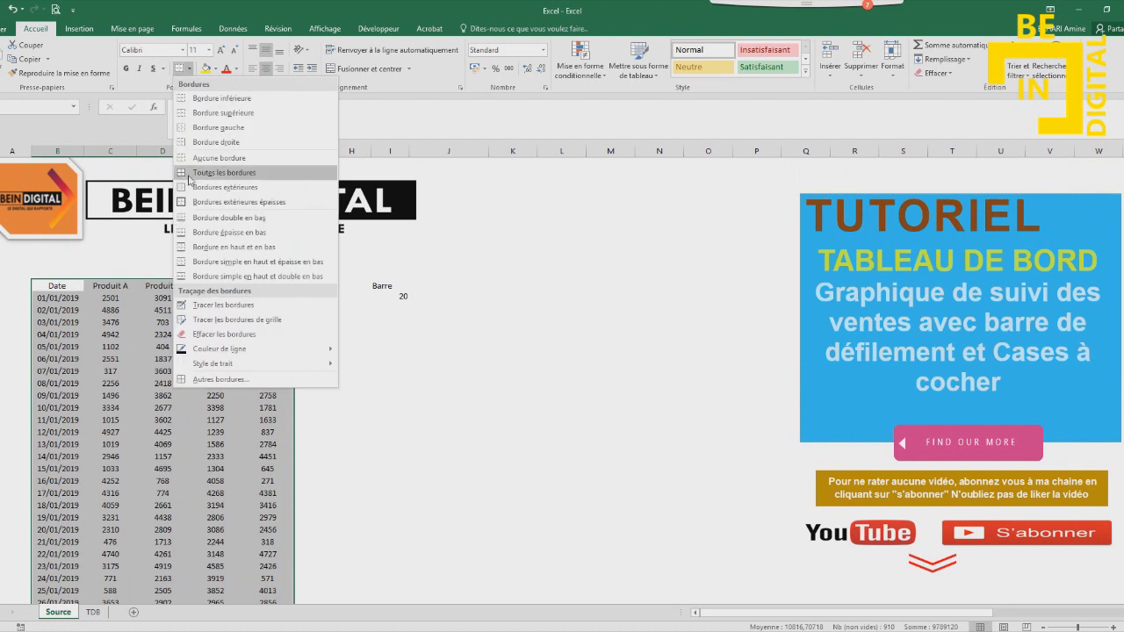
left_click(219, 174)
left_click(448, 358)
Centre the Barre and 20 cells and give them borders
left_click_drag(390, 287, 389, 298)
left_click(265, 68)
left_click(265, 50)
left_click(179, 72)
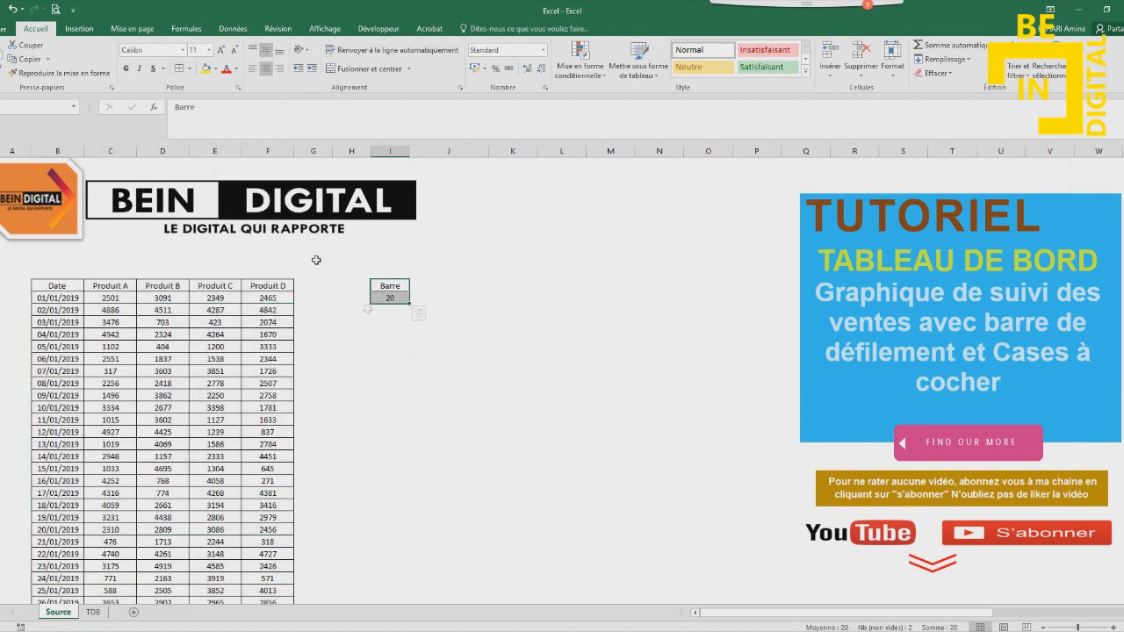
left_click(398, 351)
left_click(480, 309)
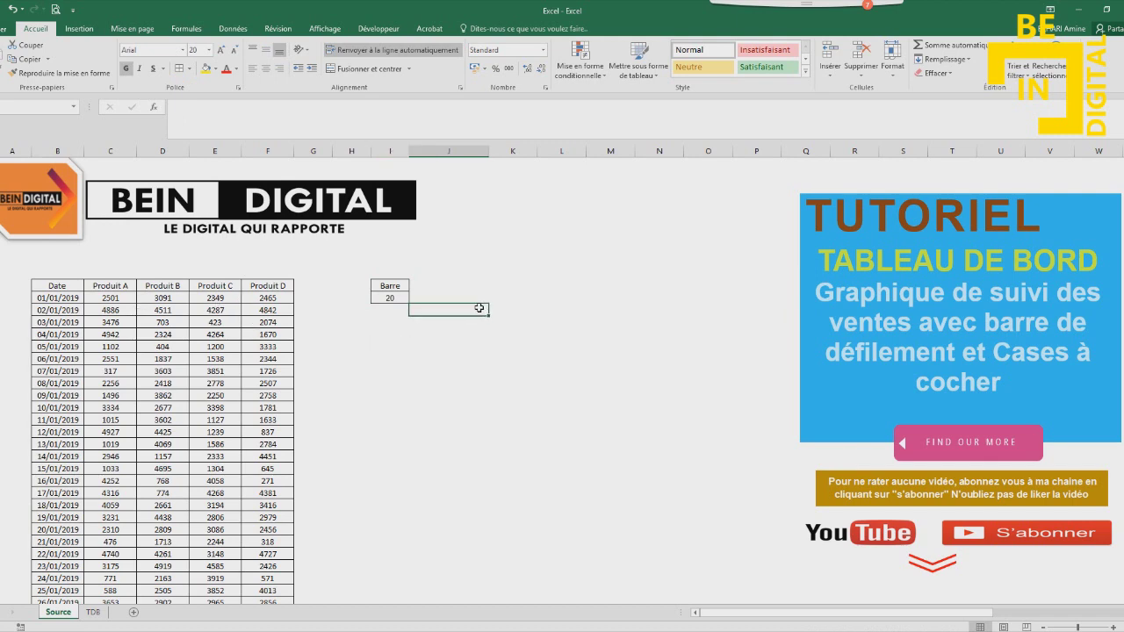
left_click(94, 612)
left_click(560, 457)
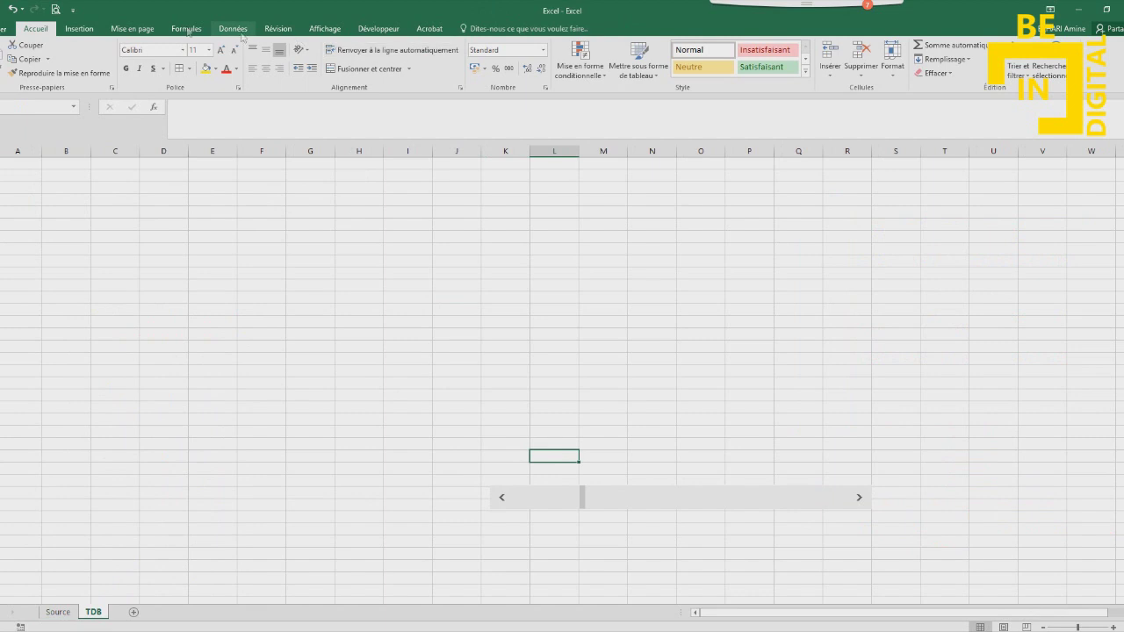
Draw a Case à cocher checkbox above the left end of the scroll bar
left_click(378, 28)
left_click(315, 59)
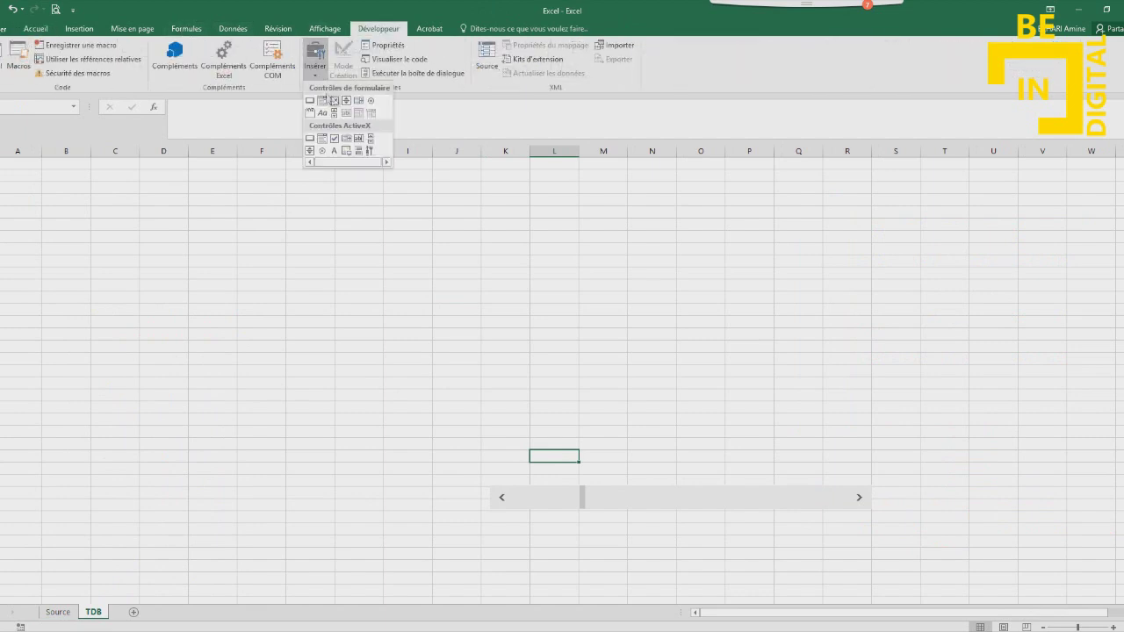
left_click(336, 101)
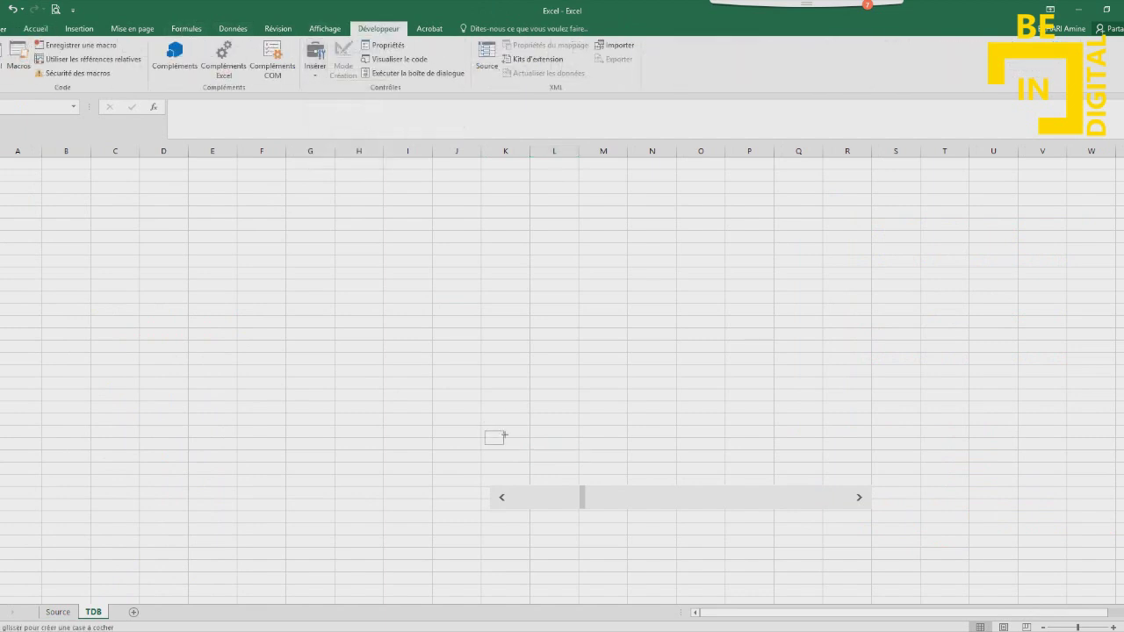
left_click_drag(509, 449, 512, 450)
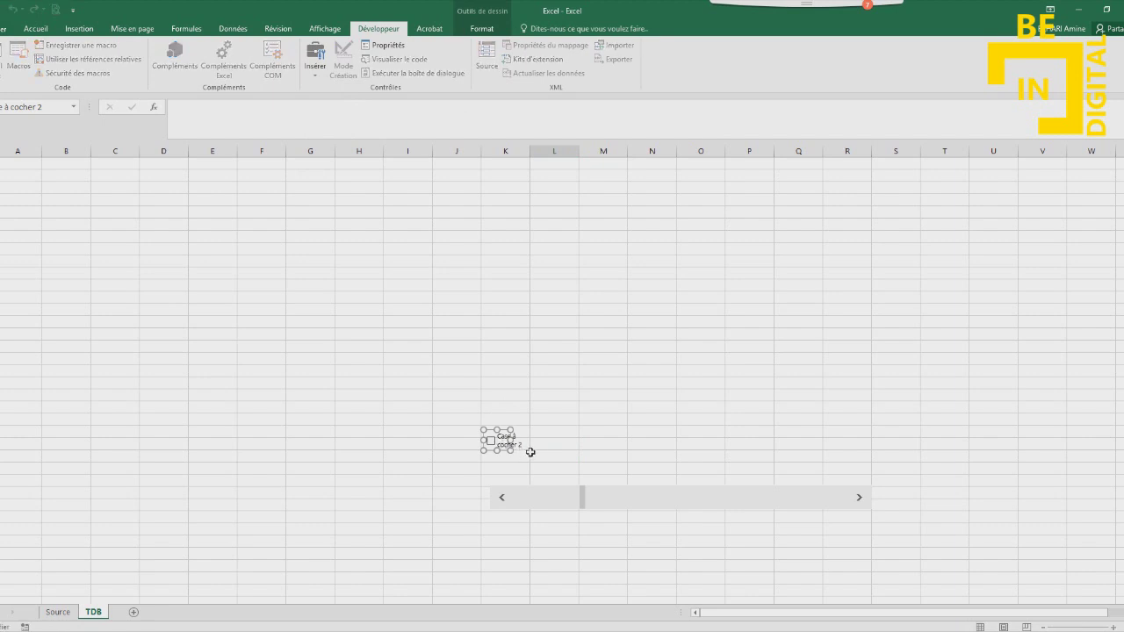
left_click(530, 446)
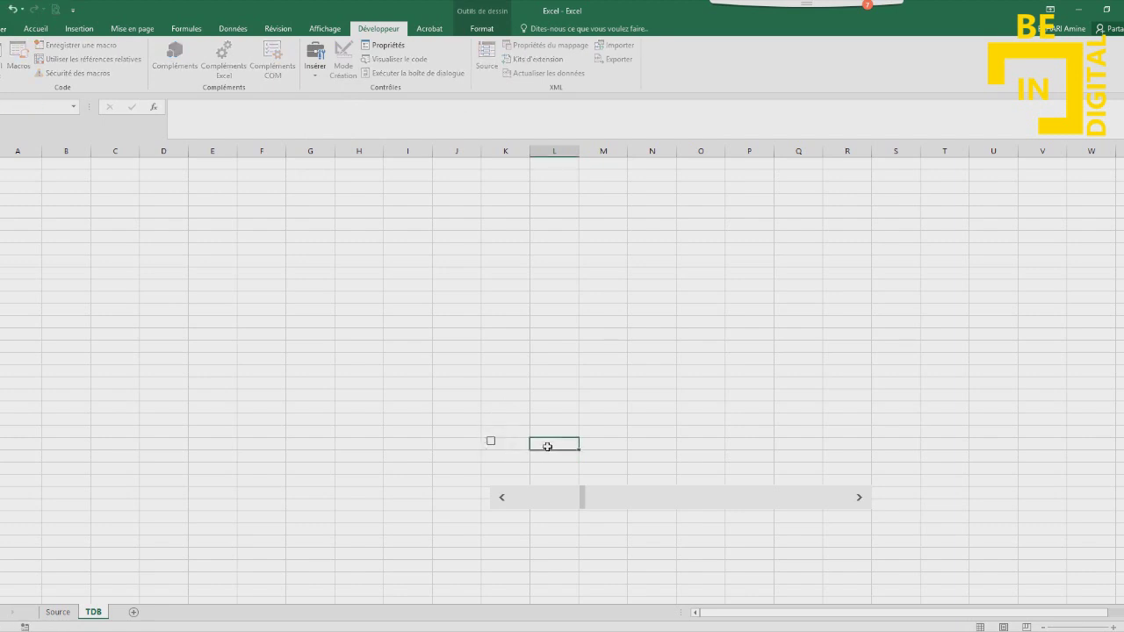
Copy the checkbox and paste copies alongside it, aligned in one row
right_click(491, 447)
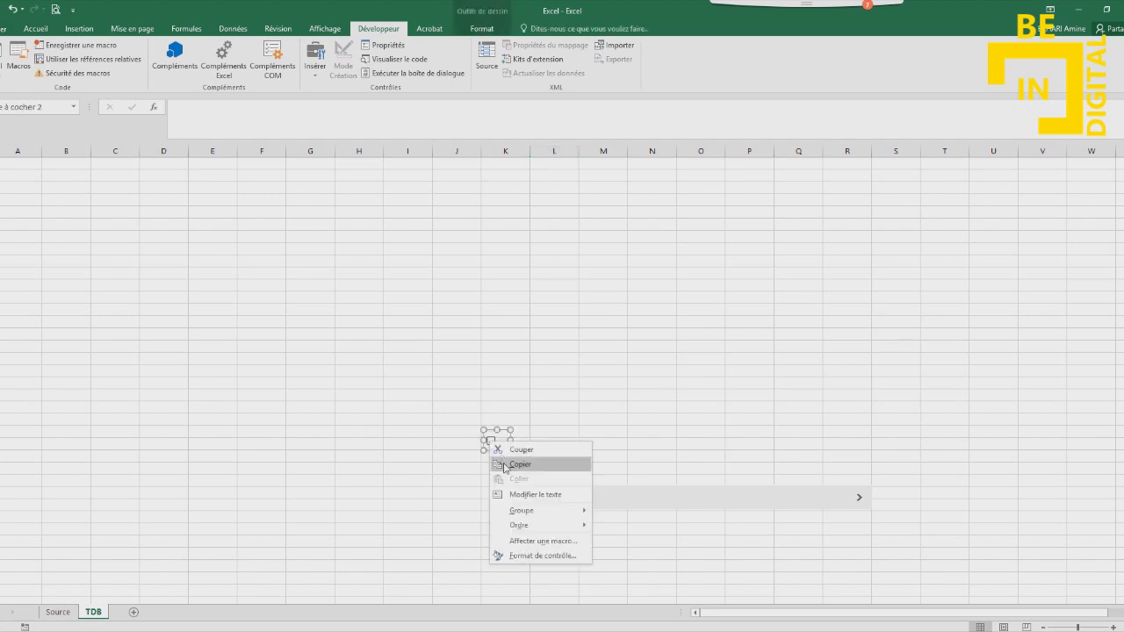
left_click(505, 463)
left_click(524, 442)
key("ctrl+v")
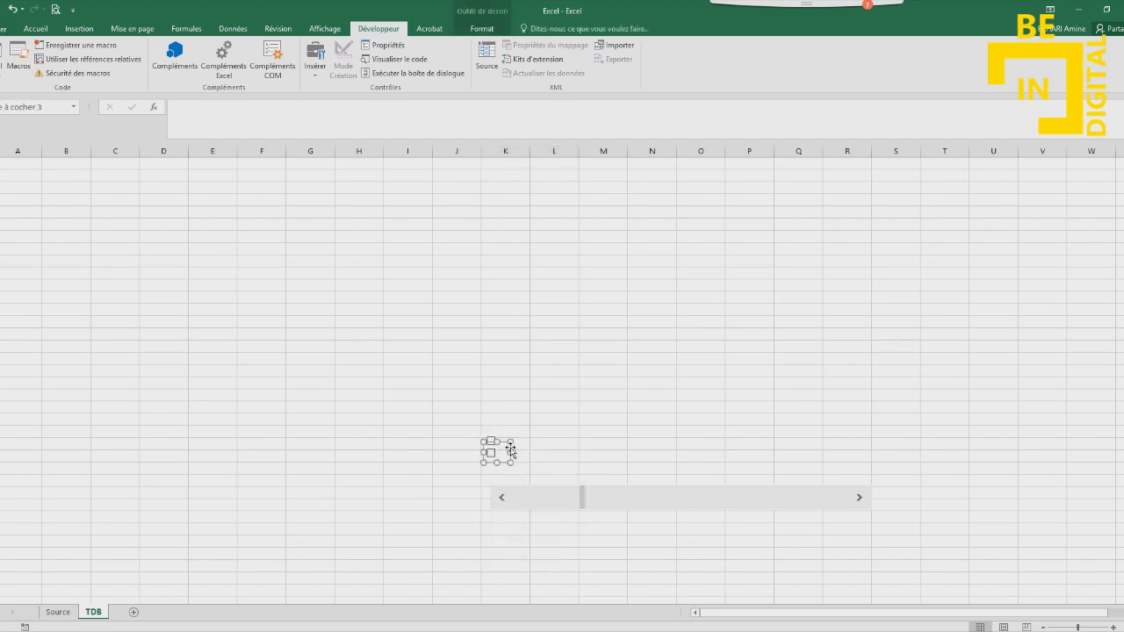
left_click(524, 448)
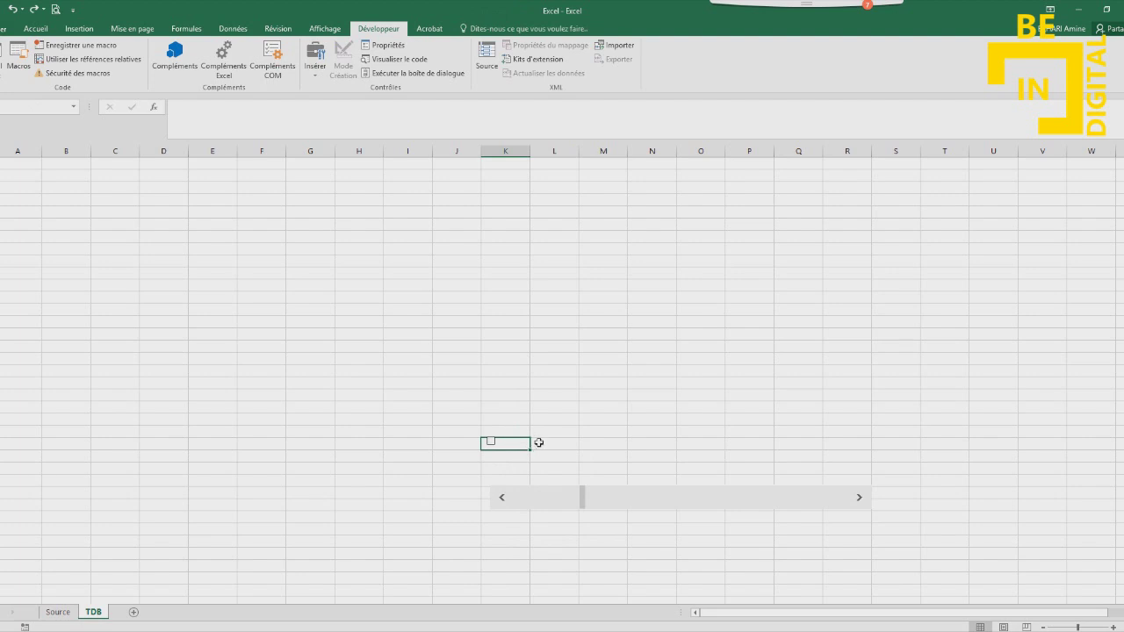
right_click(545, 446)
left_click(570, 236)
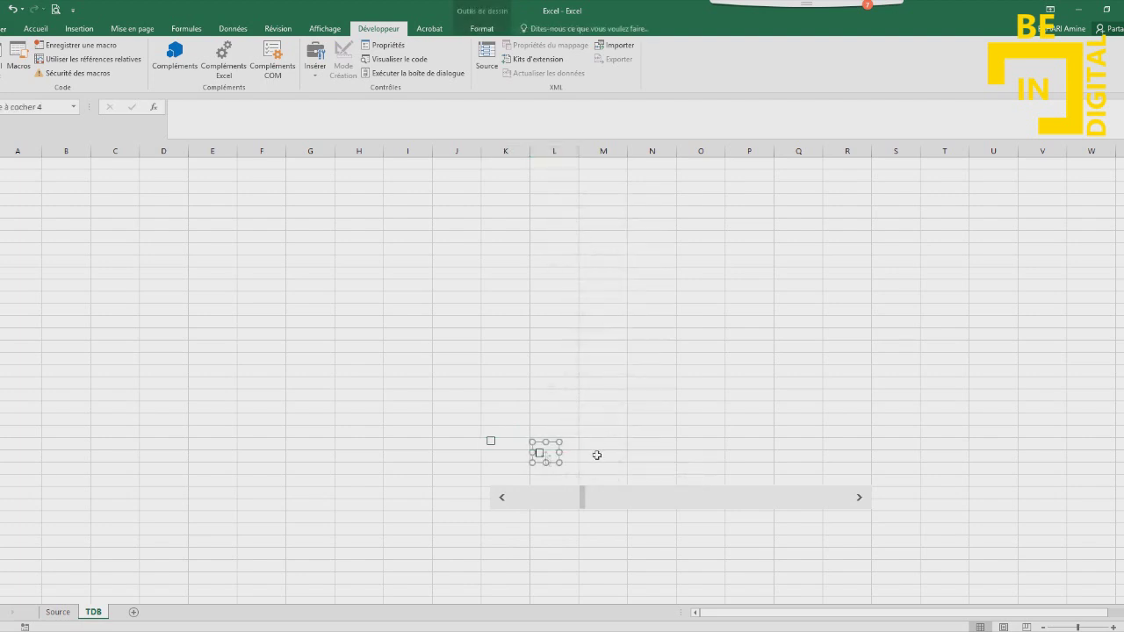
left_click_drag(551, 444, 639, 434)
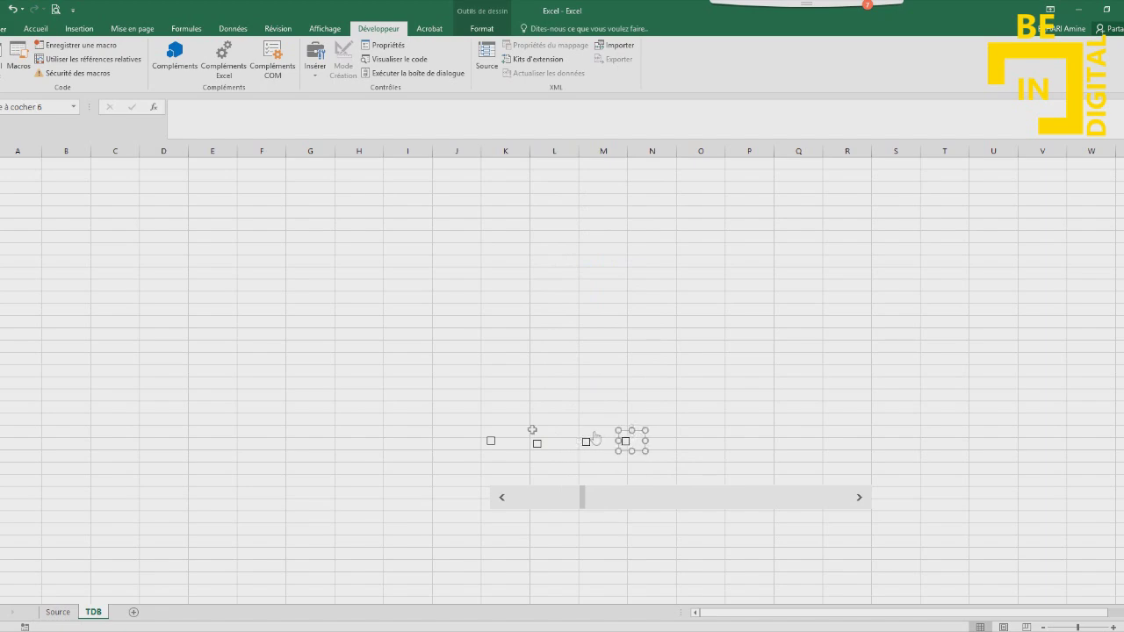
Resize column J on the Source sheet to 12,43
left_click(58, 612)
left_click(454, 286)
mouse_move(487, 151)
left_mouse_down()
mouse_move(444, 150)
mouse_move(466, 151)
left_mouse_up()
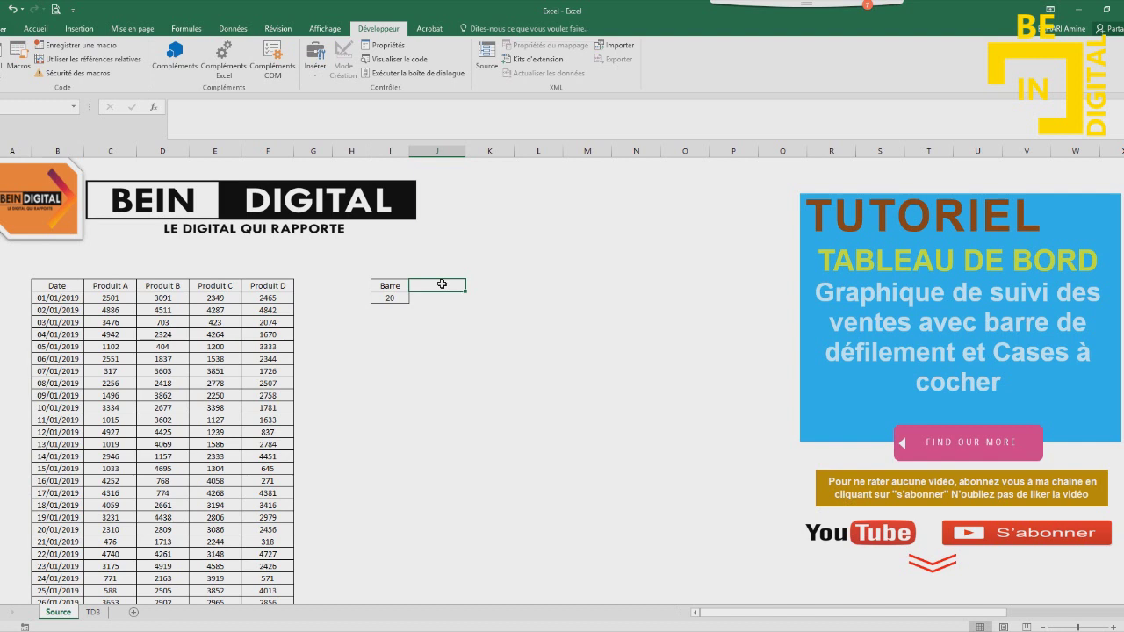
Type a Cases header in column J and border it with the four cells below
type("Cases")
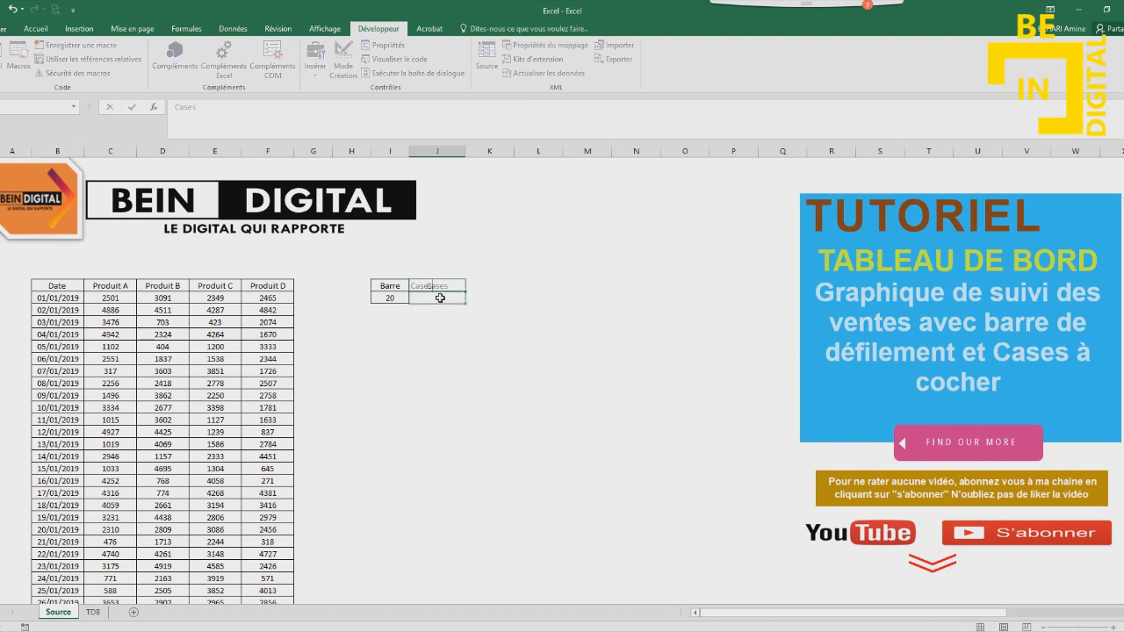
left_click(441, 299)
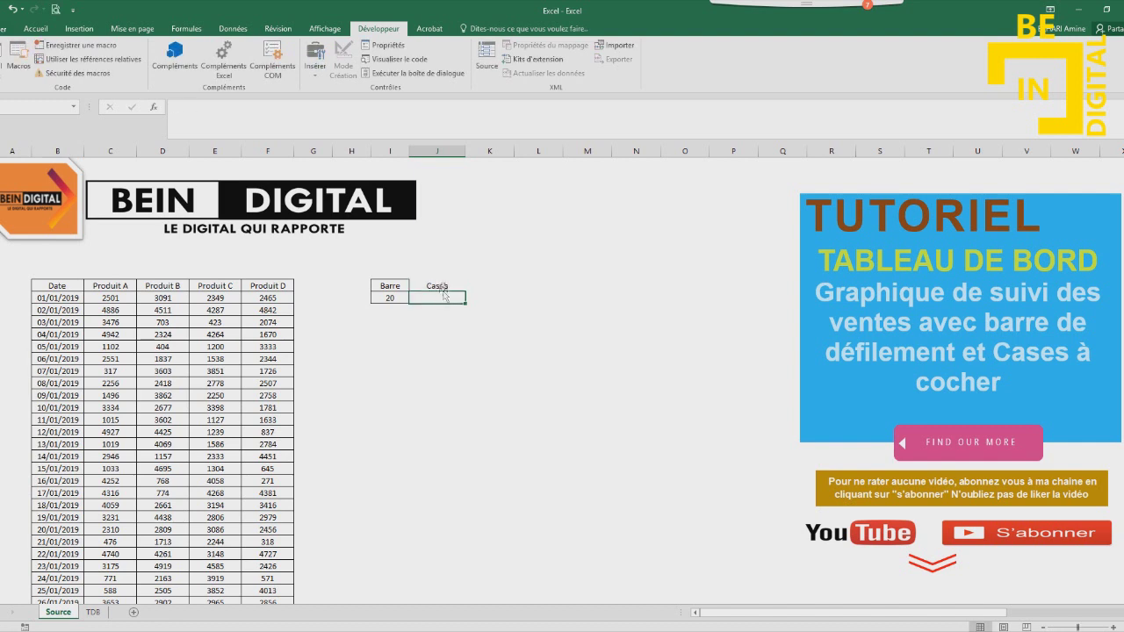
left_click_drag(441, 298, 453, 340)
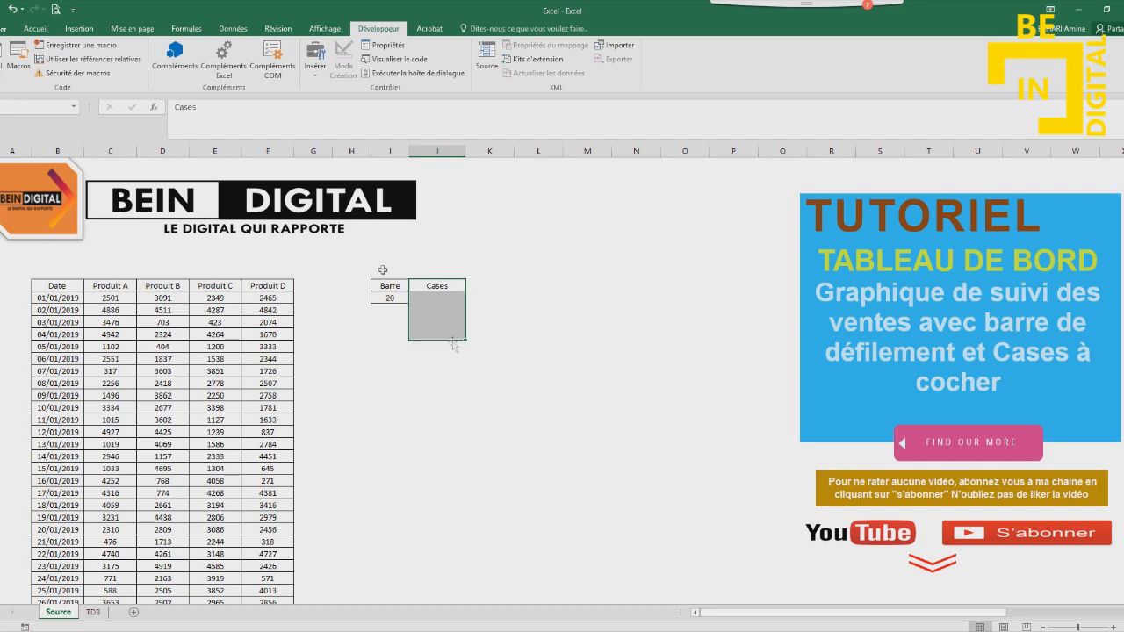
left_click(36, 28)
left_click(179, 67)
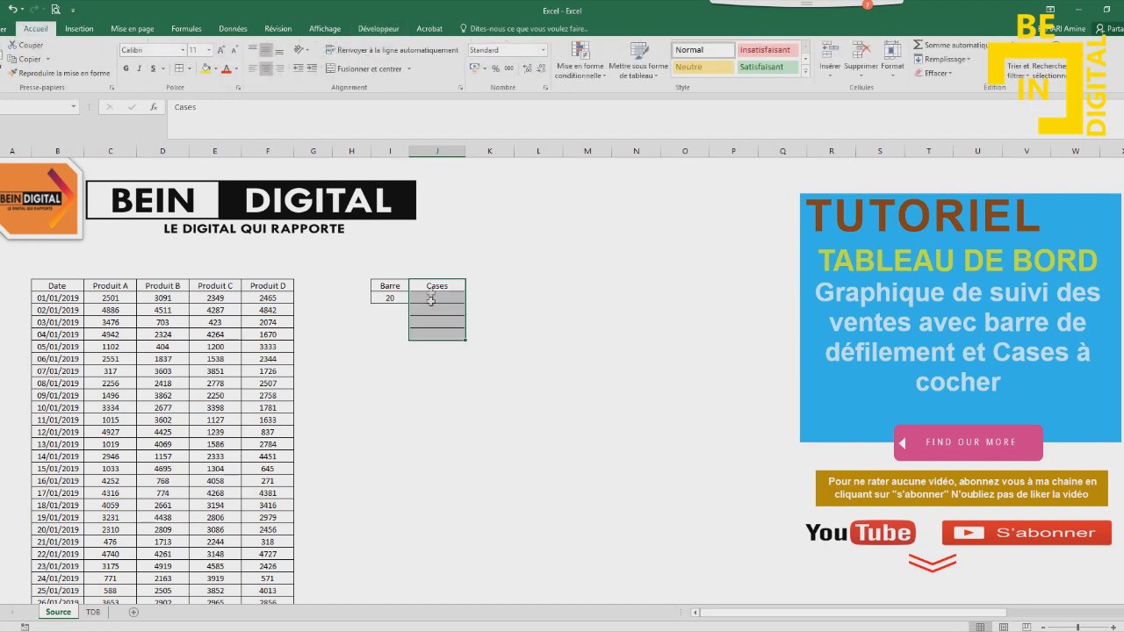
left_click(433, 299)
left_click(93, 612)
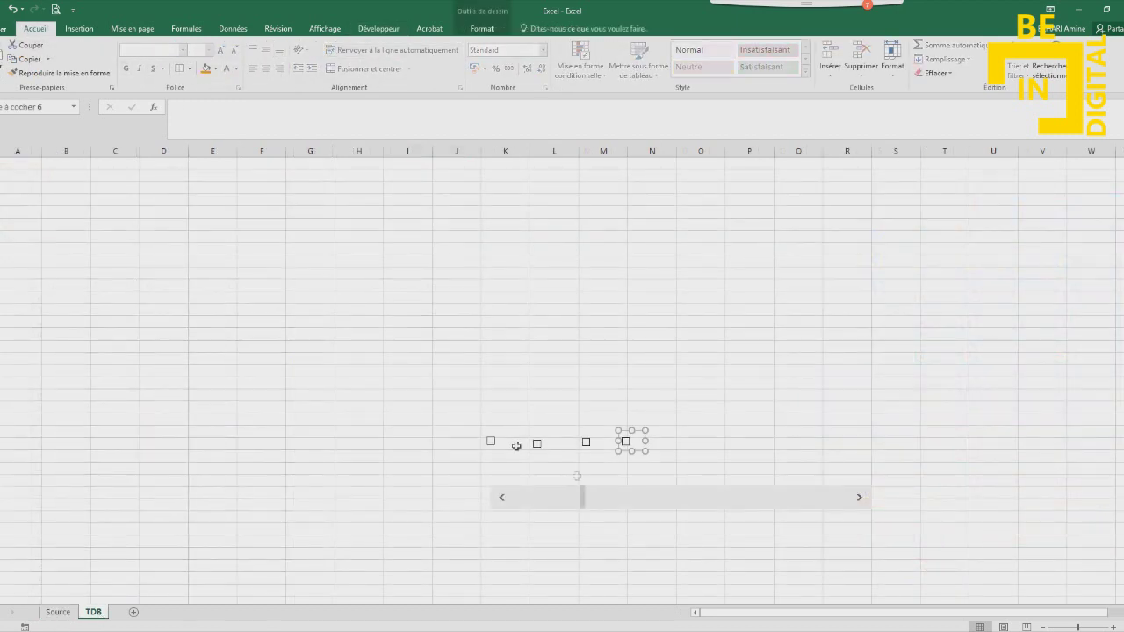
Link the first TDB checkbox to cell Source!$J$5 and tick it
right_click(484, 442)
left_click(520, 555)
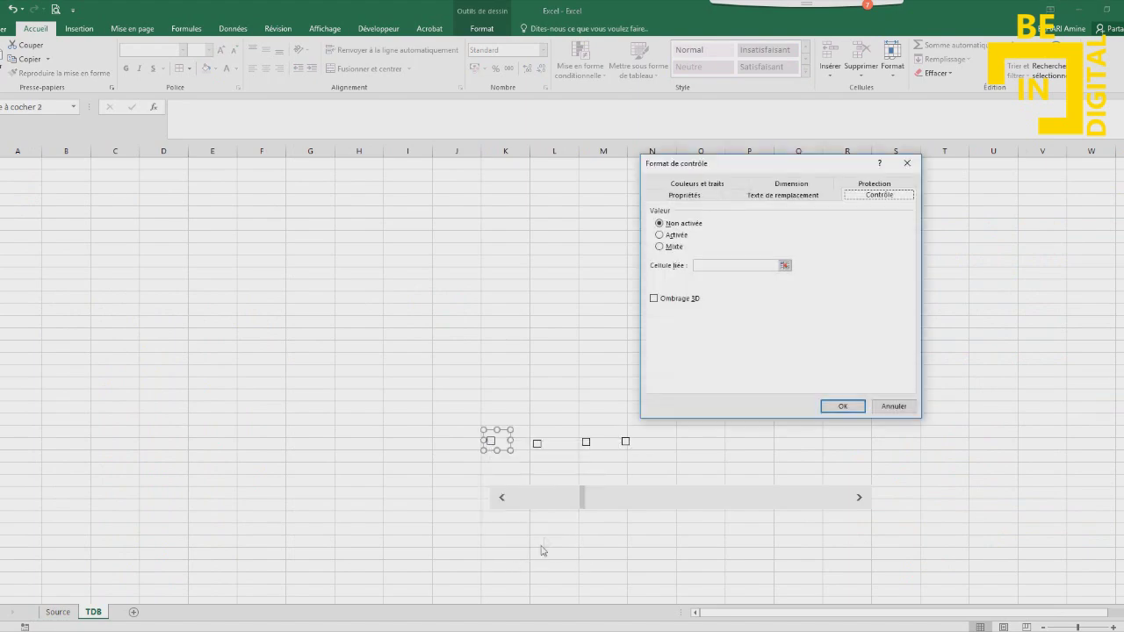
left_click(784, 265)
left_click(58, 612)
left_click(436, 297)
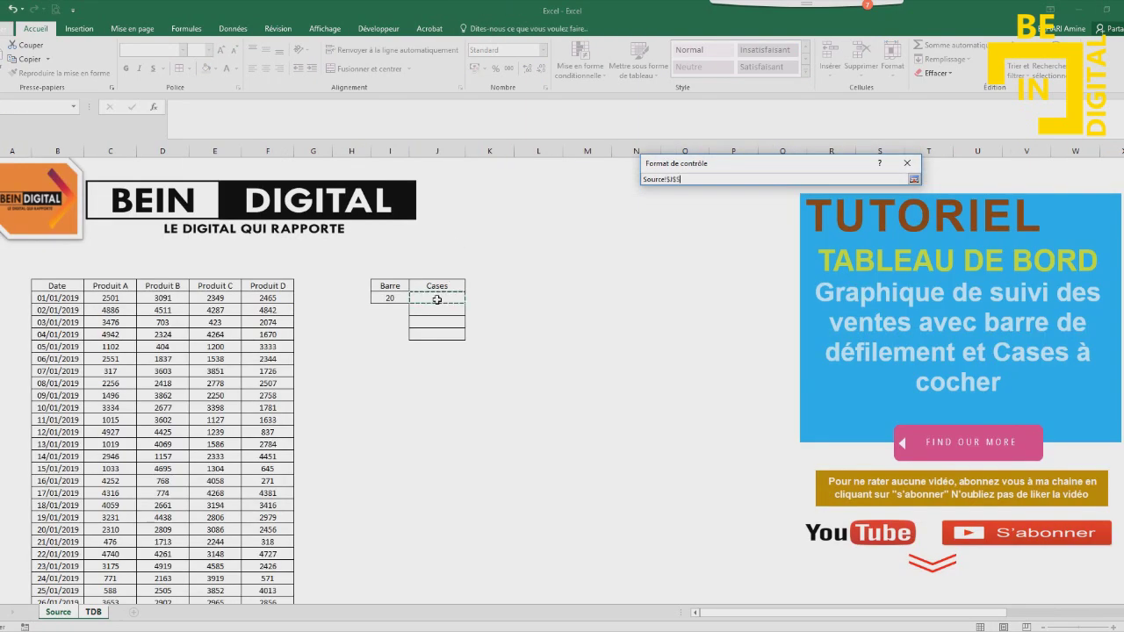
left_click(913, 180)
left_click(842, 405)
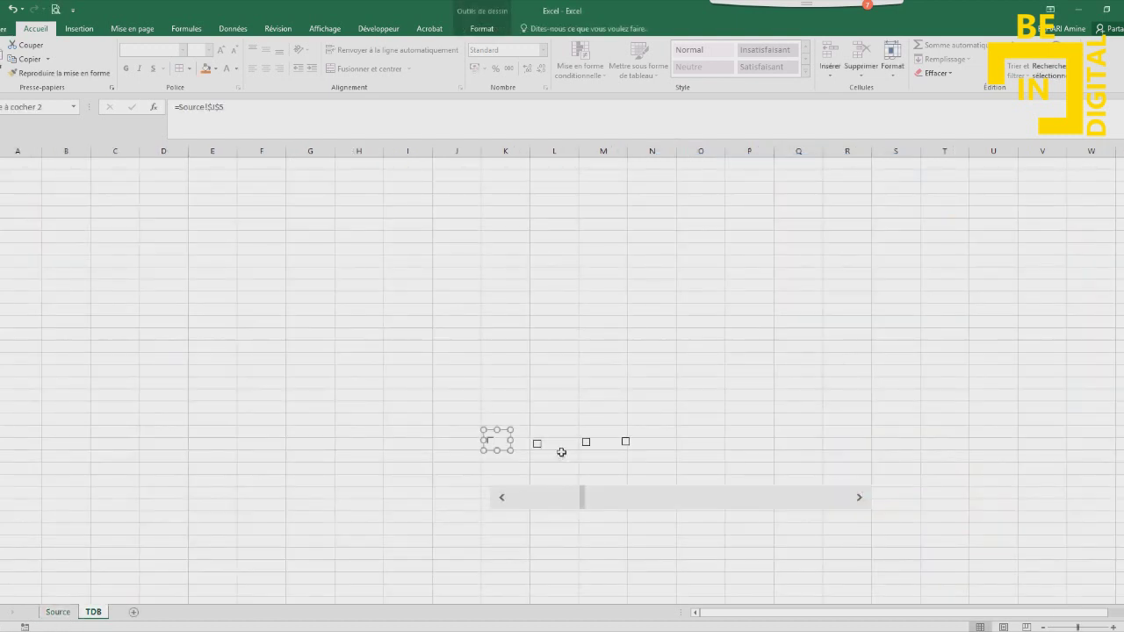
left_click(490, 441)
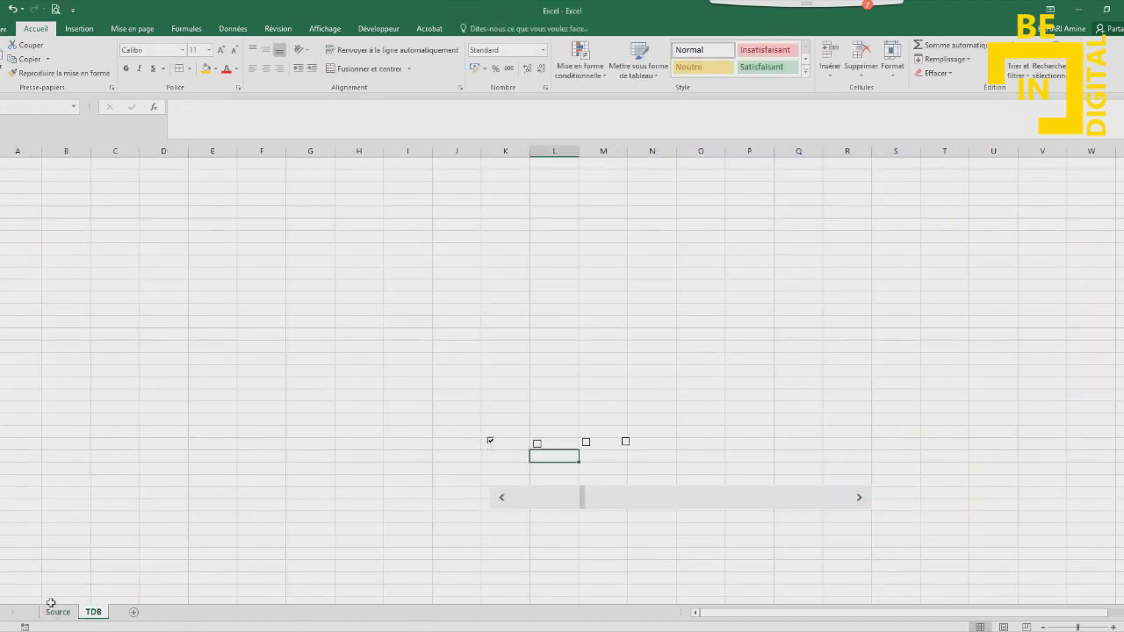
Format Source cells J5:J8 as size 10, vertically centred, black text
left_click(55, 610)
left_click_drag(437, 296, 437, 336)
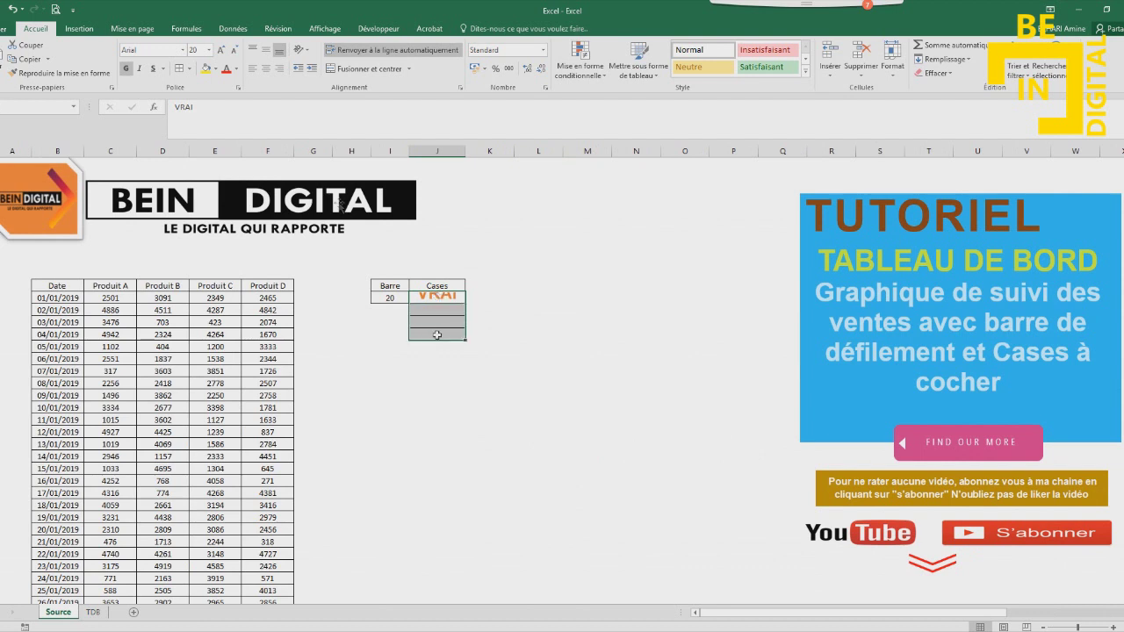
left_click(209, 50)
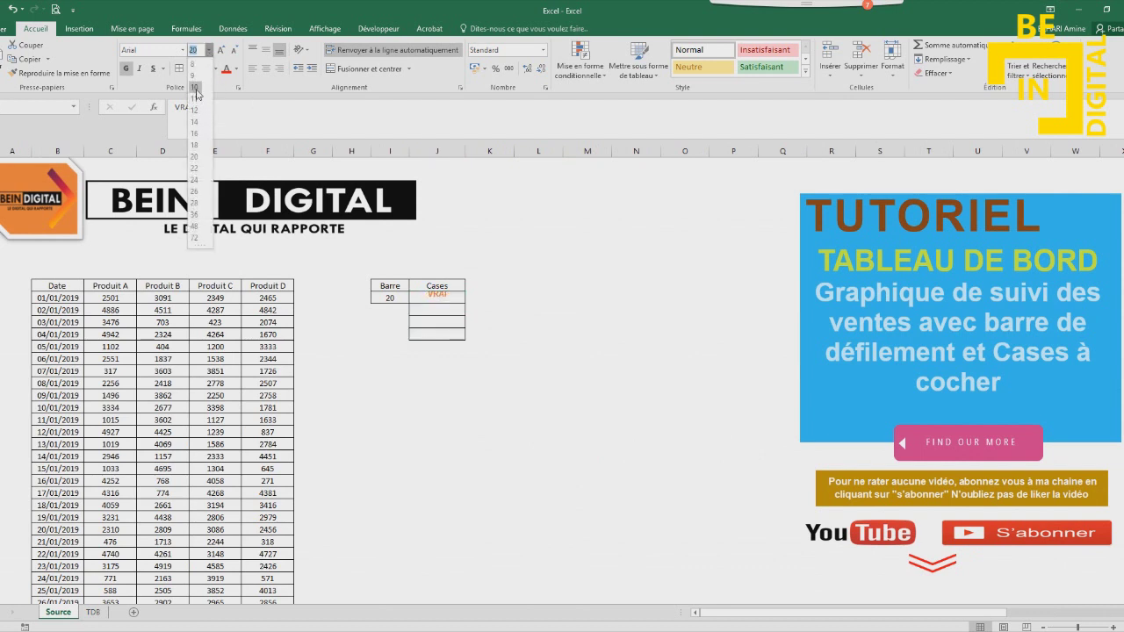
left_click(198, 95)
left_click(267, 50)
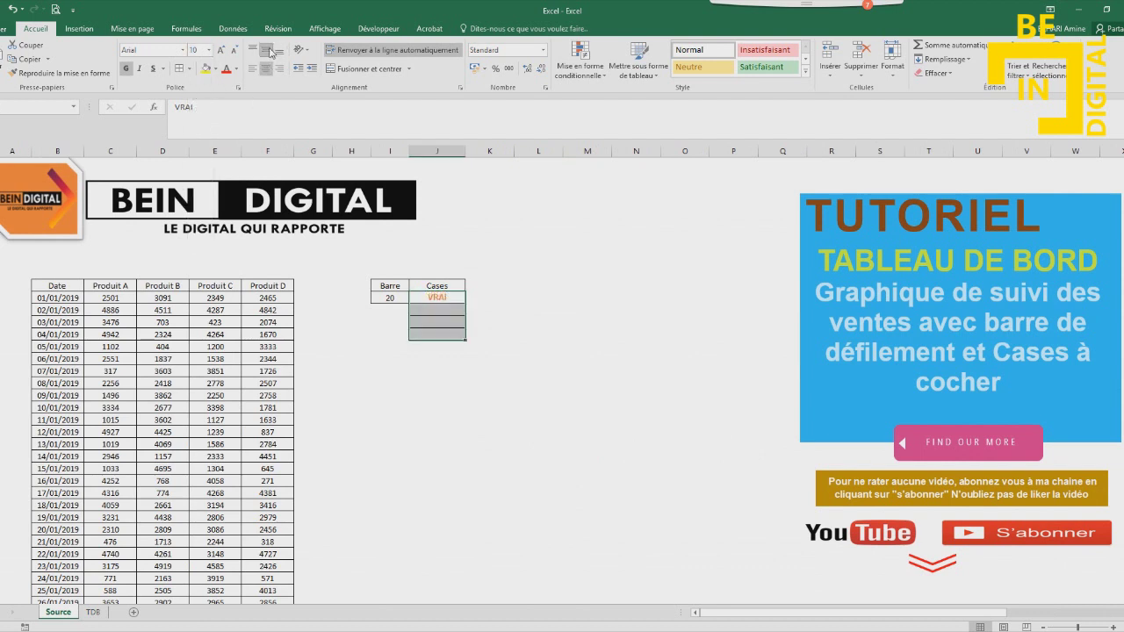
left_click(235, 69)
left_click(235, 90)
Compare the Source and TDB sheets, then tick the second checkbox on TDB
left_click(443, 398)
left_click(93, 612)
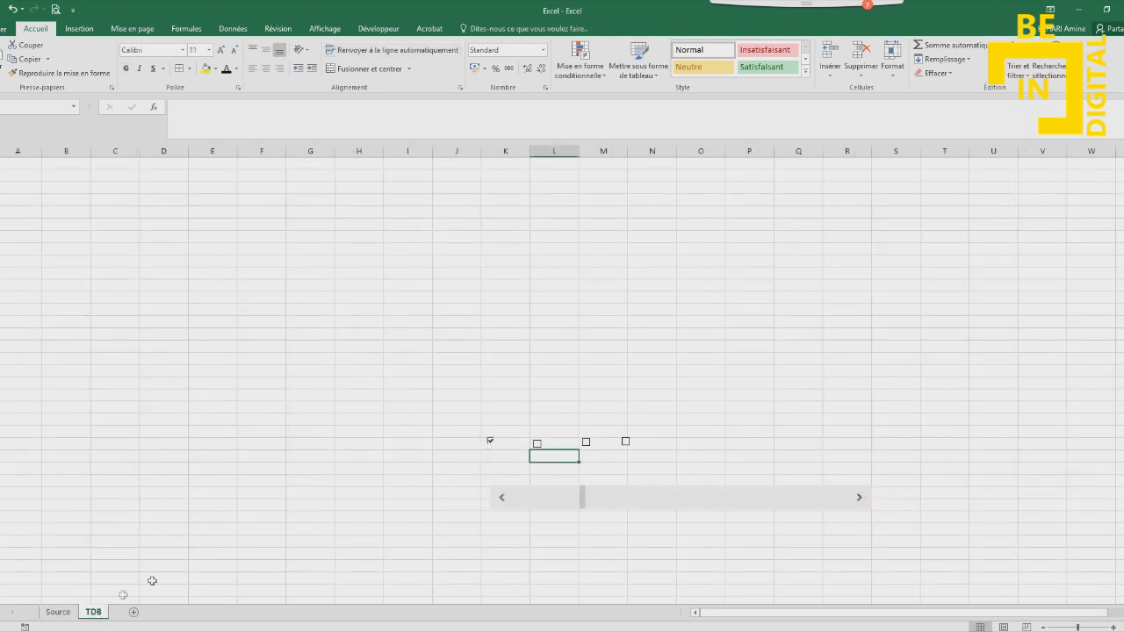
left_click(58, 611)
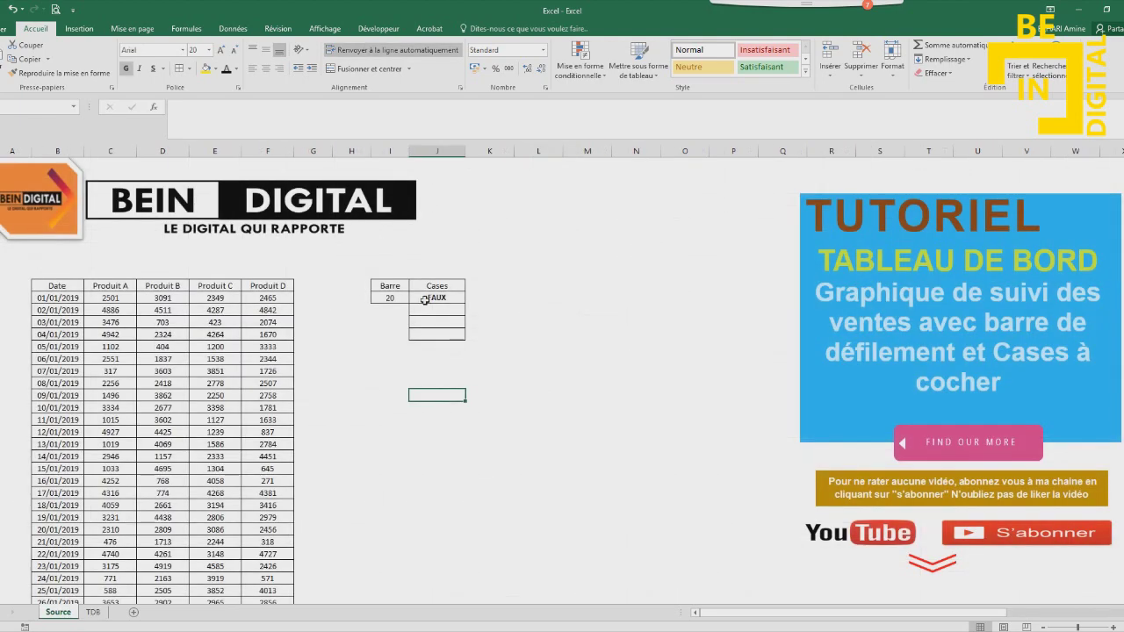
left_click(93, 612)
left_click(538, 446)
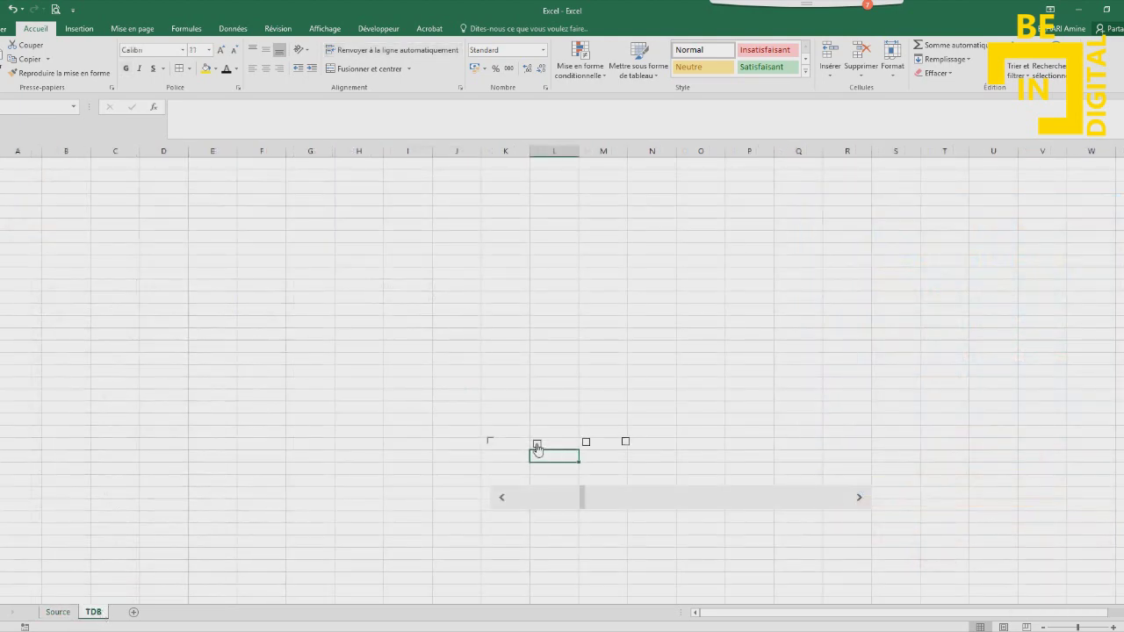
Tick the first, third and fourth checkboxes on TDB
left_click(491, 442)
left_click(585, 442)
left_click(625, 443)
left_click(632, 466)
Link the second checkbox to cell Source!$J$6
right_click(538, 445)
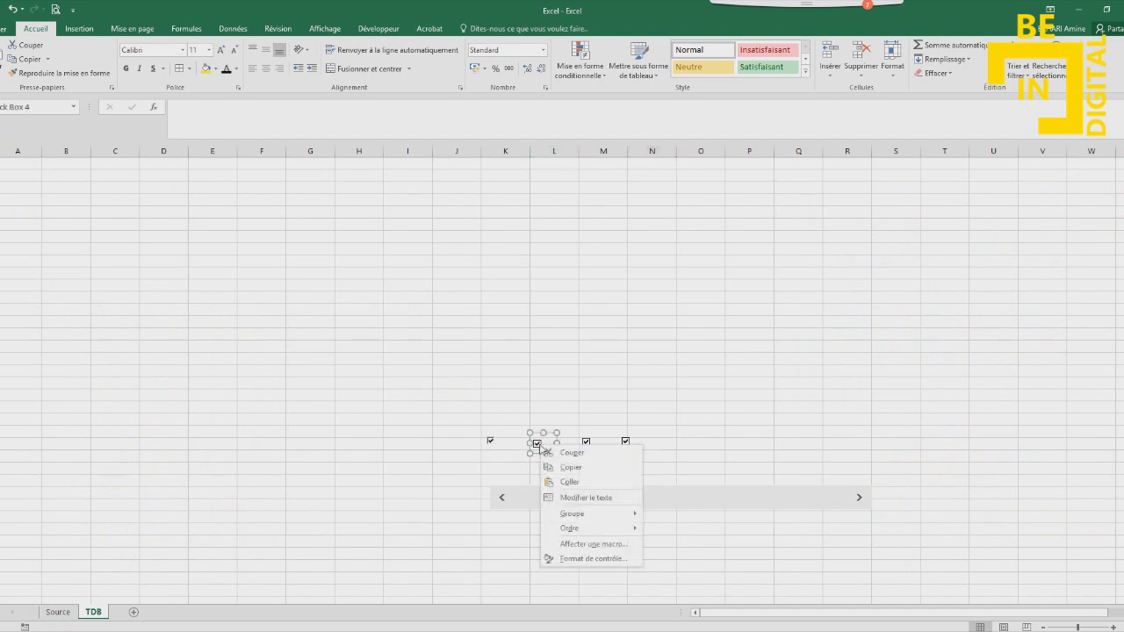
left_click(586, 560)
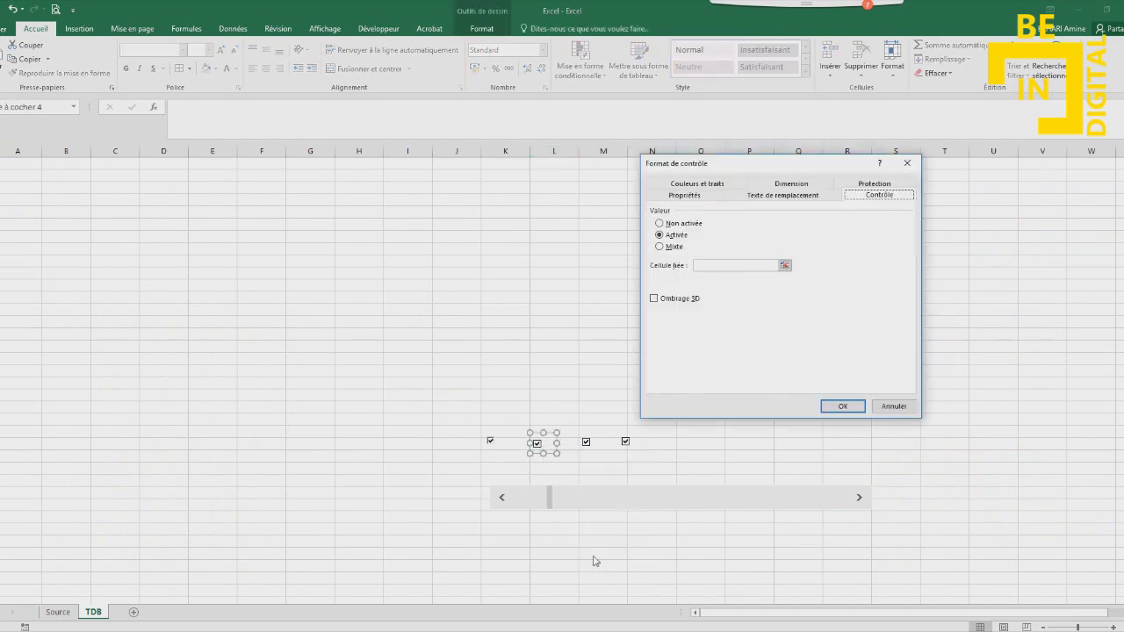
left_click(785, 265)
left_click(58, 612)
left_click(437, 310)
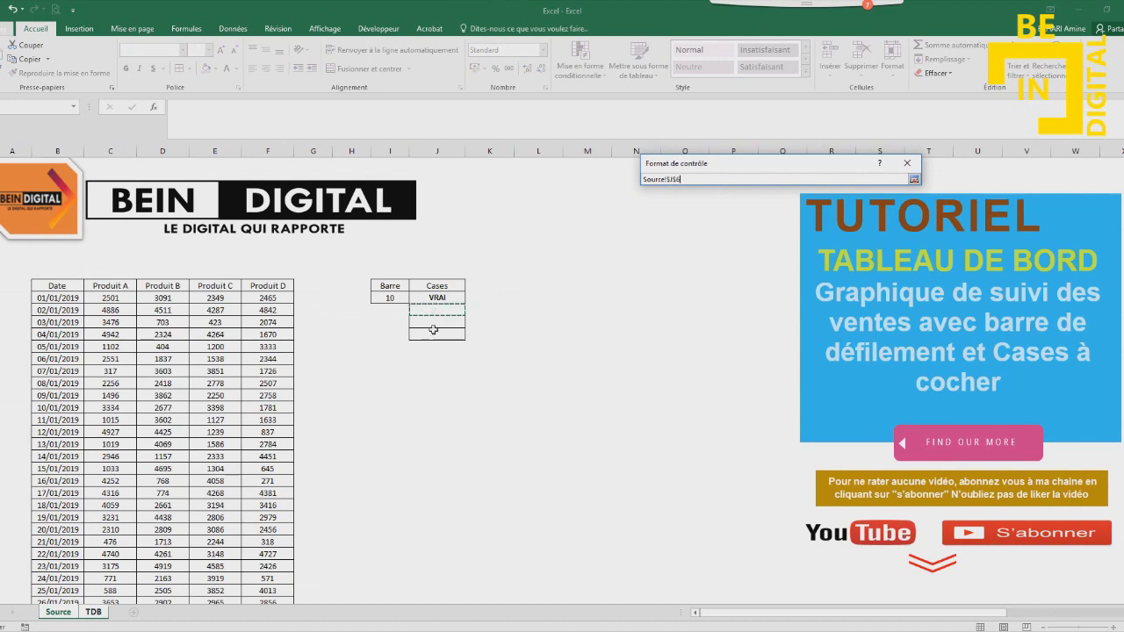
left_click(914, 179)
left_click(845, 407)
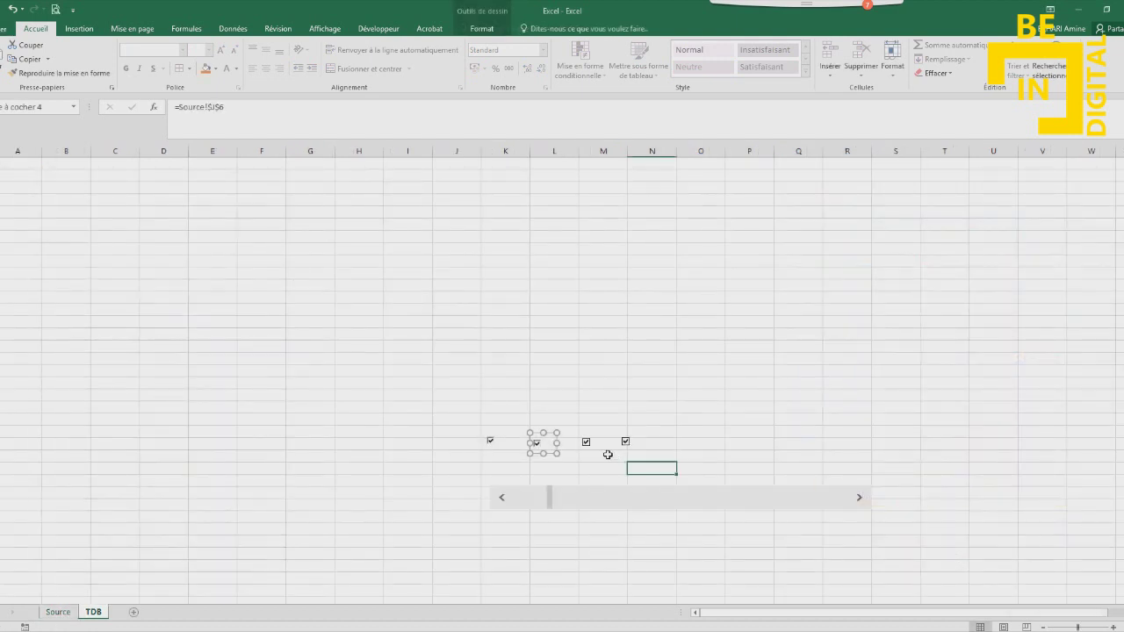
Link the third checkbox to cell Source!$J$7
right_click(588, 443)
left_click(631, 559)
left_click(654, 298)
left_click(784, 266)
left_click(58, 612)
left_click(436, 321)
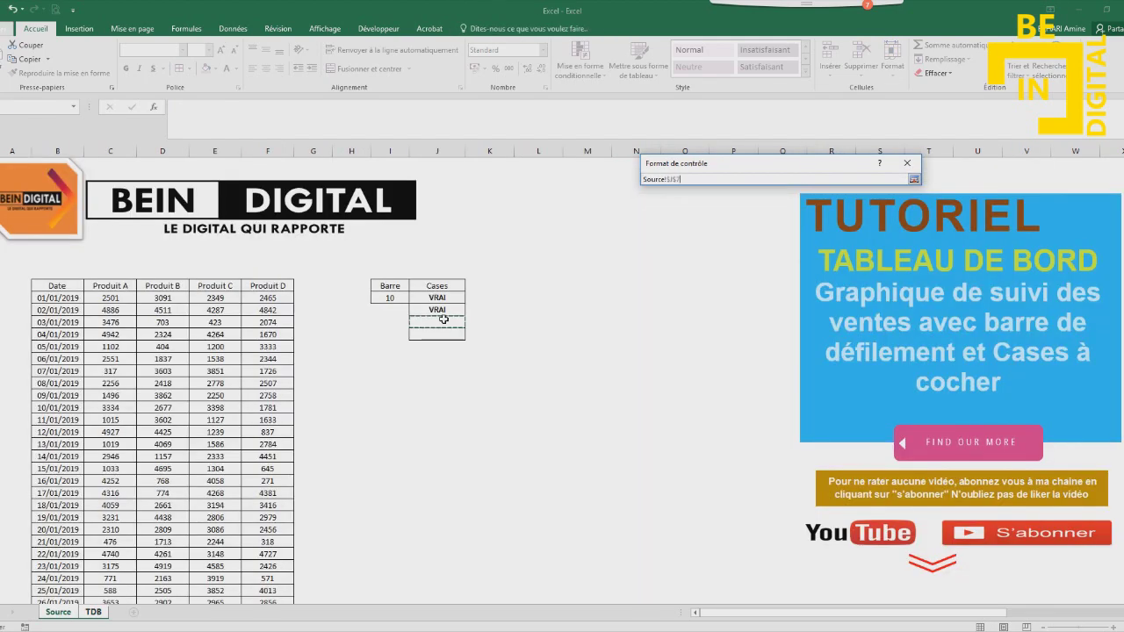
left_click(914, 179)
left_click(842, 407)
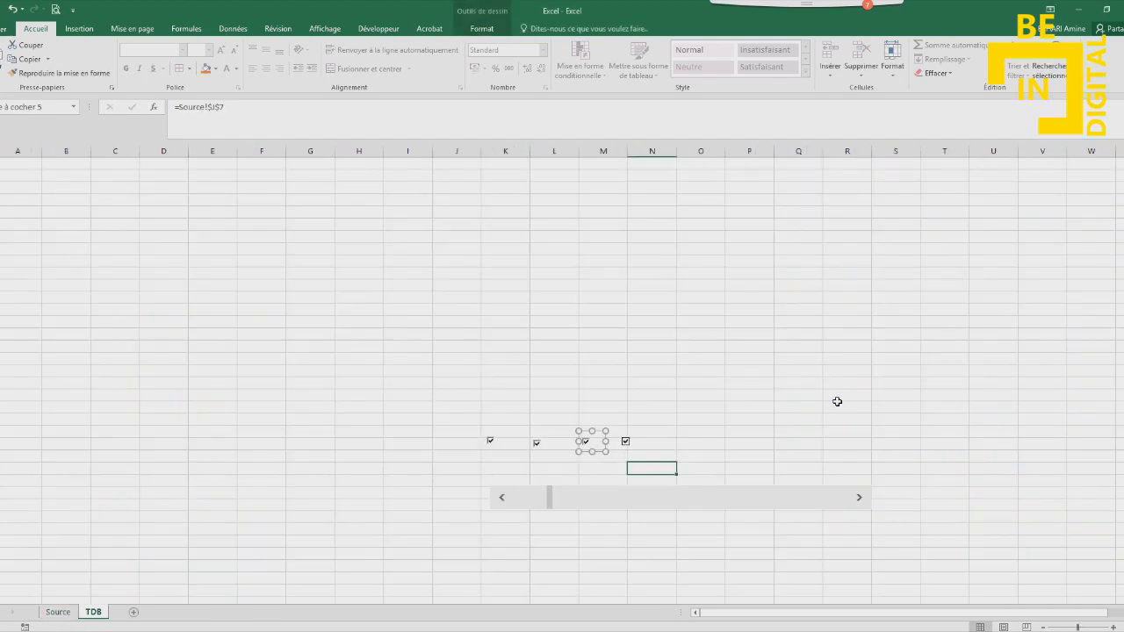
Link the fourth checkbox to cell Source!$J$8
right_click(626, 441)
left_click(657, 558)
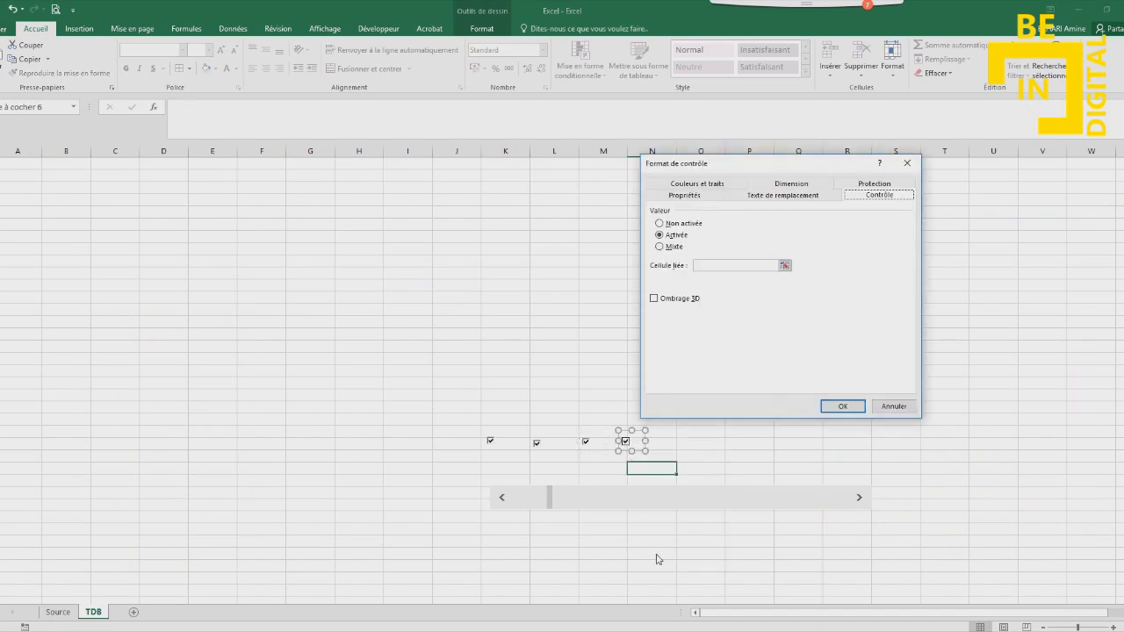
left_click(784, 265)
left_click(58, 612)
left_click(437, 333)
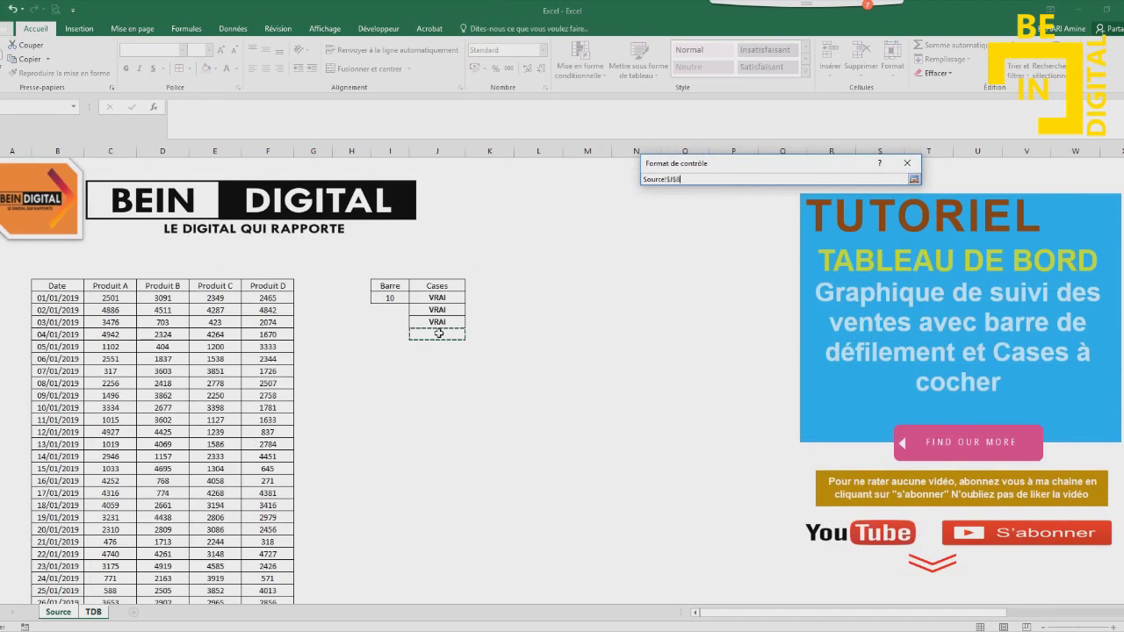
left_click(913, 179)
left_click(835, 403)
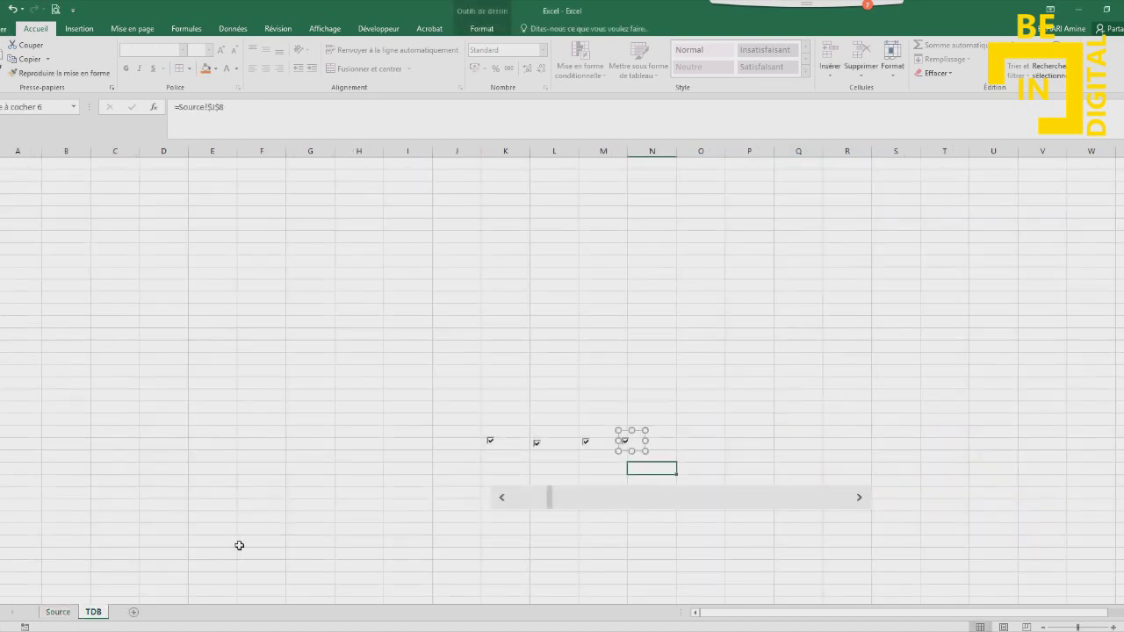
On Source, copy the data table's Date and Produit A–D header row
left_click(58, 612)
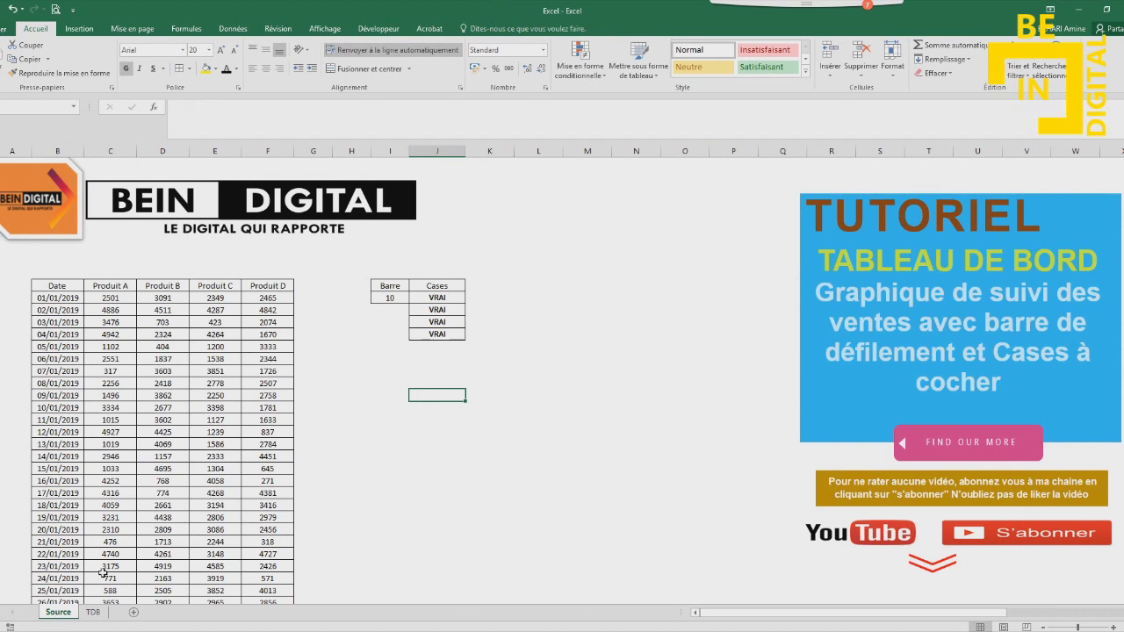
left_click(497, 283)
left_click(527, 282)
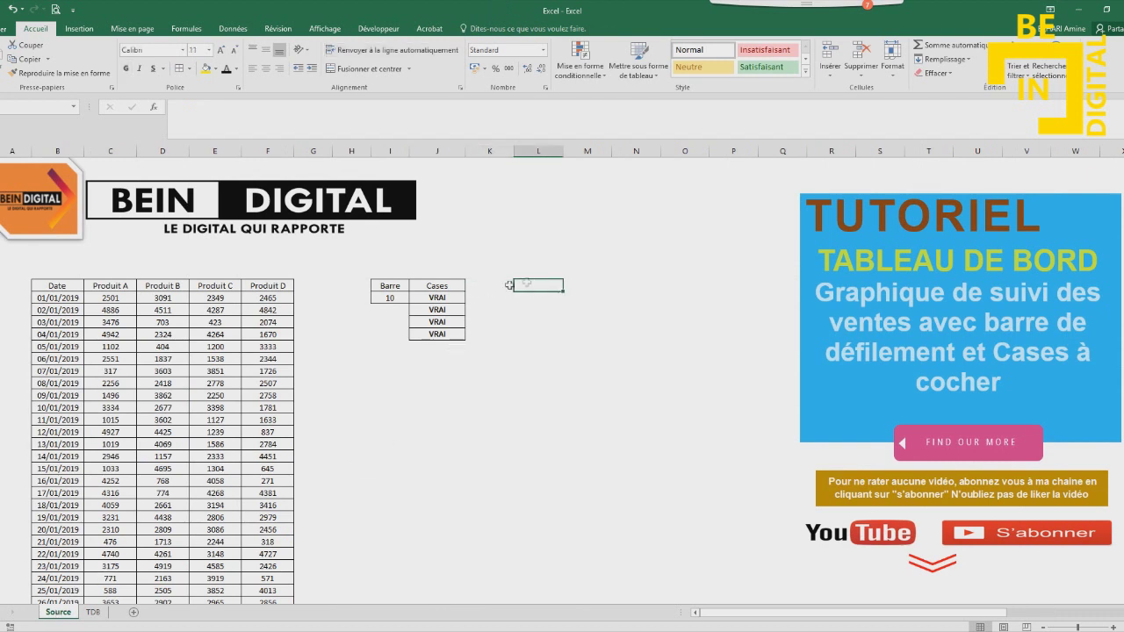
left_click_drag(72, 285, 268, 285)
right_click(263, 285)
left_click(338, 304)
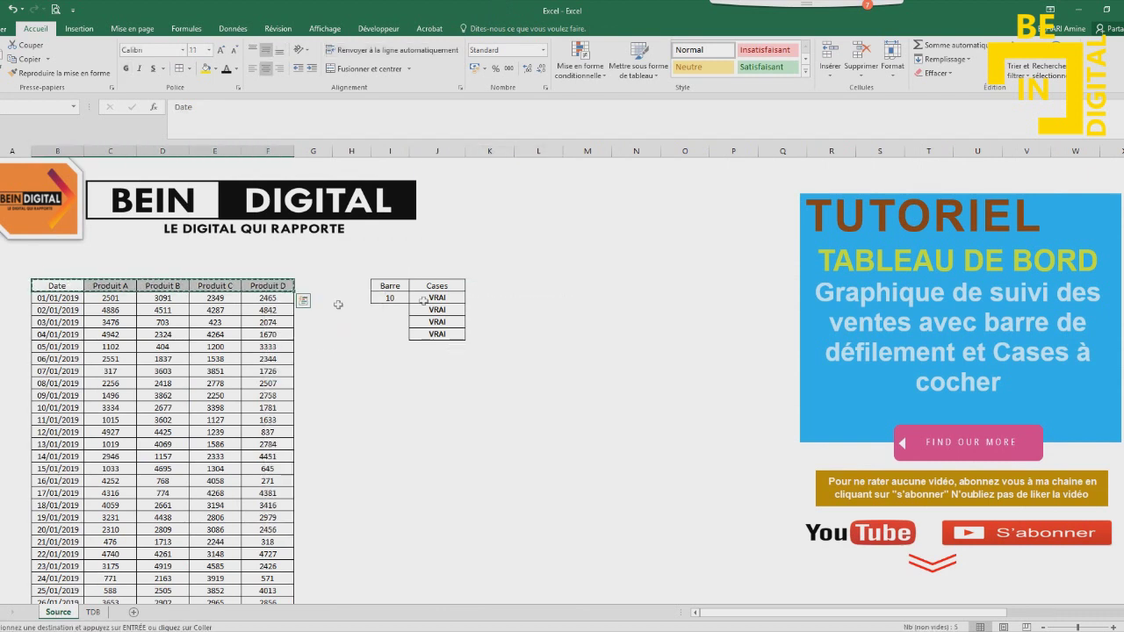
Paste the headers into L4:P4 and narrow column K between the tables
left_click(525, 285)
right_click(525, 285)
left_click(552, 349)
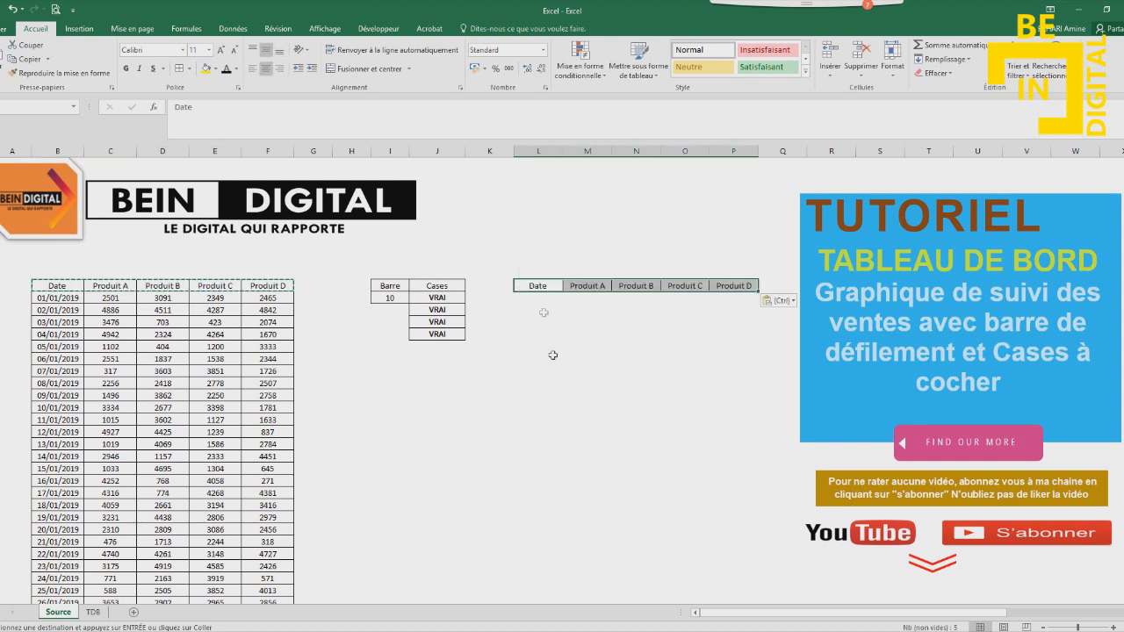
left_click_drag(514, 151, 482, 151)
Enter =DECALER(B5;$I$5) in L5 and fill it down to L11 (11/01–17/01/2019)
left_click(518, 323)
left_click(513, 299)
type("=")
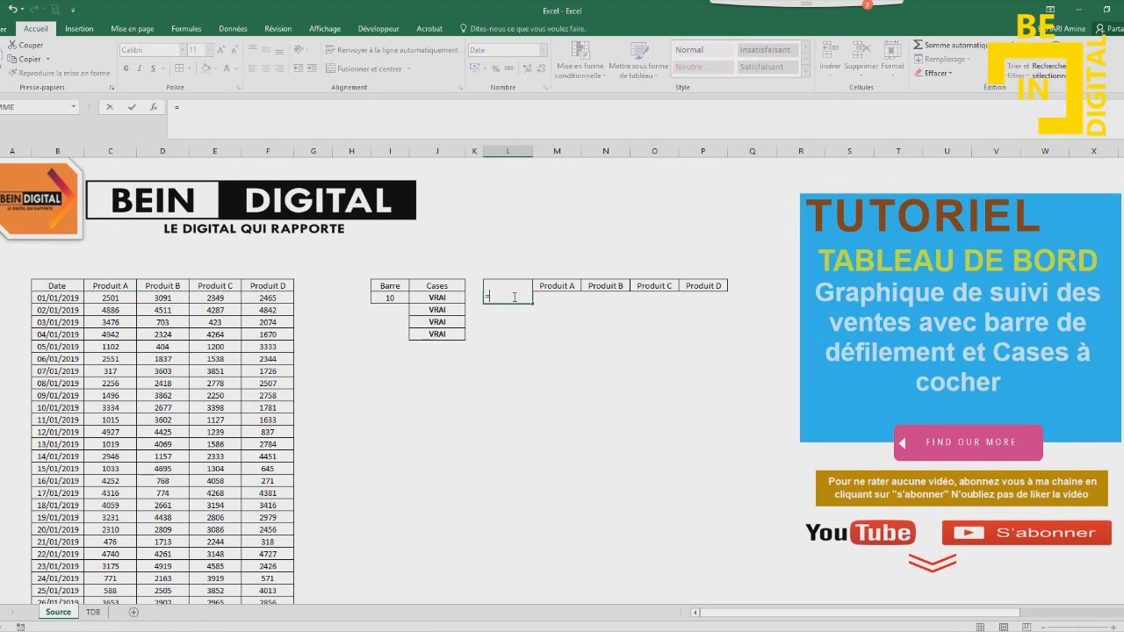
type("de")
double_click(515, 311)
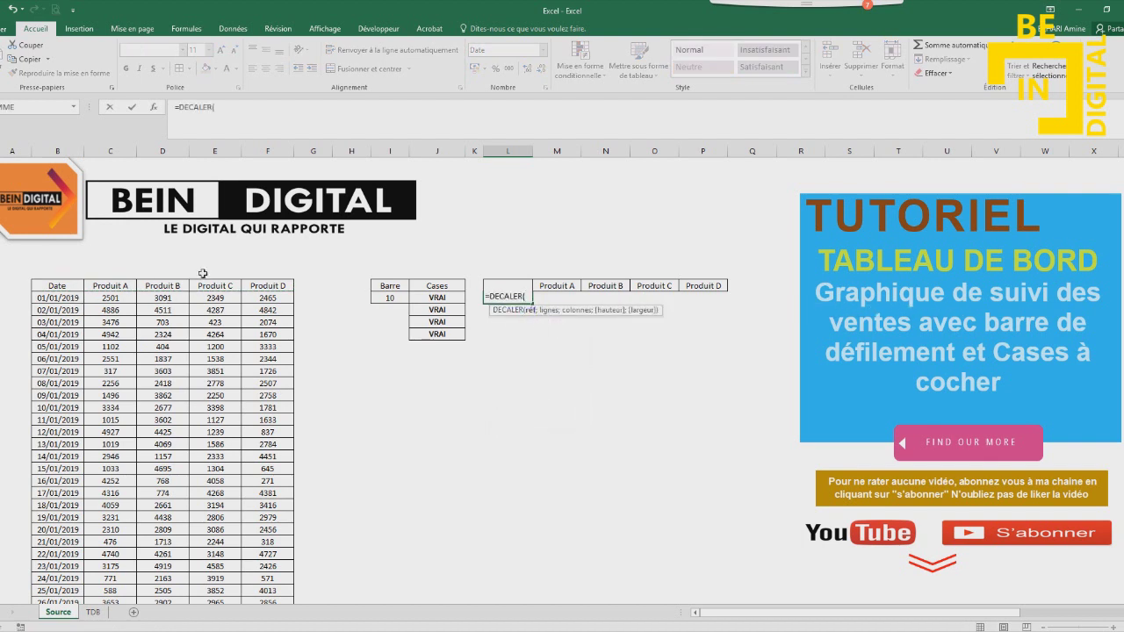
left_click(68, 299)
type(";")
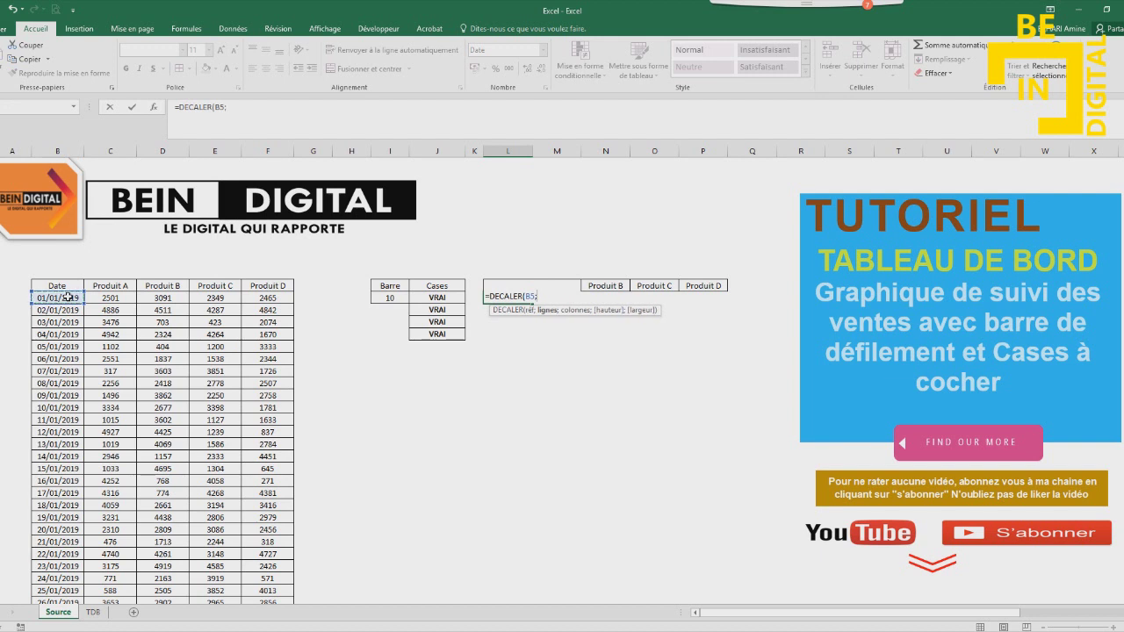
left_click(392, 298)
key("F4")
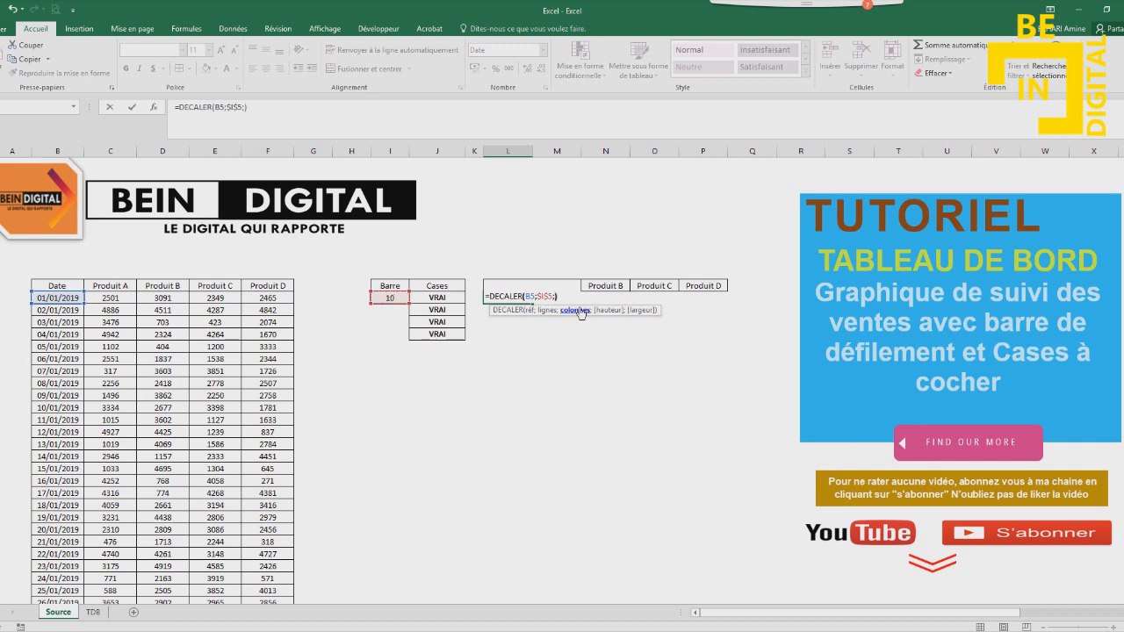
key("ctrl+Return")
left_click_drag(534, 302, 530, 362)
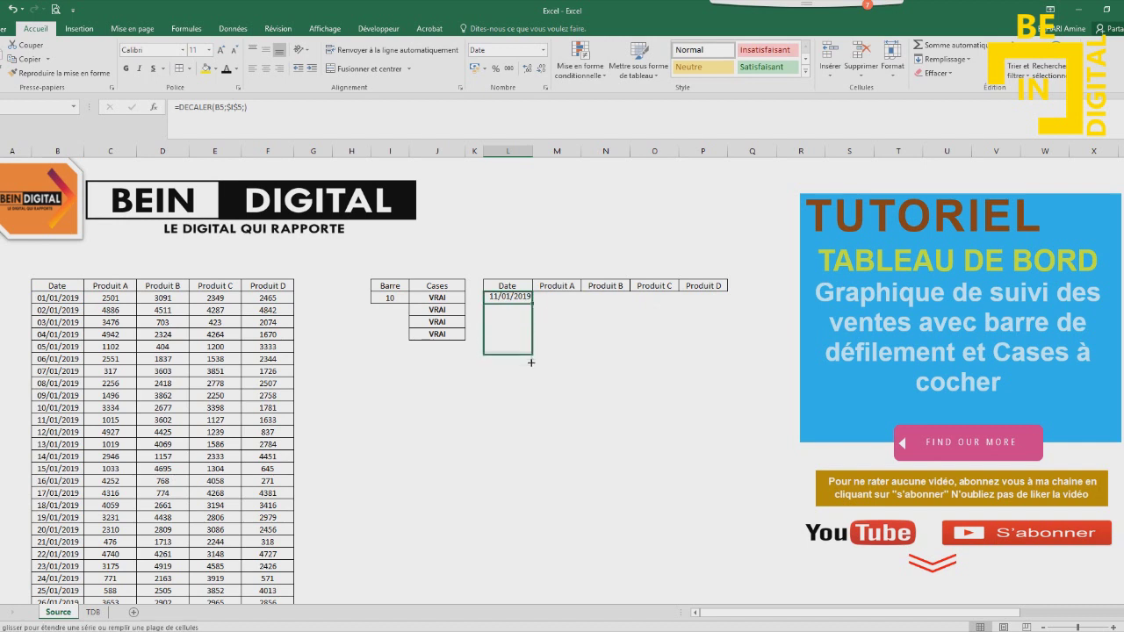
left_click_drag(530, 362, 531, 375)
Give the new table all borders with centred, bottom-aligned text
mouse_move(507, 286)
left_mouse_down()
mouse_move(692, 297)
mouse_move(698, 368)
left_mouse_up()
right_click(592, 354)
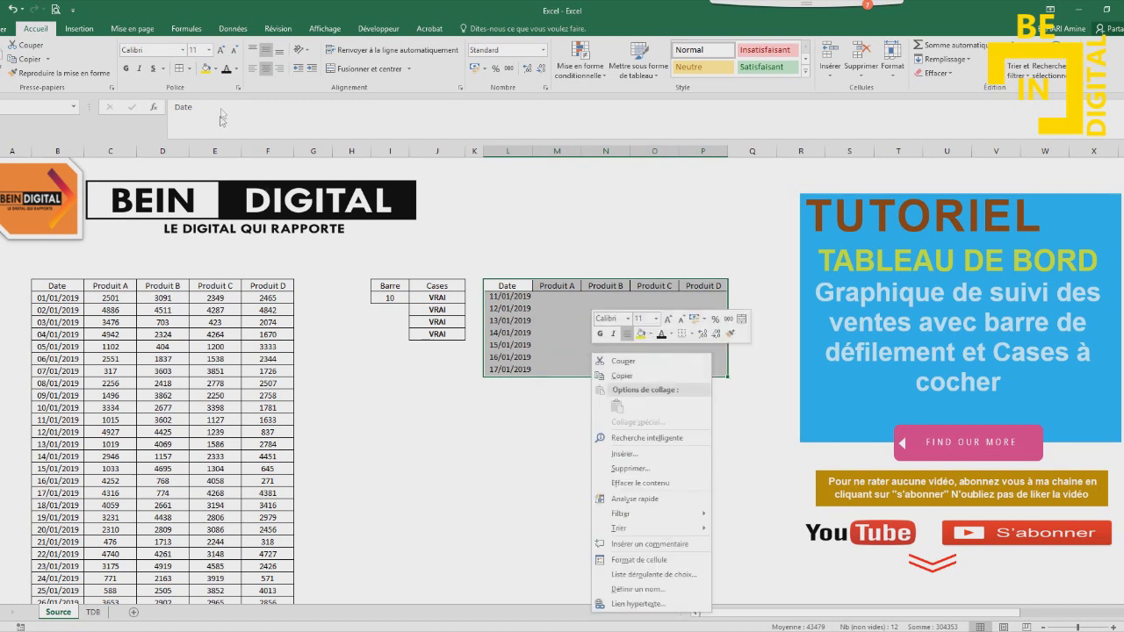
left_click(179, 69)
left_click(545, 345)
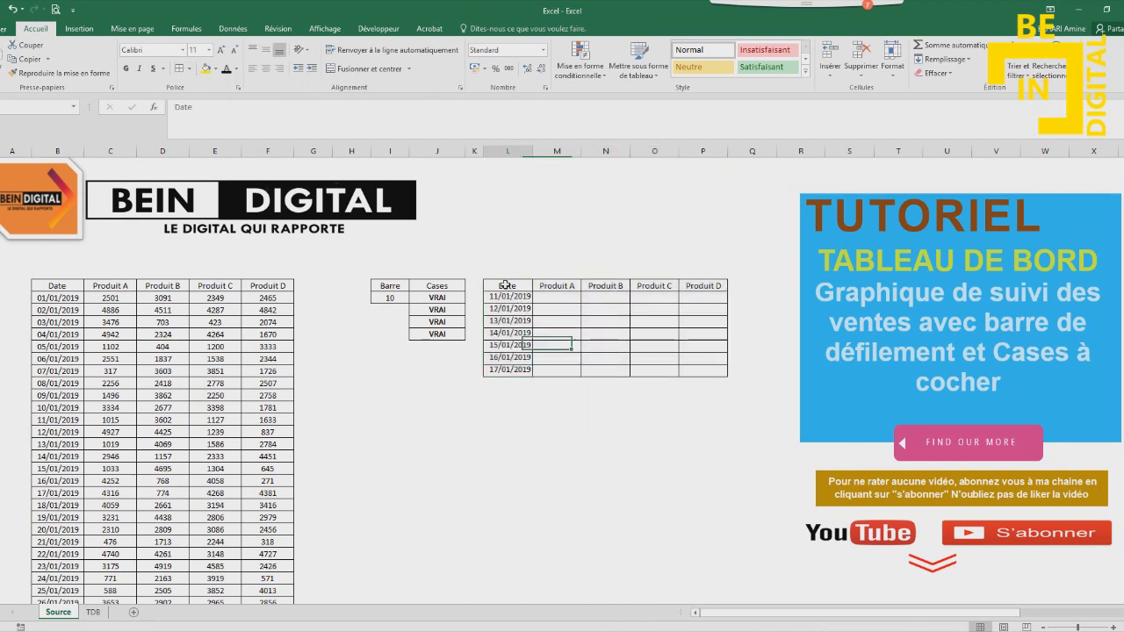
left_click_drag(506, 286, 702, 368)
left_click(266, 69)
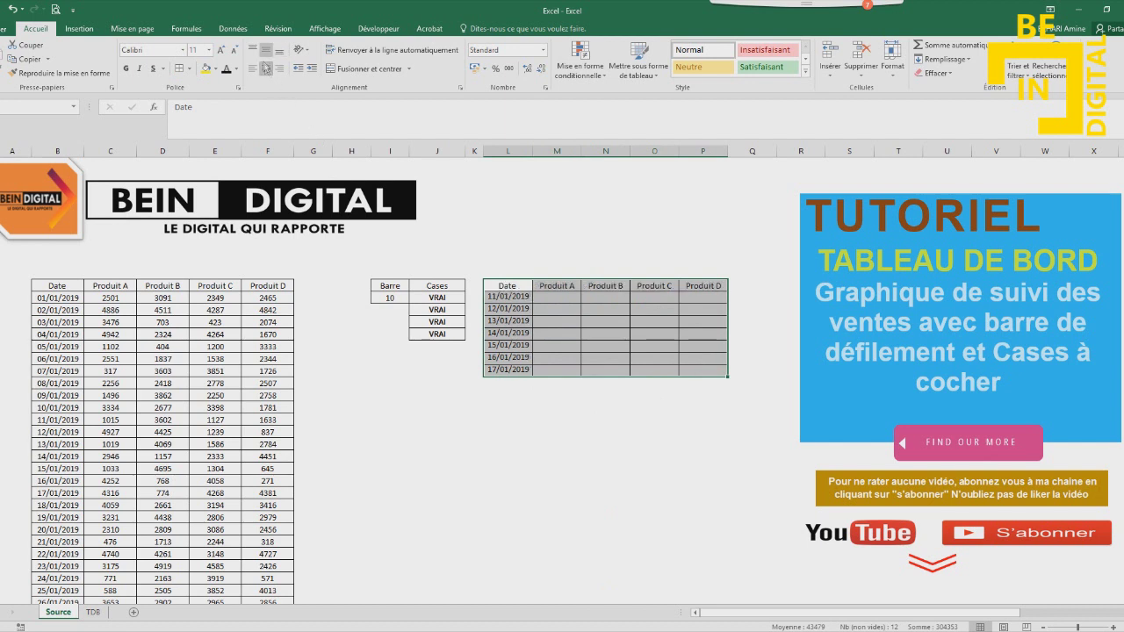
left_click(279, 50)
left_click(549, 350)
left_click(557, 297)
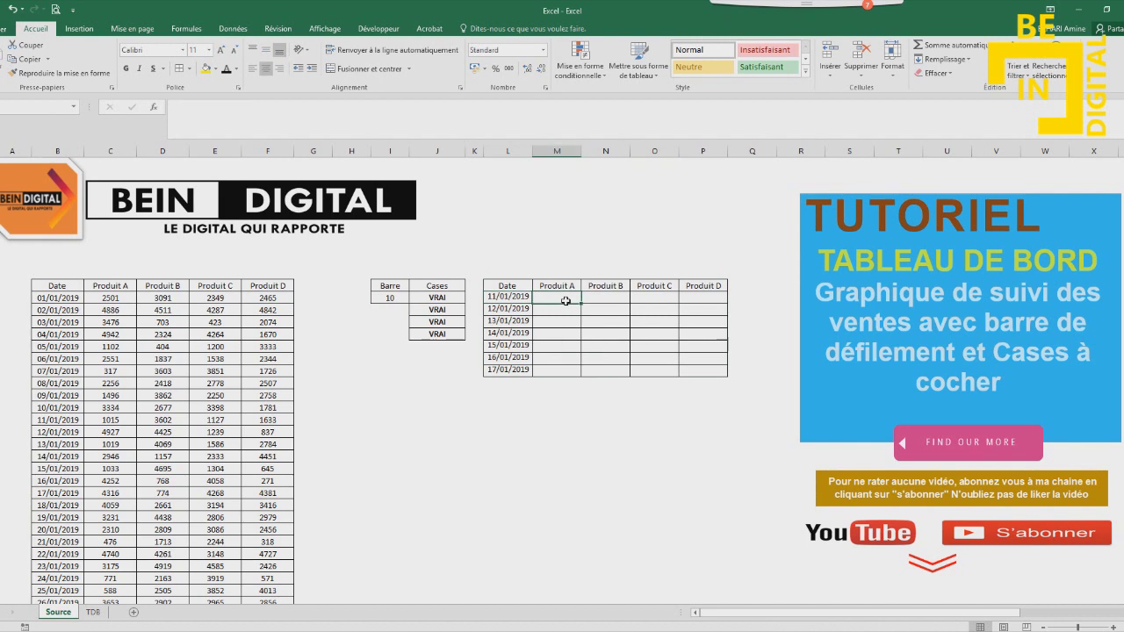
Start M5's formula with =SI($J$5="faux";NA(); to hide unticked products
type("=si")
double_click(583, 311)
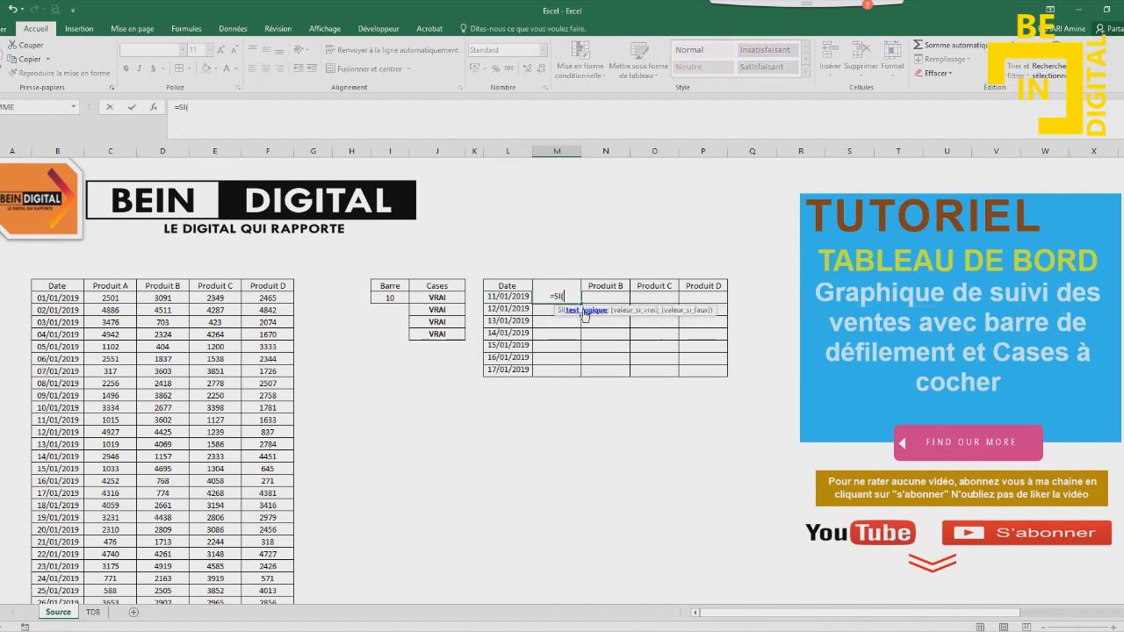
left_click(443, 297)
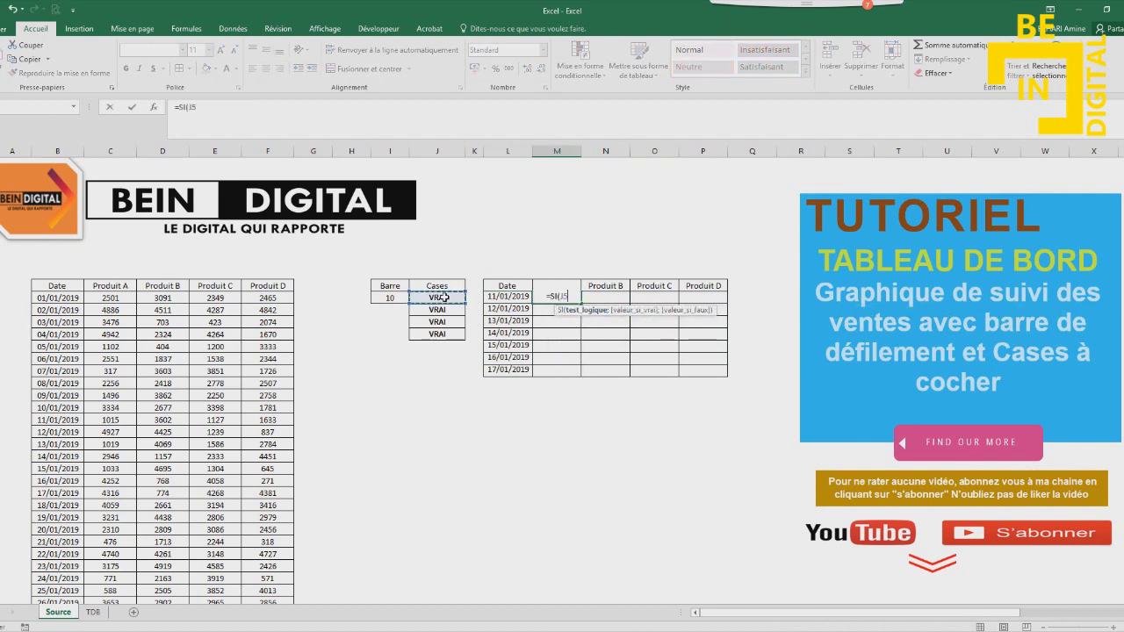
type("$J$5=")
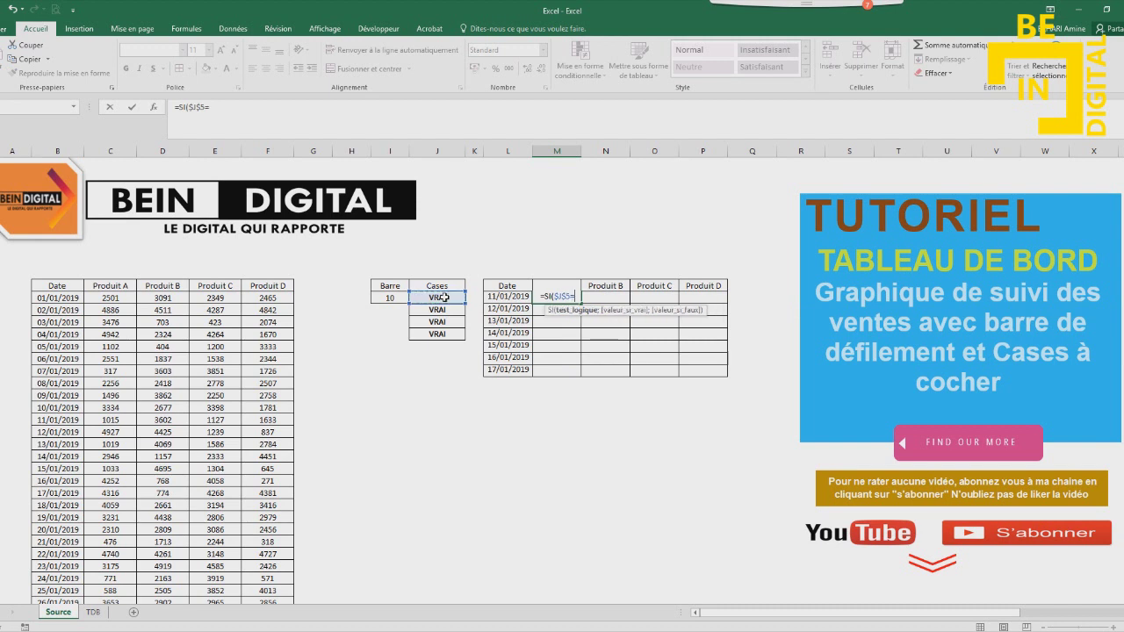
type("v")
key("BackSpace")
type("\"faux\"")
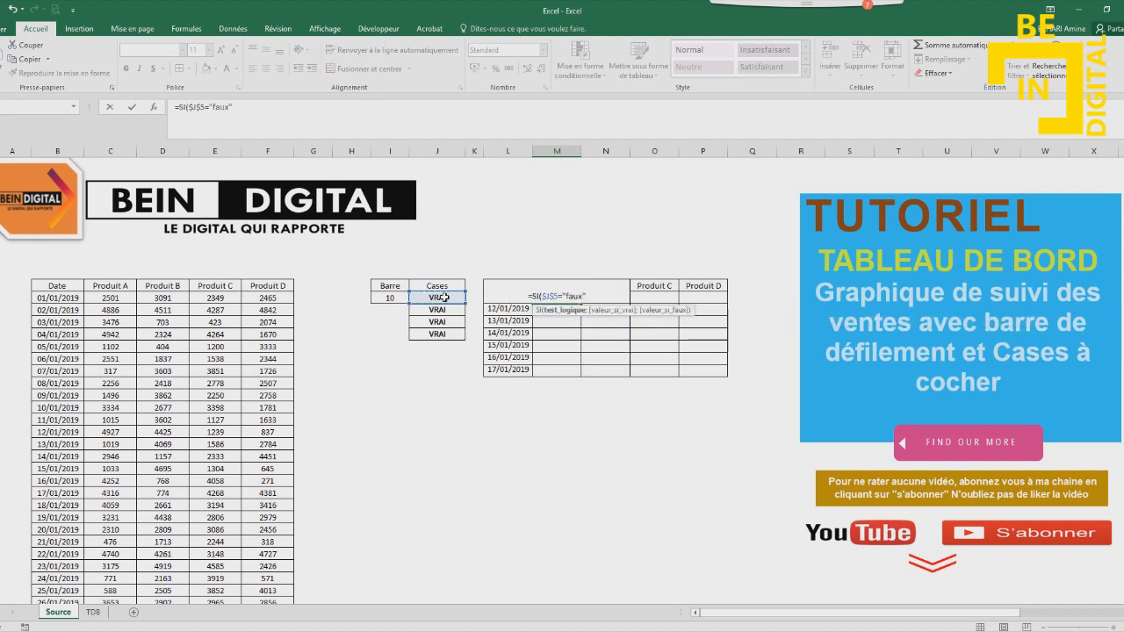
type(";")
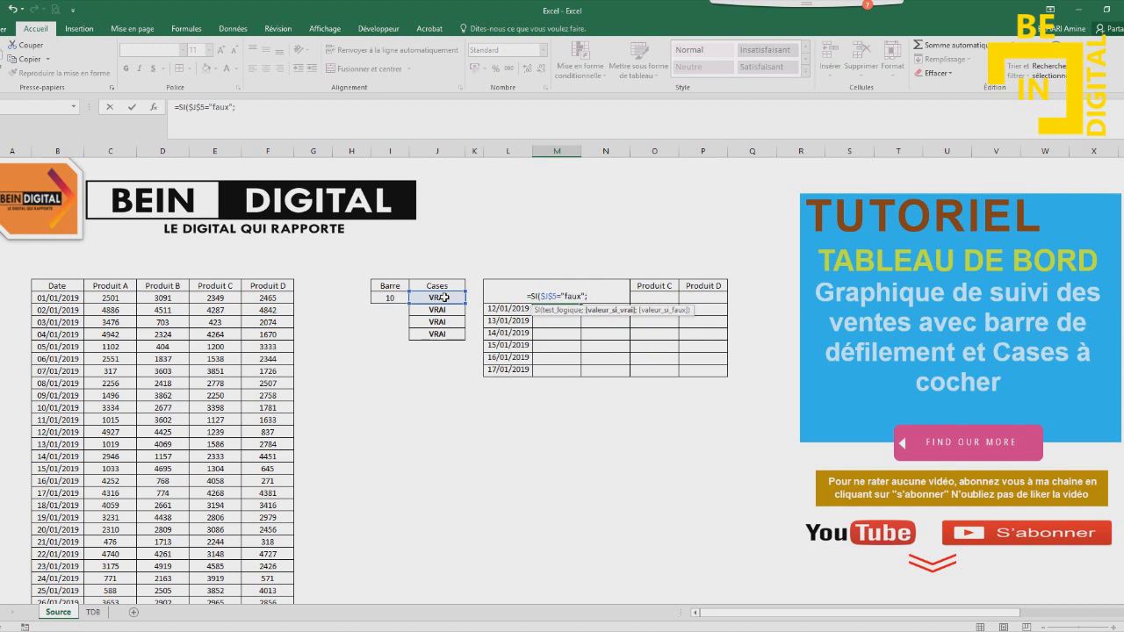
type("na")
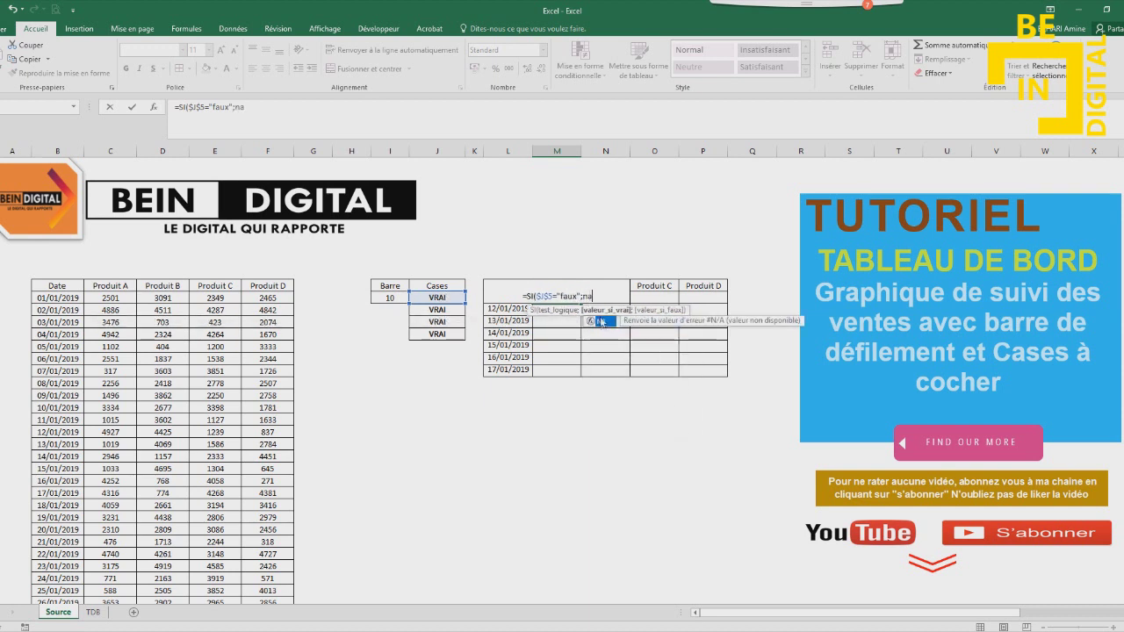
double_click(601, 321)
Complete it with DECALER(B5;$I$5;1) so M5 shows 1015, then check the source value
type(")")
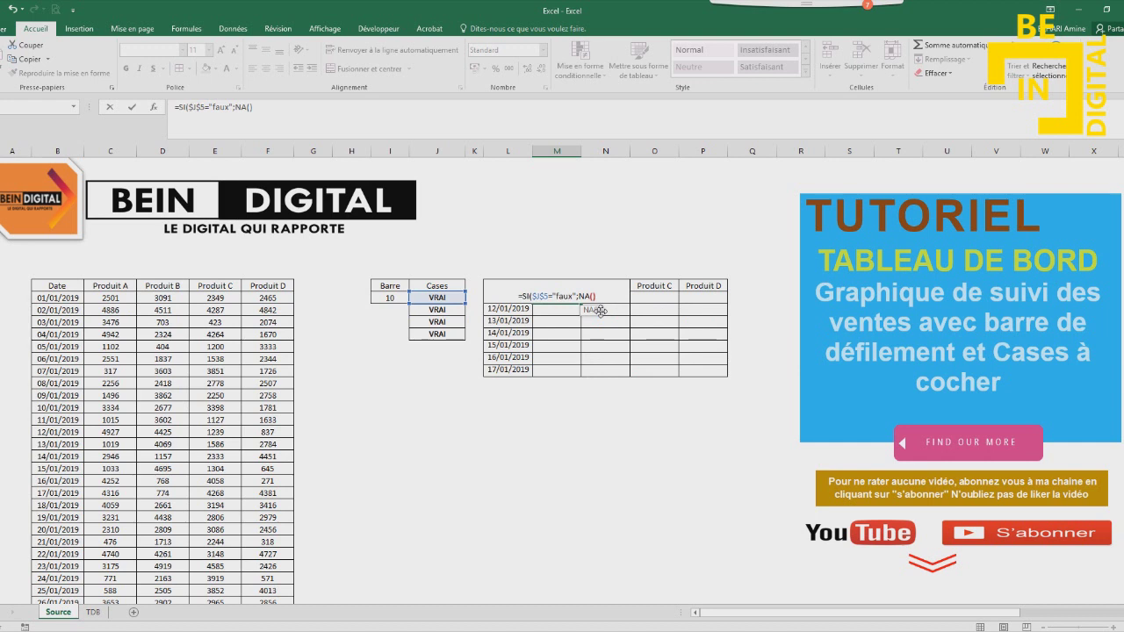
type(";")
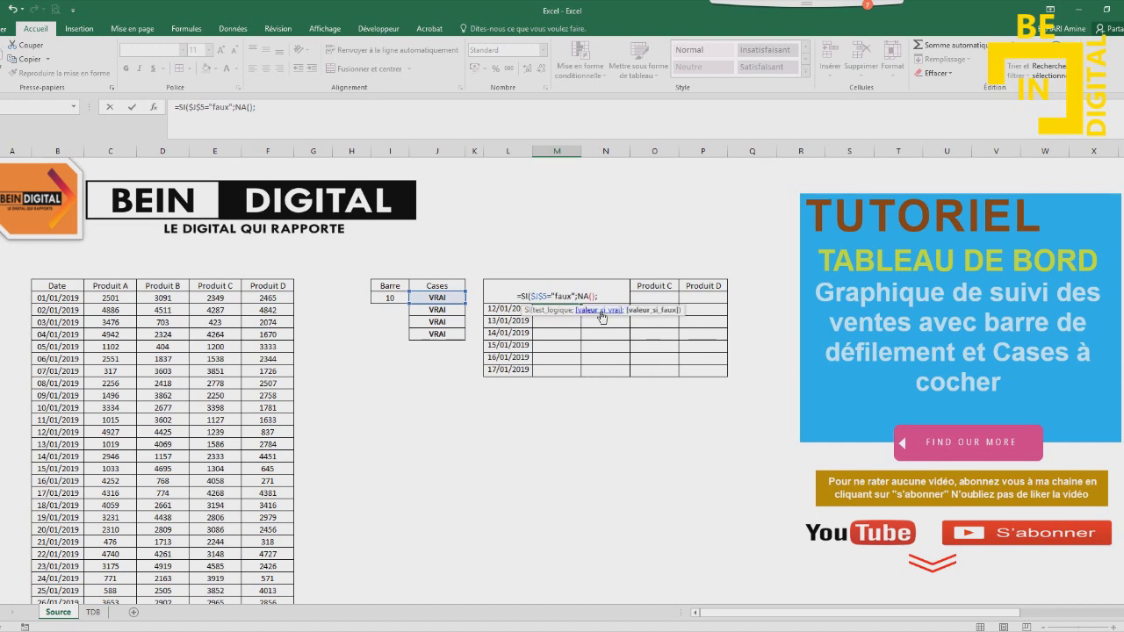
type("deca")
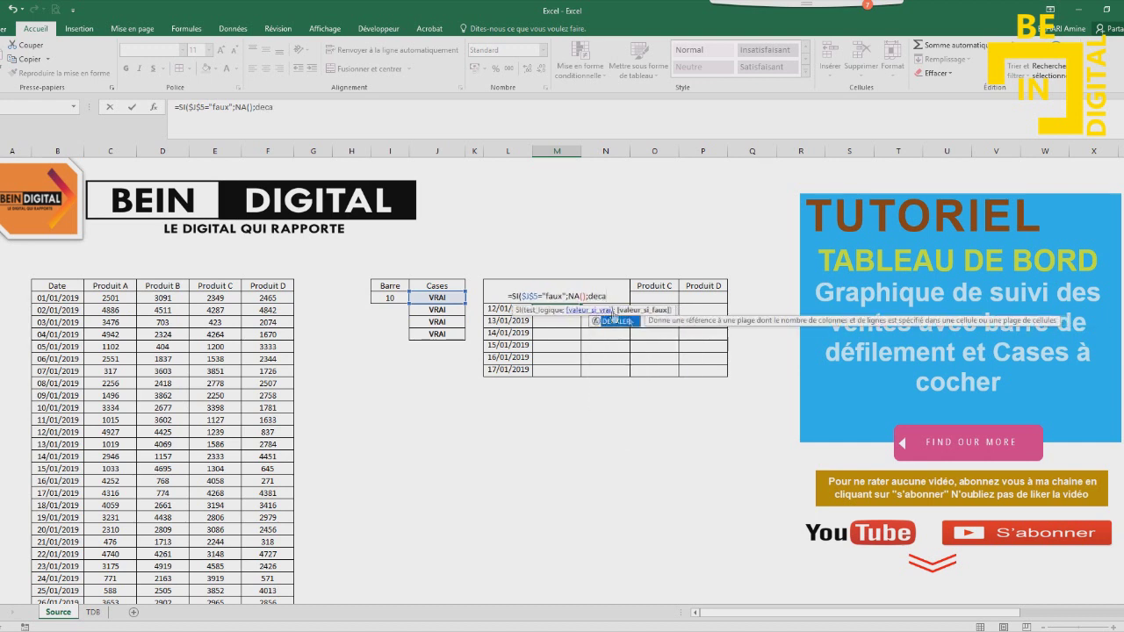
double_click(613, 320)
left_click(65, 296)
type(";")
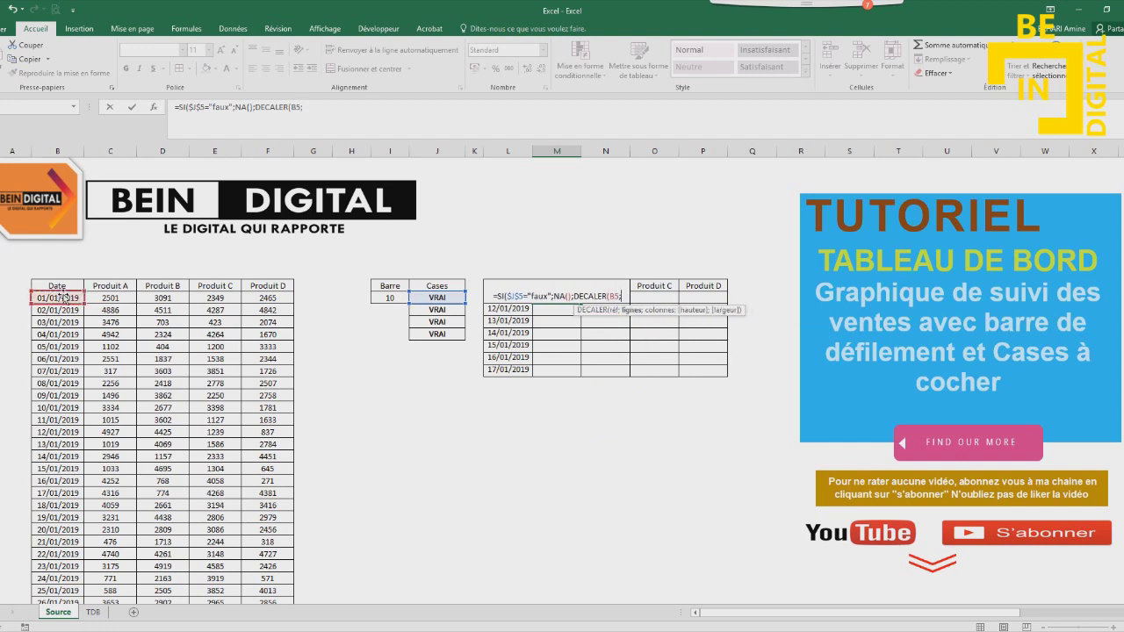
left_click(397, 298)
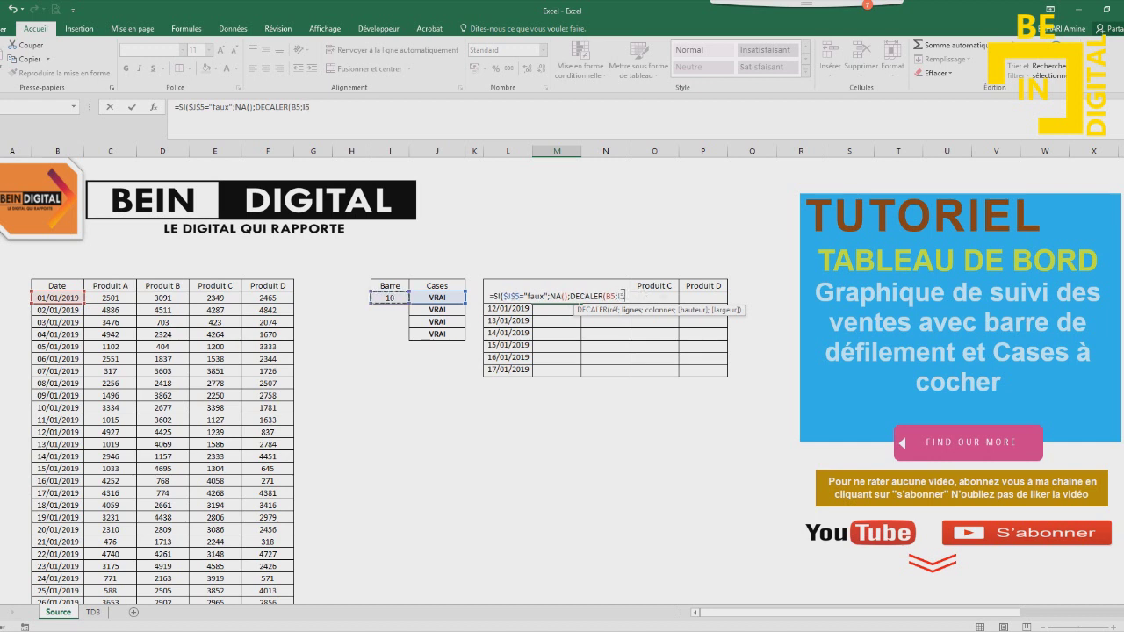
key("F4")
type("$I$5;")
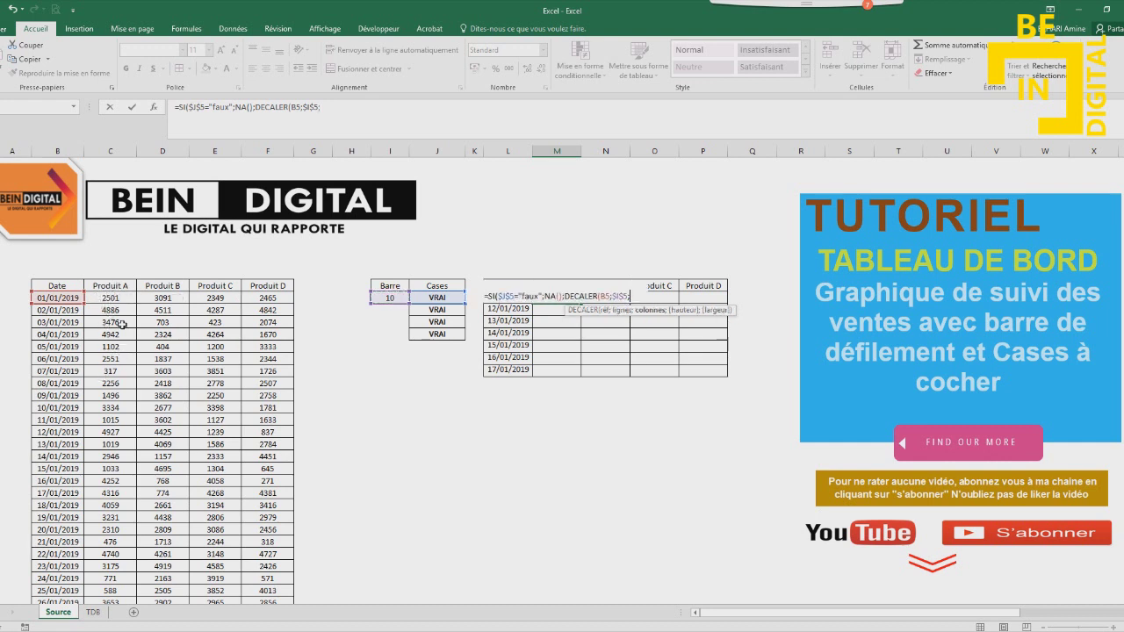
type("1")
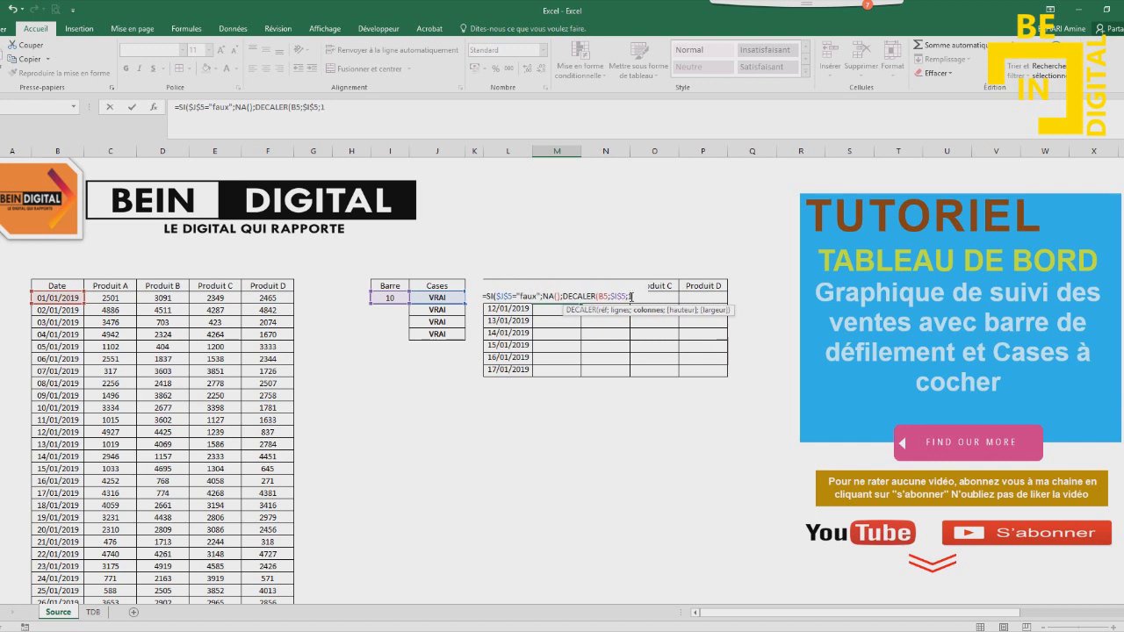
type("))")
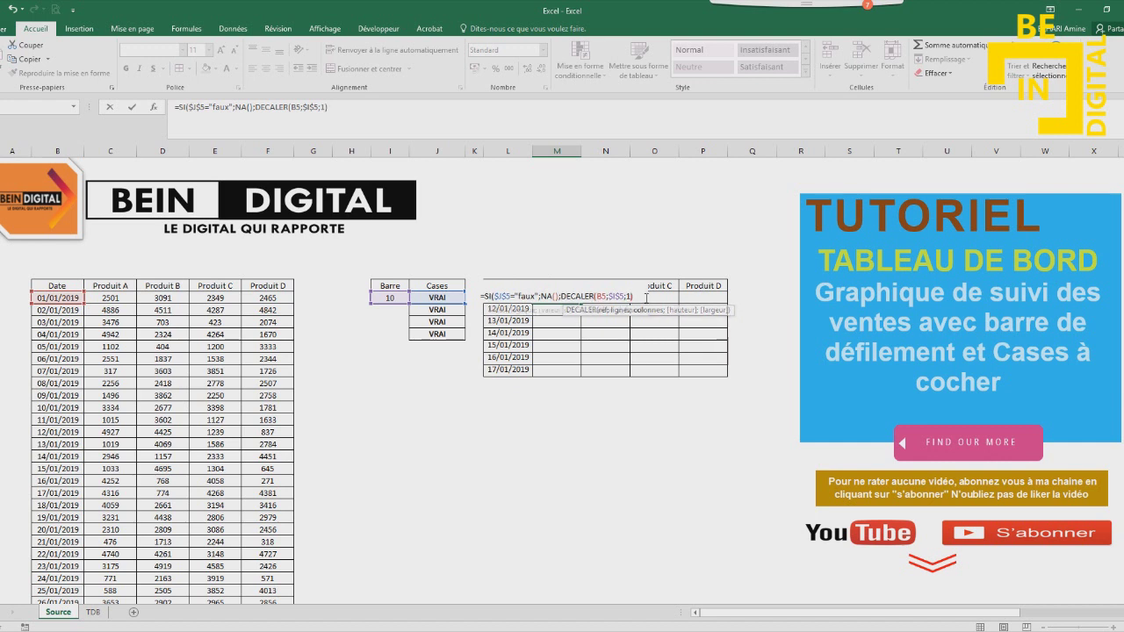
key("Return")
left_click(541, 300)
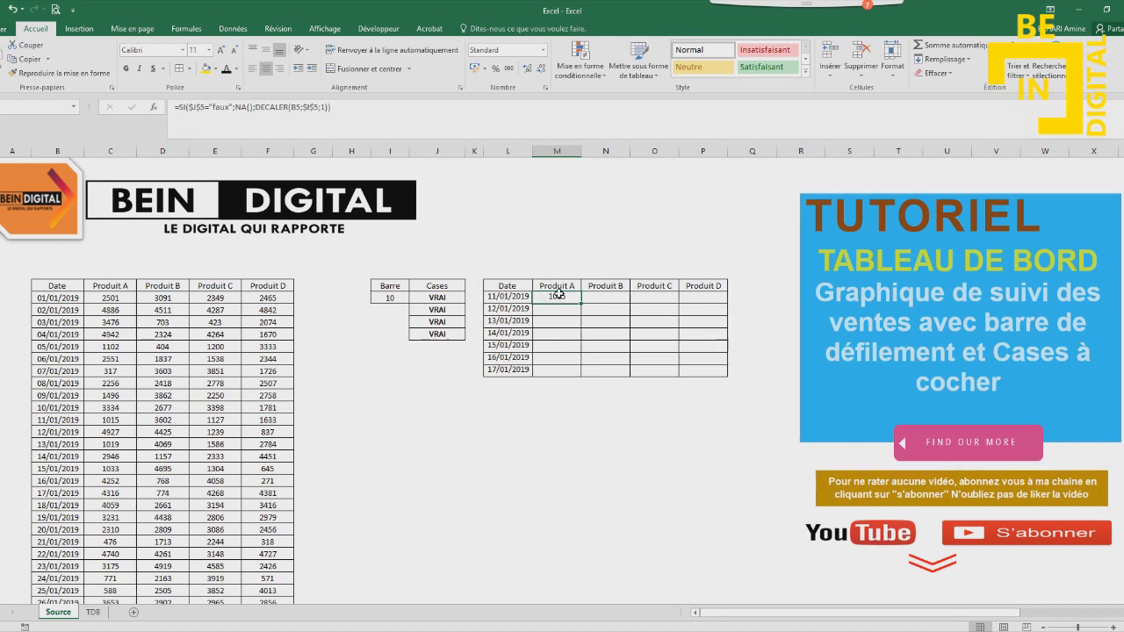
left_click(52, 421)
Check M5 against the 11/01/2019 source value and confirm J5 reads FAUX
left_click(116, 420)
left_click(556, 299)
left_click(110, 420)
left_click(558, 299)
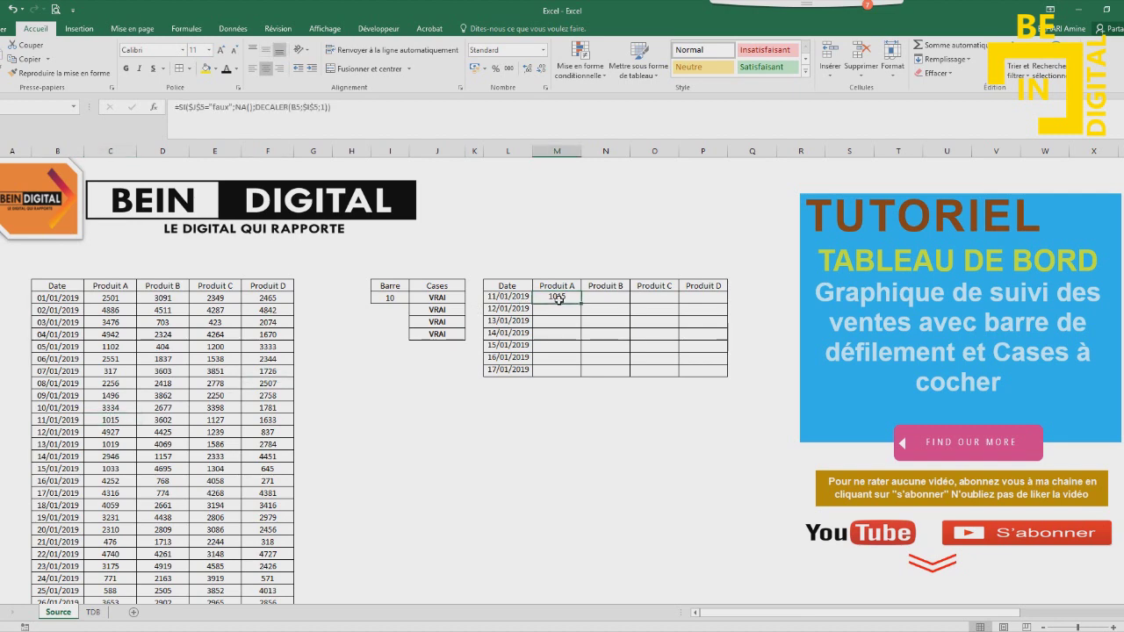
left_click(540, 415)
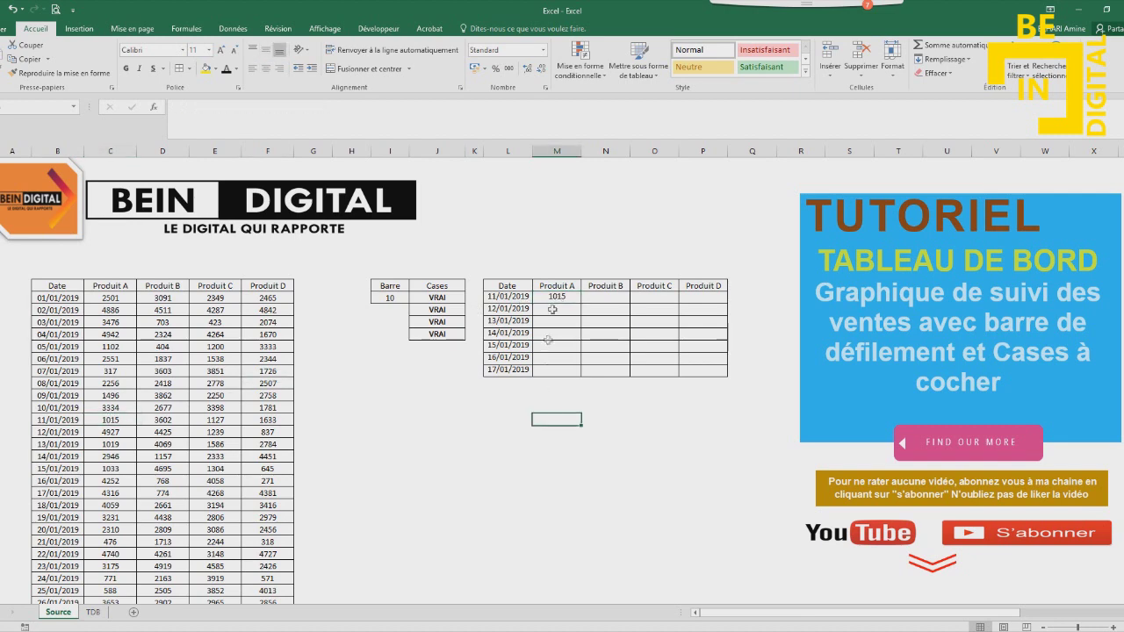
left_click(93, 612)
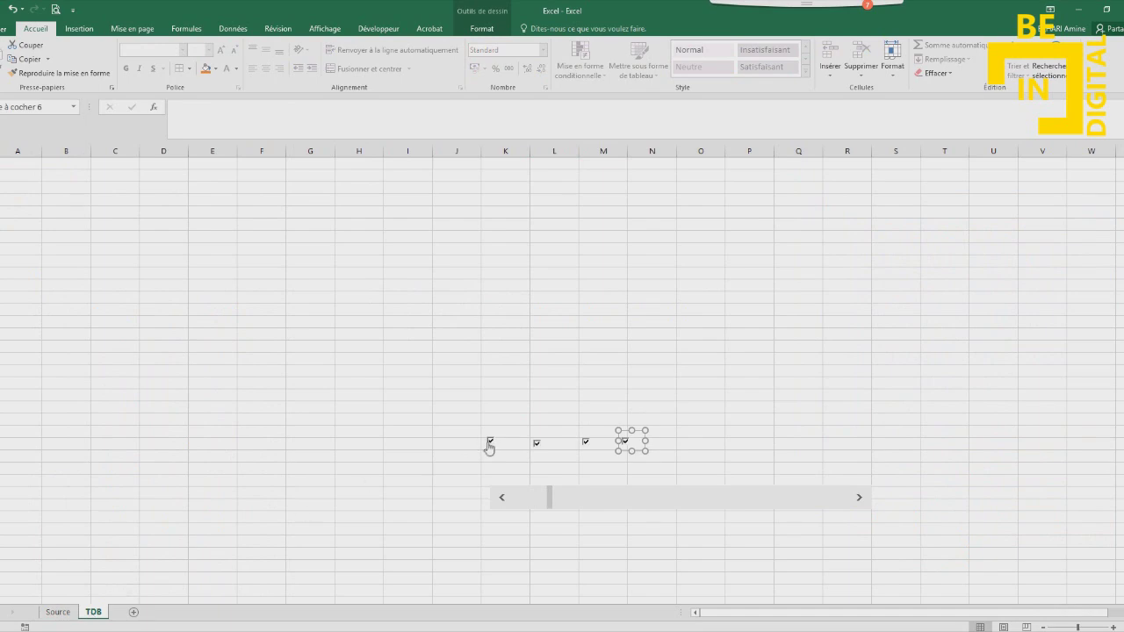
left_click(58, 612)
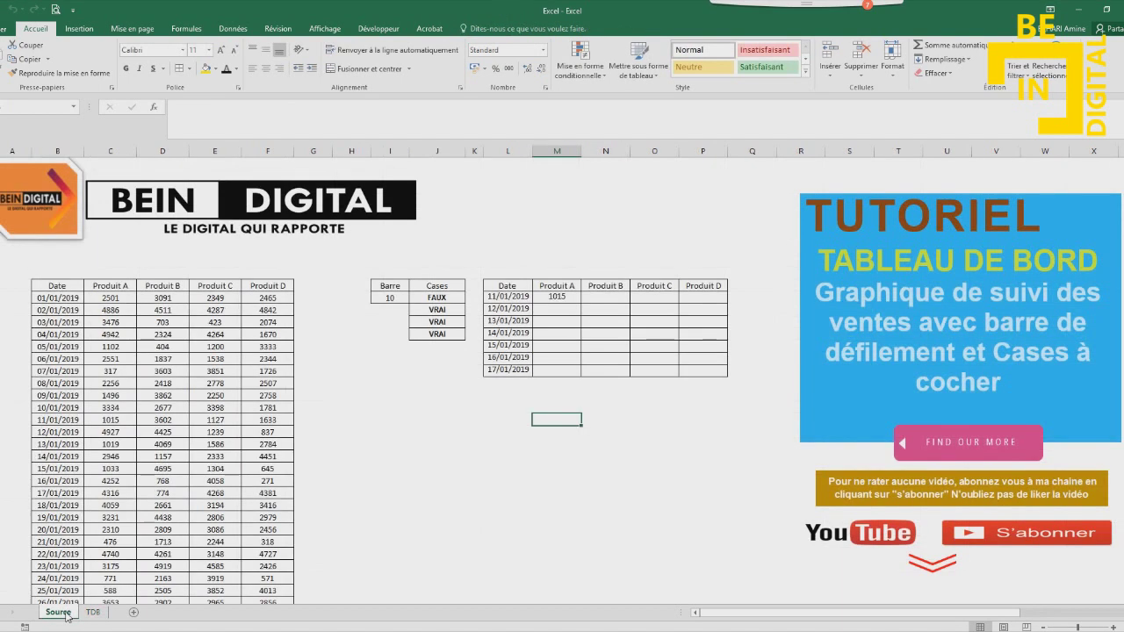
left_click(499, 297)
left_click(546, 299)
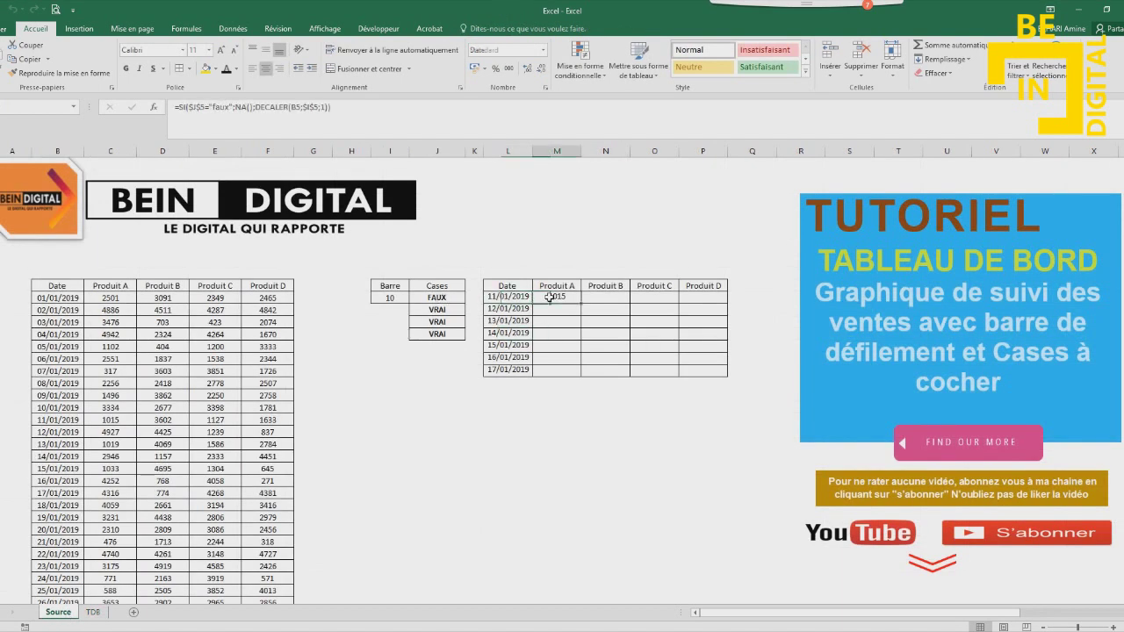
left_click(443, 299)
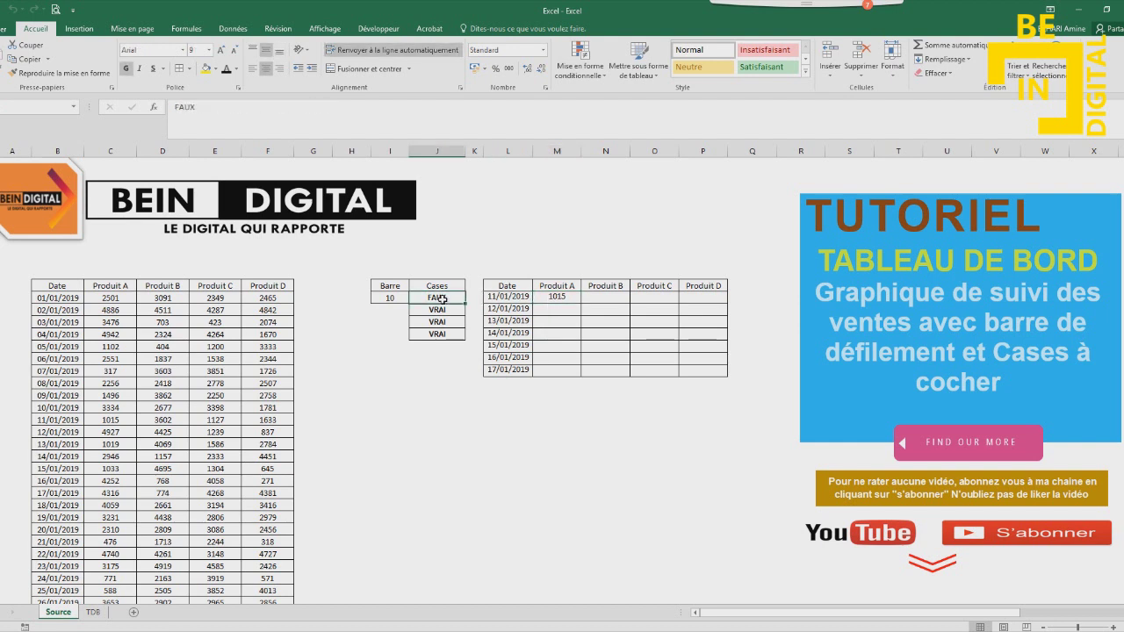
Change M5's test condition from "faux" to "FAUX"
double_click(546, 299)
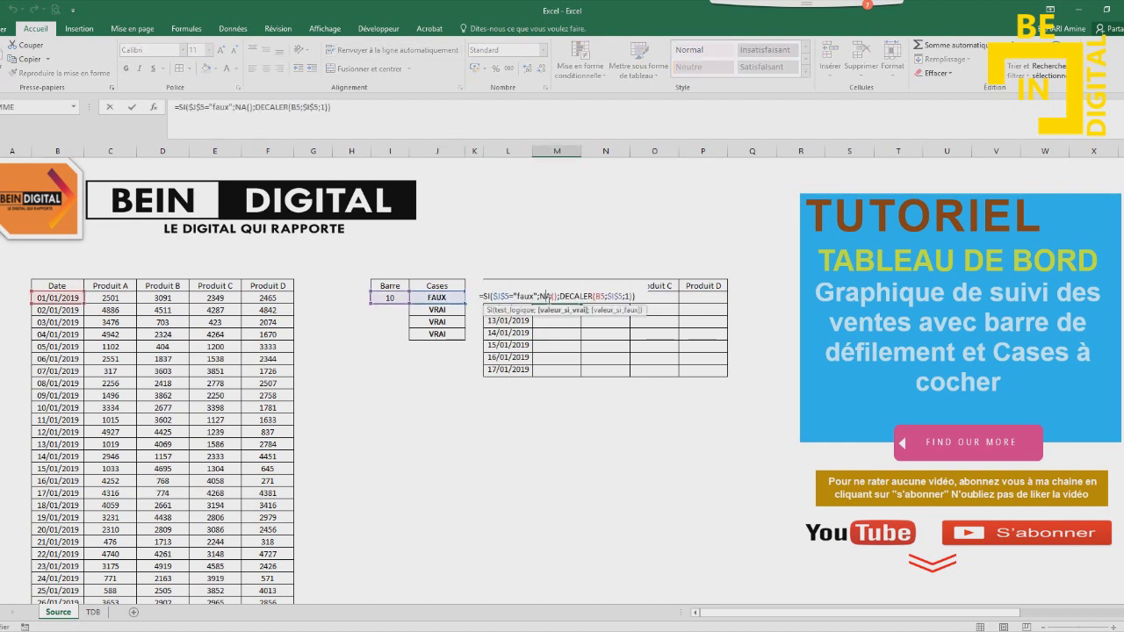
key("Escape")
double_click(560, 298)
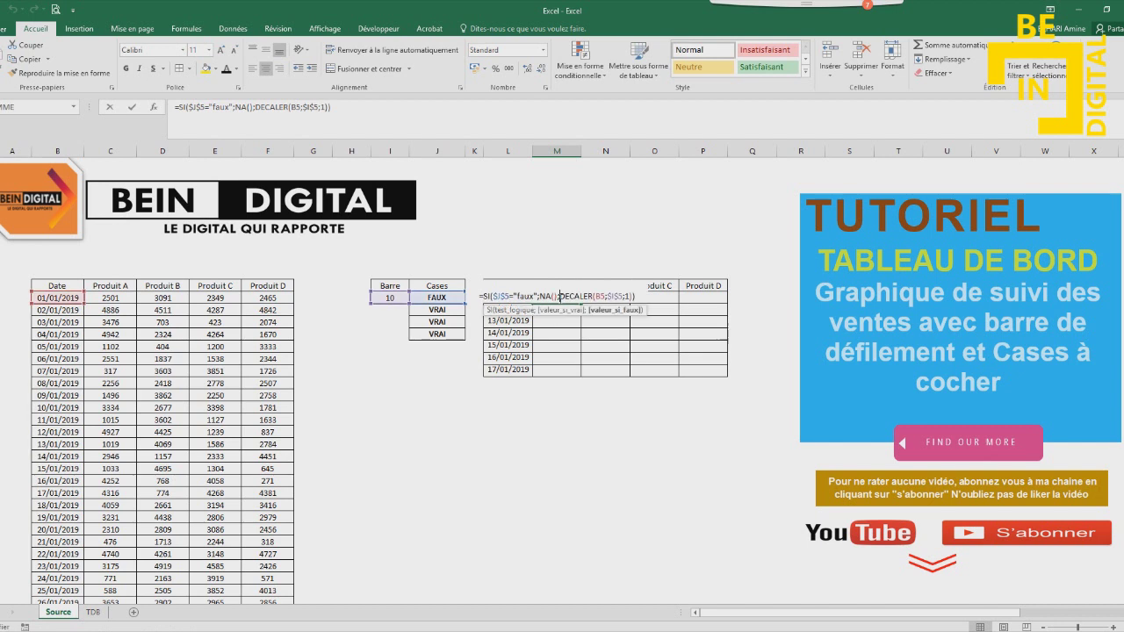
key("Escape")
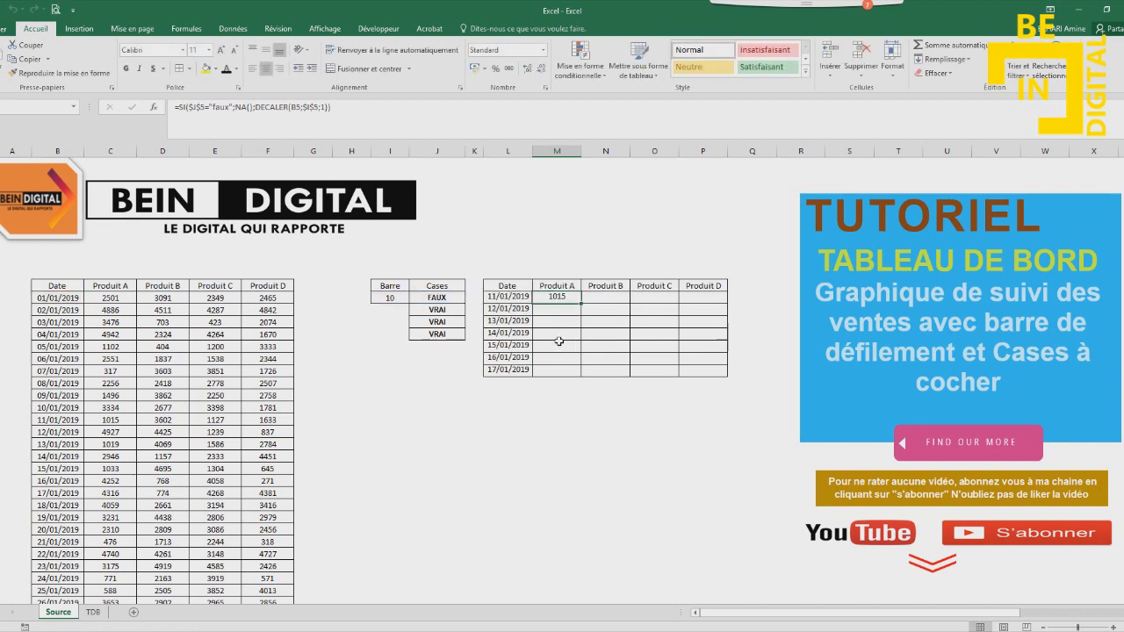
double_click(558, 297)
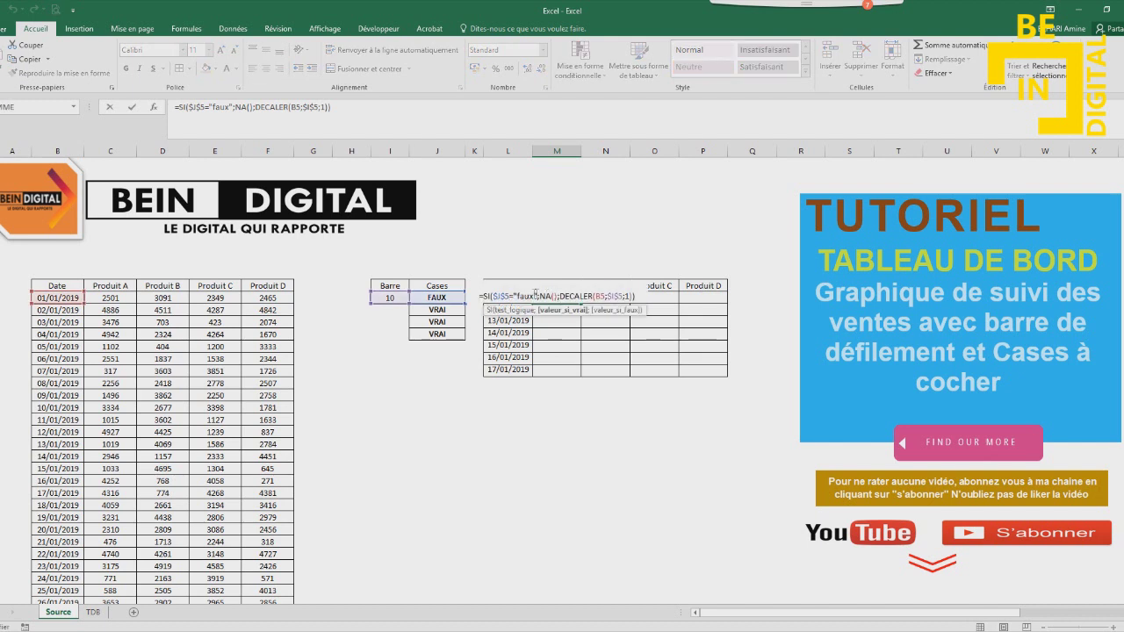
left_click(533, 293)
key("BackSpace")
key("BackSpace")
key("BackSpace")
key("BackSpace")
key("BackSpace")
key("BackSpace")
type("FAUX")
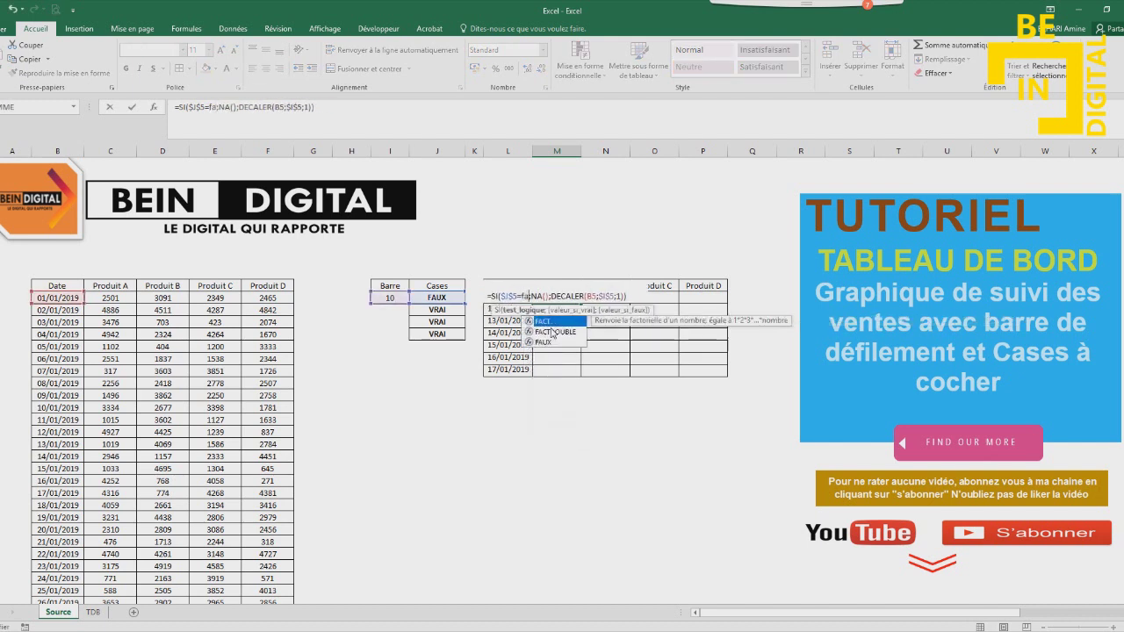
key("Return")
left_click(555, 299)
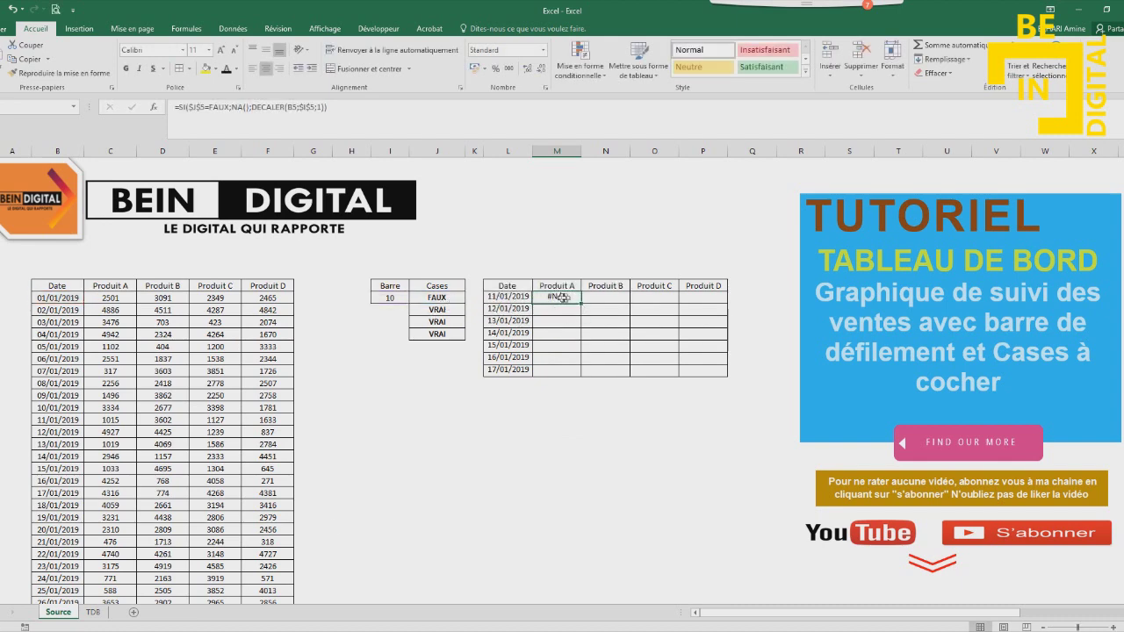
Toggle the Produit A checkbox on TDB to see M5 show #N/A, then 1015 again
left_click(93, 612)
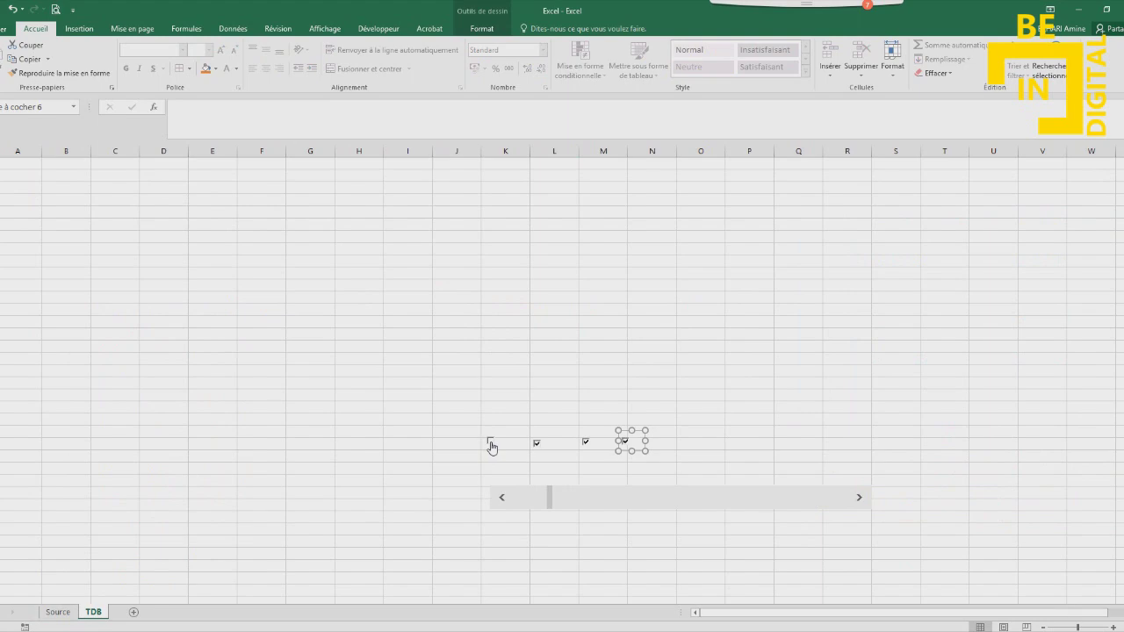
left_click(58, 612)
left_click(448, 297)
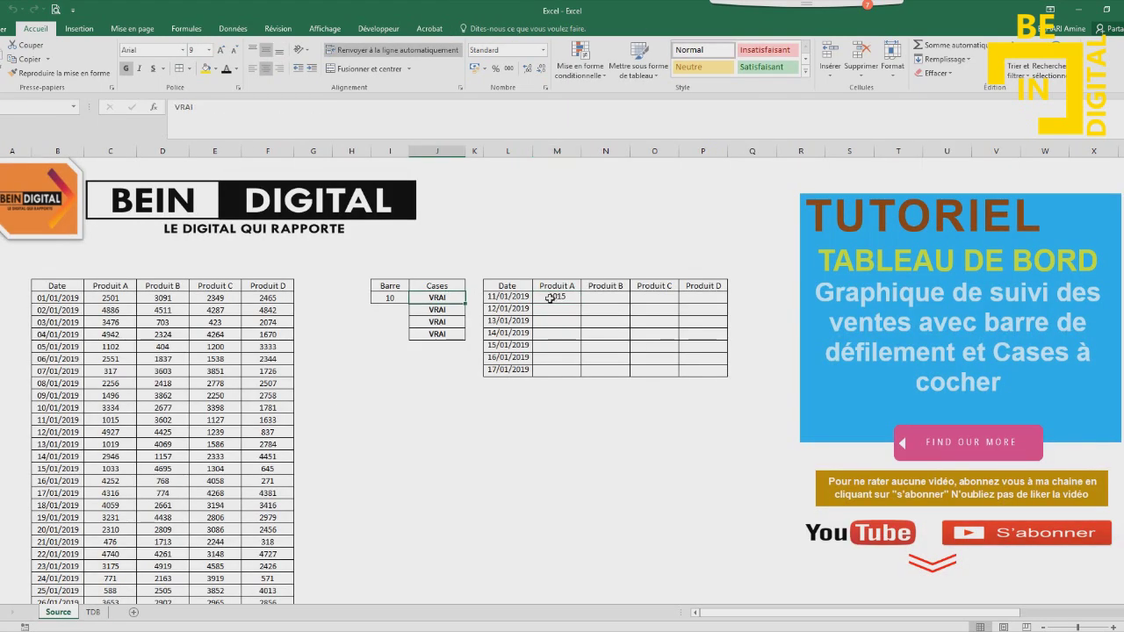
left_click(93, 612)
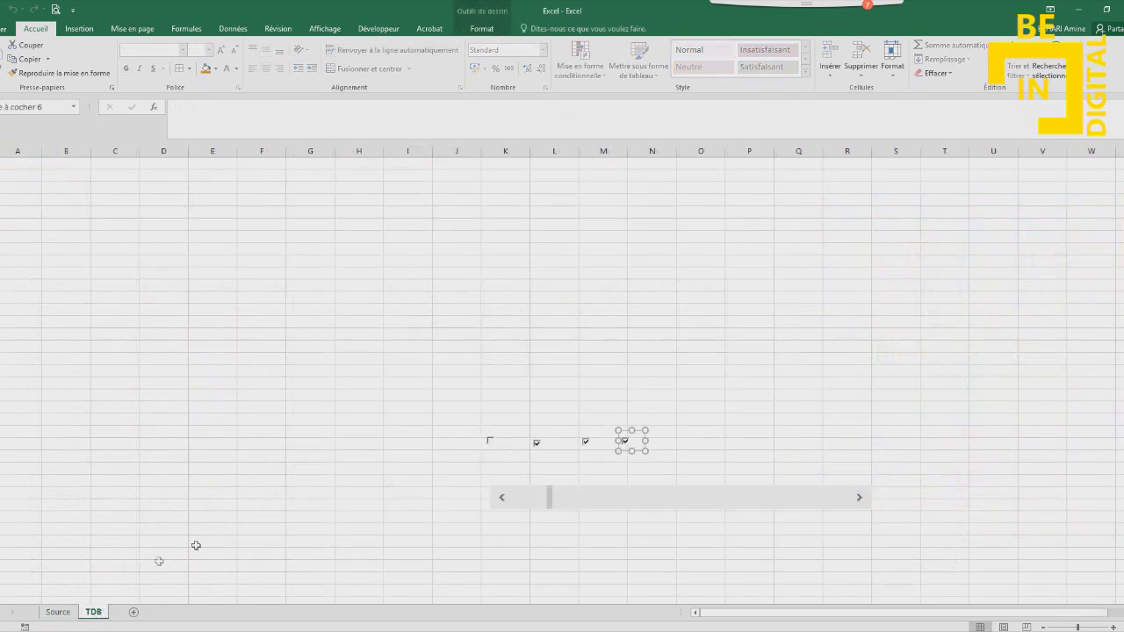
left_click(58, 612)
left_click(556, 296)
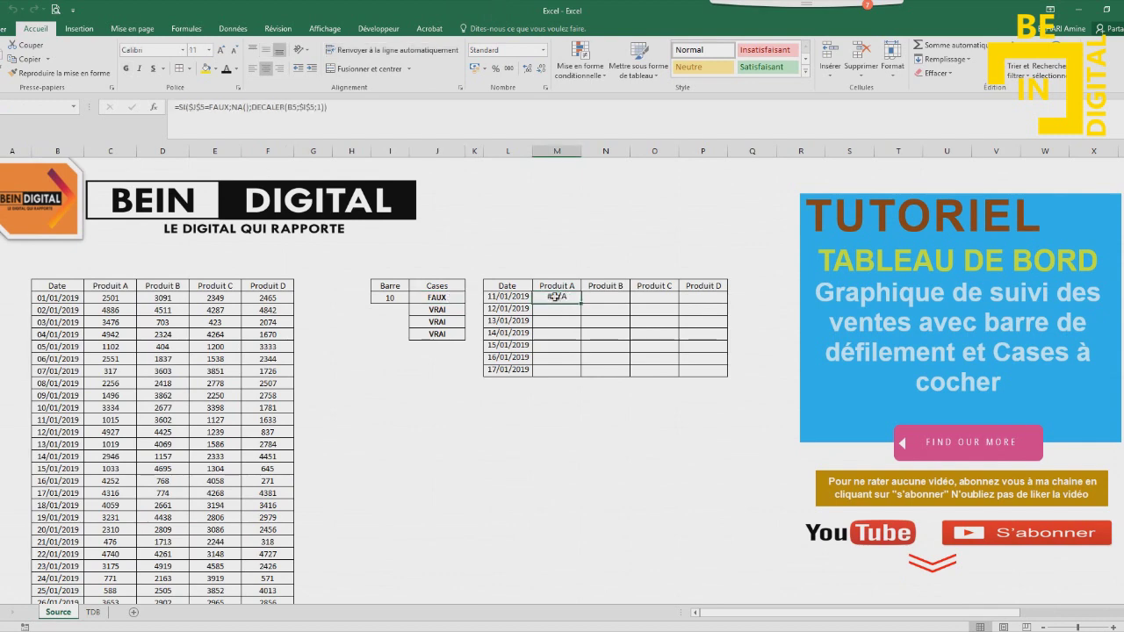
left_click(93, 612)
left_click(490, 440)
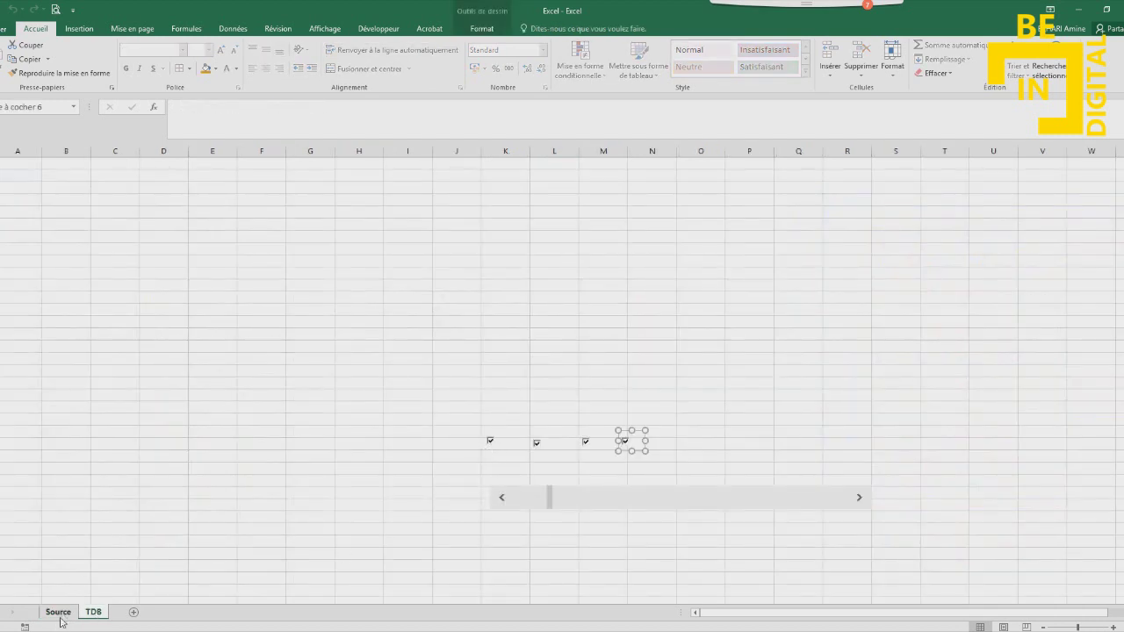
left_click(58, 614)
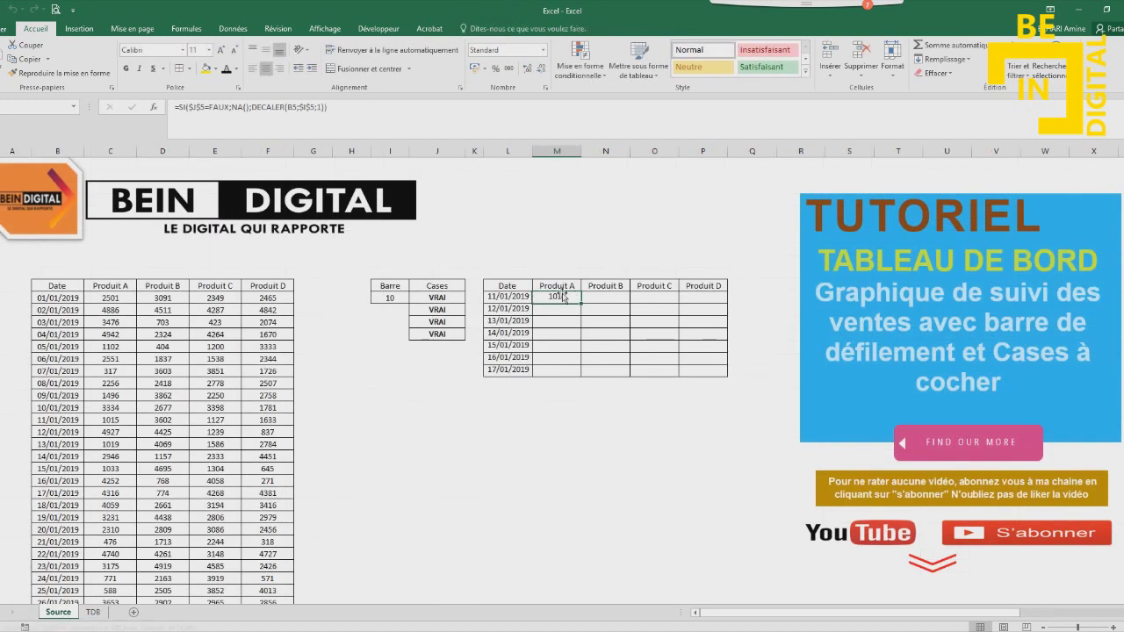
Fill the Produit A formula down to 17/01/2019 and copy it into N5
left_click_drag(580, 303, 581, 375)
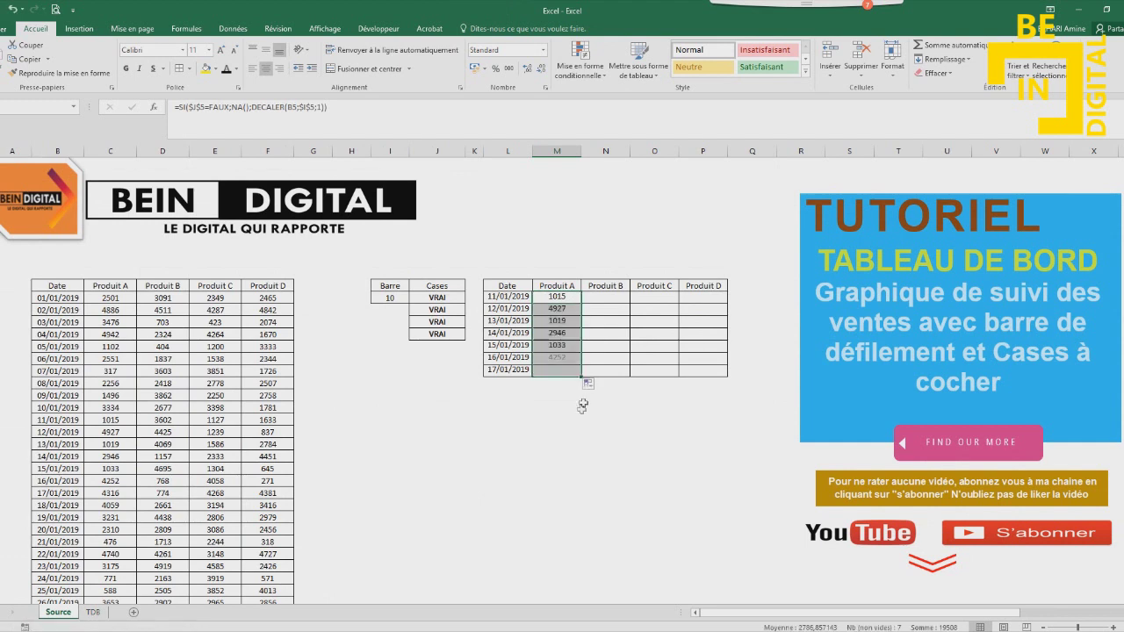
left_click(572, 301)
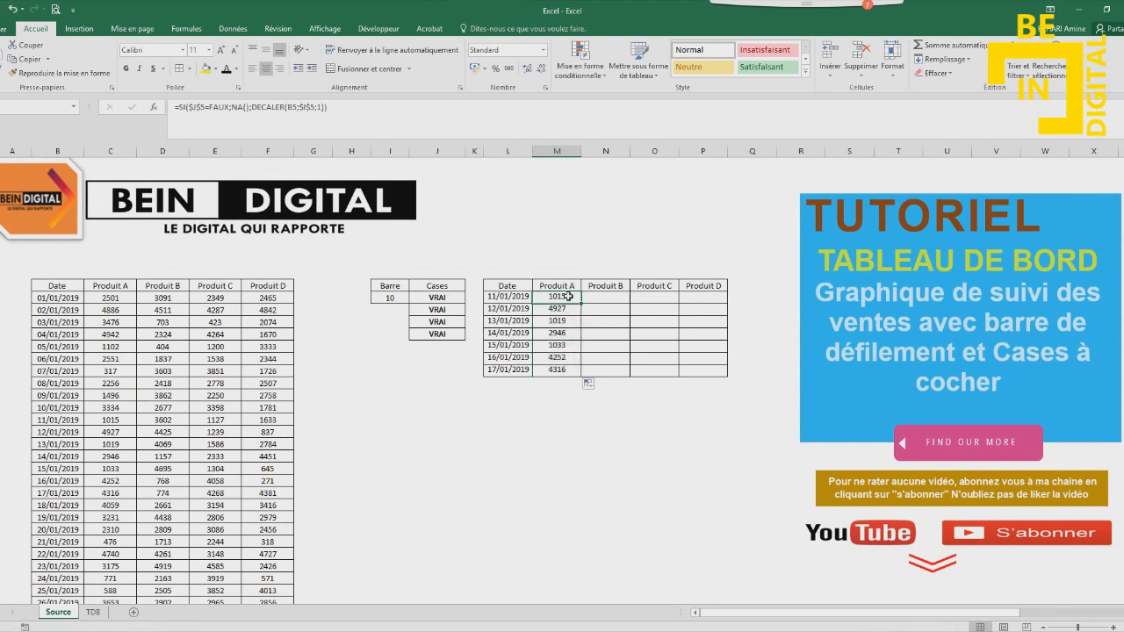
left_click_drag(582, 304, 606, 303)
left_click(609, 298)
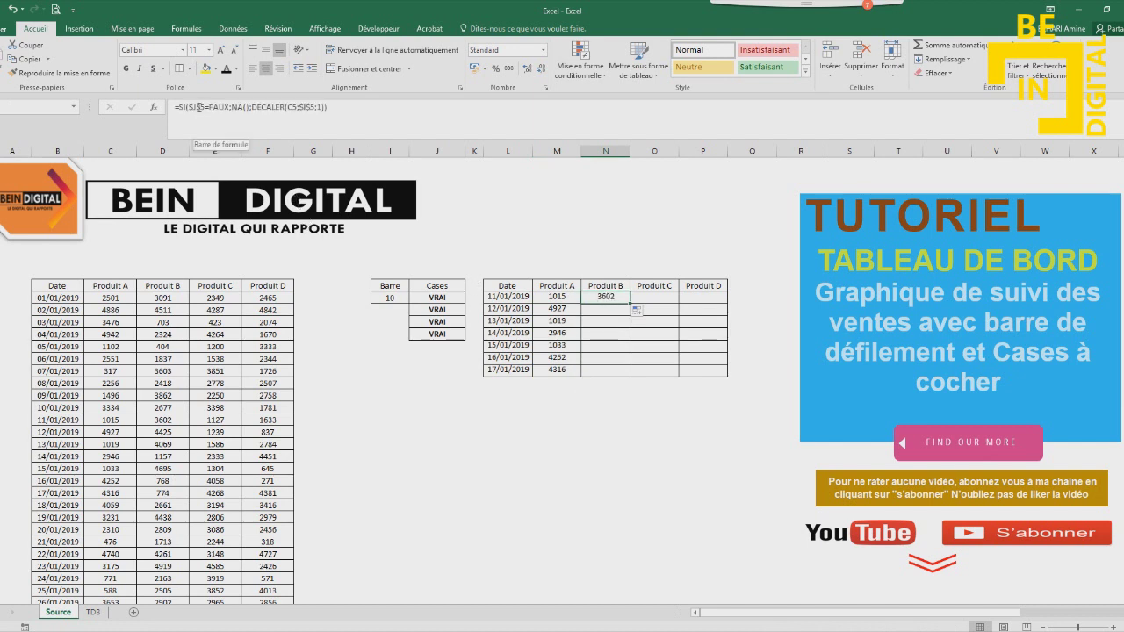
Point N5's condition at $J$6 and verify its 3602 against the source data
left_click(201, 107)
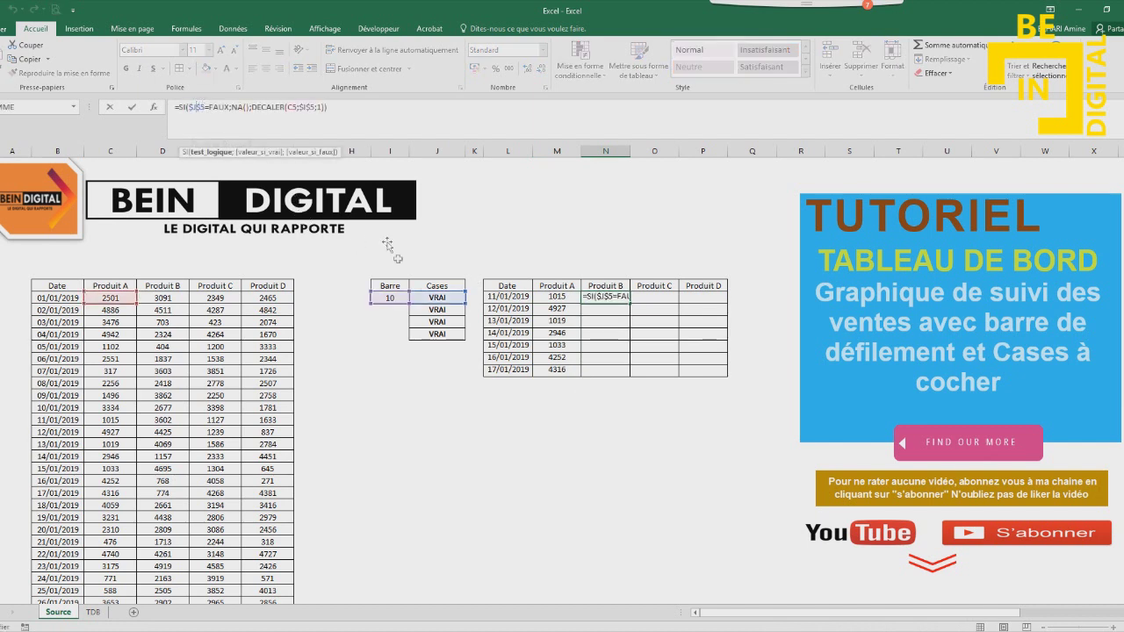
left_click_drag(439, 291, 439, 304)
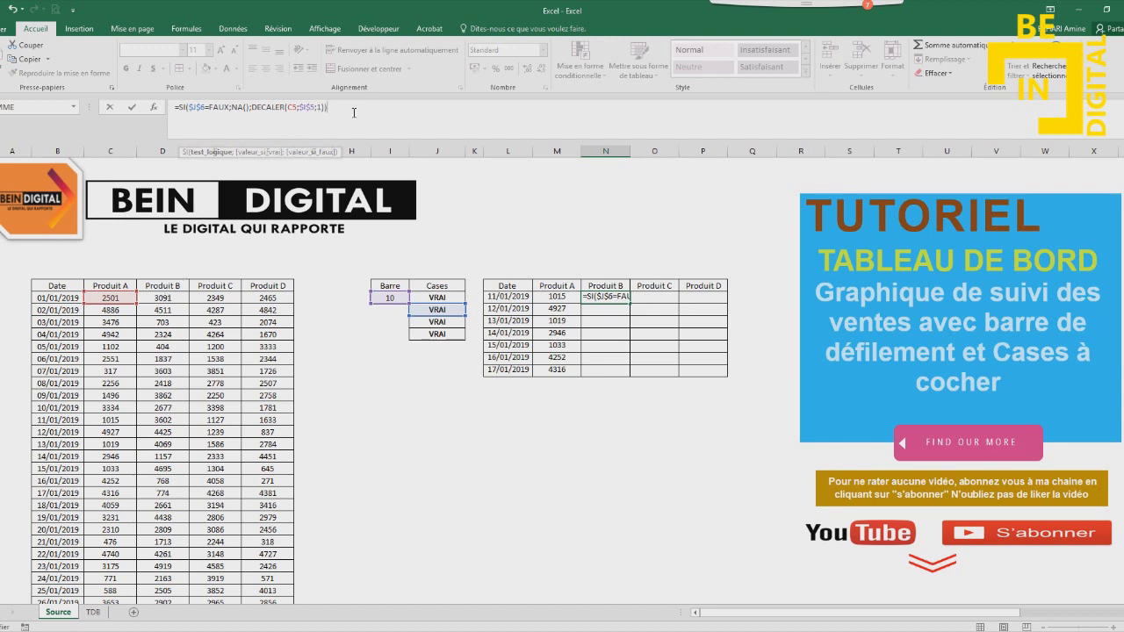
key("Return")
left_click(609, 297)
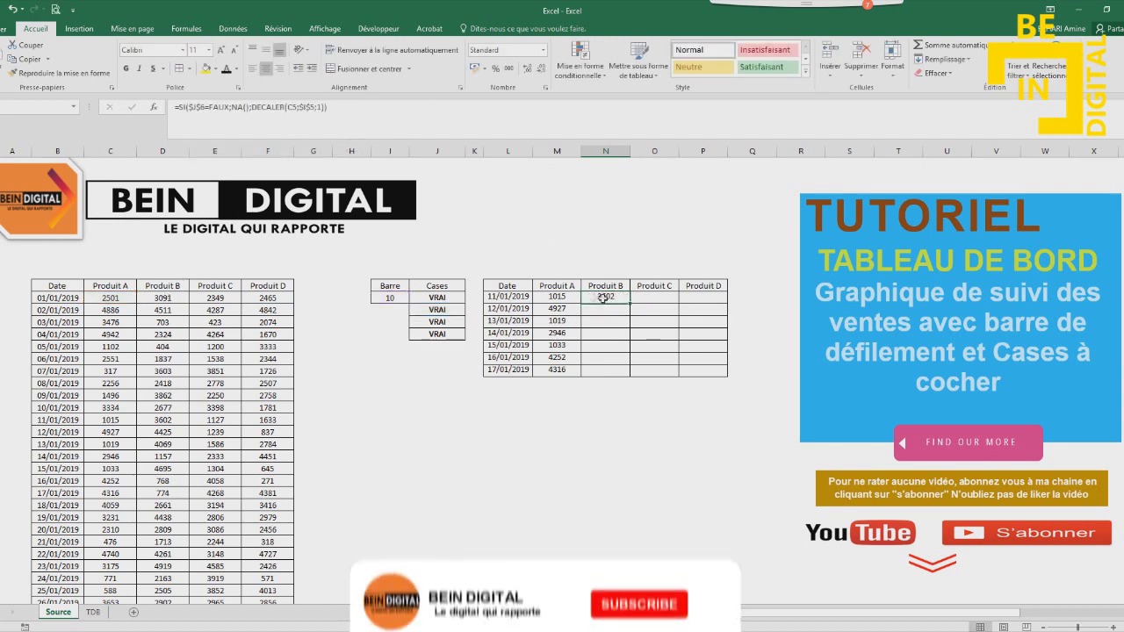
left_click(507, 297)
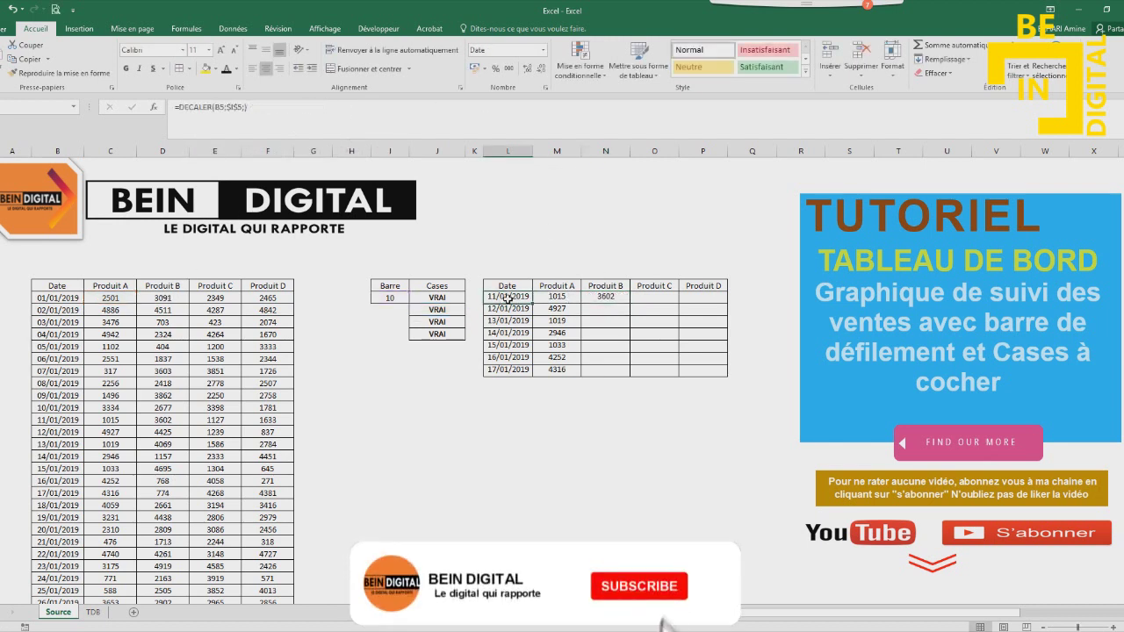
left_click(49, 421)
left_click(172, 422)
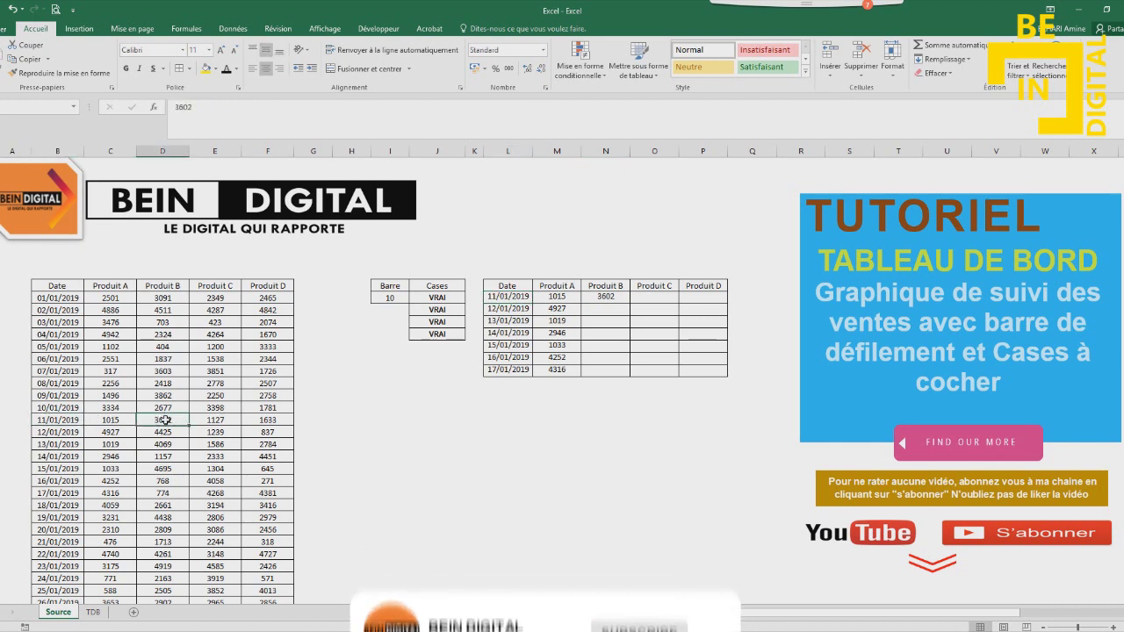
left_click(605, 298)
Fill the Produit B formula down to N11 and confirm J6 reads VRAI
left_click_drag(629, 304, 627, 370)
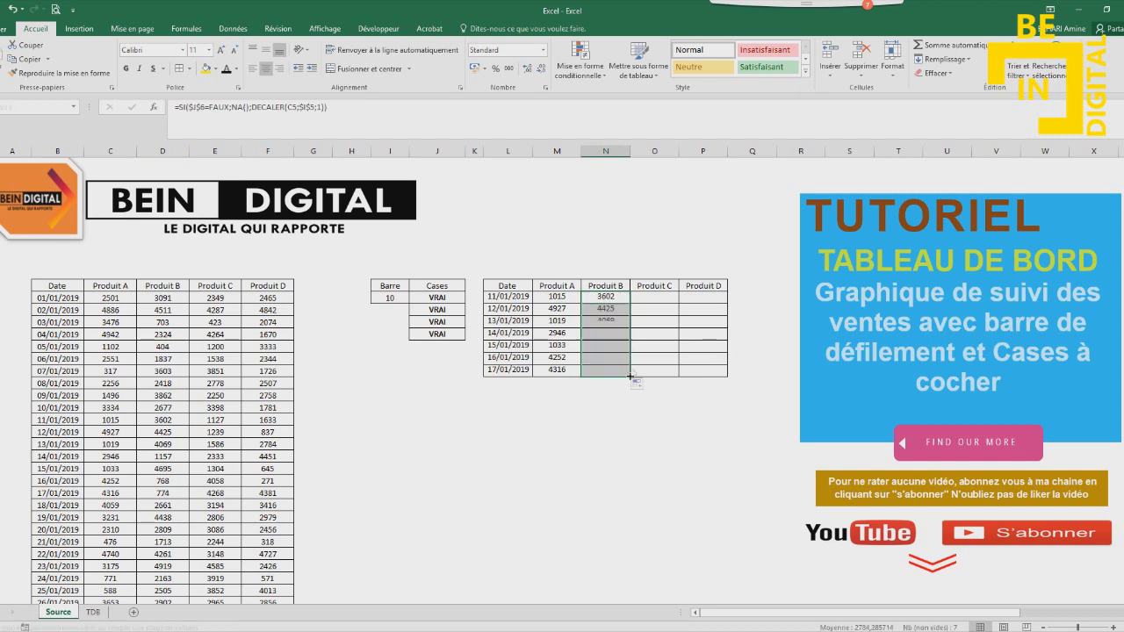
left_click(93, 612)
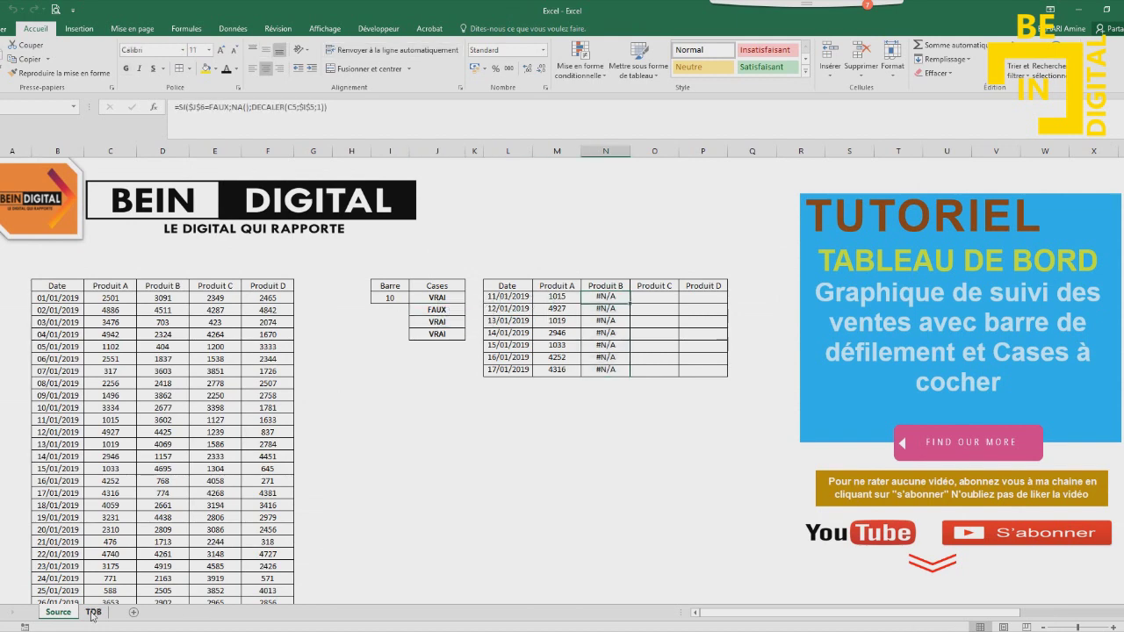
left_click(93, 612)
left_click(58, 612)
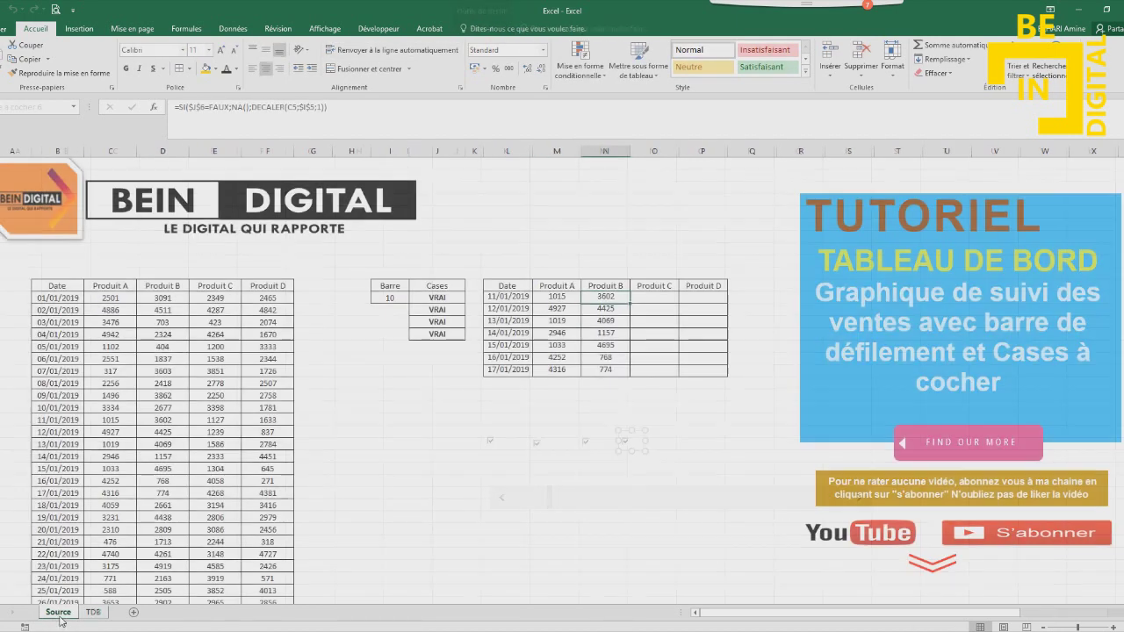
left_click(439, 310)
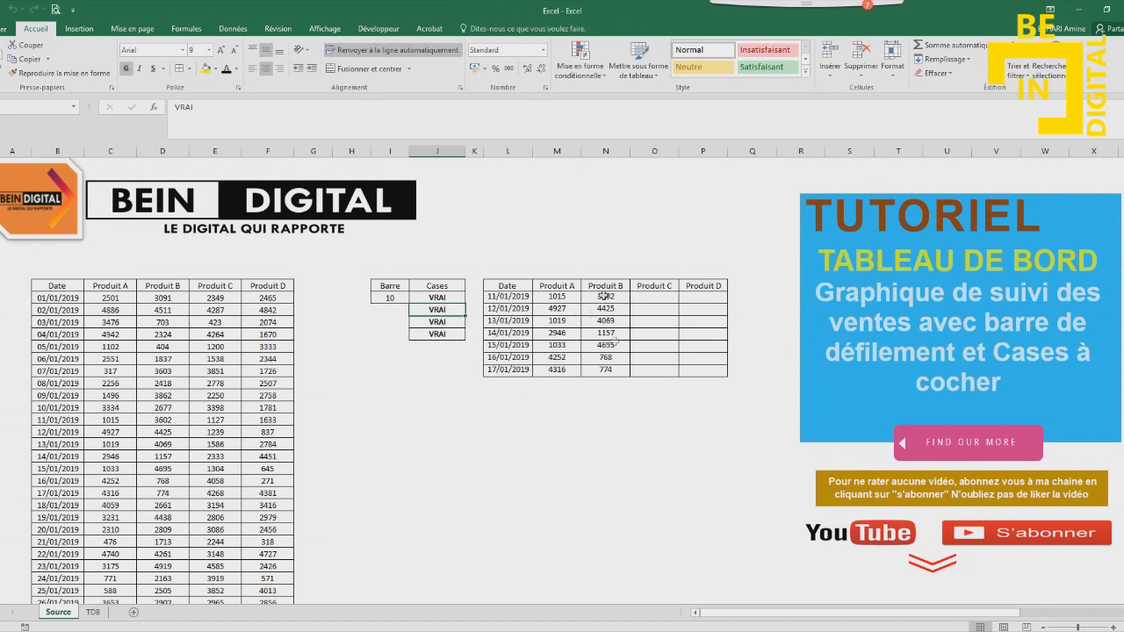
left_click(605, 297)
Fill the Produit C column with the formula pointed at the third Cases value ($J$7)
left_click_drag(629, 302, 663, 305)
left_click(657, 299)
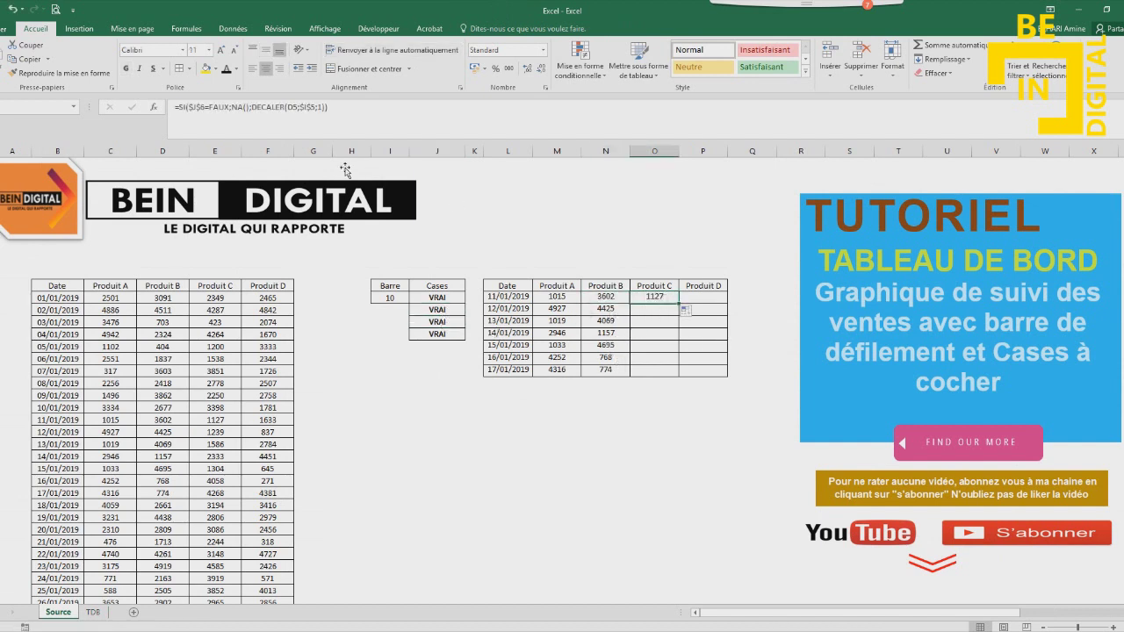
left_click(200, 107)
left_click(460, 319)
left_click(647, 296)
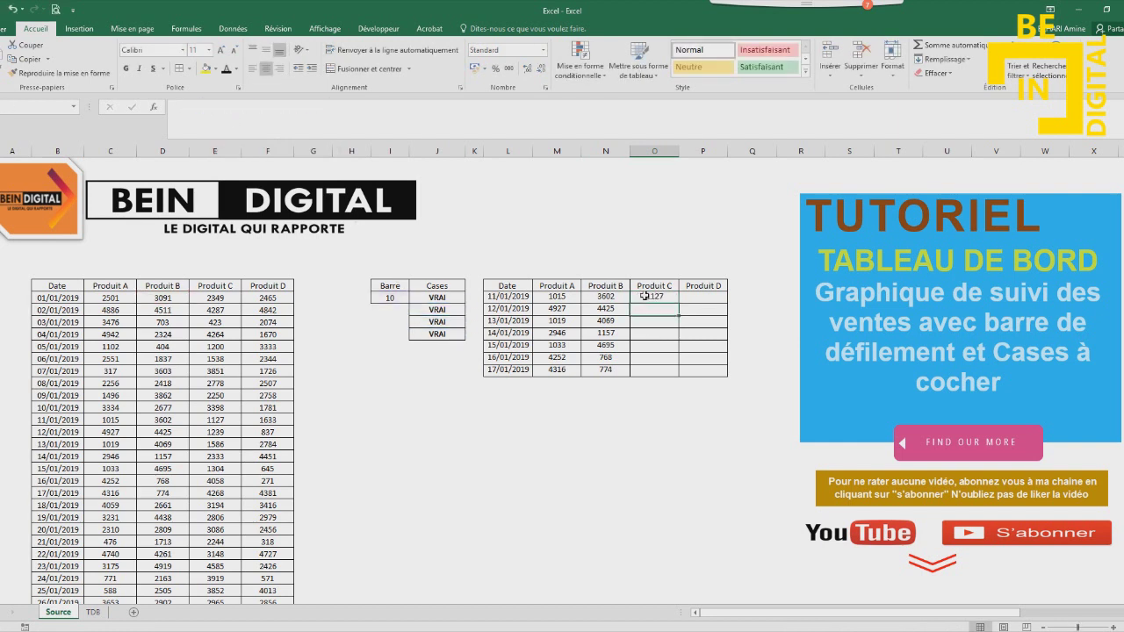
left_click_drag(680, 304, 679, 370)
left_click(654, 297)
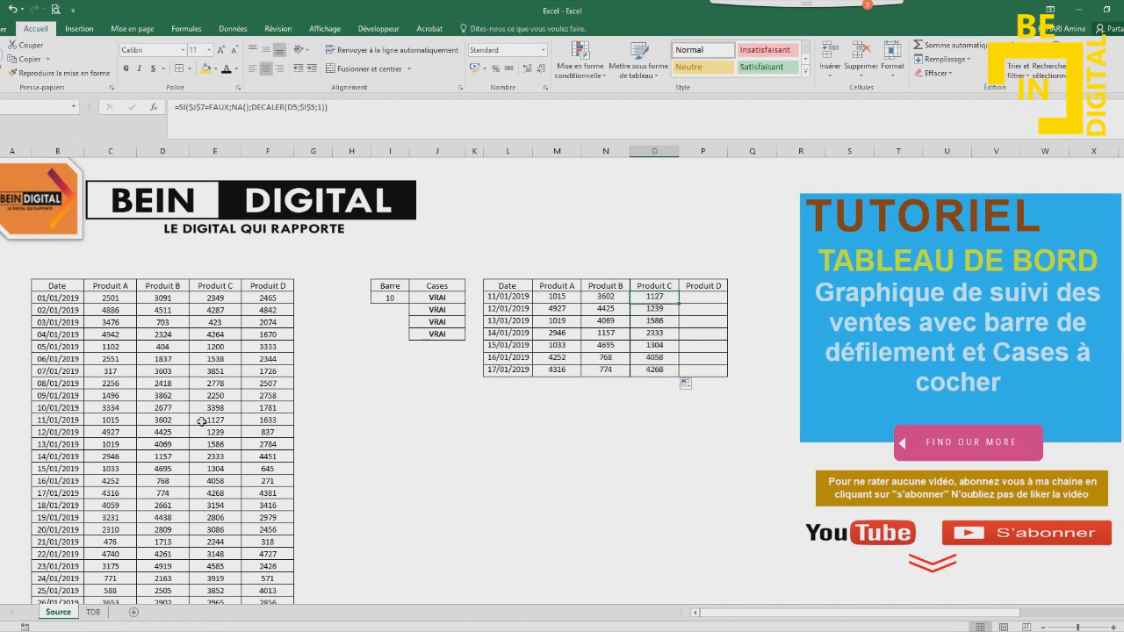
Fill the Produit D column with the formula pointed at the fourth Cases value ($J$8)
left_click(707, 296)
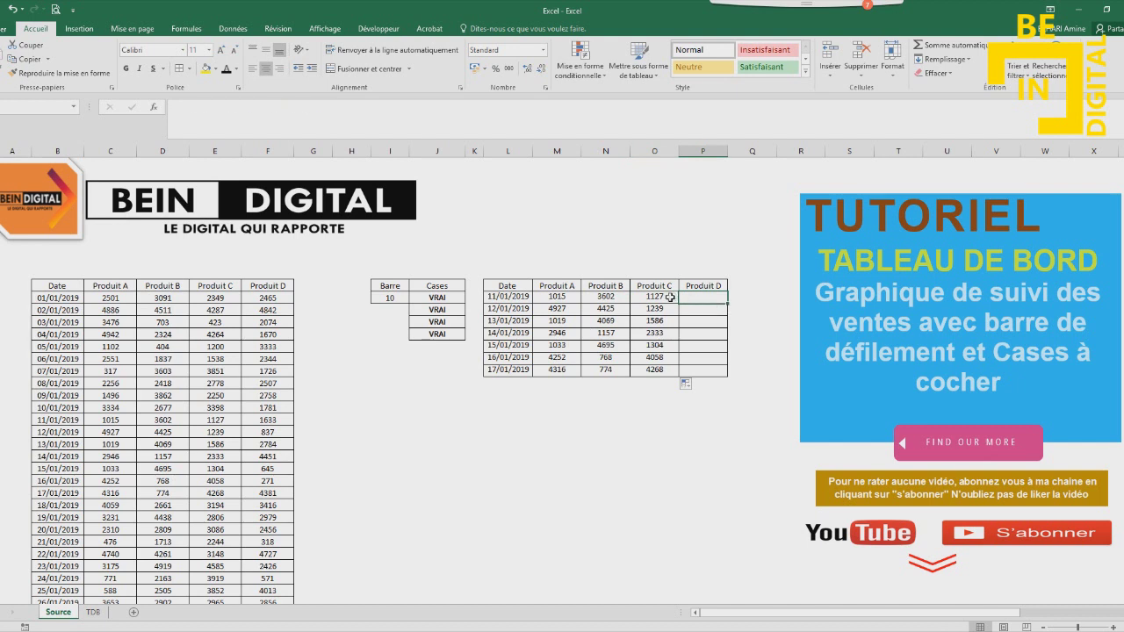
type("=SI($J$7=FAUX;NA();DECALER(E5;$I$5;1))")
left_click(189, 107)
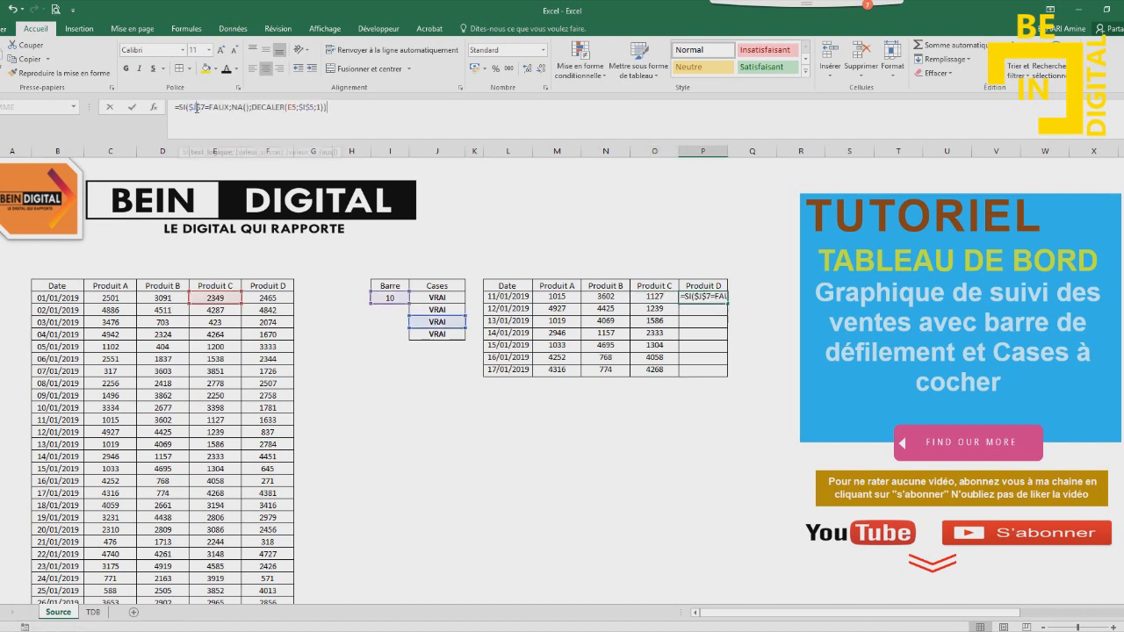
left_click(450, 335)
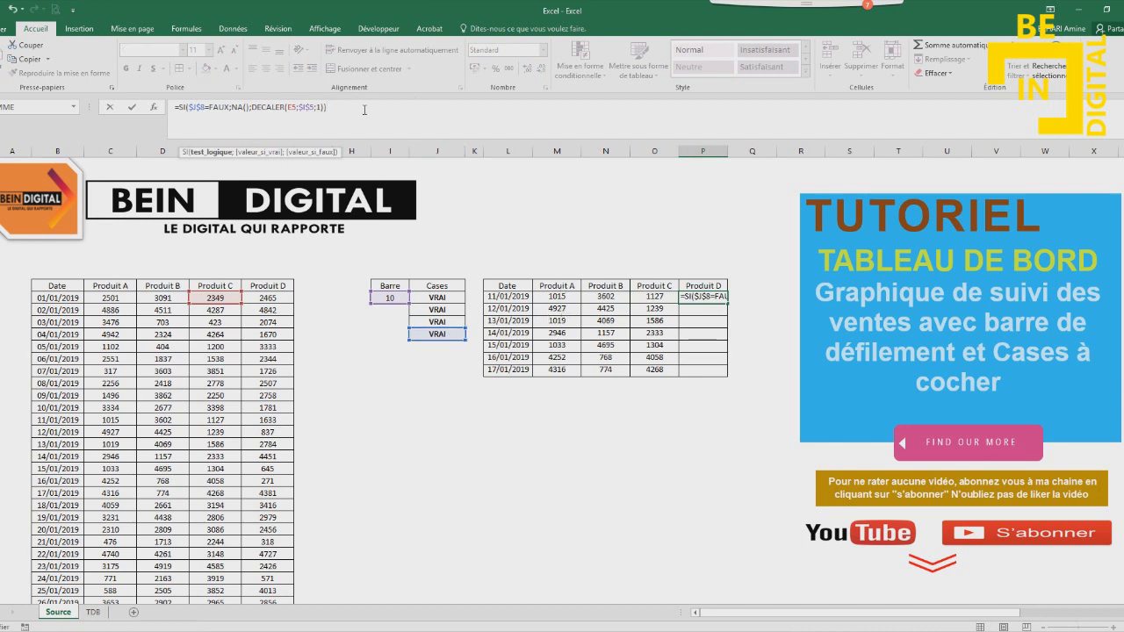
key("Return")
left_click(693, 297)
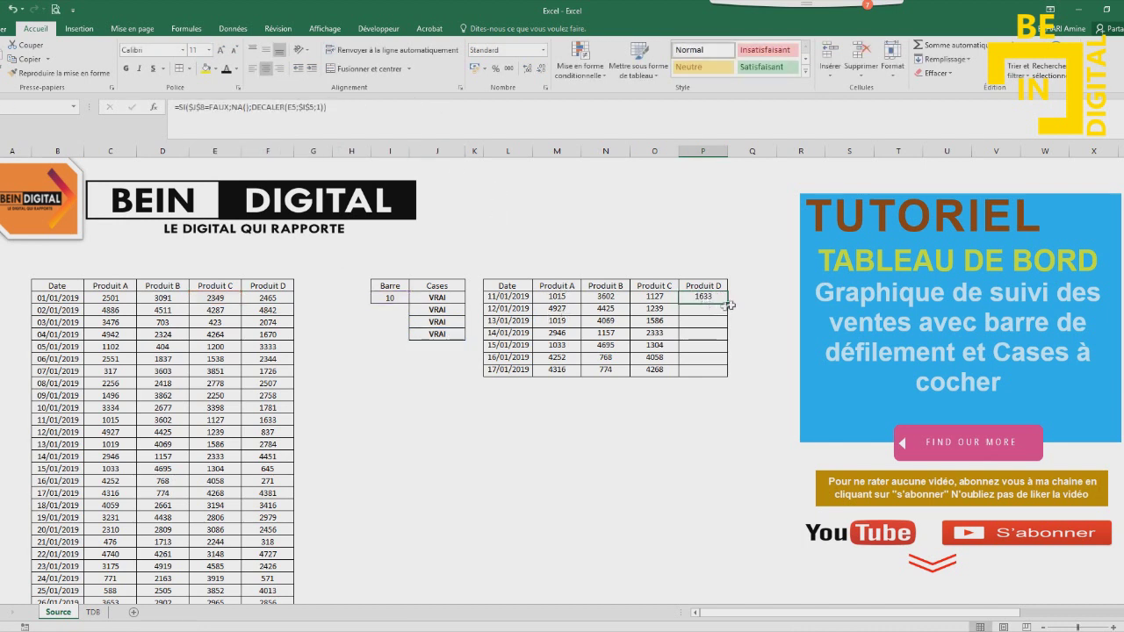
double_click(727, 302)
left_click(707, 419)
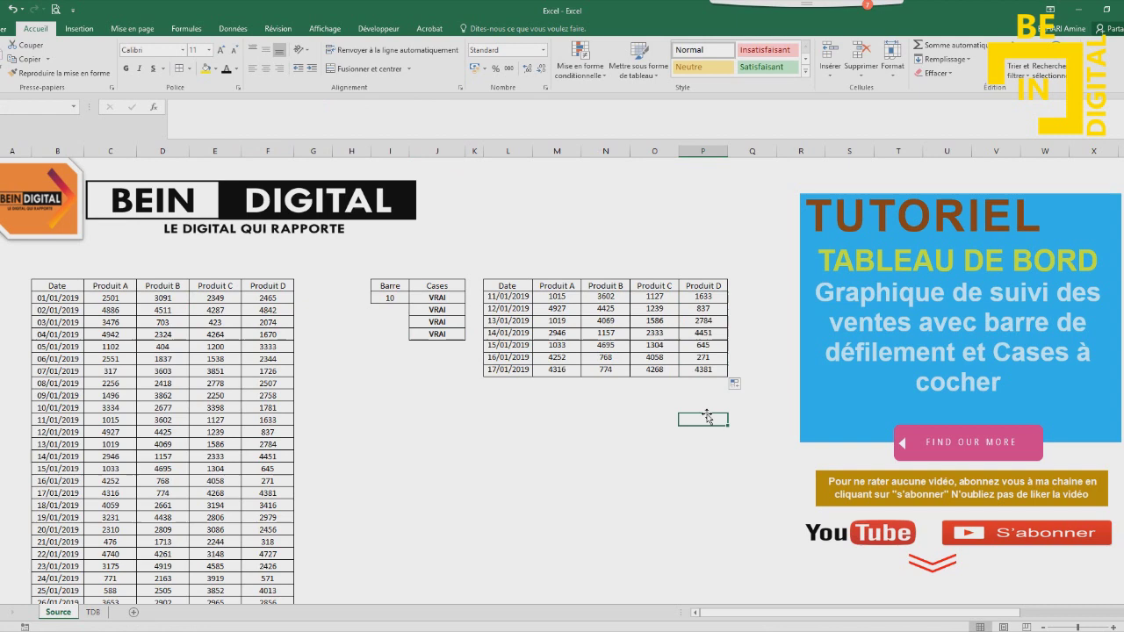
left_click_drag(520, 293, 702, 369)
left_click(693, 407)
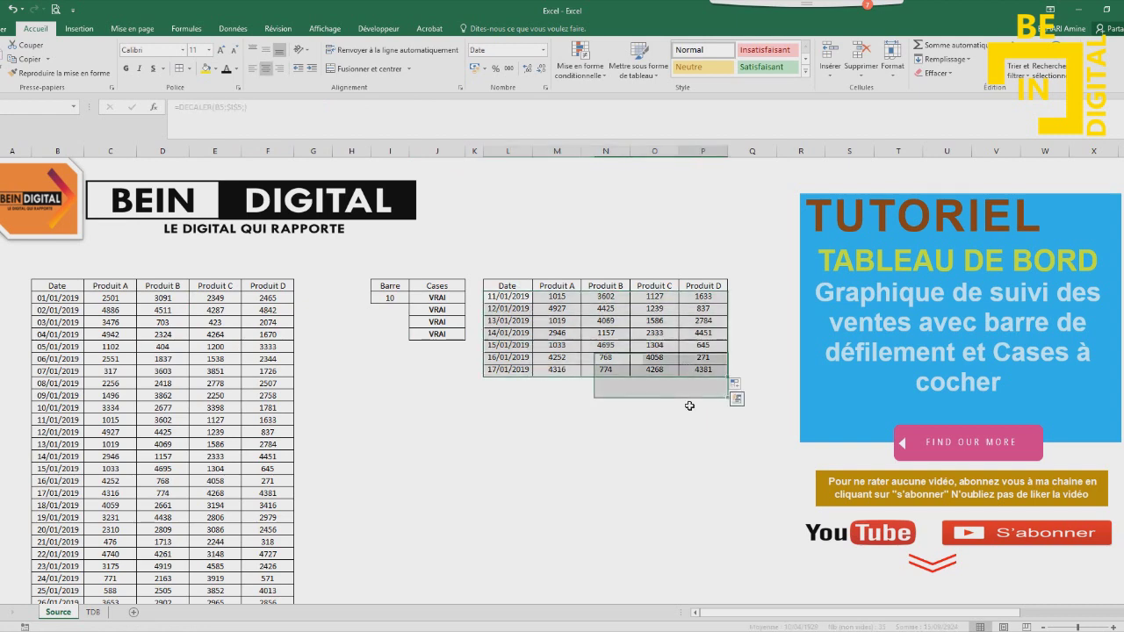
Untick the product checkboxes on TDB and confirm the Source table shows #N/A
left_click(99, 612)
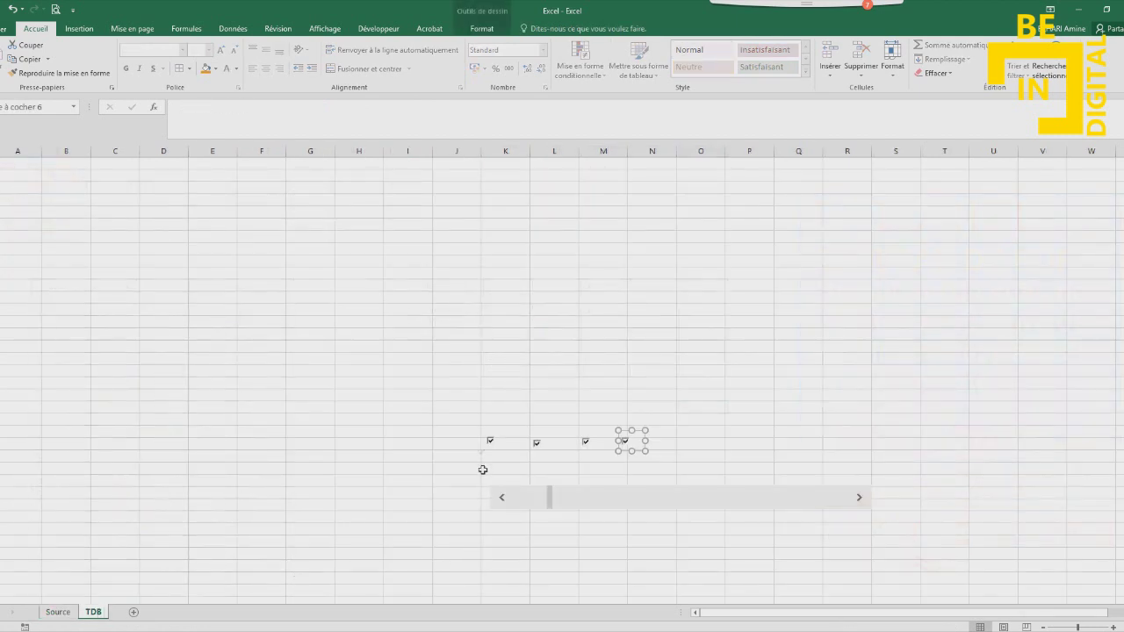
left_click(490, 441)
left_click(536, 444)
left_click(585, 441)
key("Escape")
left_click(55, 611)
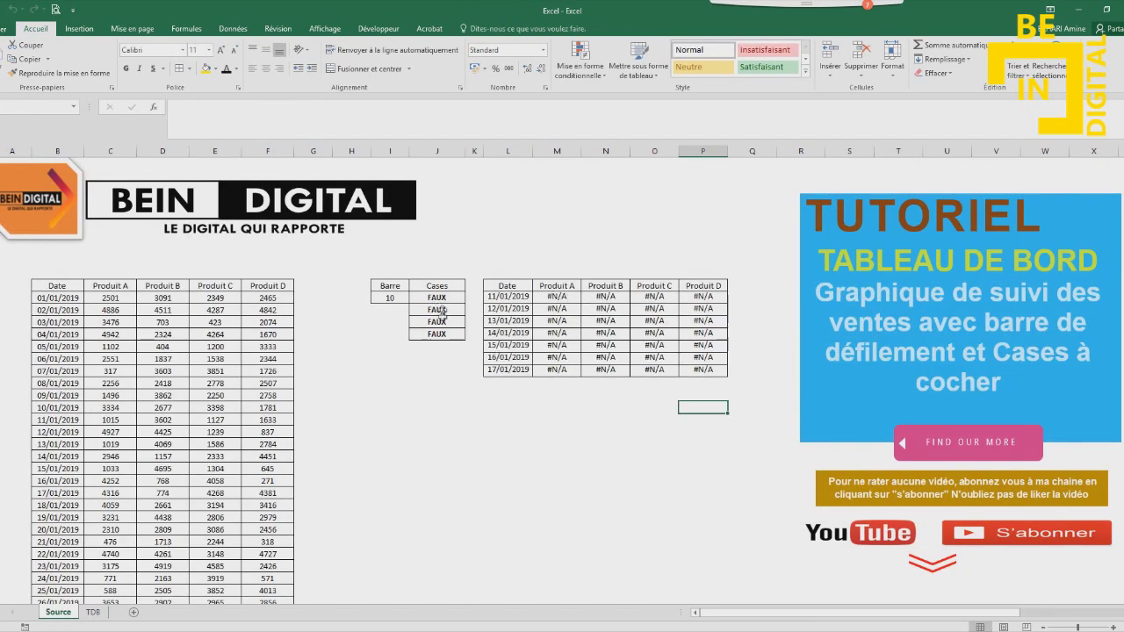
left_click(92, 612)
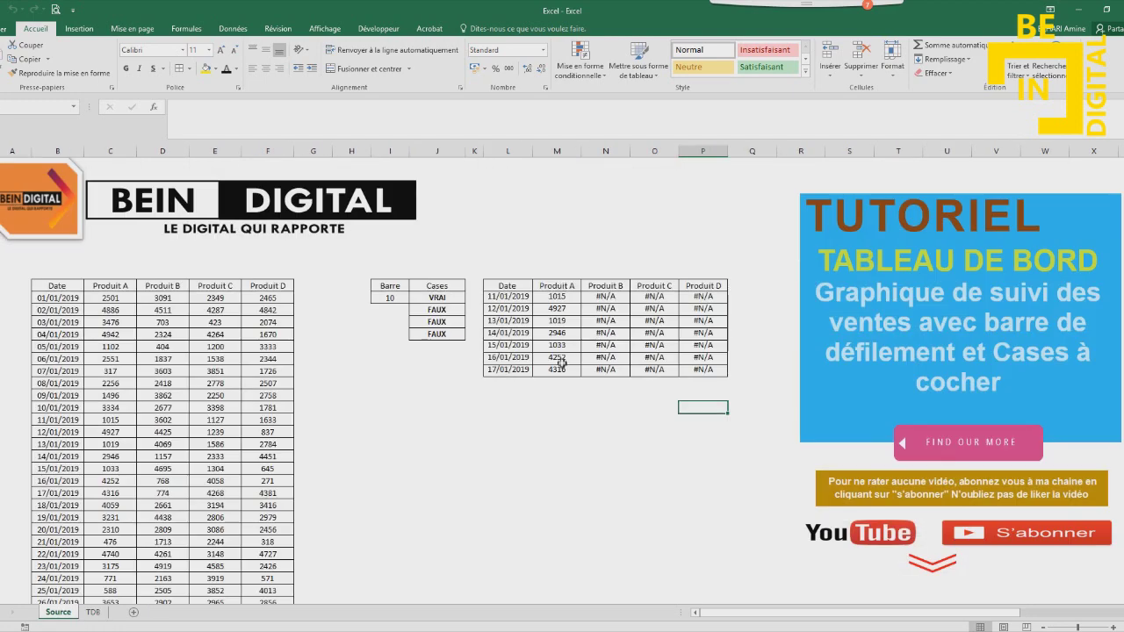
left_click(92, 612)
Re-tick each checkbox in turn, confirming all Cases read VRAI and every Produit column fills
left_click(539, 450)
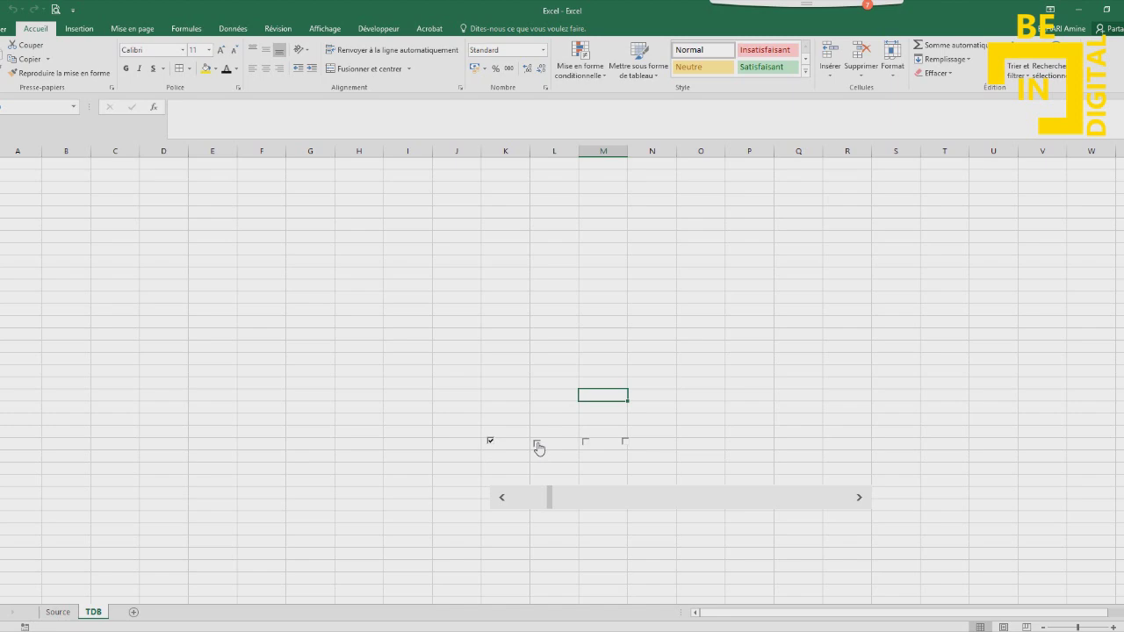
left_click(58, 612)
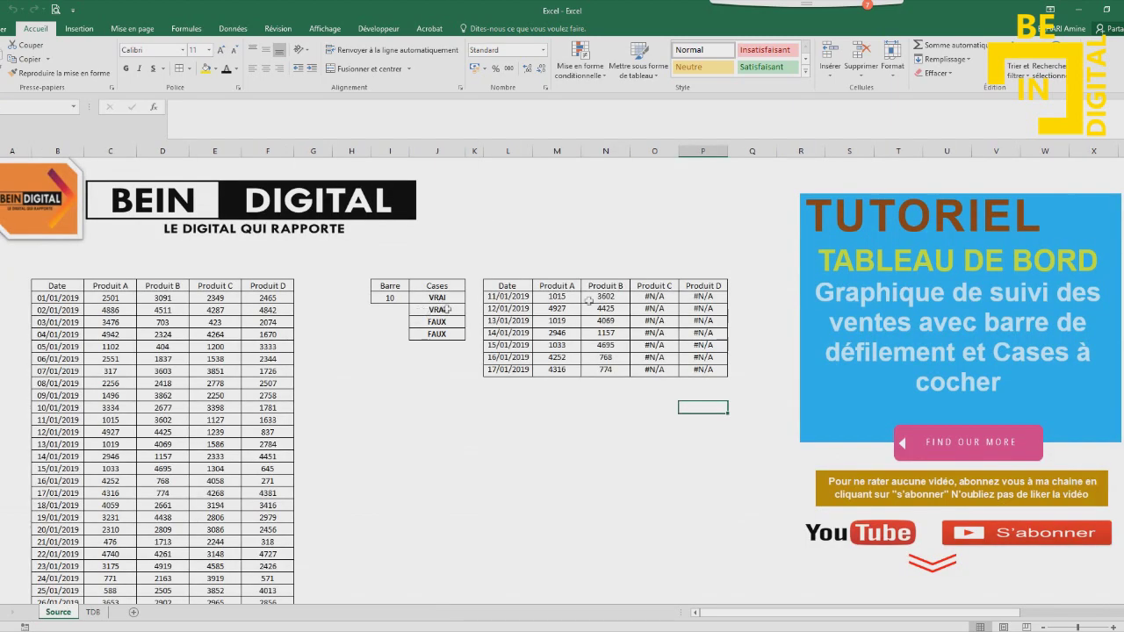
left_click(93, 612)
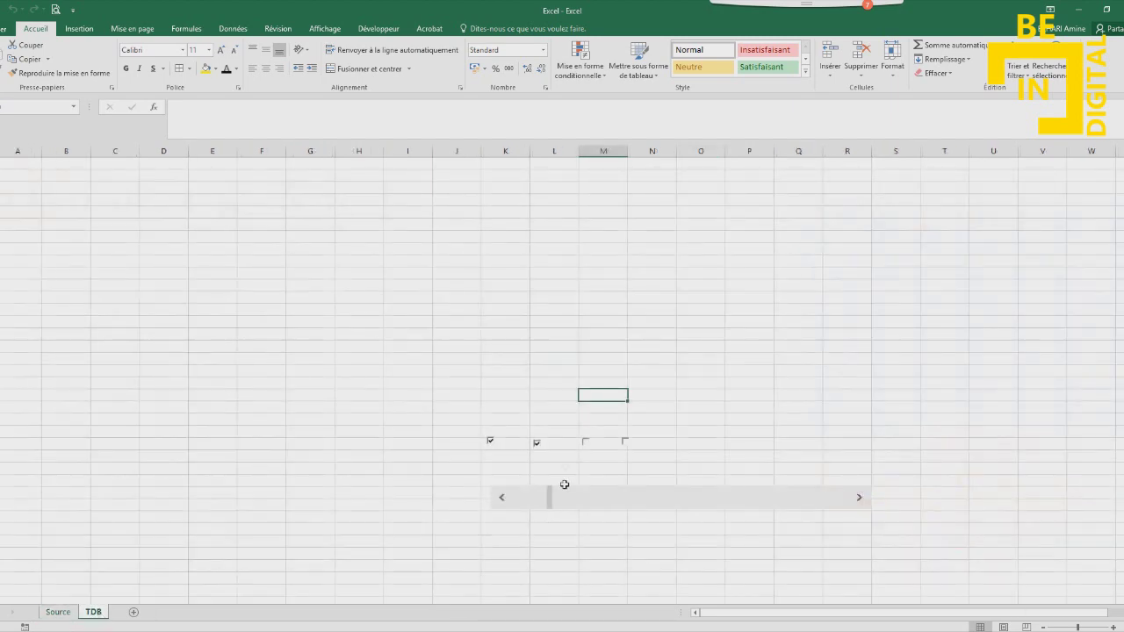
left_click(58, 612)
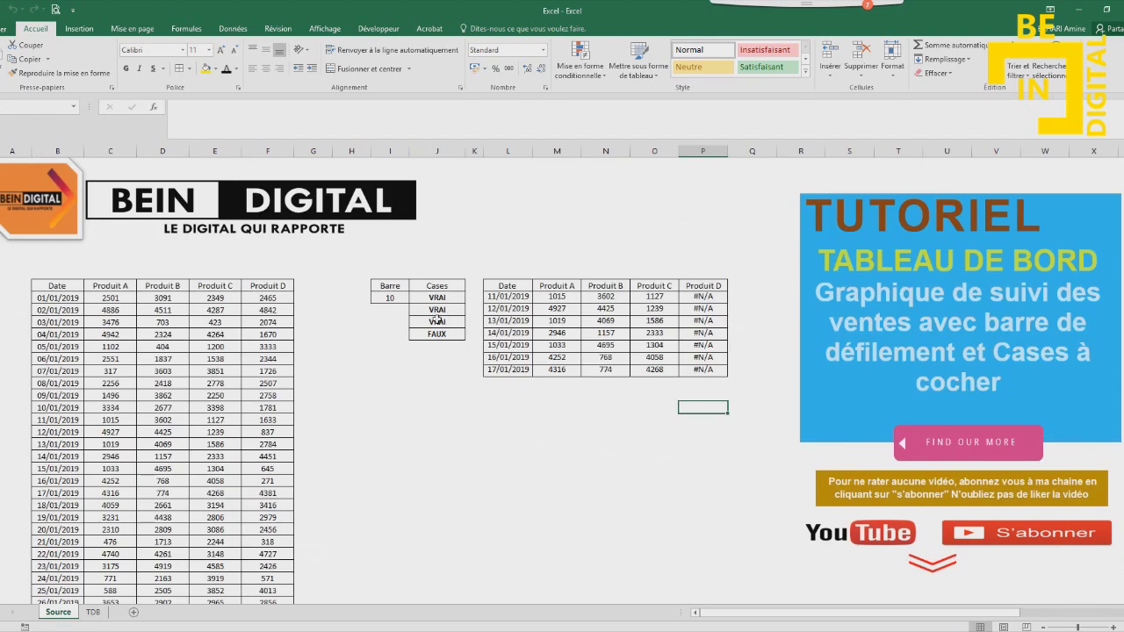
left_click(93, 612)
left_click(629, 452)
left_click(58, 612)
left_click(438, 334)
left_click_drag(703, 295, 702, 370)
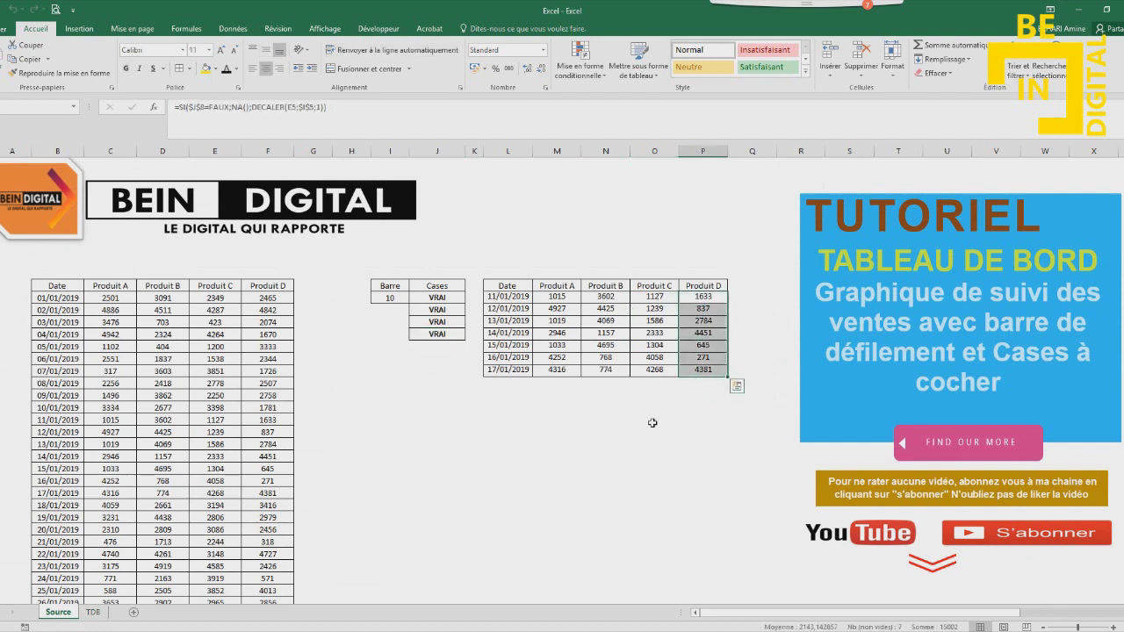
left_click(653, 420)
left_click_drag(507, 285, 703, 370)
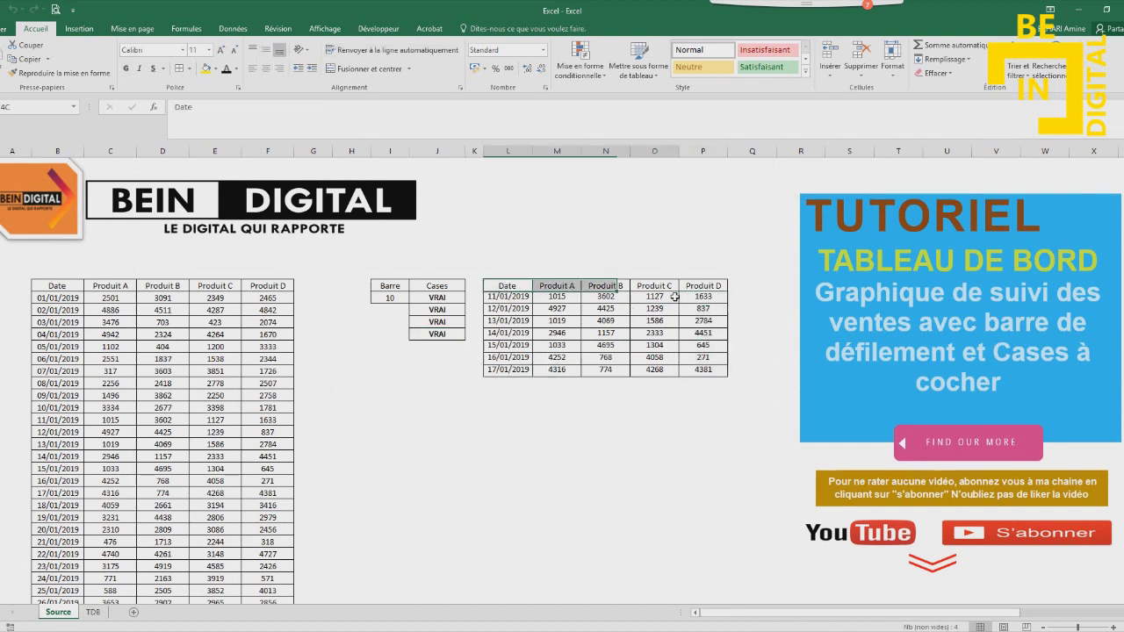
Insert a stacked column chart of the seven-day table and move it lower on the sheet
left_click(81, 29)
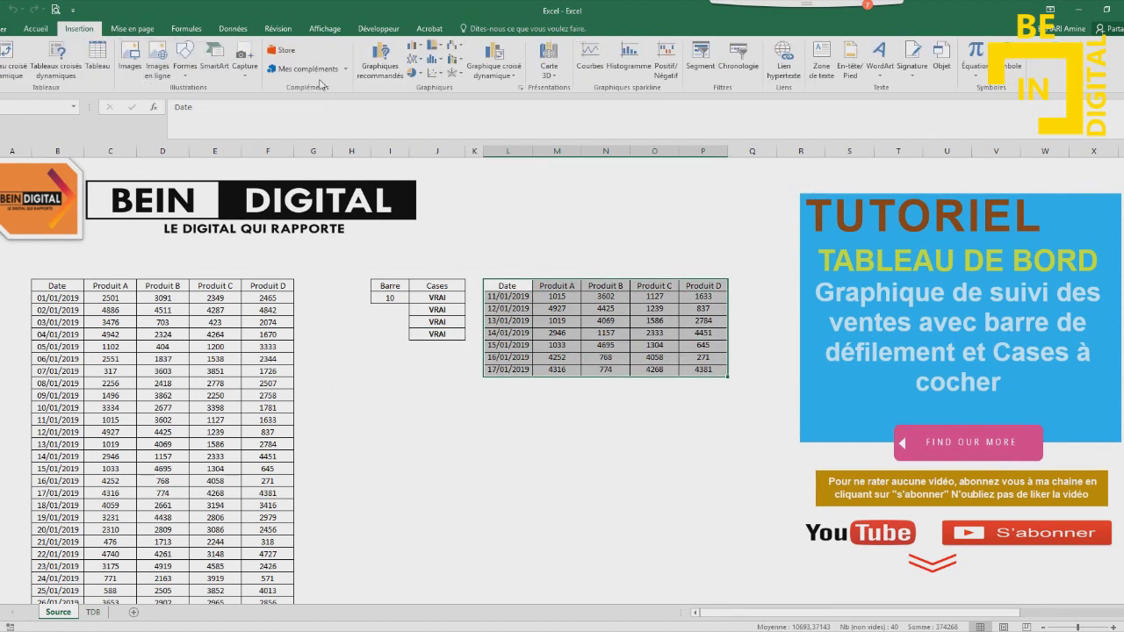
left_click(419, 50)
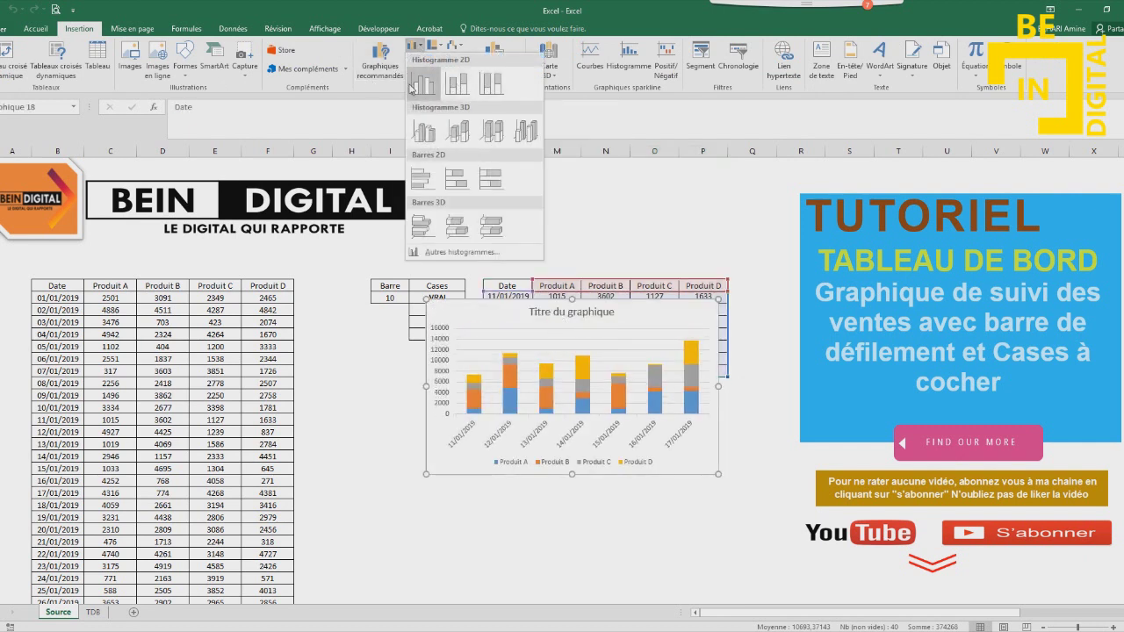
left_click(465, 84)
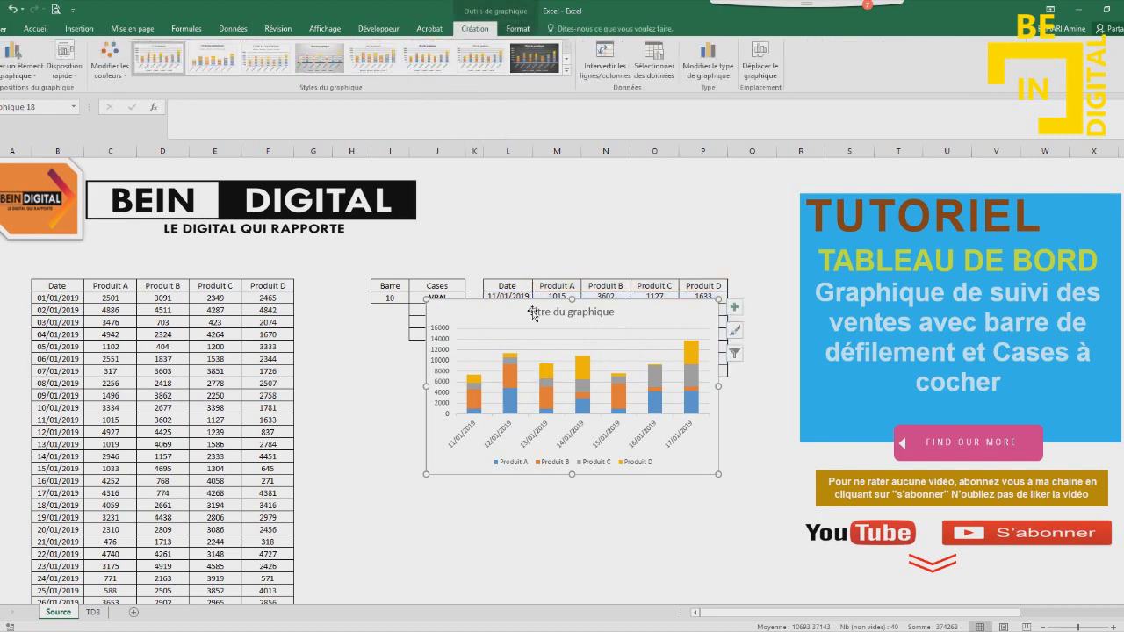
mouse_move(468, 376)
left_mouse_down()
mouse_move(462, 474)
mouse_move(350, 482)
left_mouse_up()
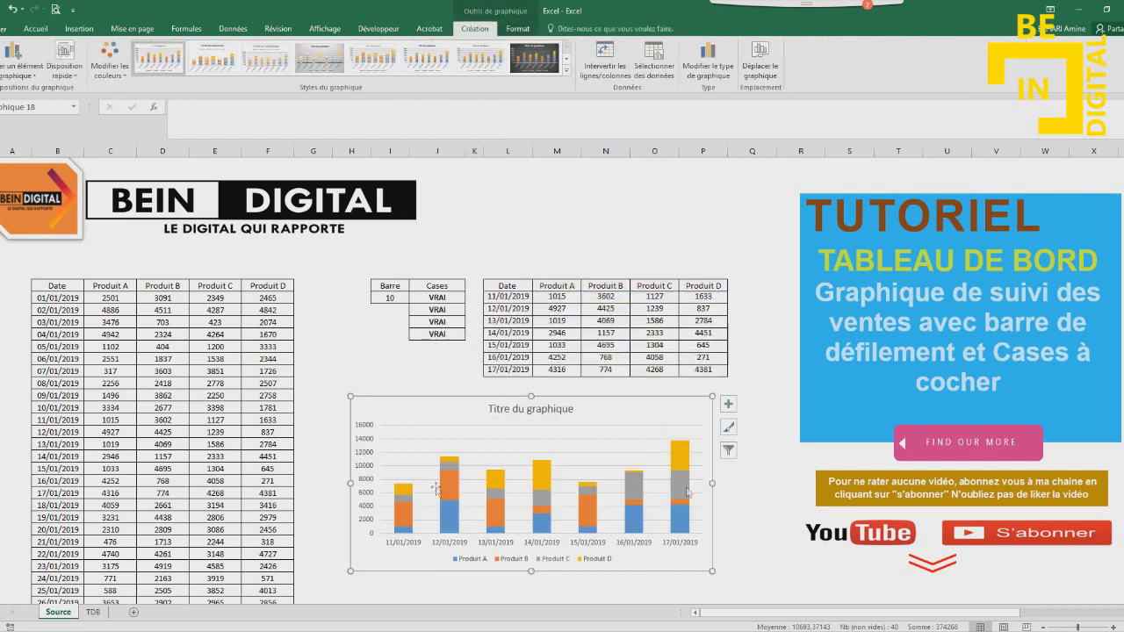
Widen the chart, cut it from Source, and switch to the TDB sheet
left_click_drag(712, 482, 795, 482)
right_click(692, 395)
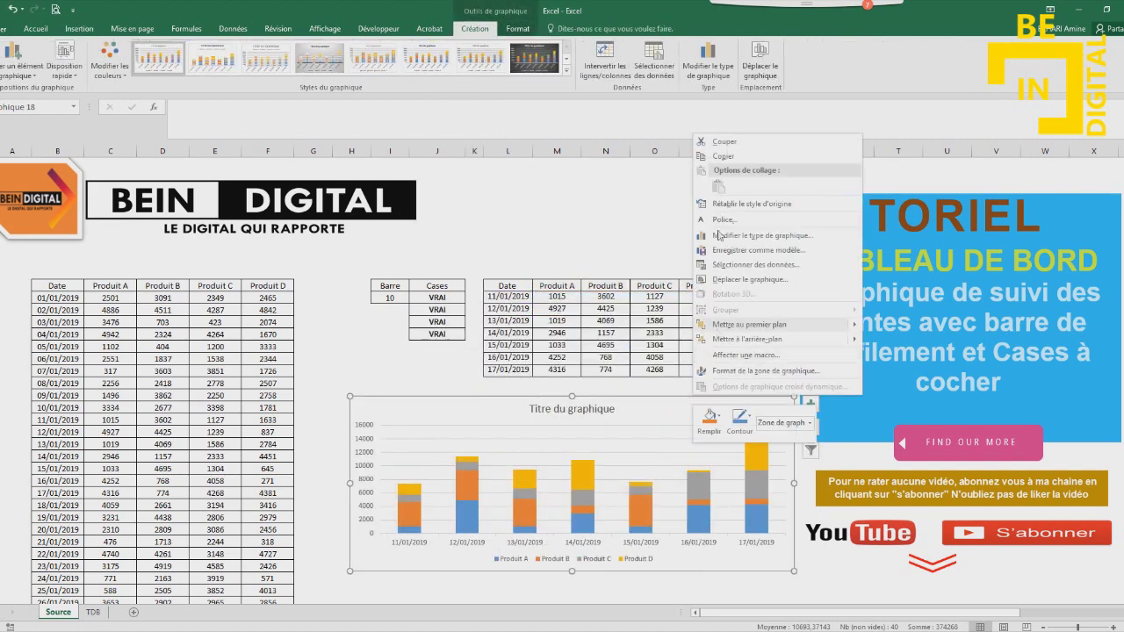
left_click(727, 143)
left_click(93, 612)
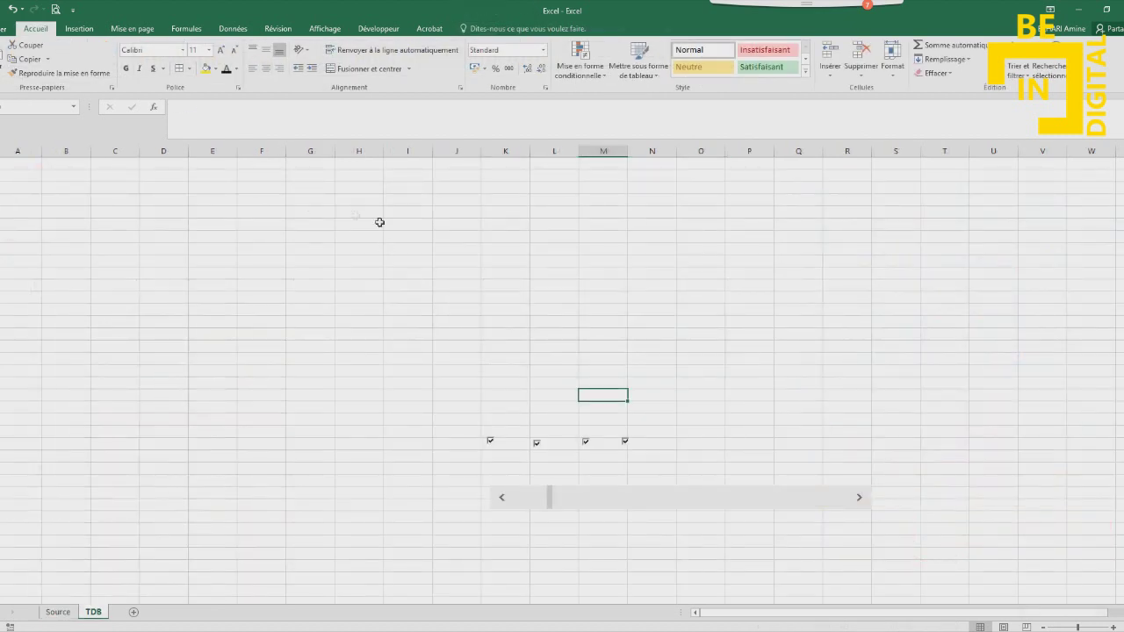
Paste the chart onto TDB above the checkboxes and enlarge it
right_click(305, 201)
left_click(331, 256)
left_click_drag(301, 196, 170, 196)
left_click_drag(583, 286, 672, 286)
left_click_drag(404, 374, 408, 423)
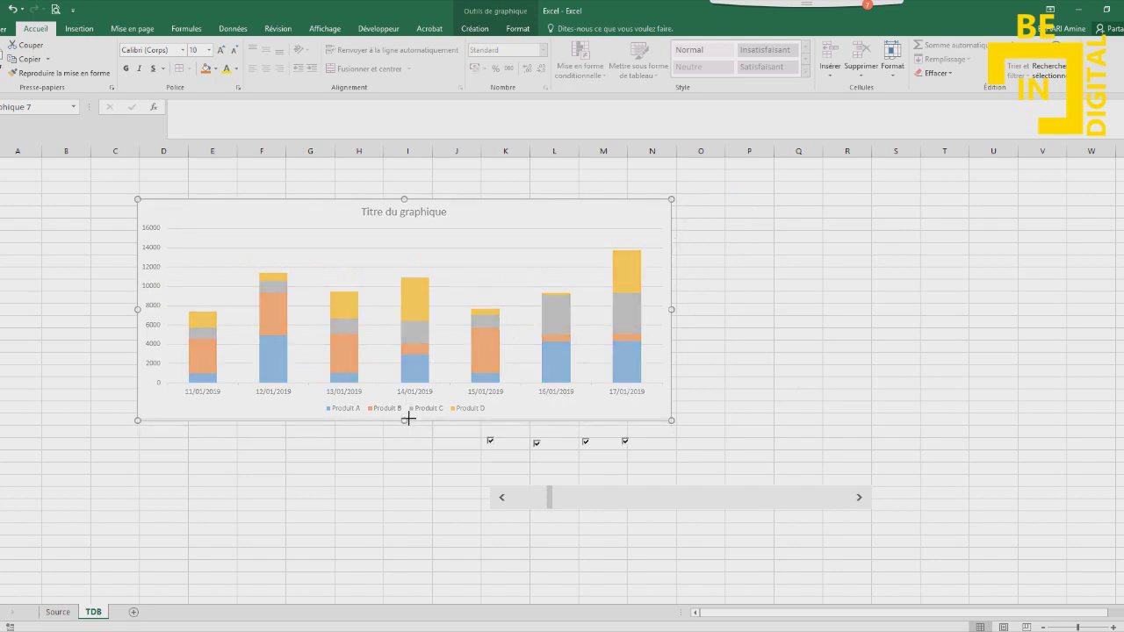
left_click_drag(404, 199, 404, 181)
Retitle the chart 'Suivi des ventes Année 2019'
left_click(407, 194)
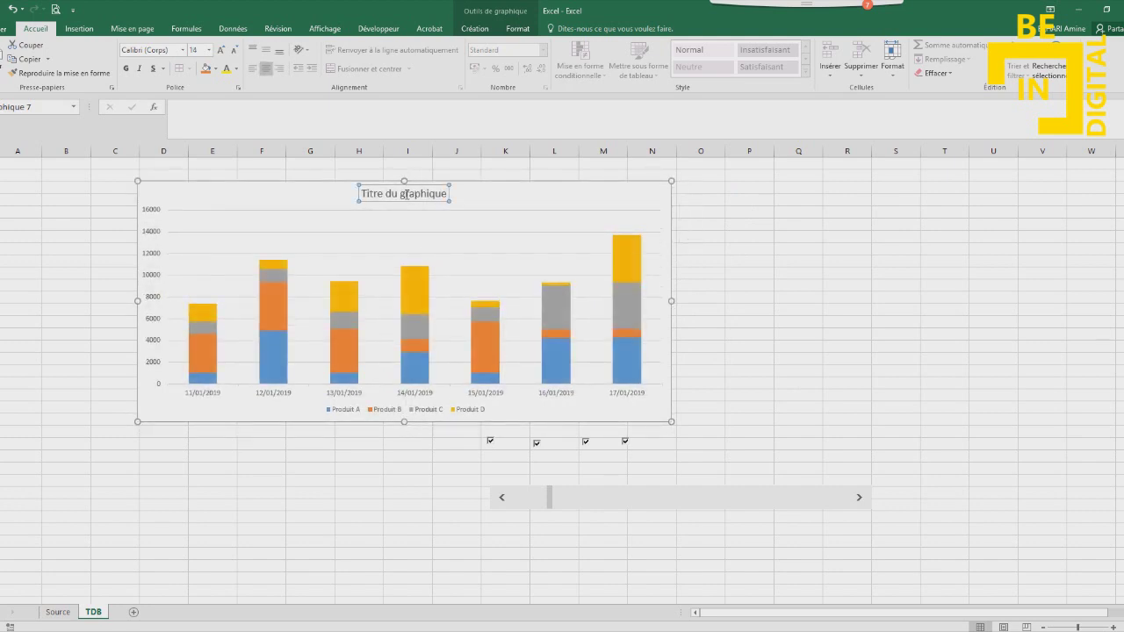
double_click(406, 195)
triple_click(407, 194)
type("Suivi")
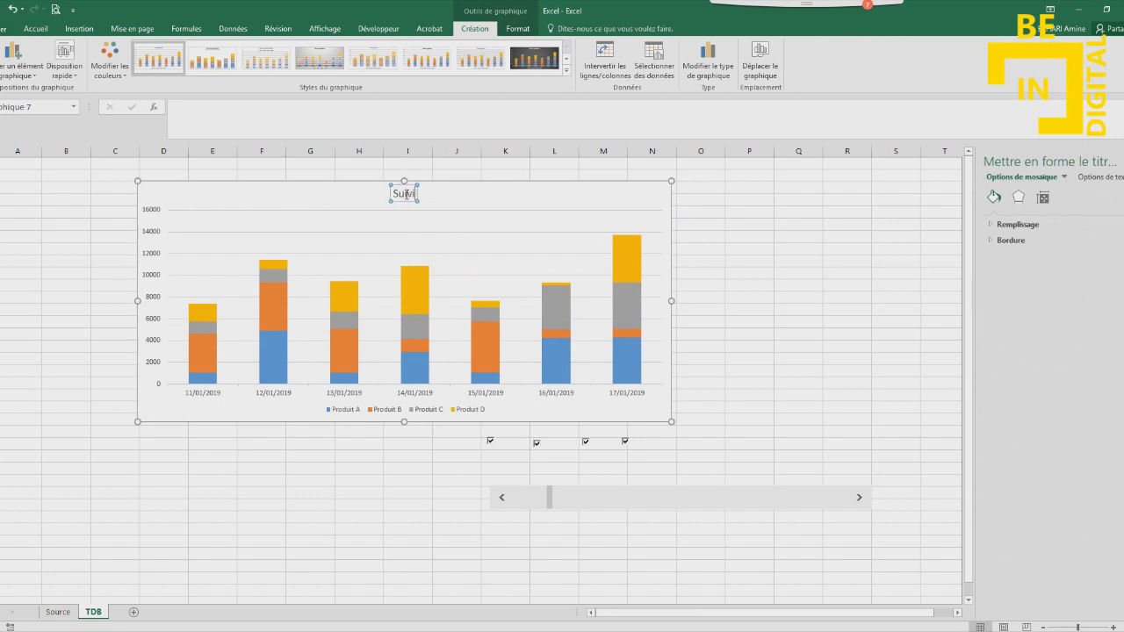
type(" des ventes")
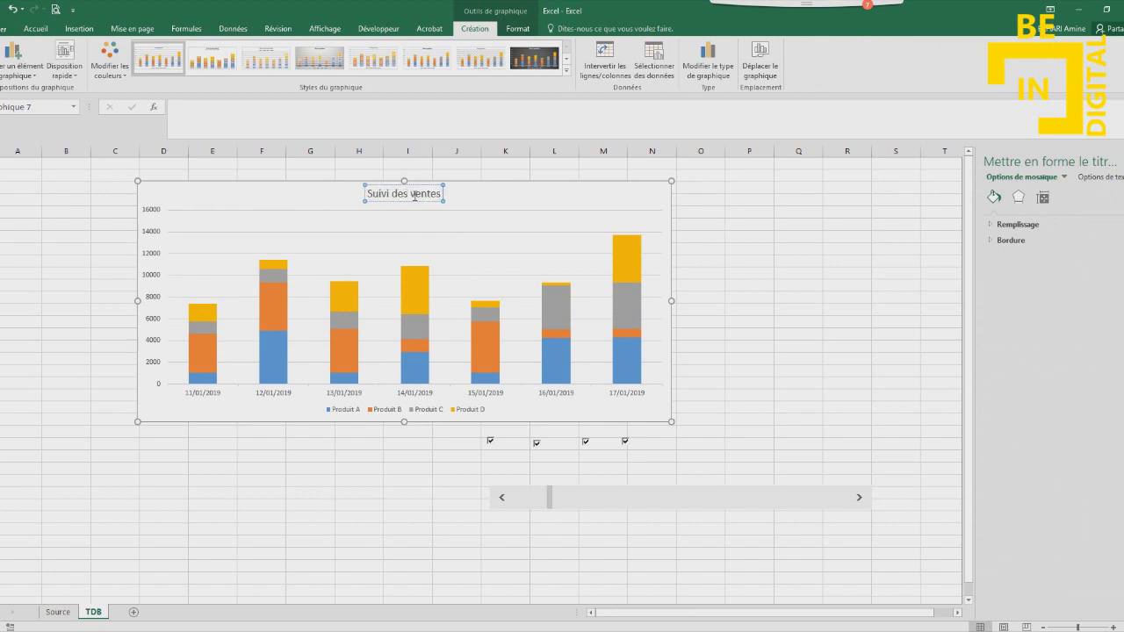
type(" Année 2019")
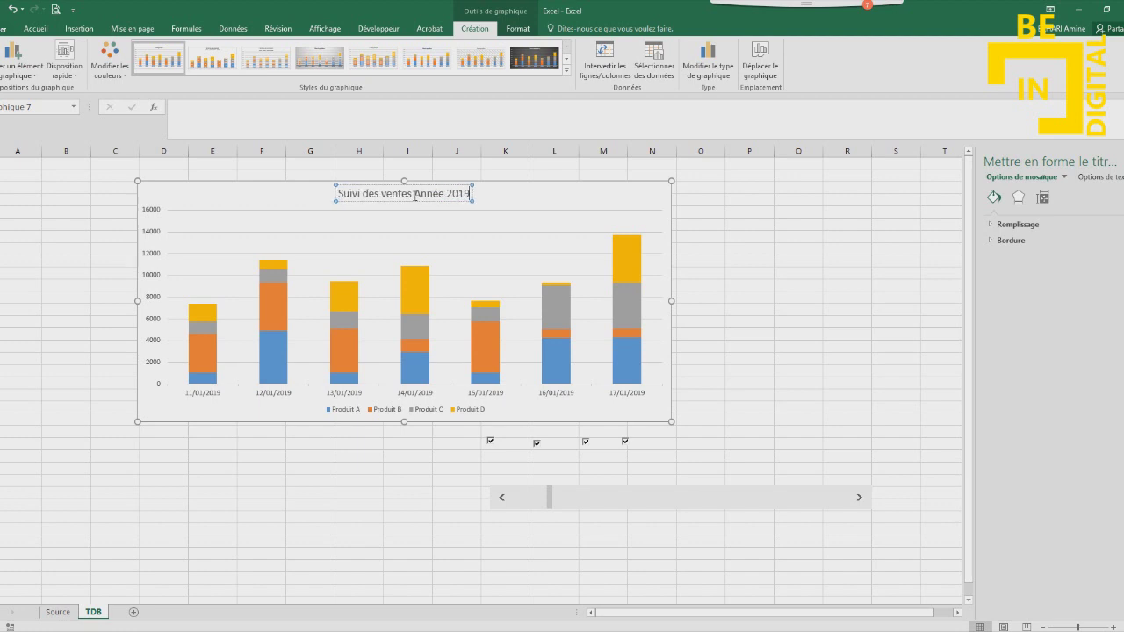
key("Escape")
key("Escape")
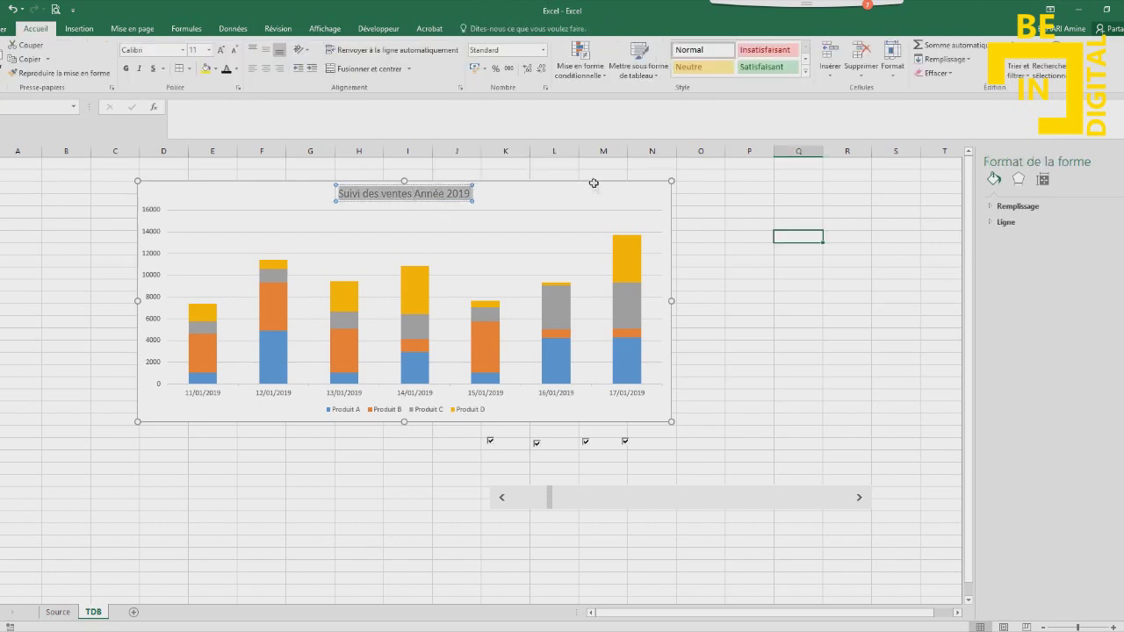
left_click(592, 184)
left_click(566, 70)
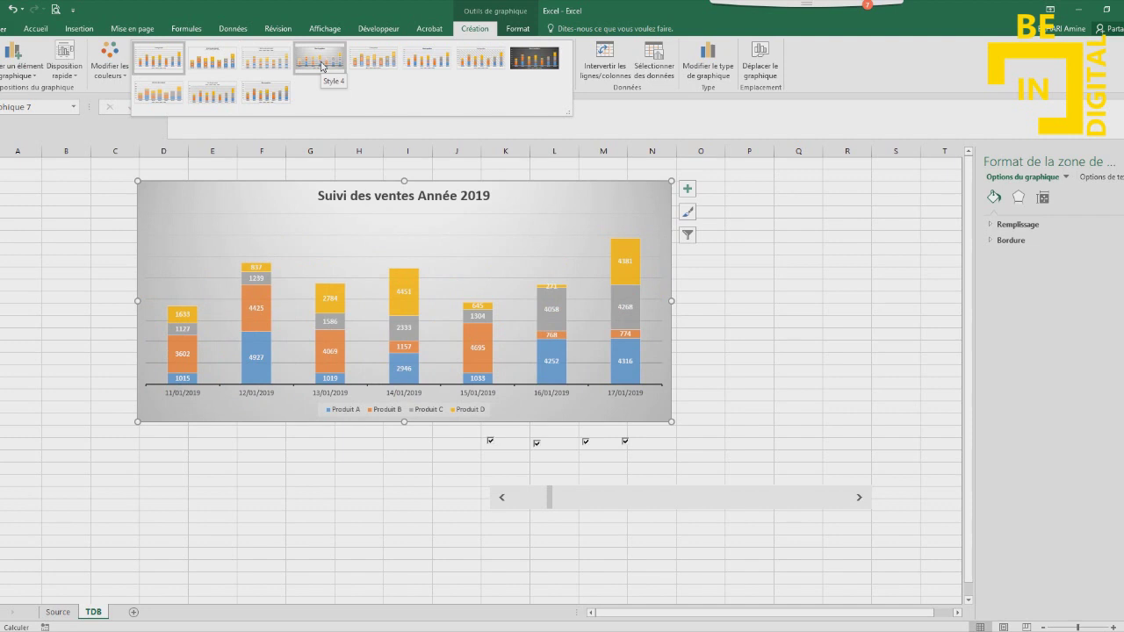
Apply chart Style 4 and widen and slightly heighten the chart
left_click(322, 67)
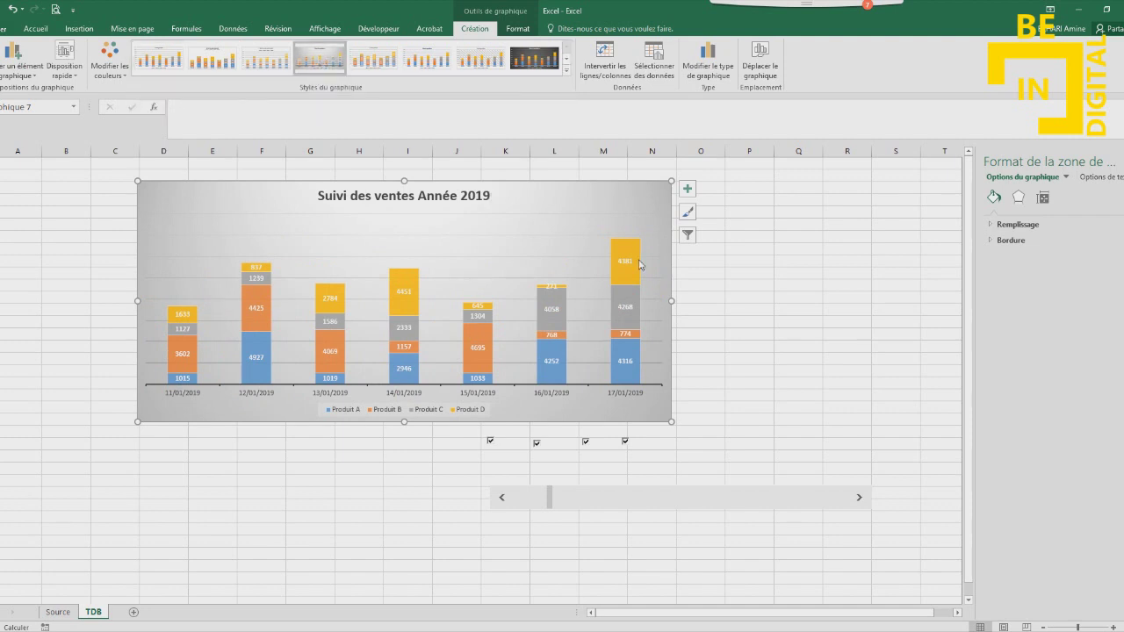
left_click_drag(672, 301, 743, 300)
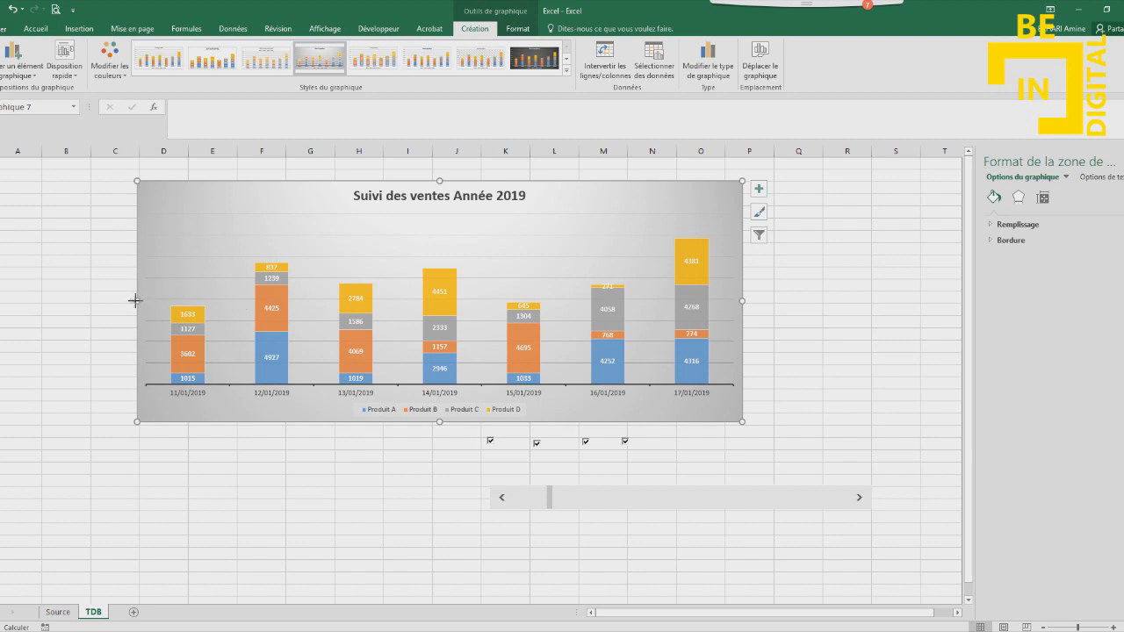
left_click_drag(136, 301, 91, 299)
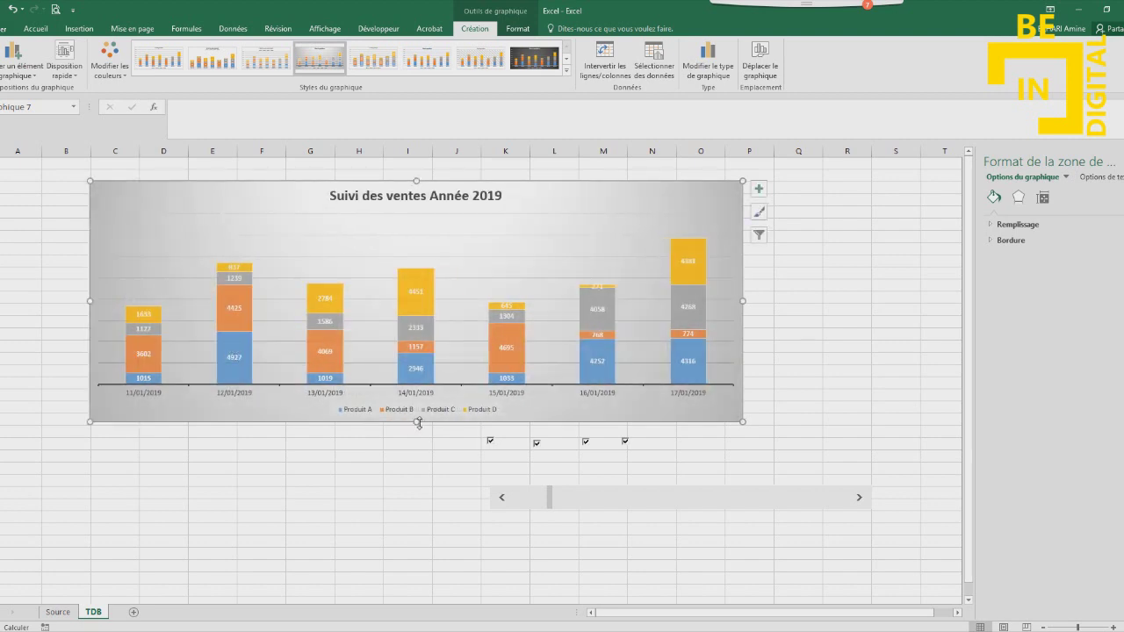
left_click_drag(418, 422, 418, 430)
left_click(795, 370)
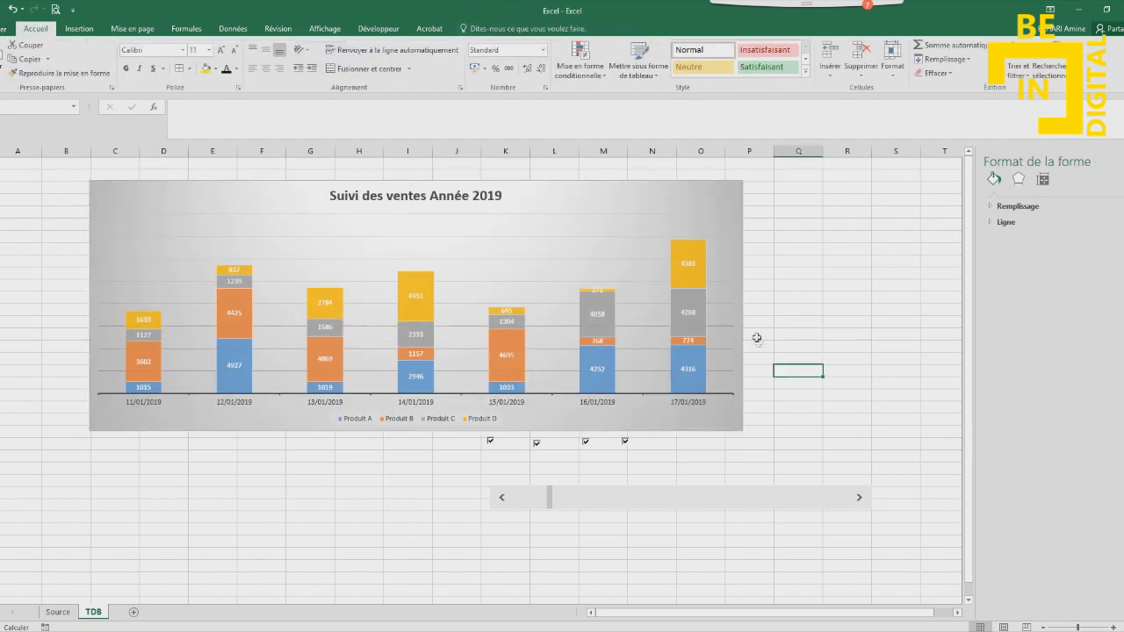
Set the chart title to all capitals at font size 20
left_click(412, 196)
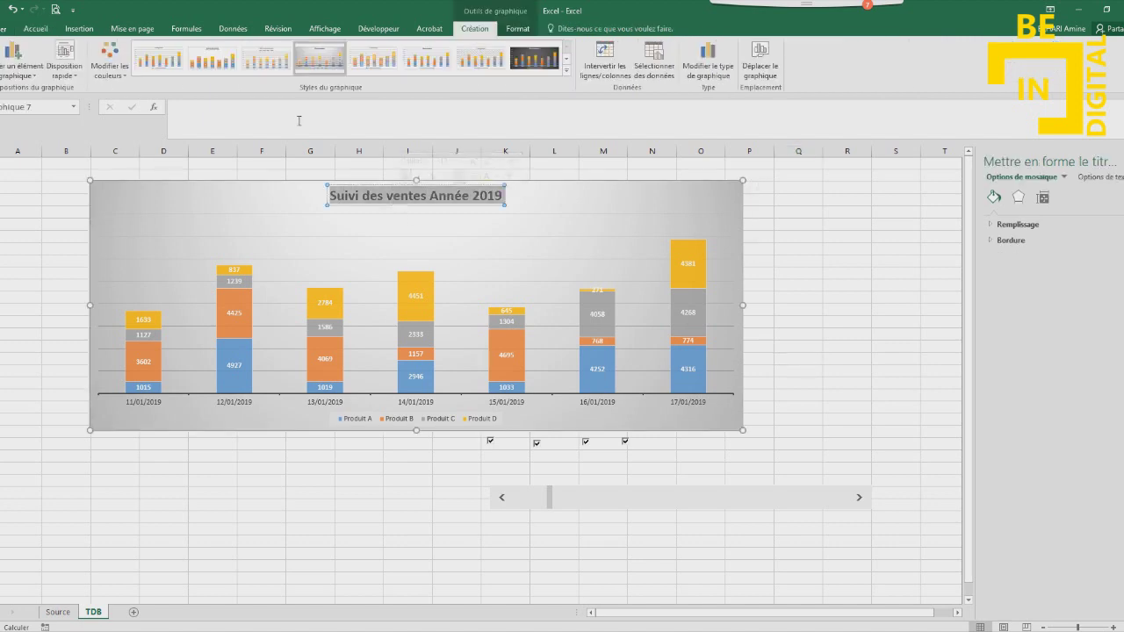
left_click(41, 33)
left_click(236, 68)
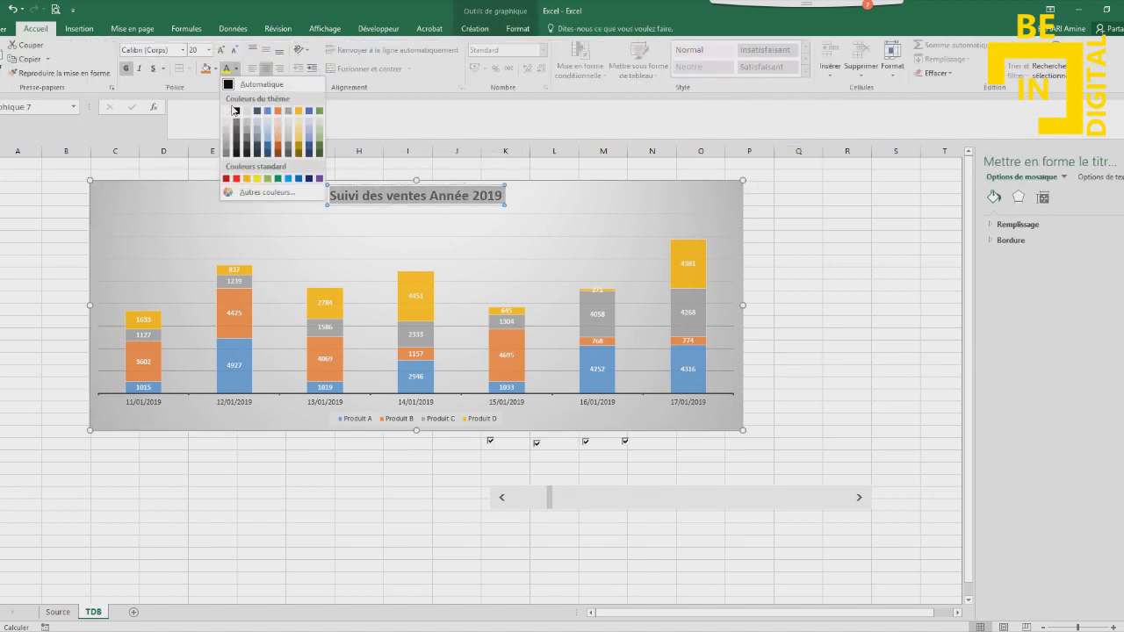
left_click(226, 113)
left_click(237, 68)
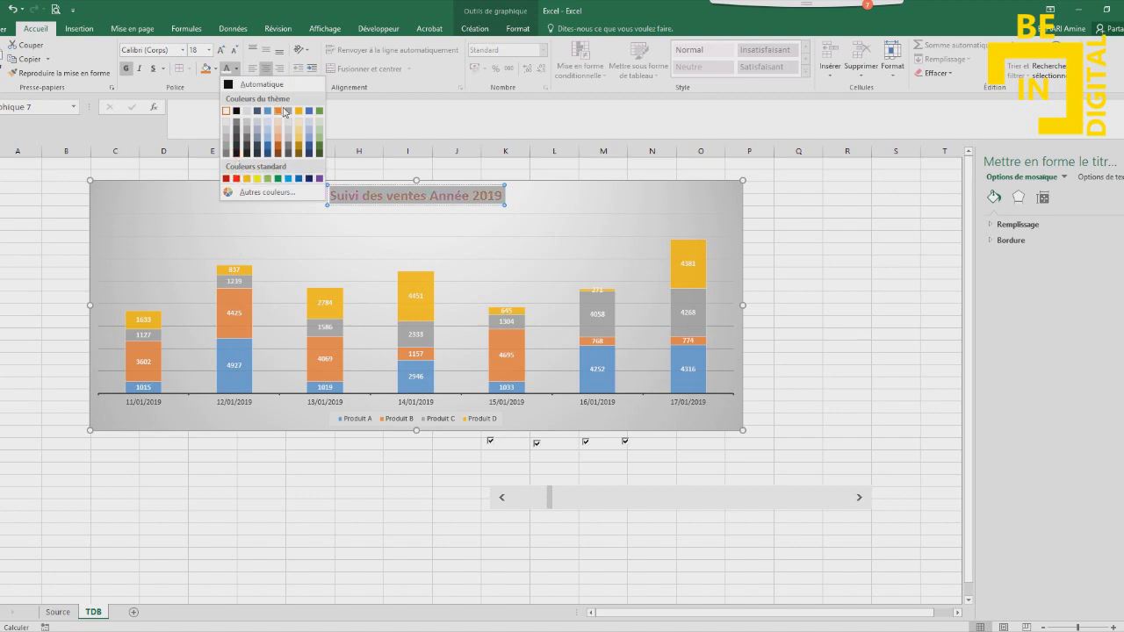
left_click(256, 112)
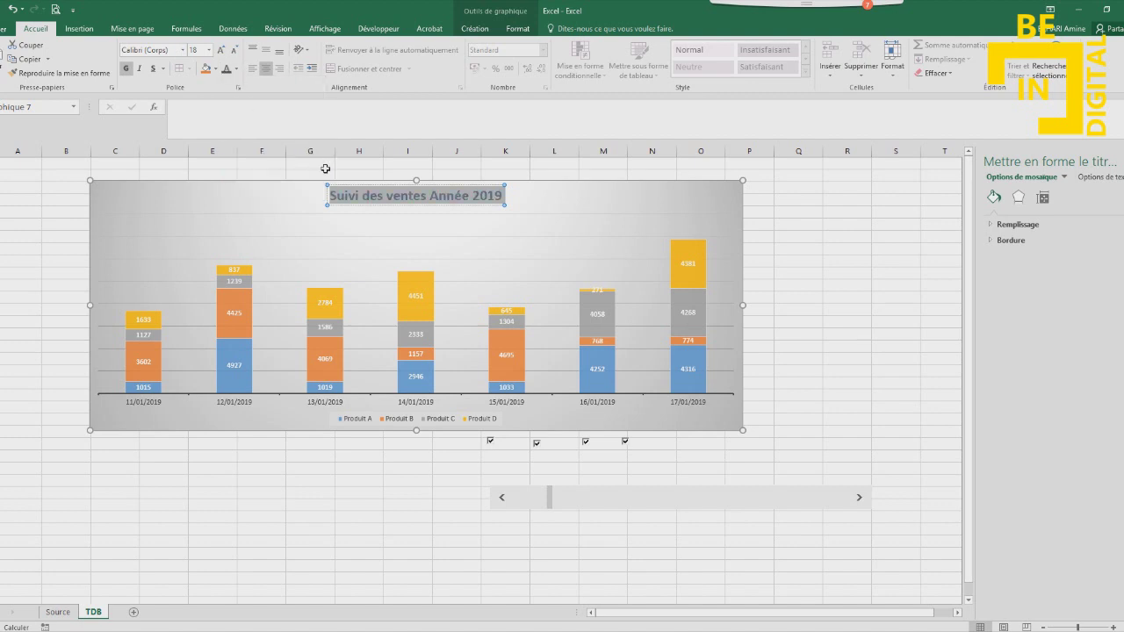
key("ctrl+shift+a")
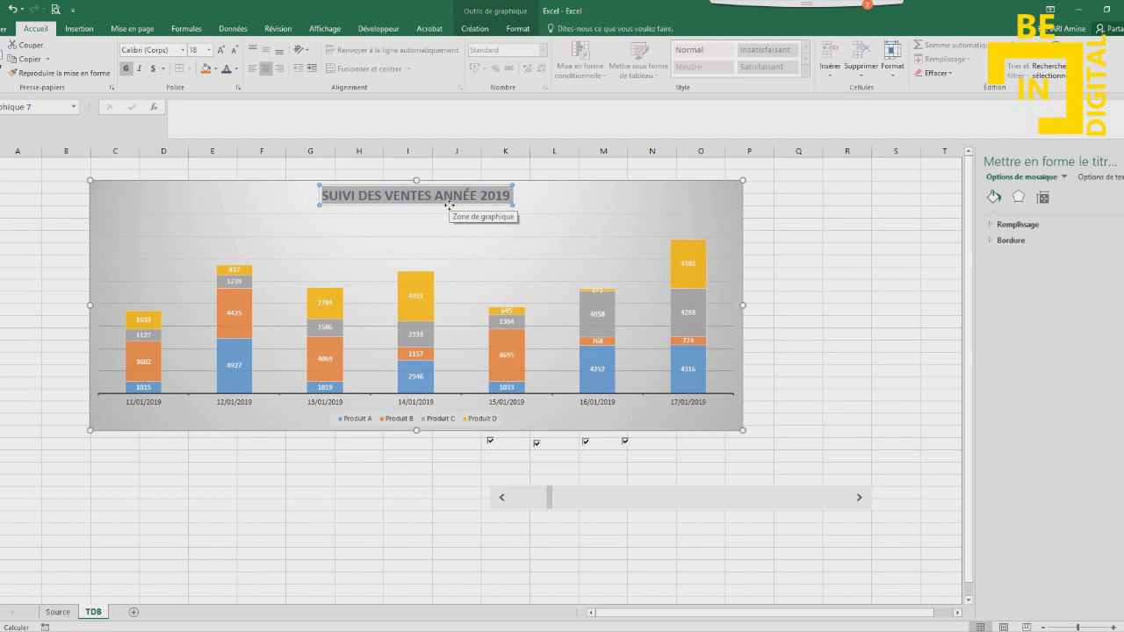
left_click(225, 49)
left_click(809, 252)
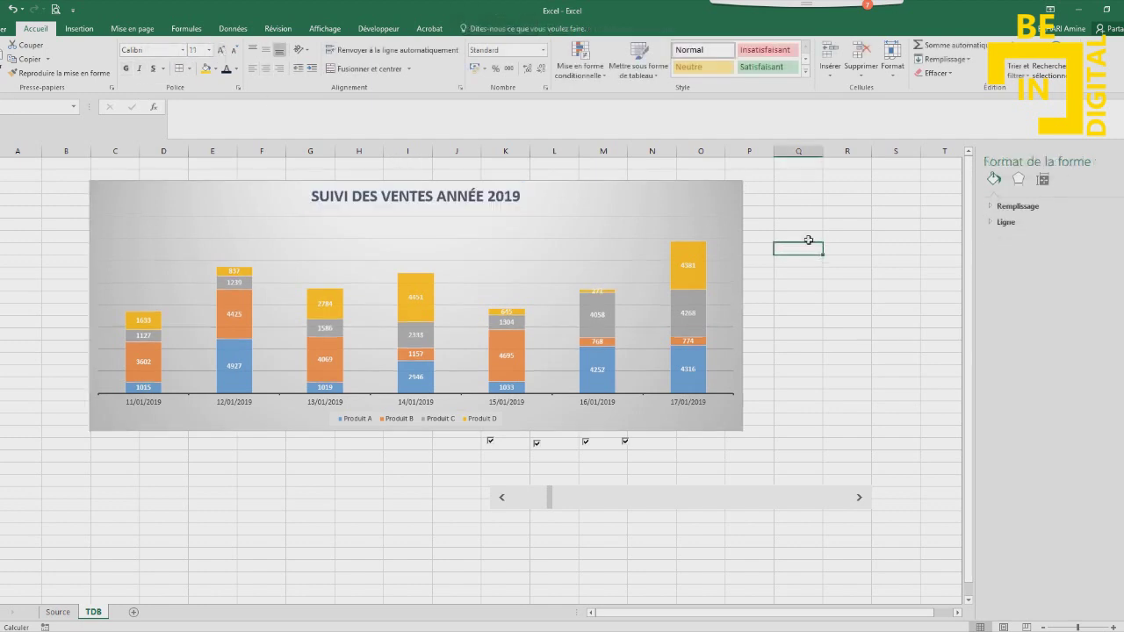
Colour the chart title dark orange-brown
left_click(479, 204)
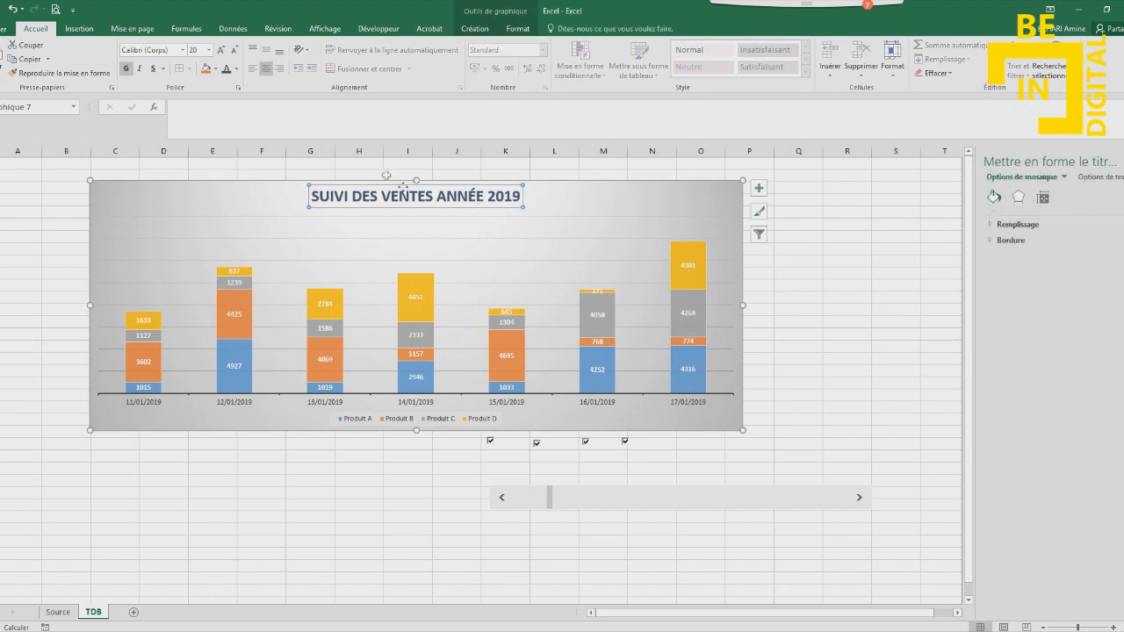
left_click(235, 68)
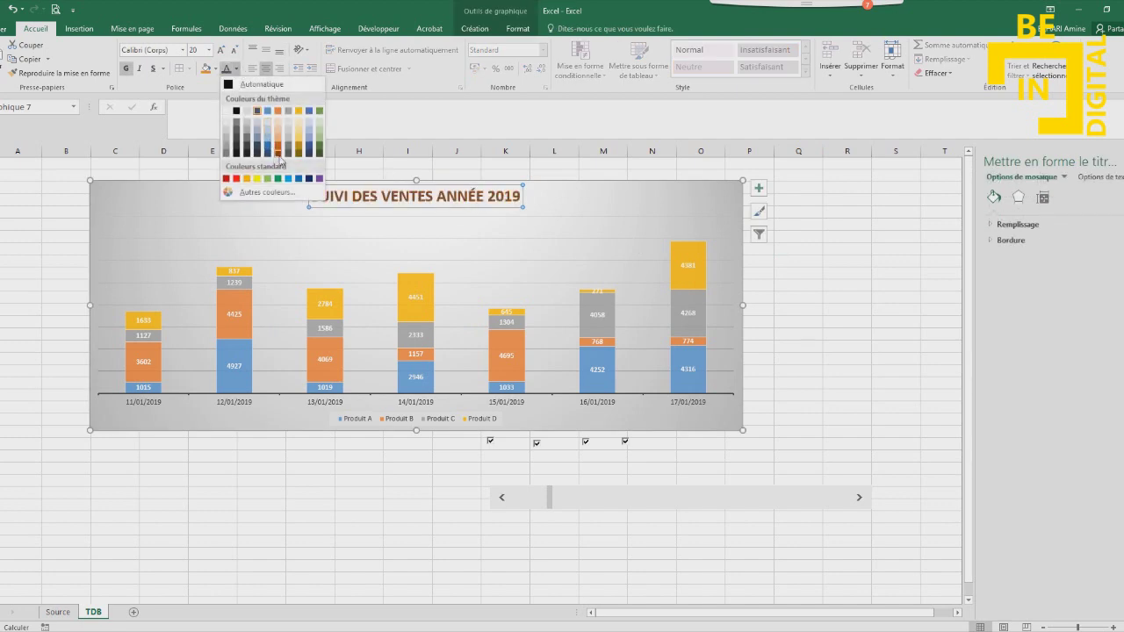
left_click(280, 151)
left_click(825, 259)
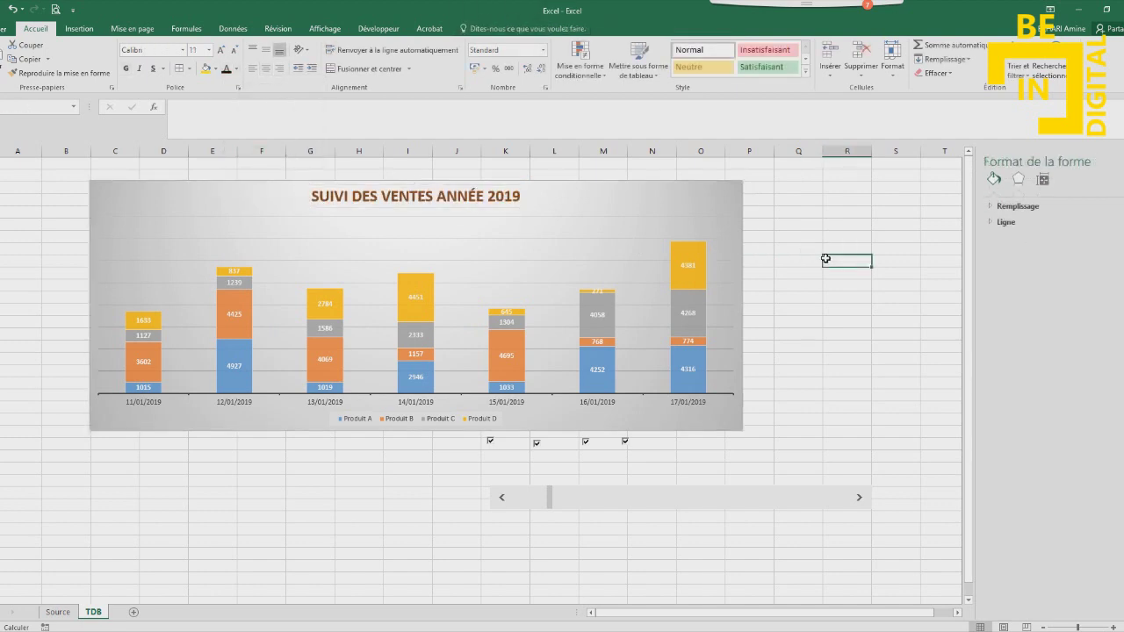
left_click(575, 398)
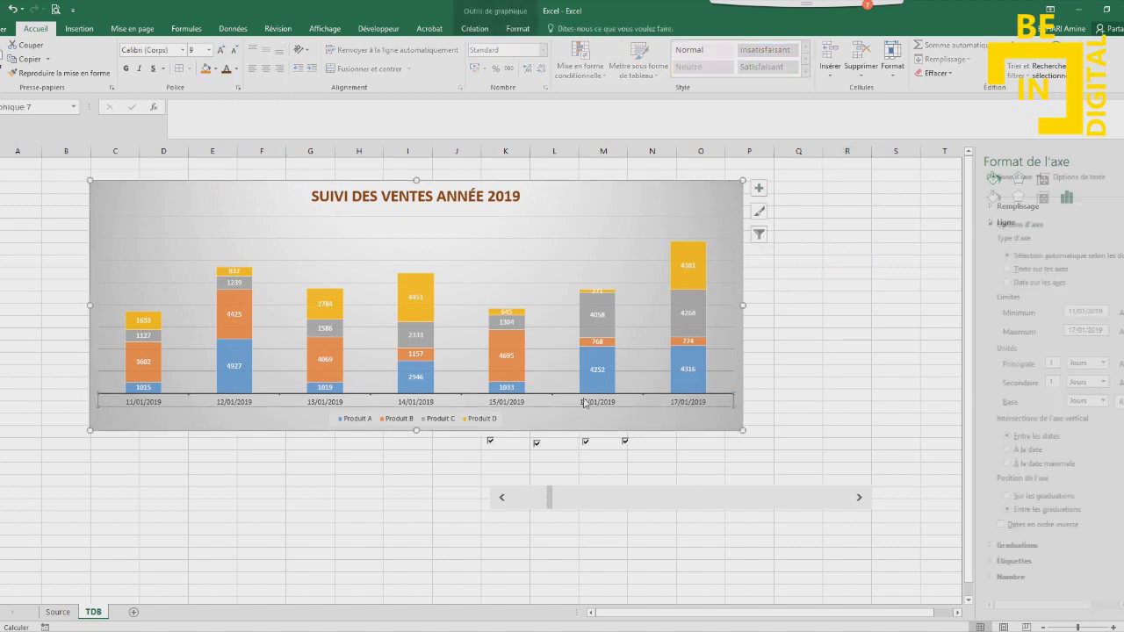
Set the date axis labels to Arial, size 10
left_click(182, 50)
left_click(167, 151)
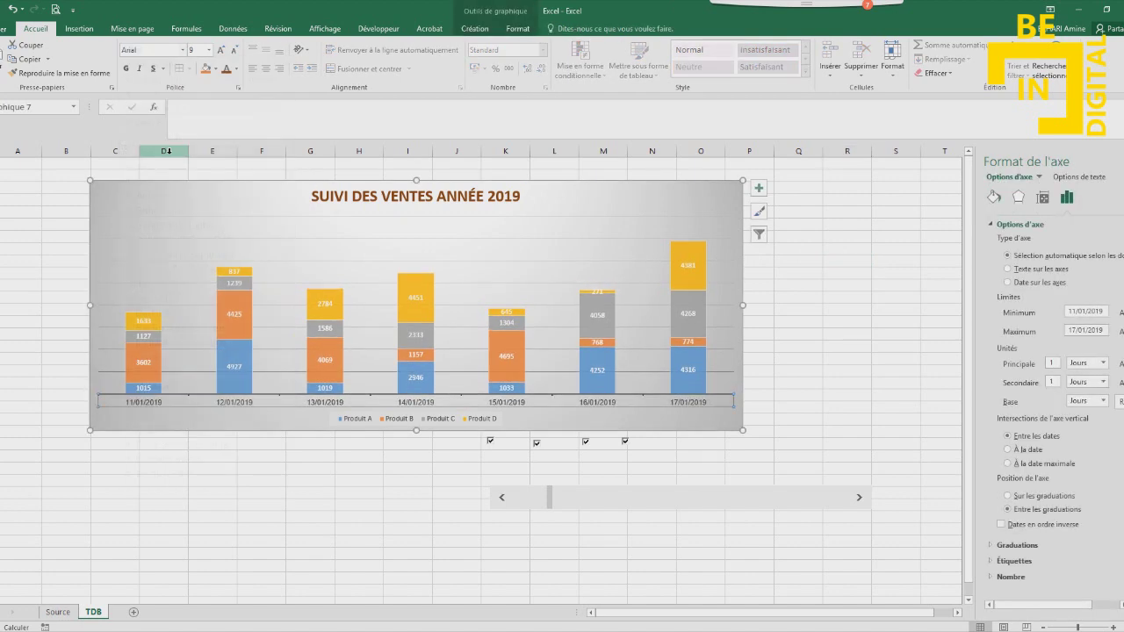
left_click(221, 50)
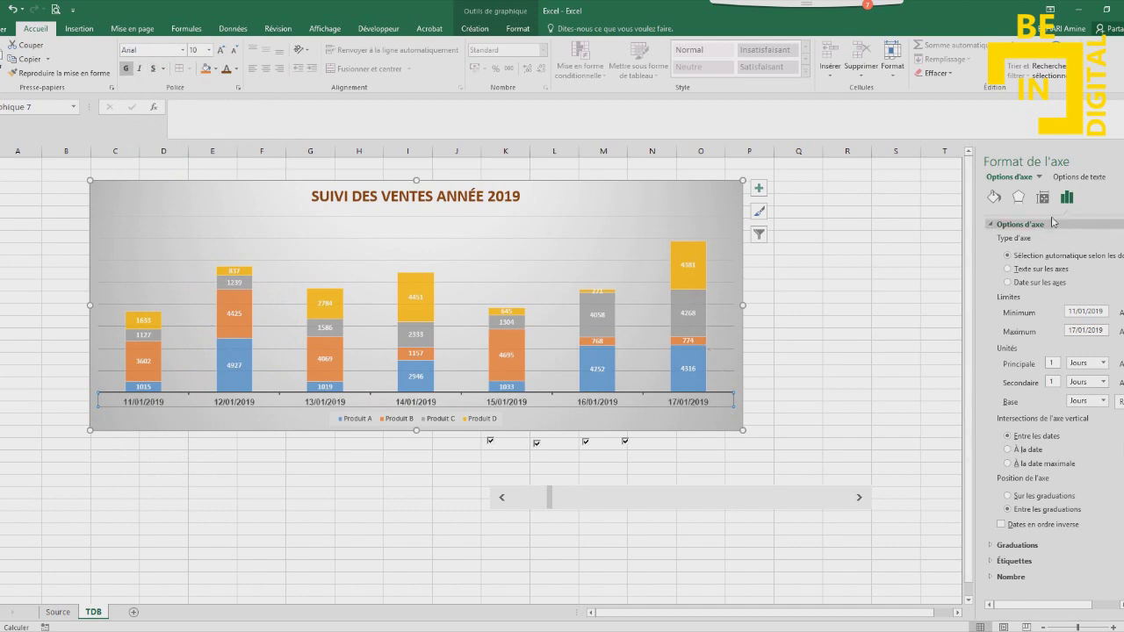
Add a vertical value axis and format its numbers as euro currency (Monétaire)
left_click(759, 188)
left_click(887, 199)
left_click(922, 208)
left_click(107, 254)
right_click(106, 233)
left_click(137, 369)
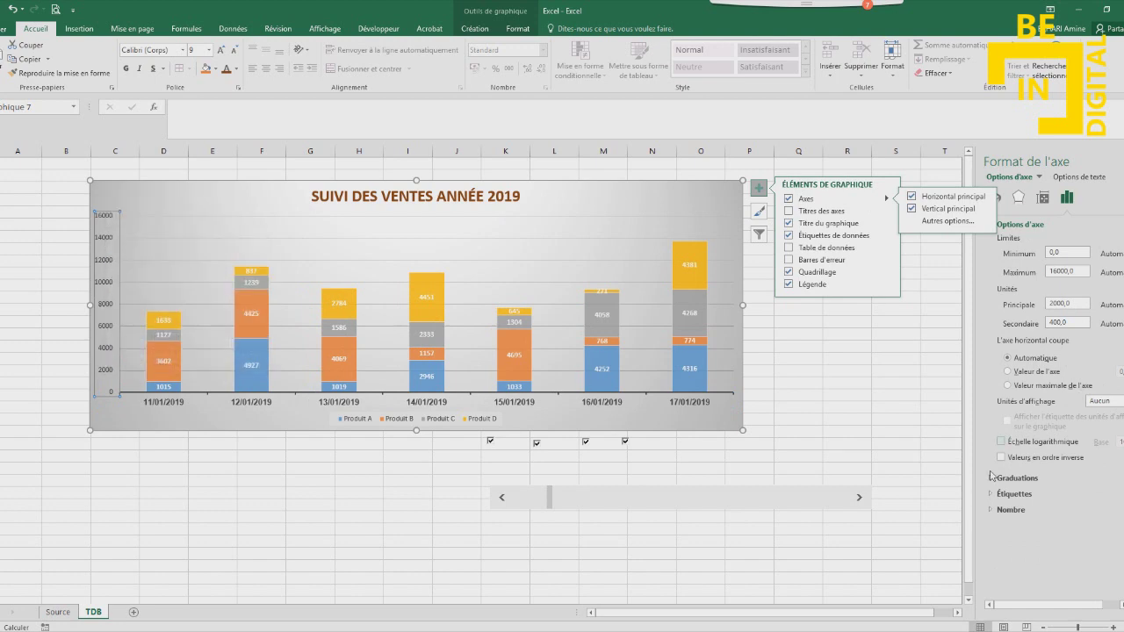
left_click(1009, 509)
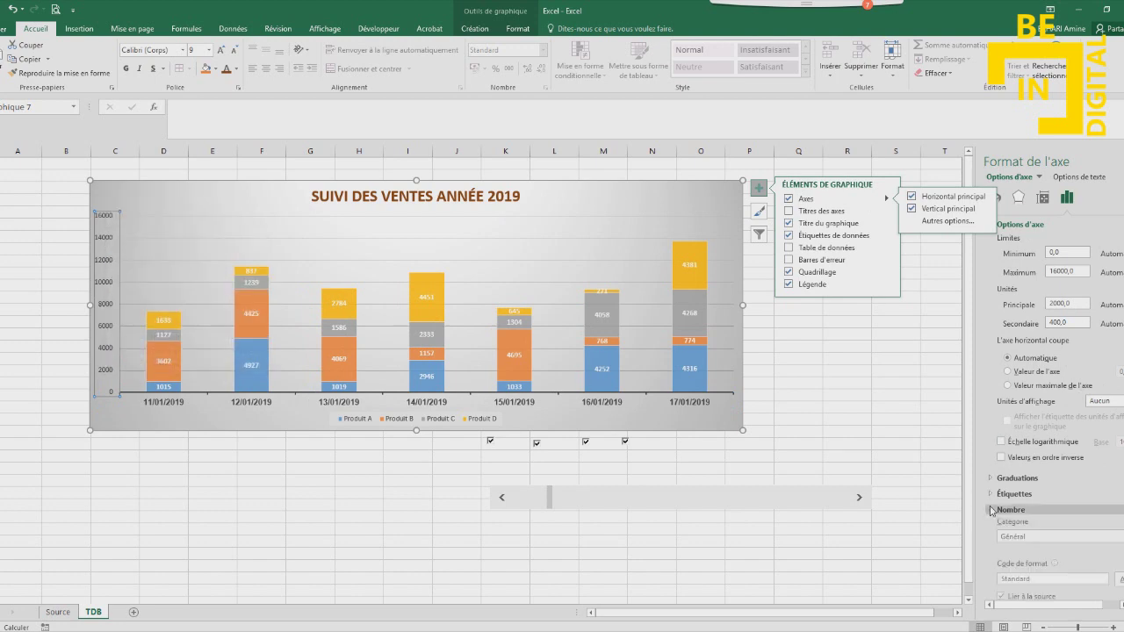
left_click(1053, 531)
left_click(1045, 526)
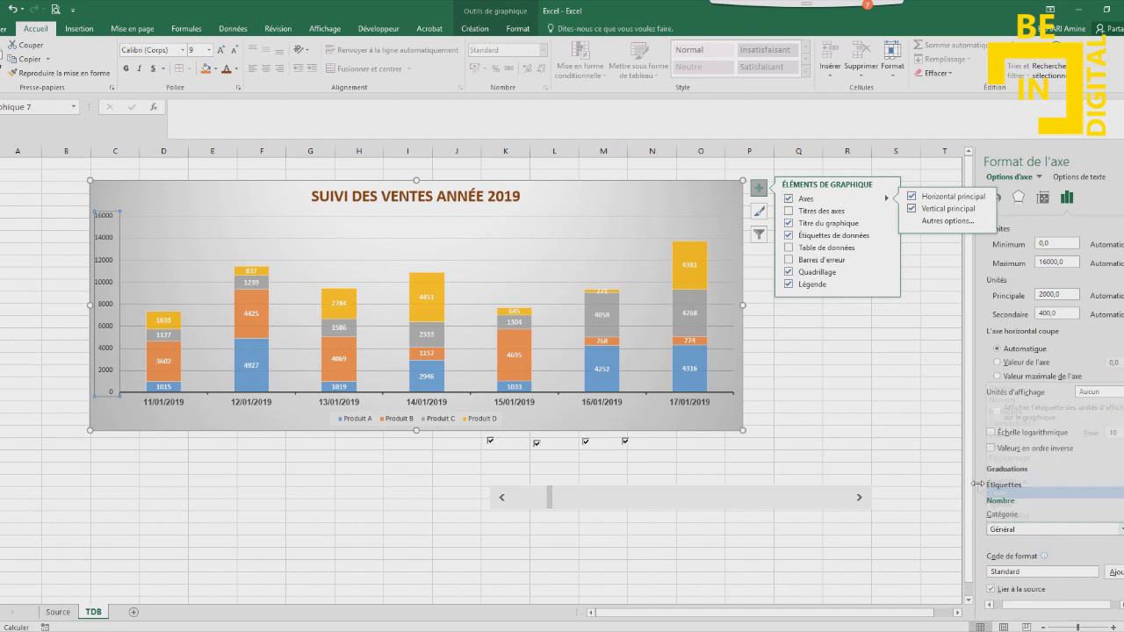
left_click(1053, 529)
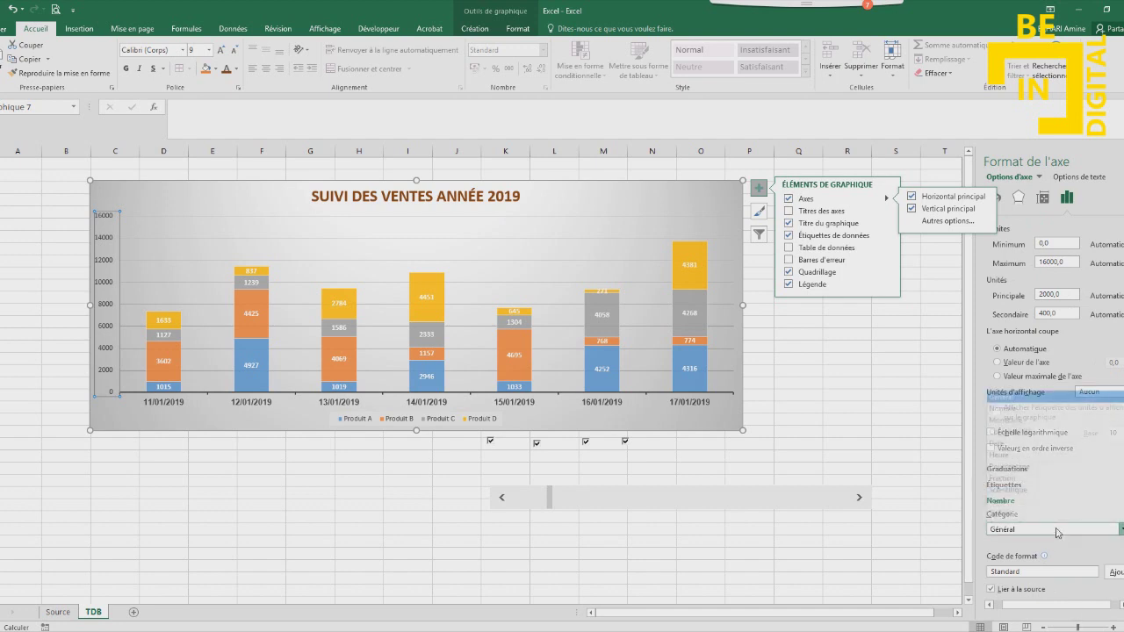
left_click(1025, 416)
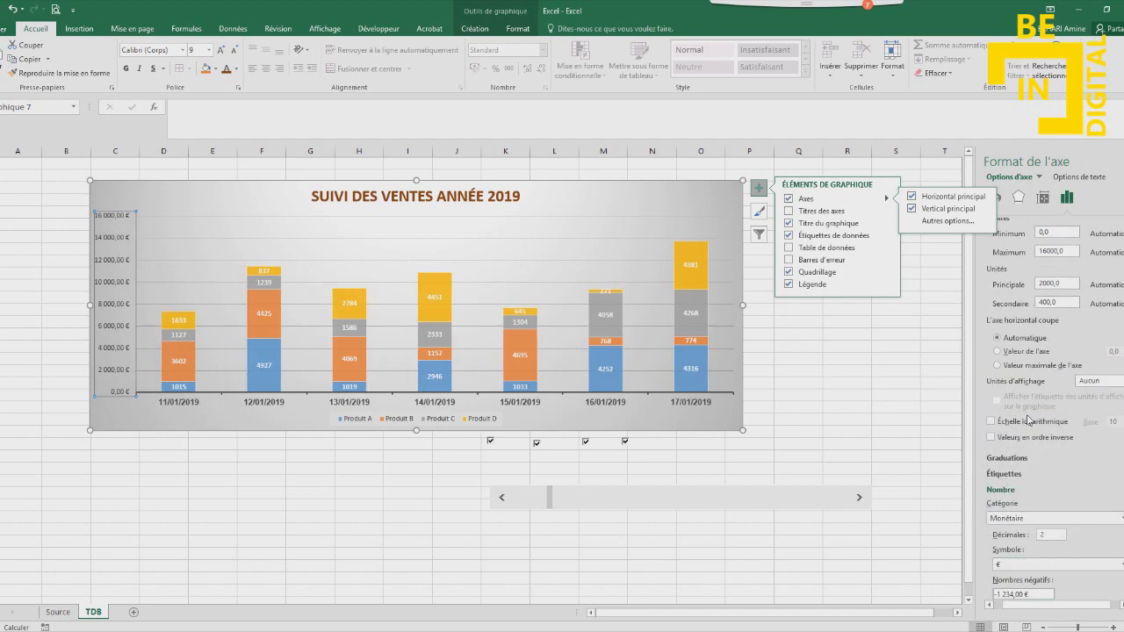
Set the vertical axis labels to Arial, size 8
left_click(183, 50)
left_click(146, 122)
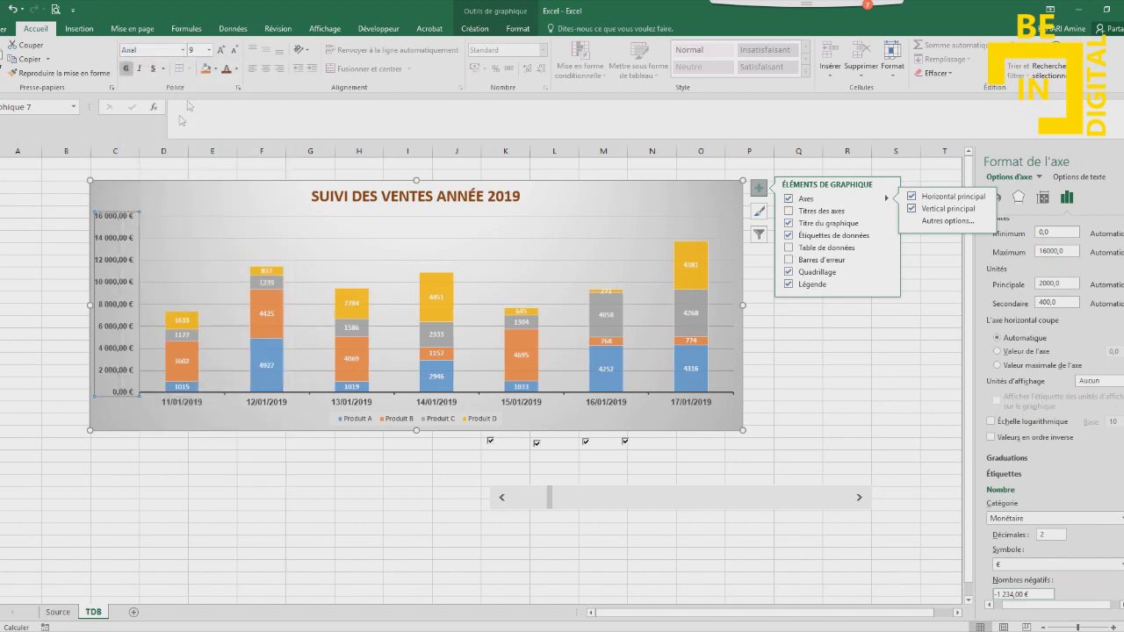
left_click(220, 53)
left_click(235, 54)
left_click(235, 54)
left_click(844, 384)
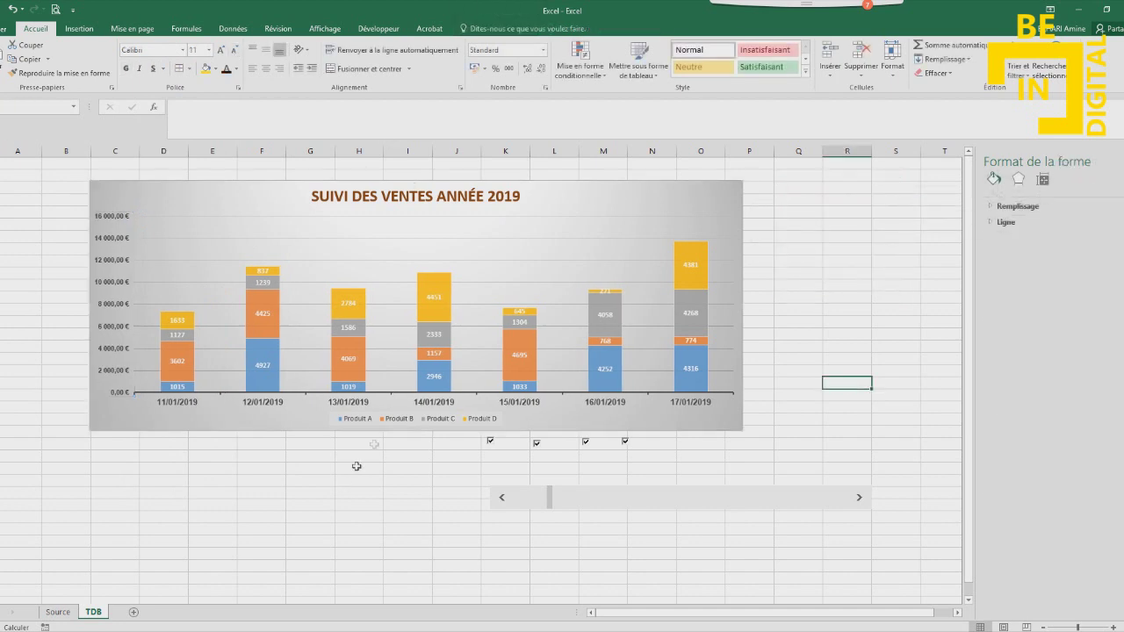
Untick all four Produit A–D checkboxes to empty the chart, then tick them again
left_click(492, 446)
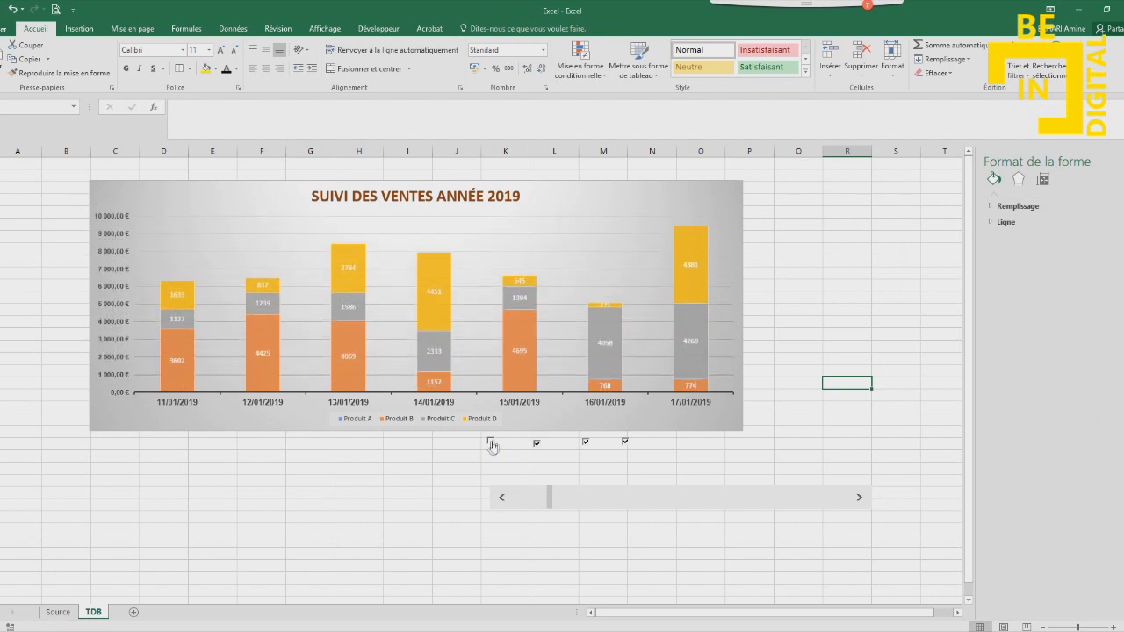
left_click(536, 446)
left_click(585, 443)
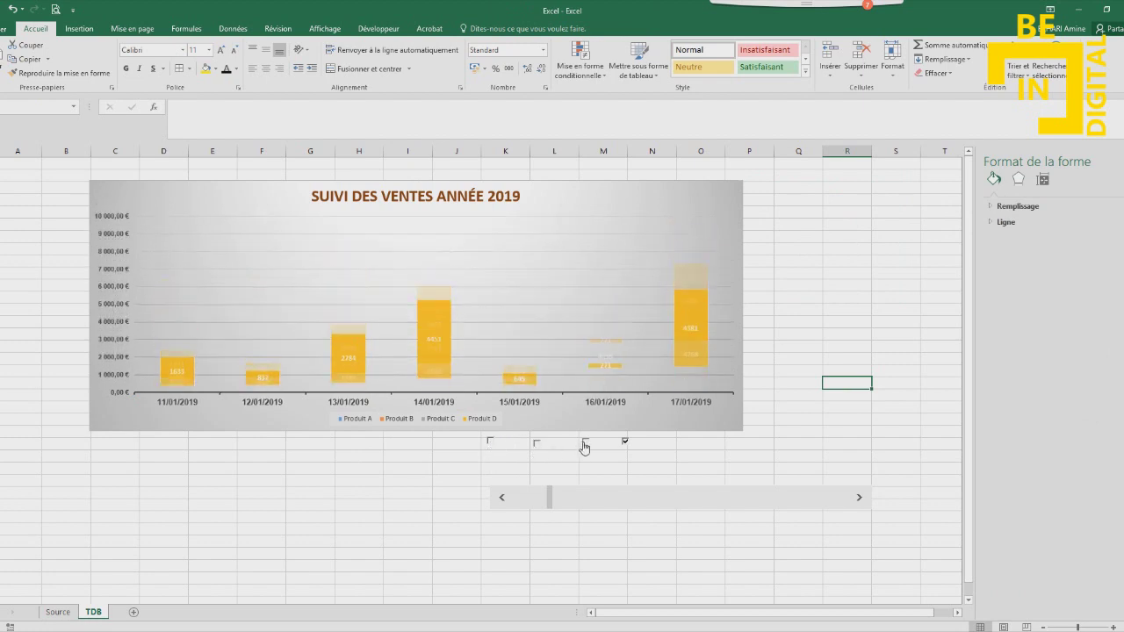
left_click(626, 444)
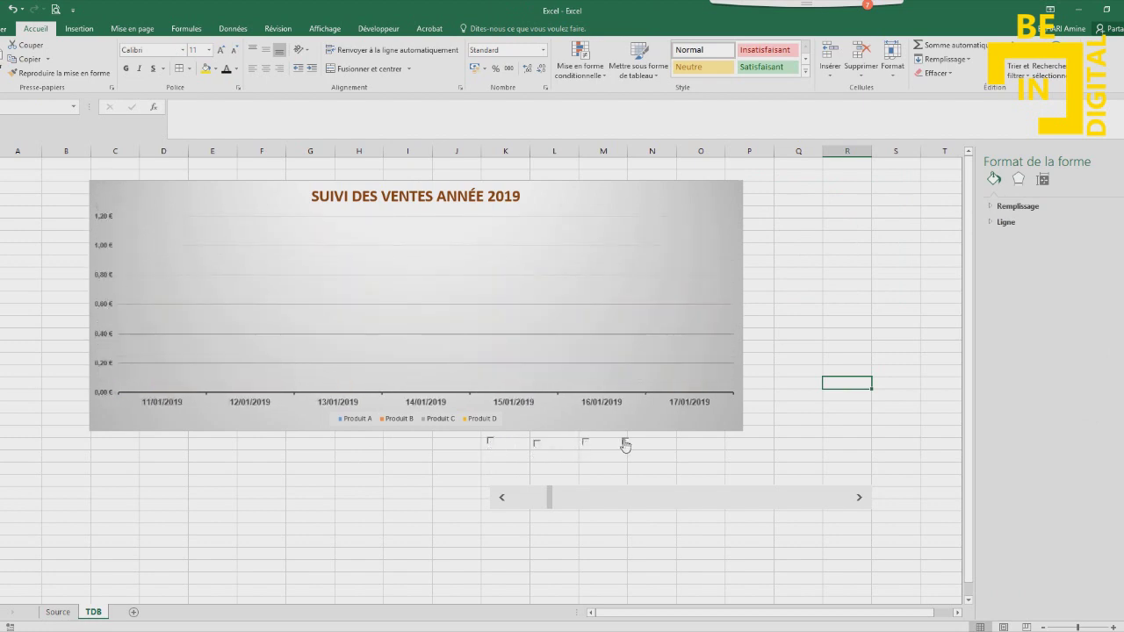
left_click(490, 445)
left_click(537, 445)
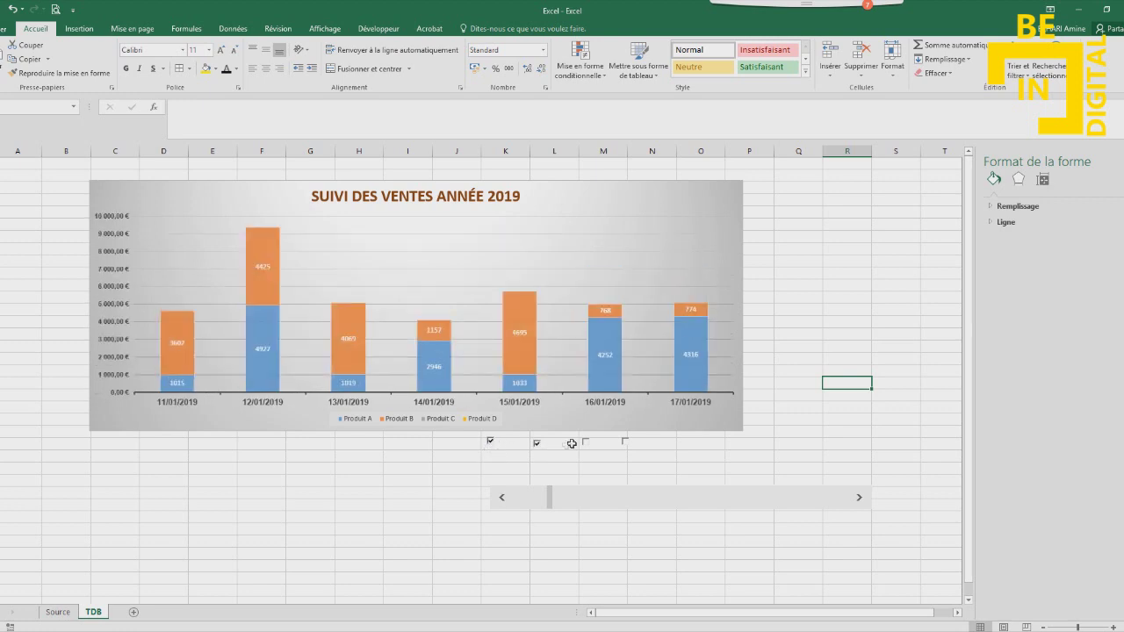
left_click(586, 445)
left_click(625, 444)
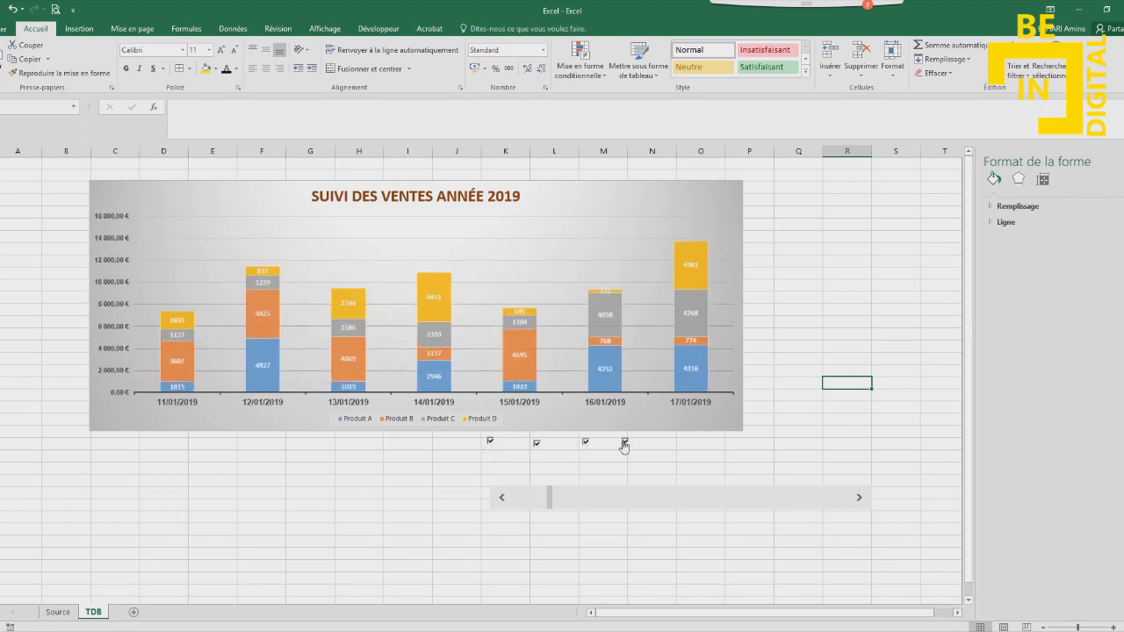
Step the scrollbar forward to 01/02/2019, then drag its thumb to 11/04–17/04/2019
left_click(859, 498)
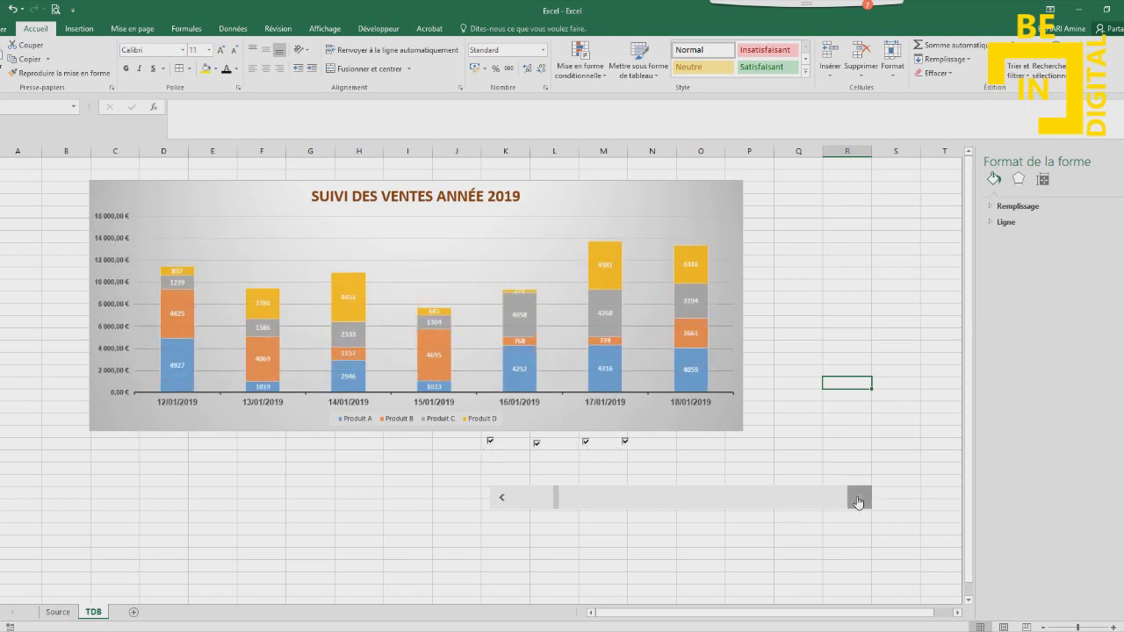
left_click(859, 497)
left_click(859, 500)
left_click(859, 499)
left_click(859, 500)
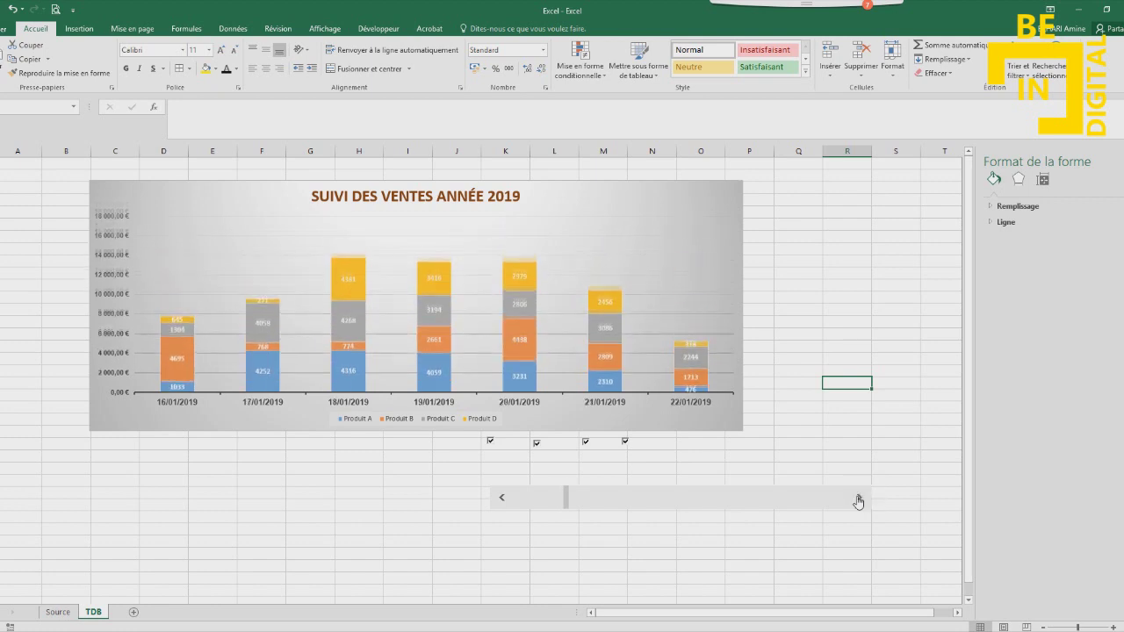
left_click(858, 499)
left_click(859, 500)
left_click(859, 499)
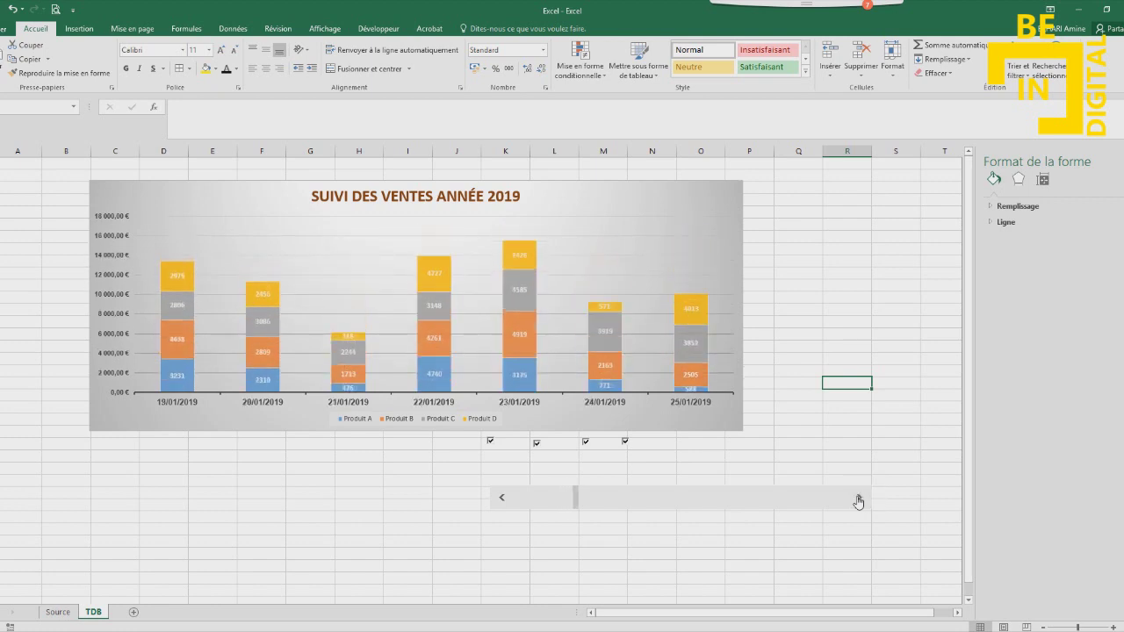
left_click(859, 499)
left_click(859, 500)
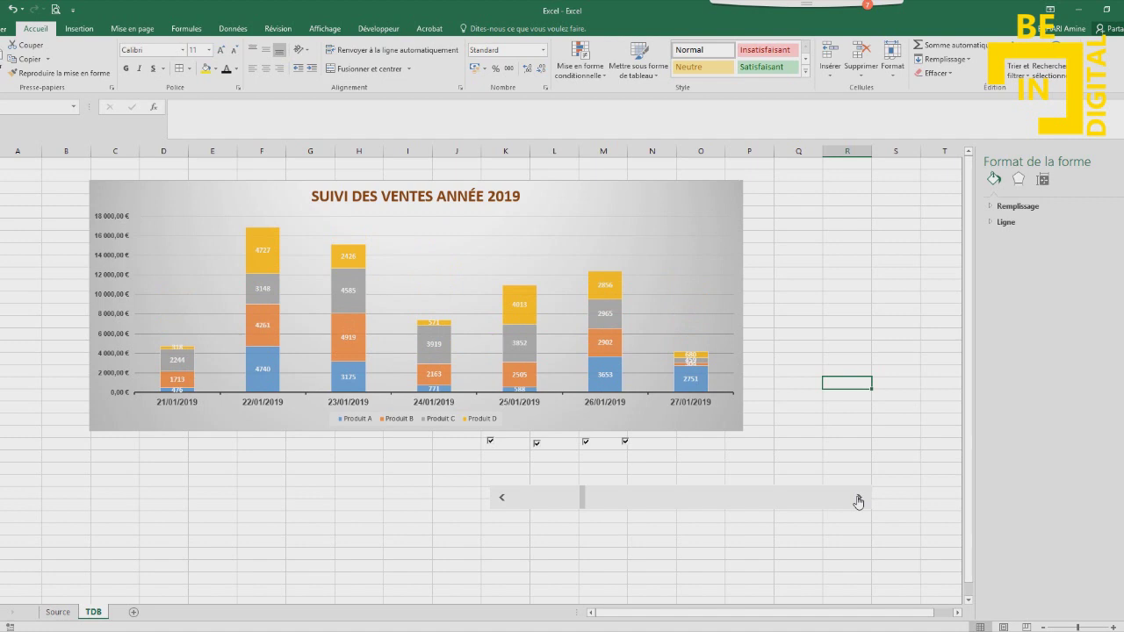
left_click(859, 499)
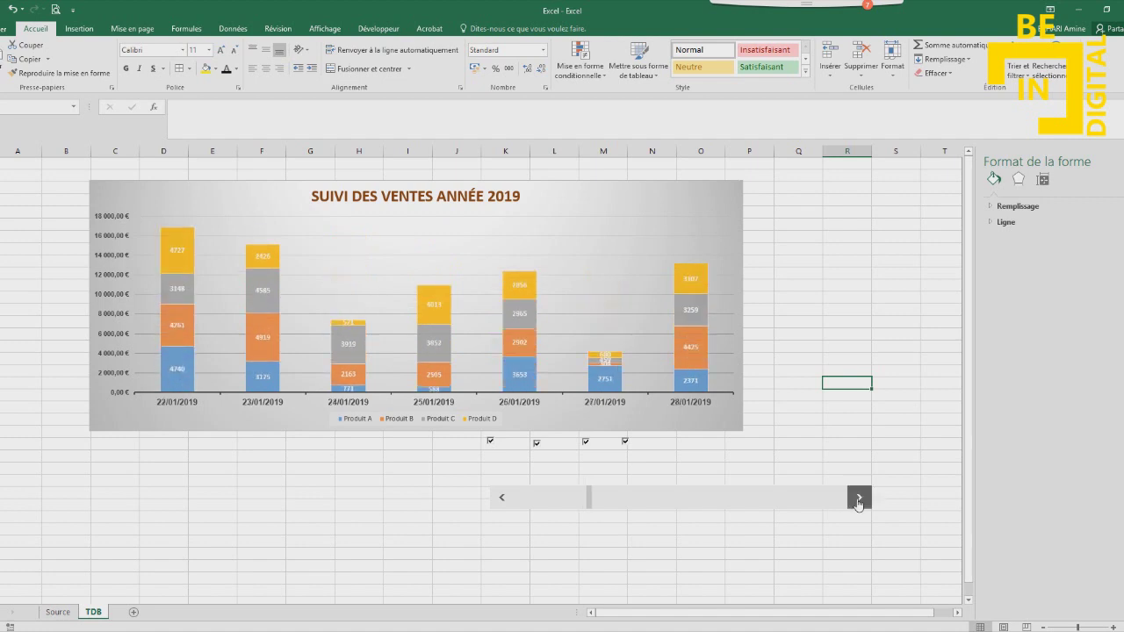
left_click(859, 499)
left_click(858, 499)
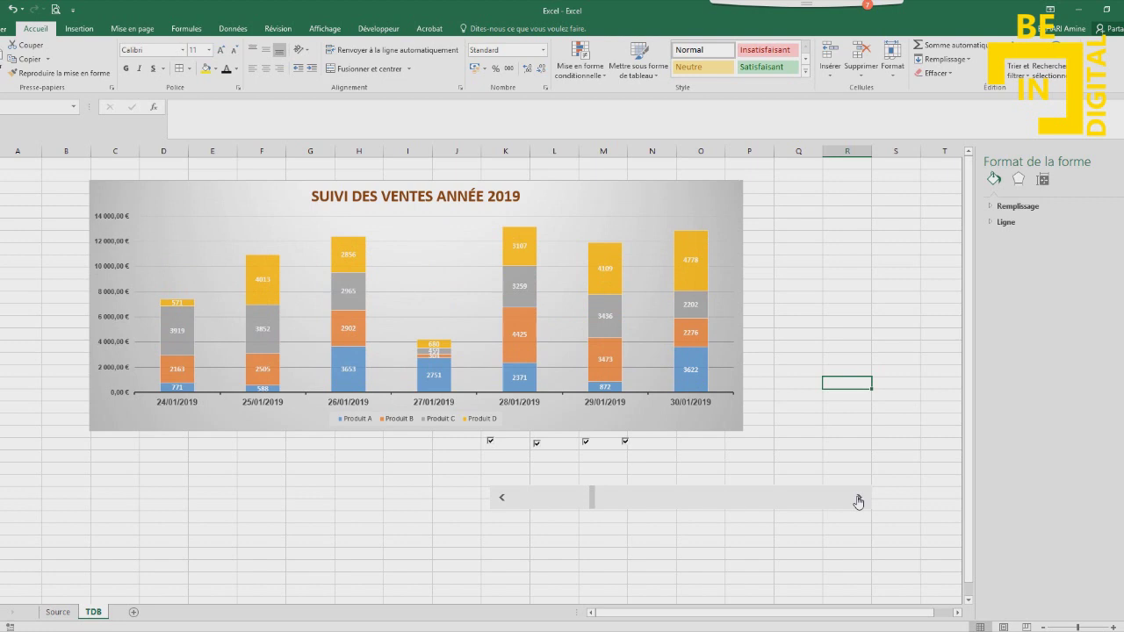
left_click(858, 499)
left_click(859, 500)
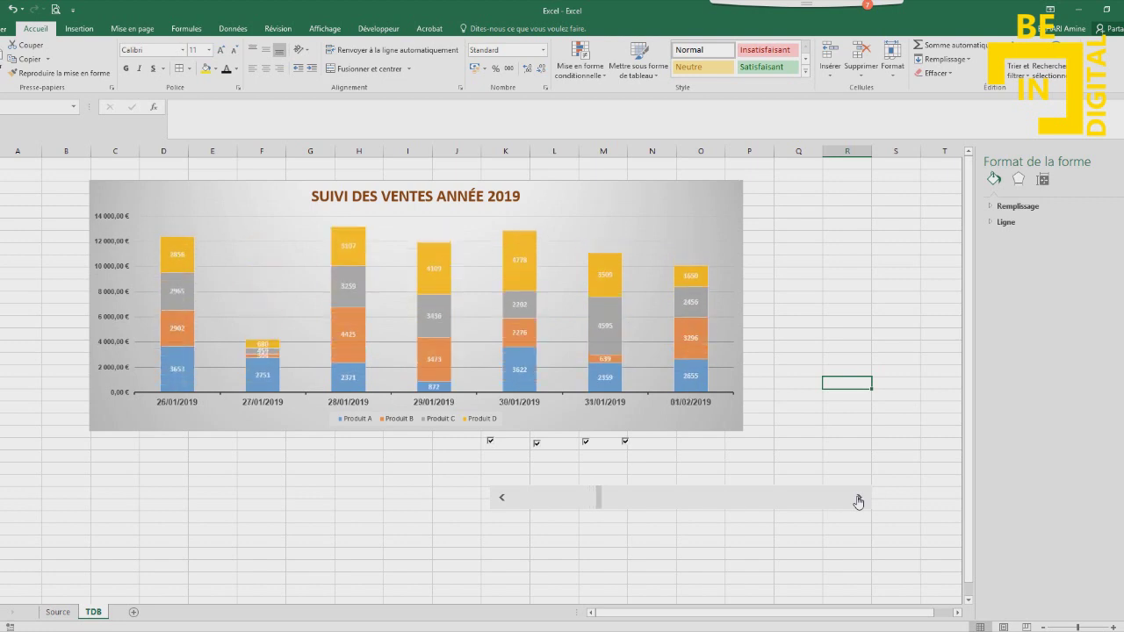
left_click_drag(859, 501, 860, 501)
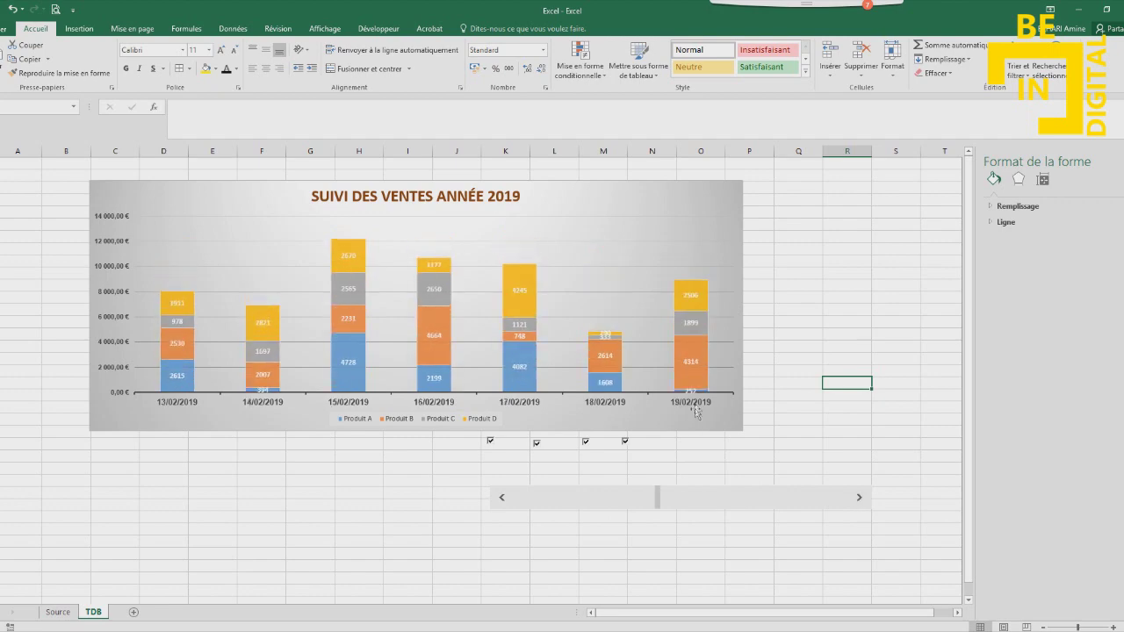
left_click_drag(658, 508, 845, 507)
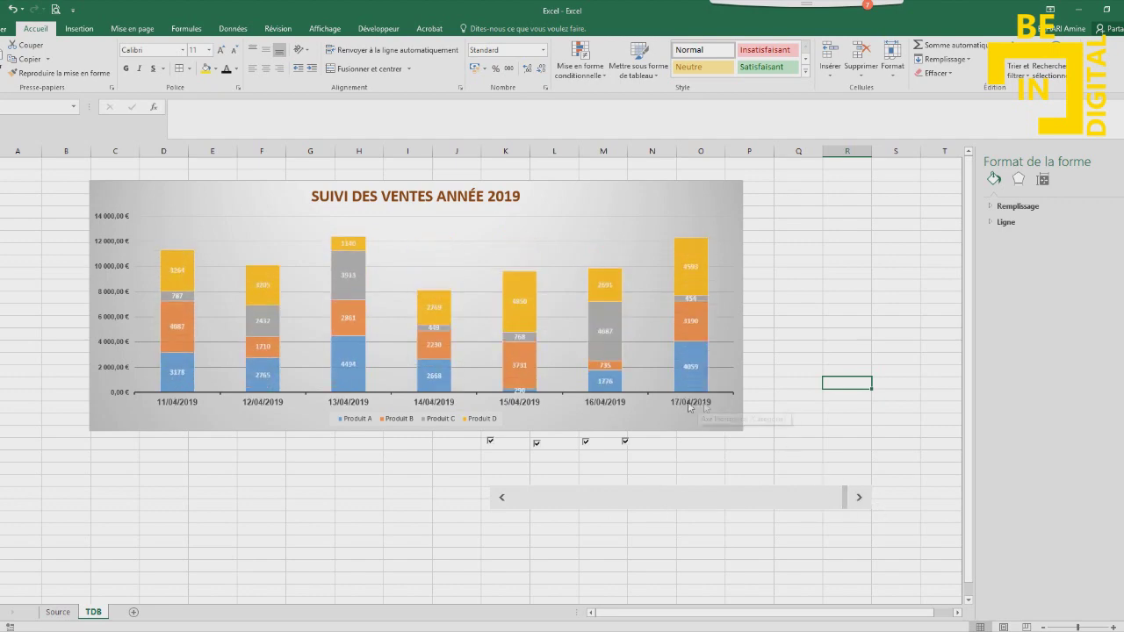
left_click(58, 612)
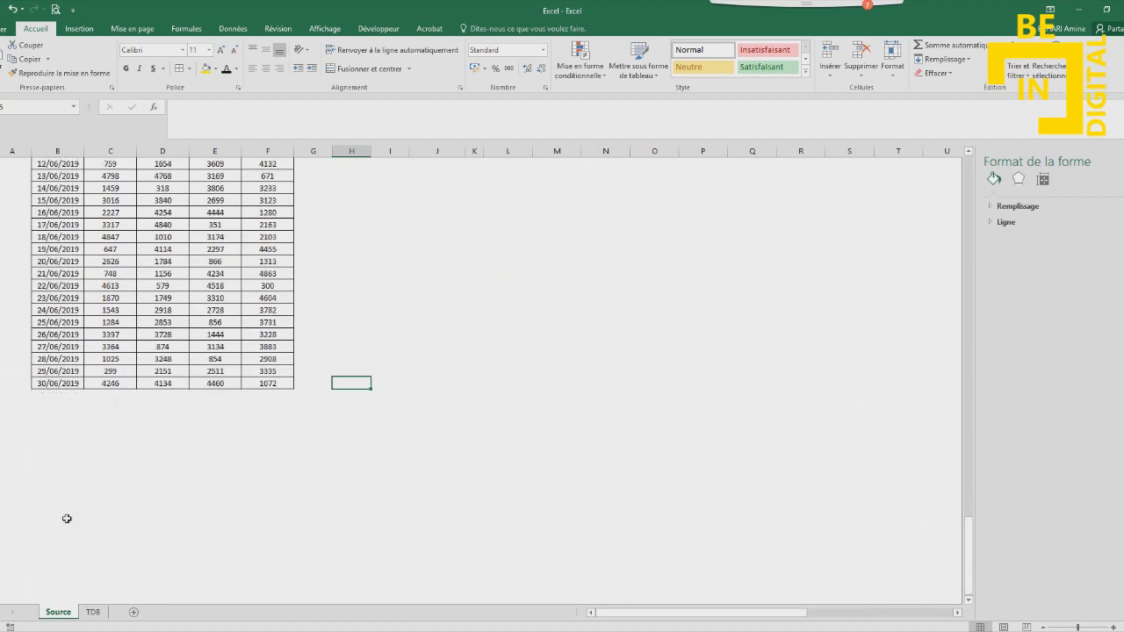
Extend column B's dates from 30/06/2019 down to 31/12/2019
left_click(60, 344)
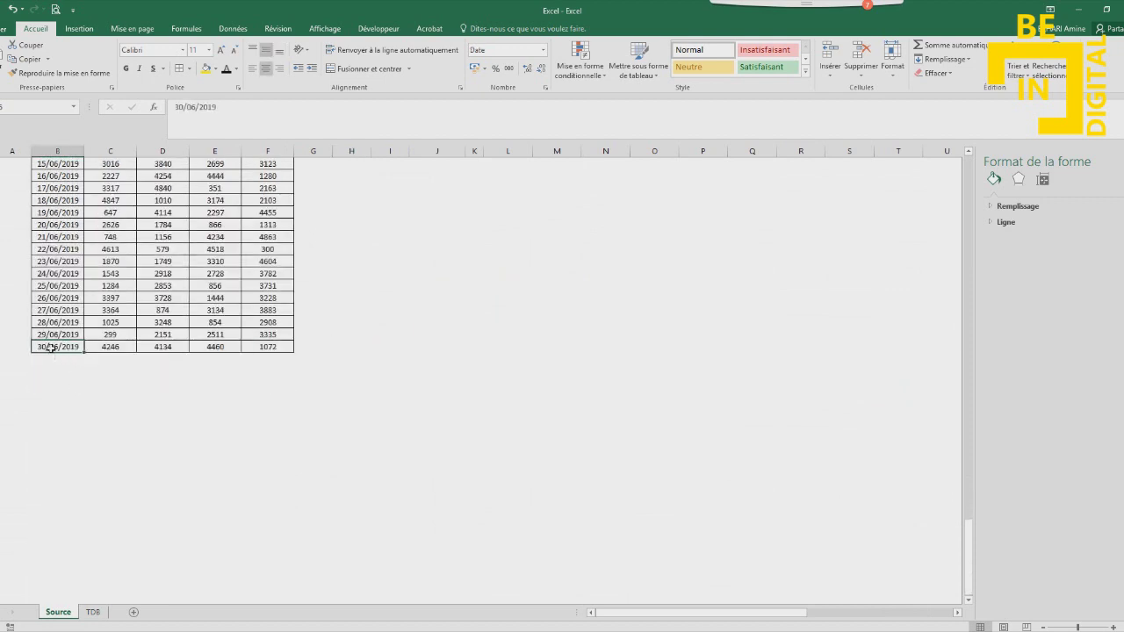
left_click_drag(85, 355, 89, 611)
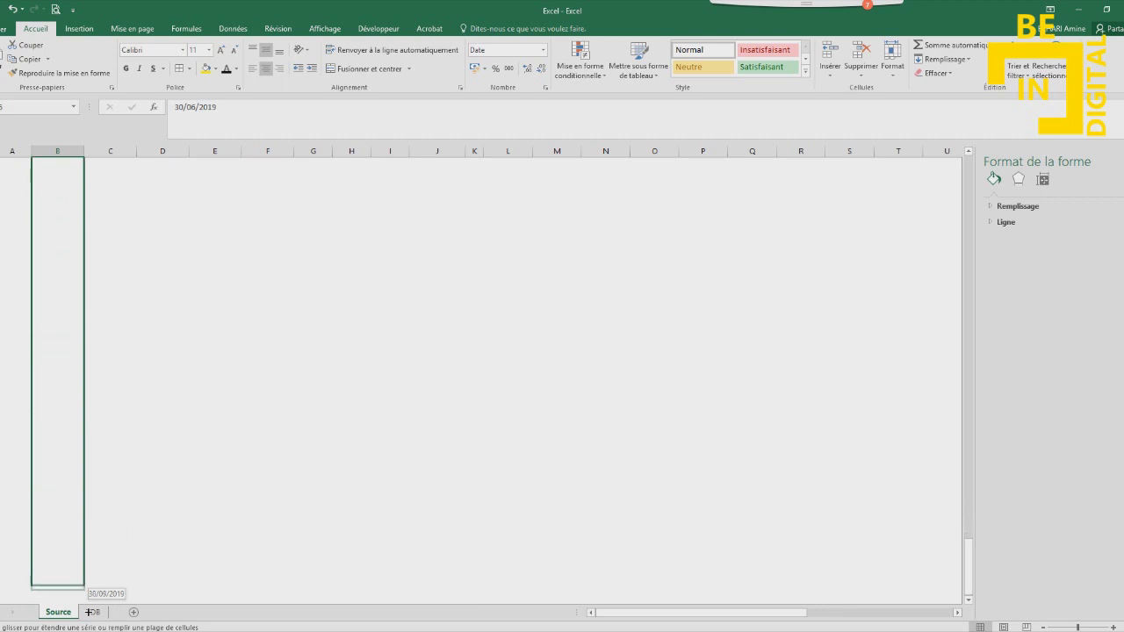
left_click_drag(89, 612, 88, 618)
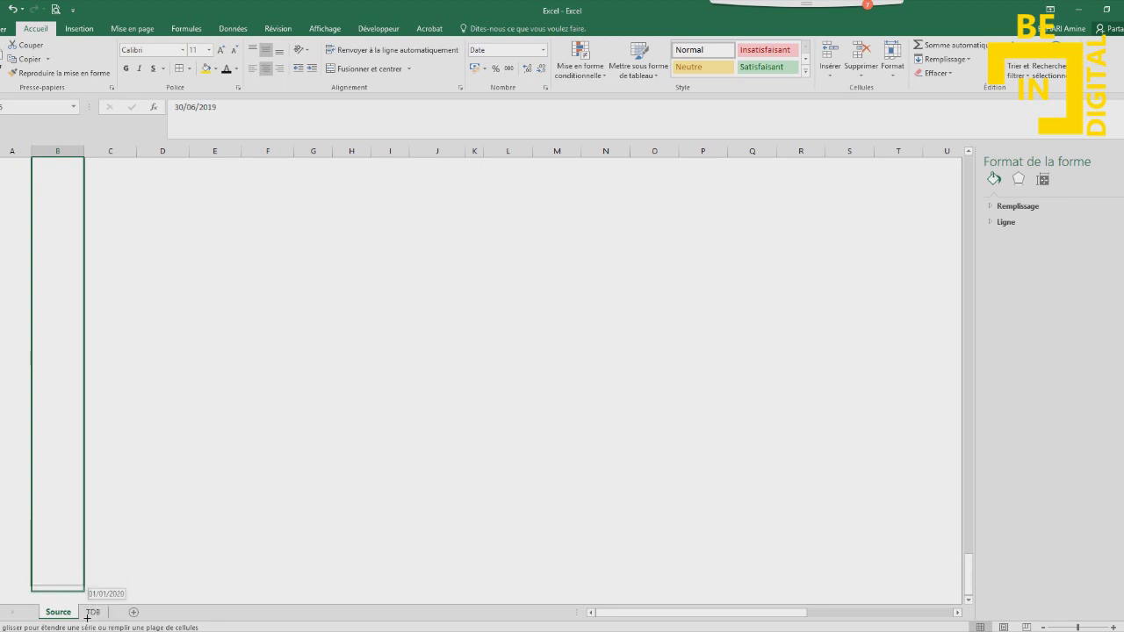
left_click_drag(87, 617, 84, 523)
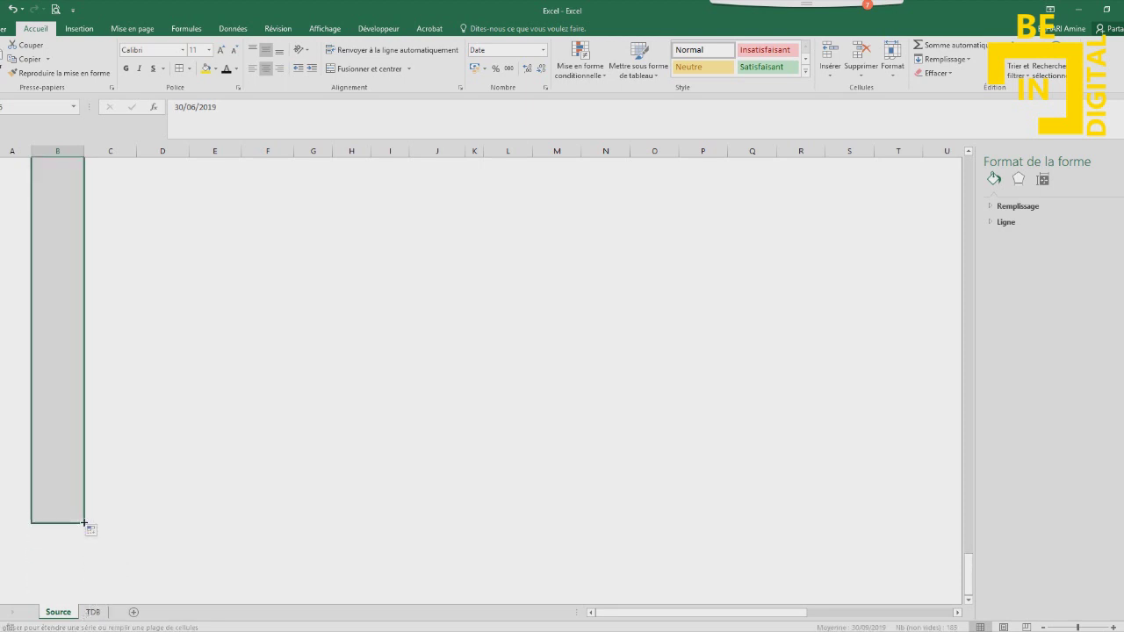
left_click(6, 346)
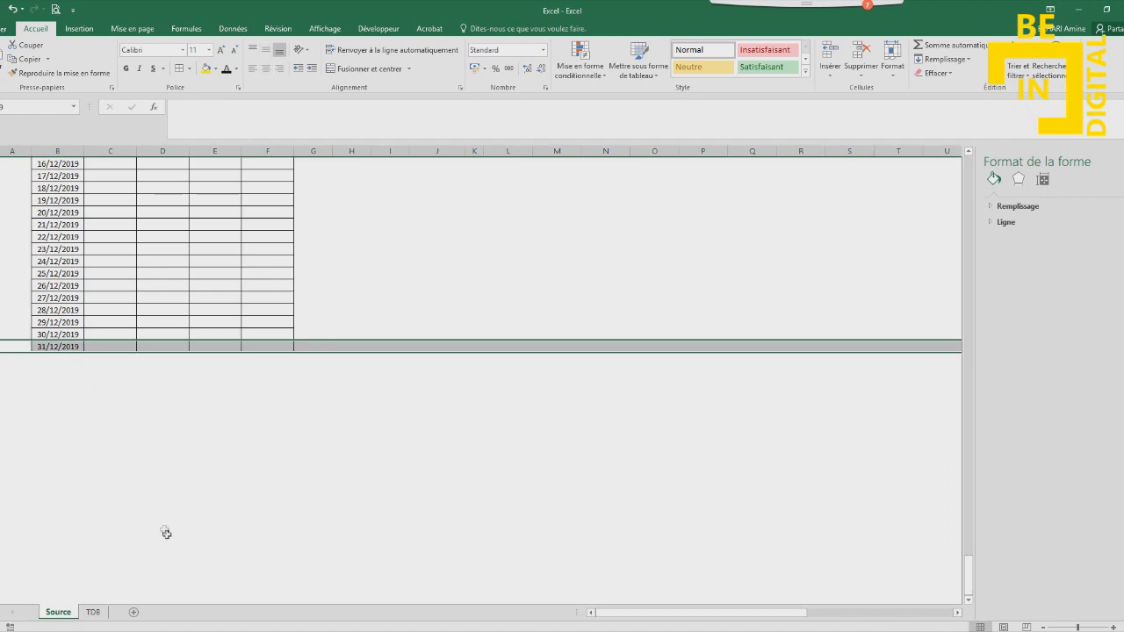
left_click(93, 612)
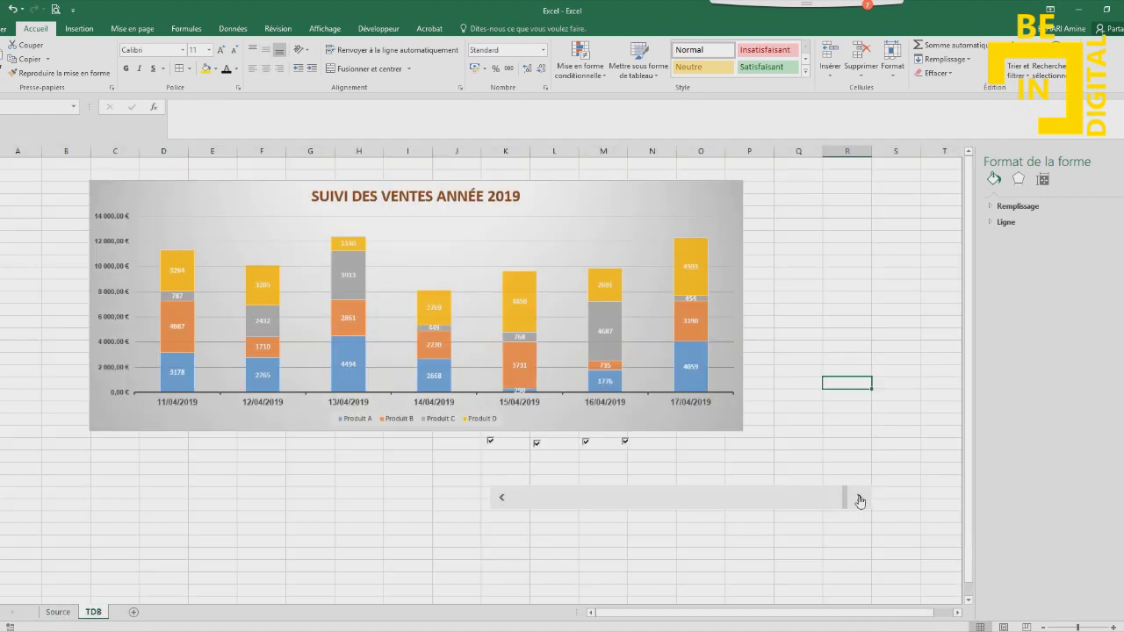
Inspect the scroller's Format de contrôle settings and verify Source ends at 31/12/2019
left_click(716, 497)
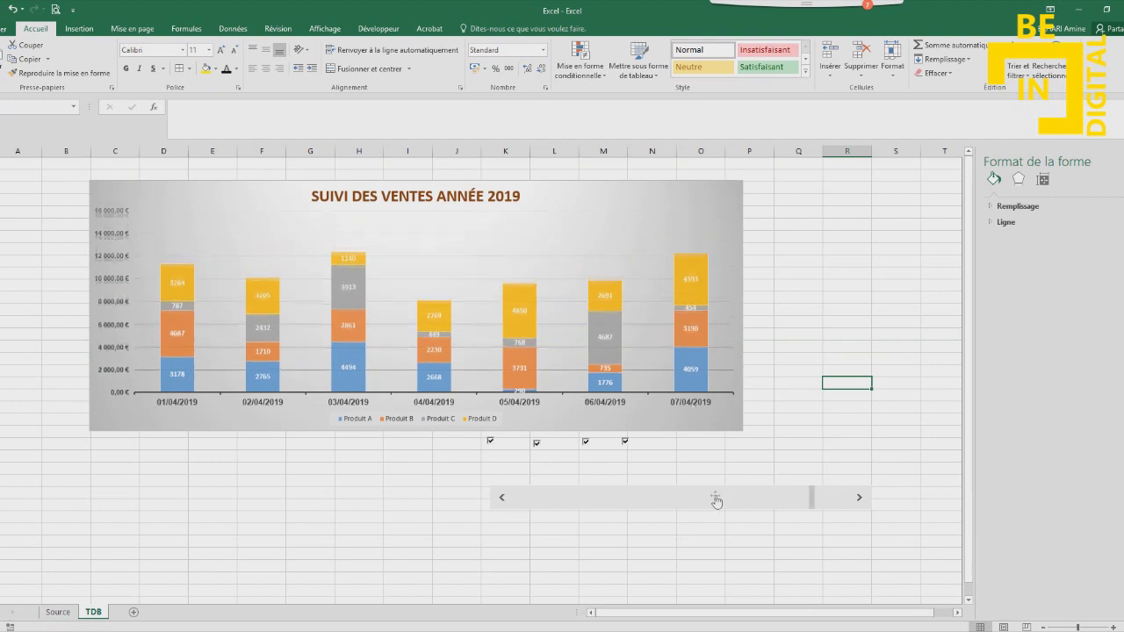
right_click(715, 497)
left_click(740, 601)
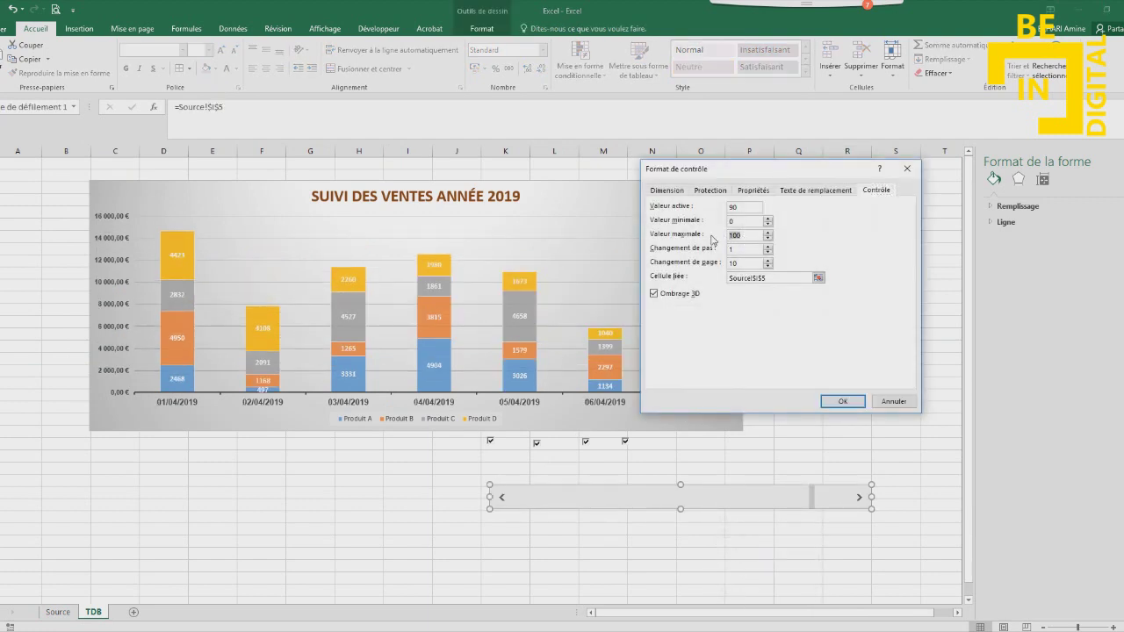
left_click(894, 402)
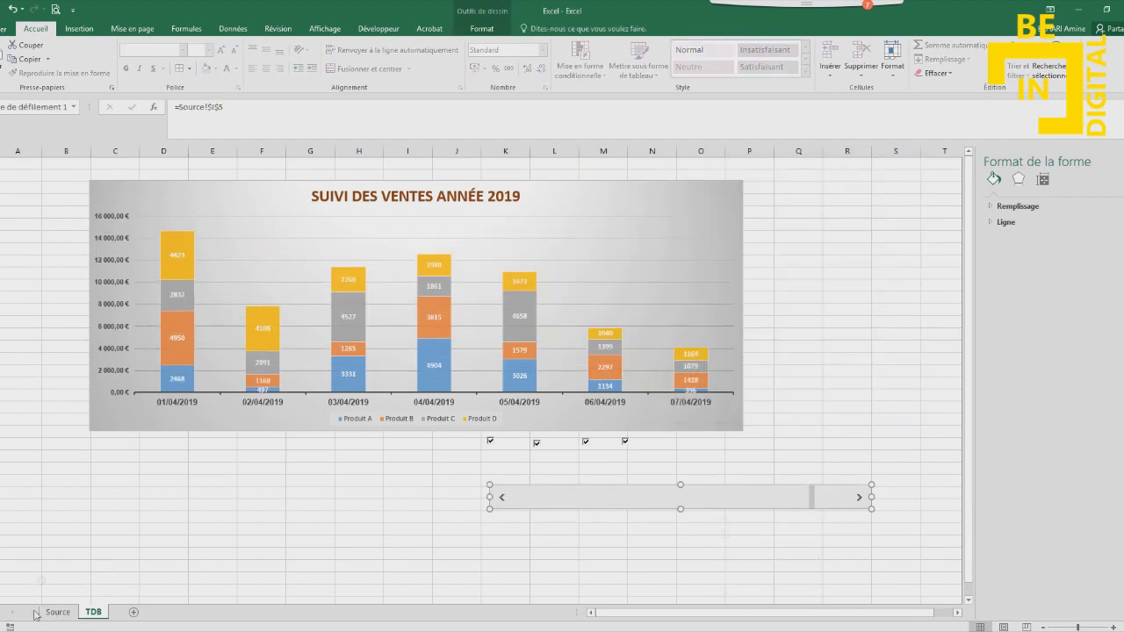
key("ctrl+Page_Up")
left_click(55, 347)
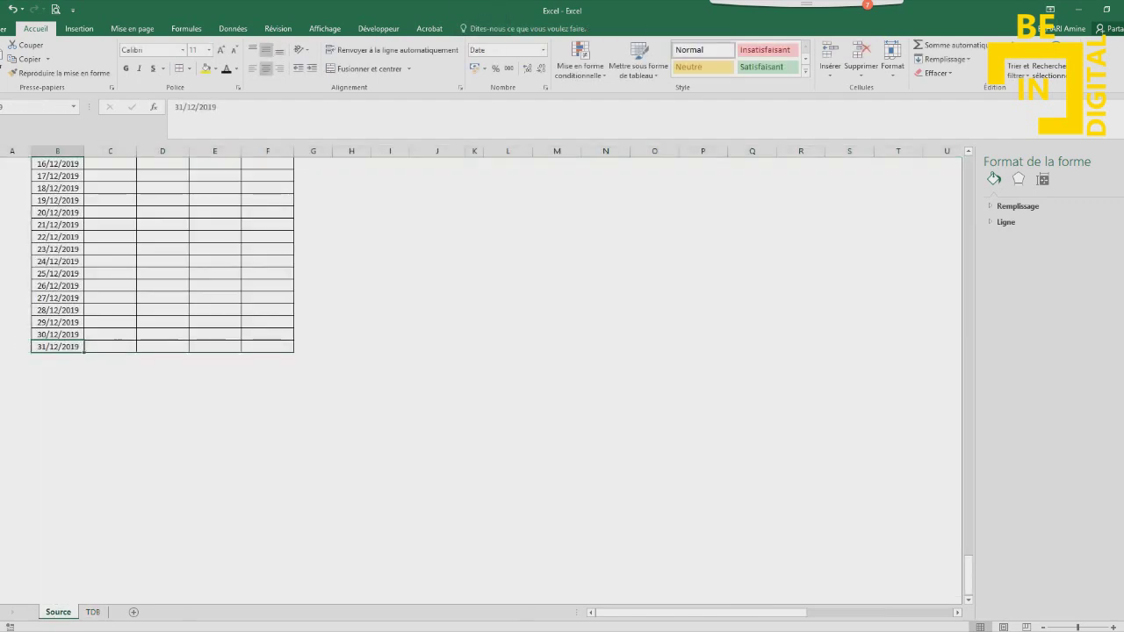
left_click(92, 611)
Set the date scroller's Valeur maximale to 369 and test it at the far right
right_click(746, 506)
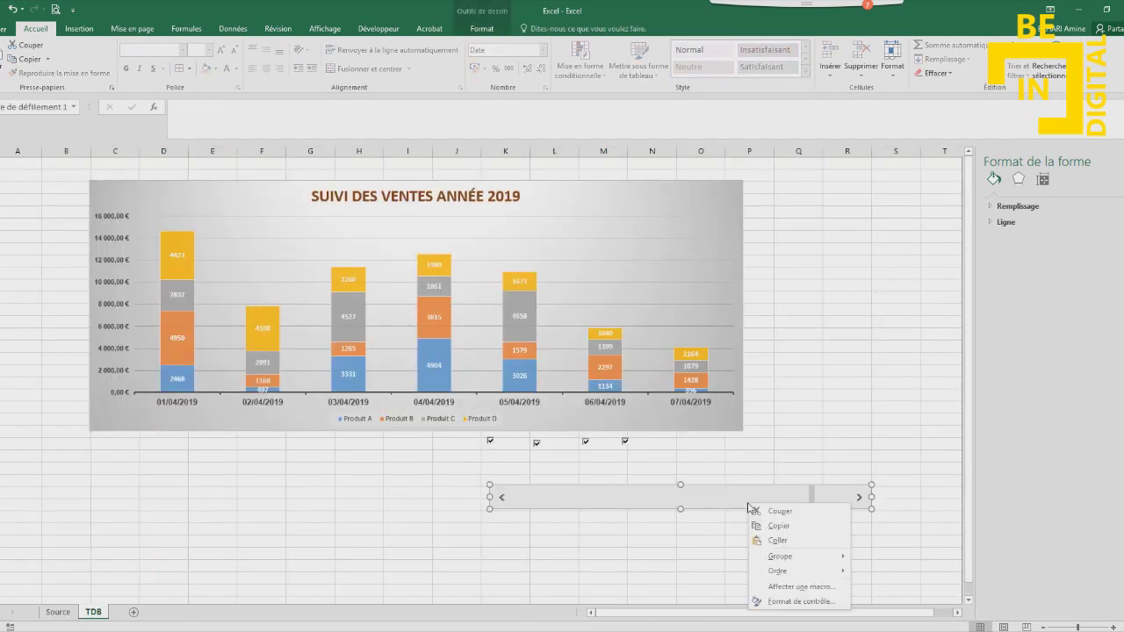
left_click(780, 602)
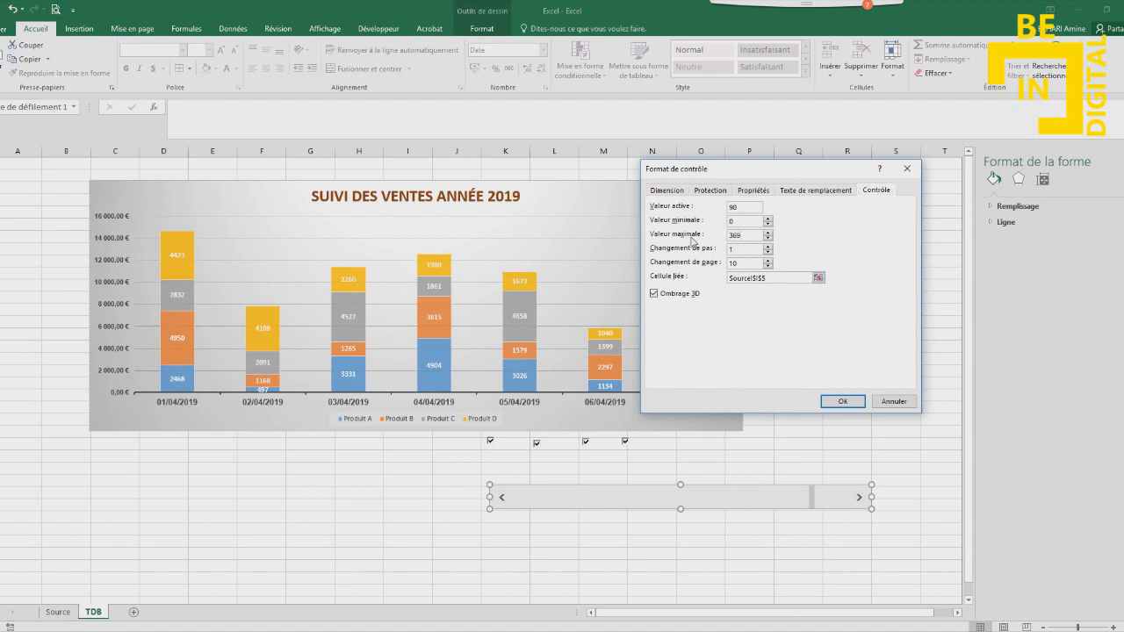
left_click(841, 401)
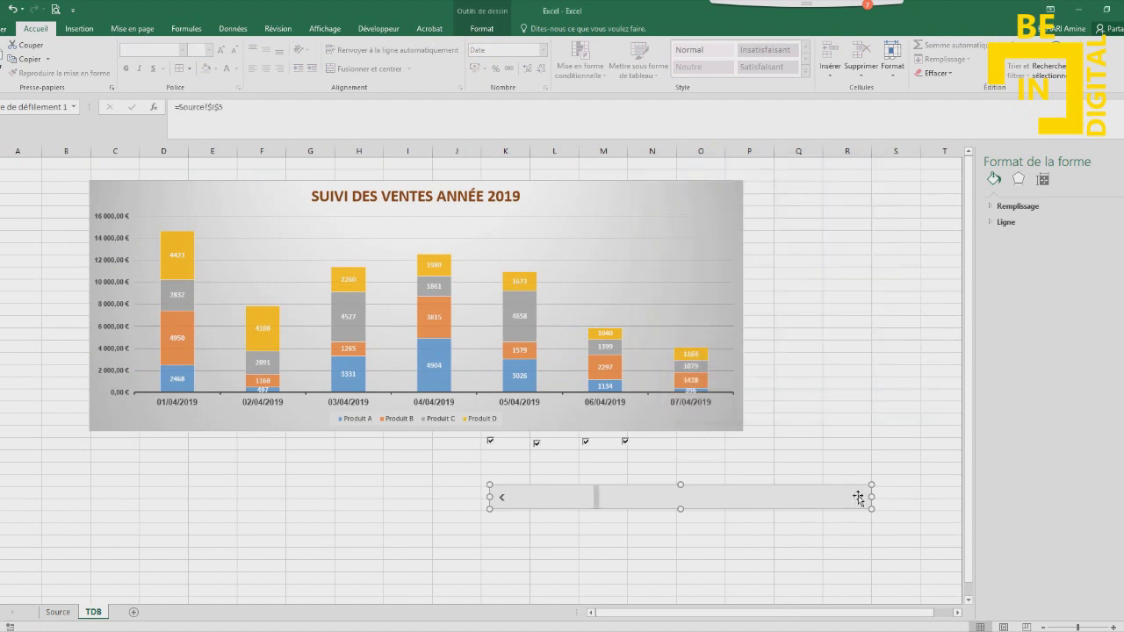
key("Escape")
left_click_drag(602, 500, 867, 505)
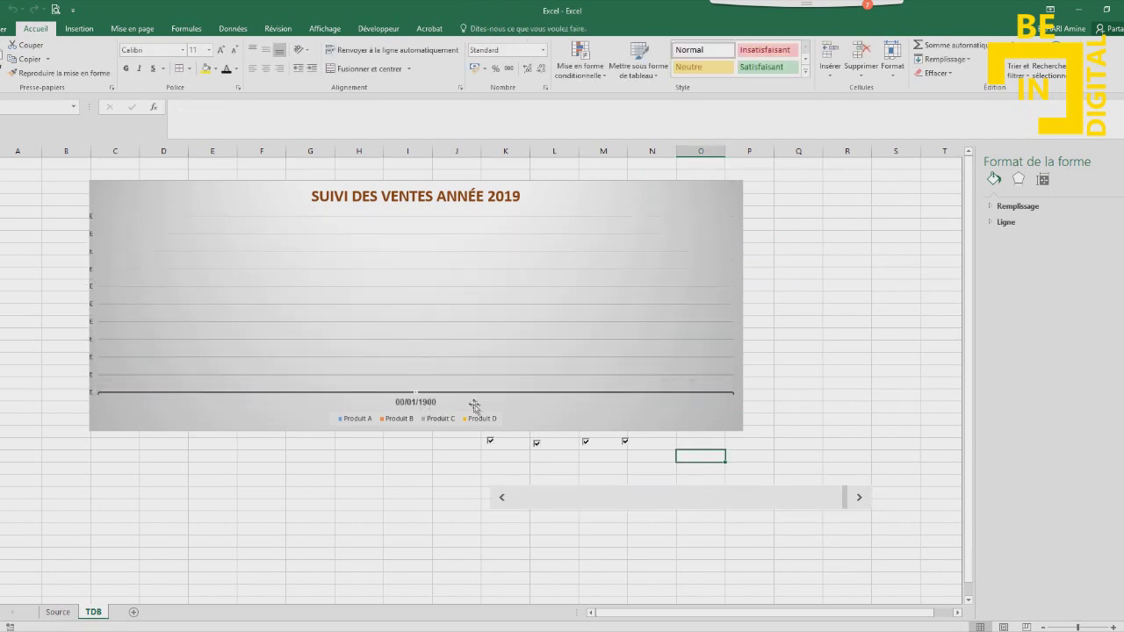
Scroll the chart's date window forward through the year toward late December with the scroll bar
left_click(504, 499)
left_click_drag(597, 508, 816, 506)
left_click(860, 498)
left_click(860, 498)
left_click(860, 498)
left_click(861, 497)
left_click(860, 498)
left_click(860, 498)
left_click(860, 500)
left_click(861, 500)
left_click(861, 499)
left_click(860, 498)
left_click(861, 499)
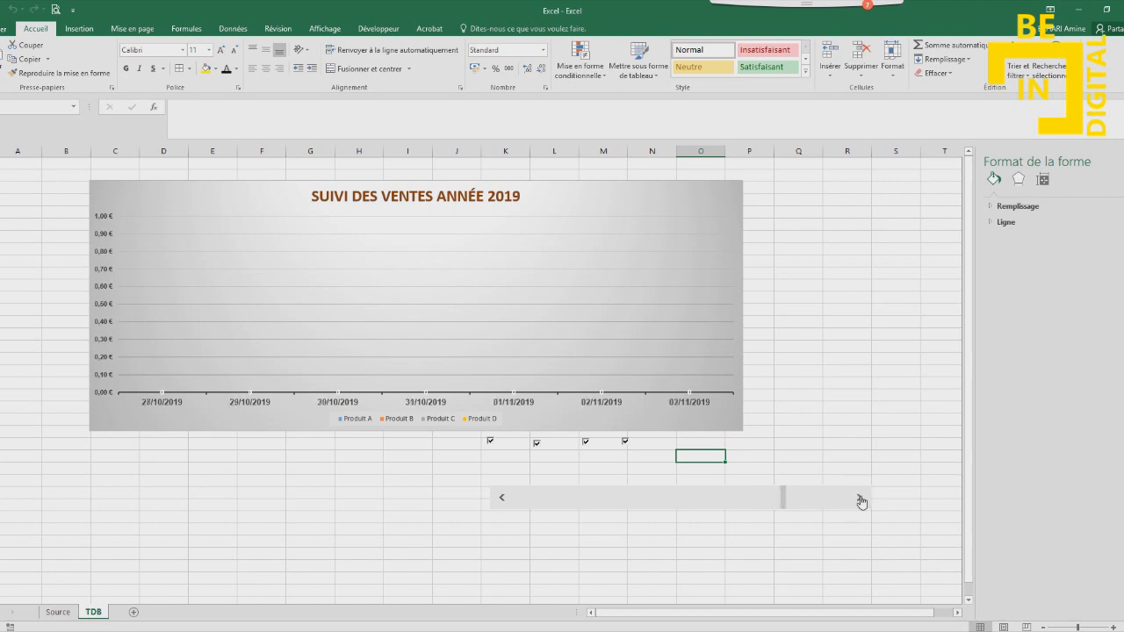
left_click(860, 499)
left_click(860, 500)
left_click(860, 499)
left_click(860, 499)
left_click(861, 499)
left_click(860, 499)
left_click(860, 499)
left_click(860, 500)
left_click(860, 500)
Glance at the Source sheet, then reset the chart window to start on 03/01/2019
left_click(48, 613)
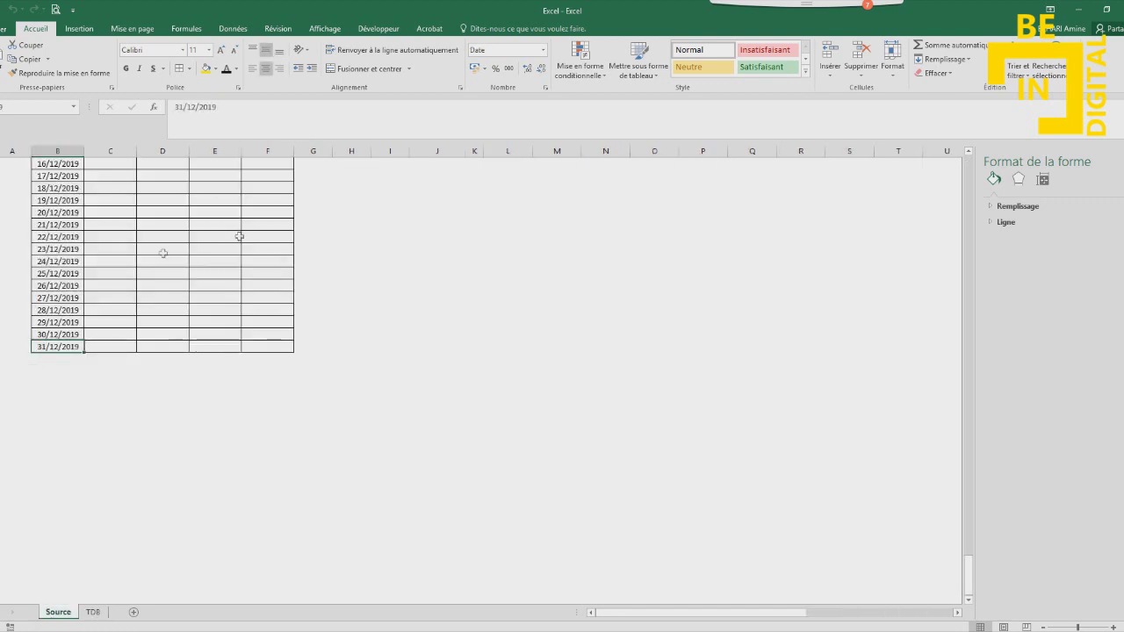
left_click(92, 612)
left_click_drag(834, 503, 514, 498)
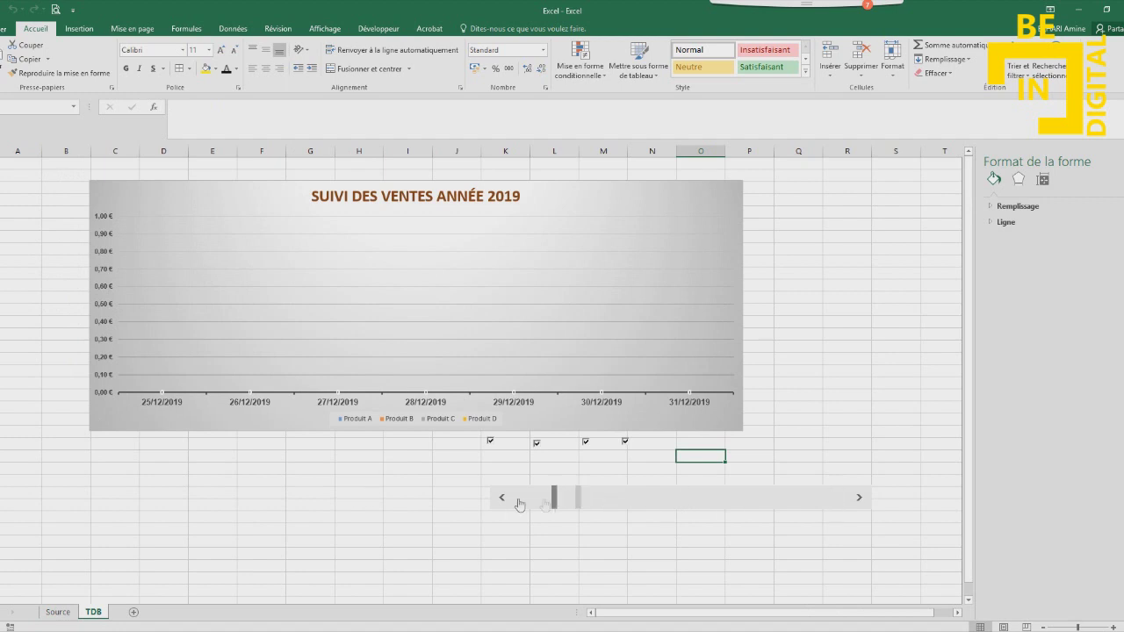
left_click(858, 497)
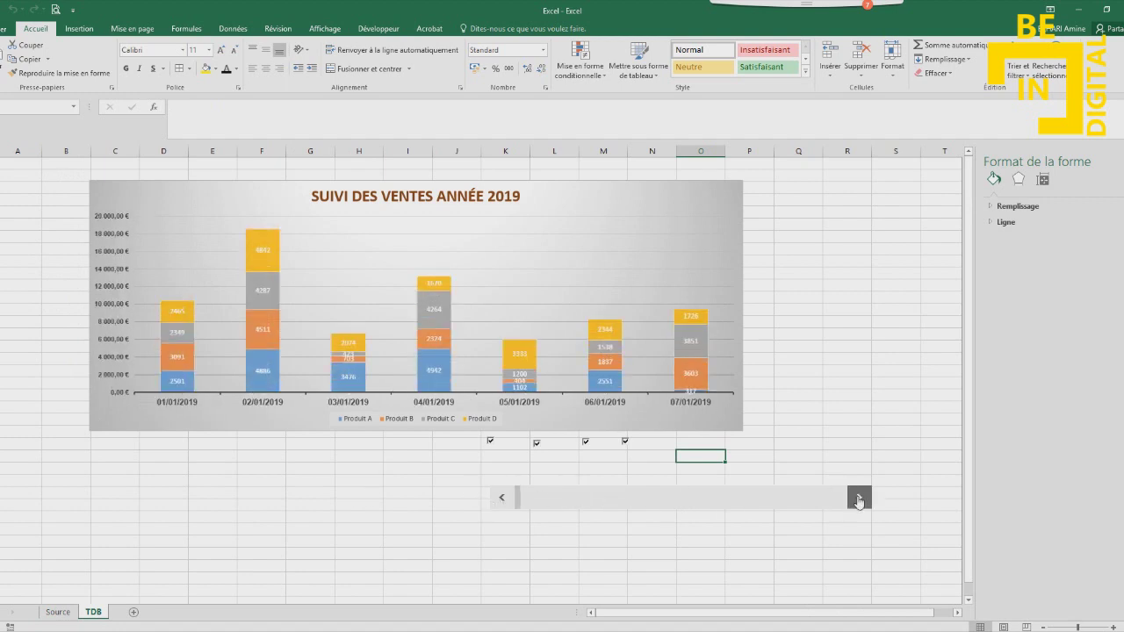
left_click(858, 497)
Toggle the Produit A checkbox to hide and show its bars, ending with all four stacked
left_click(490, 440)
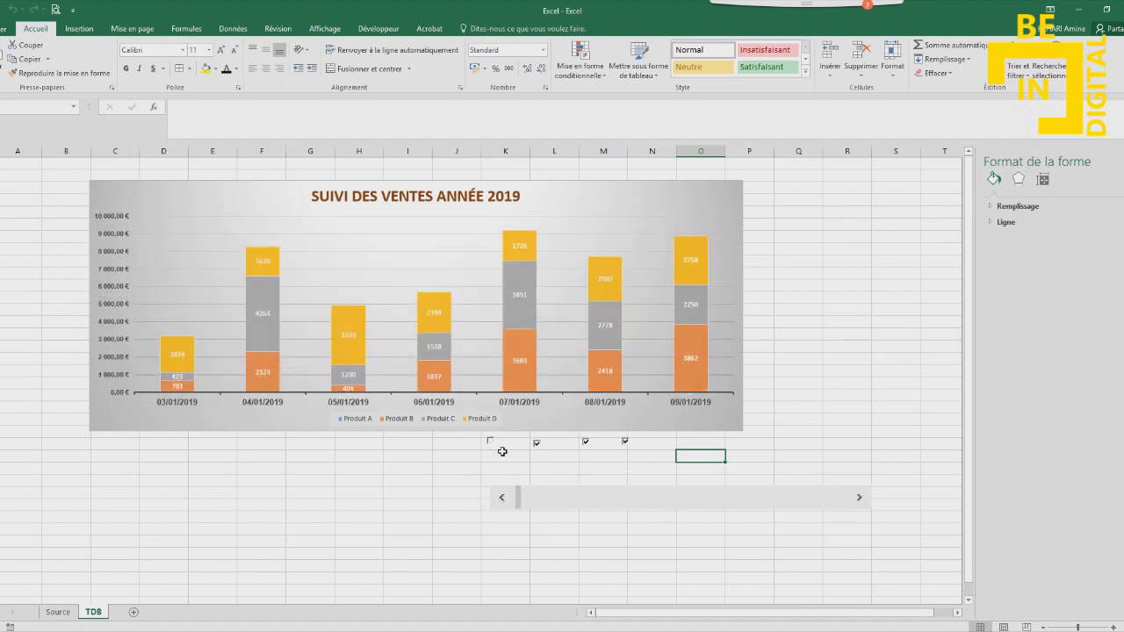
left_click(492, 444)
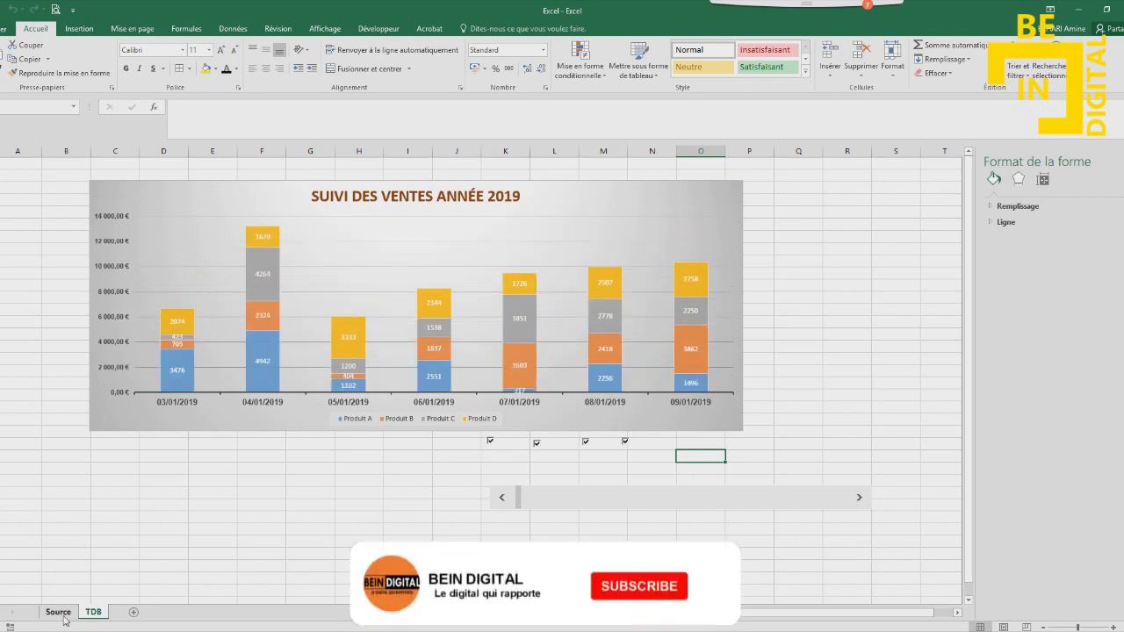
left_click(58, 612)
left_click(93, 611)
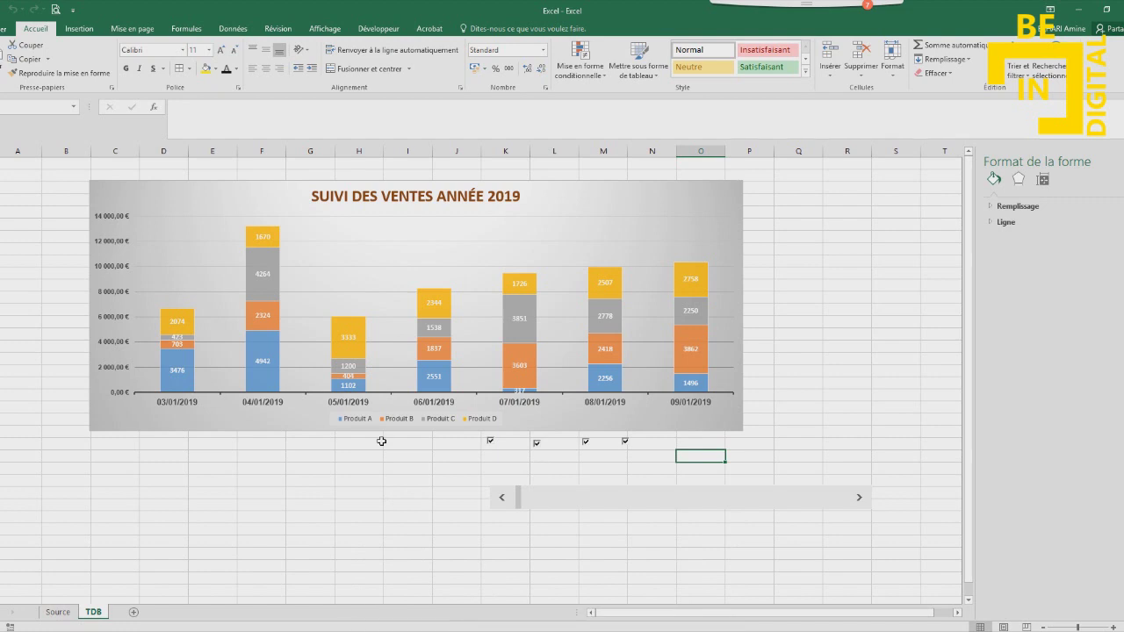
left_click(493, 444)
left_click(493, 444)
left_click(497, 445)
left_click(497, 444)
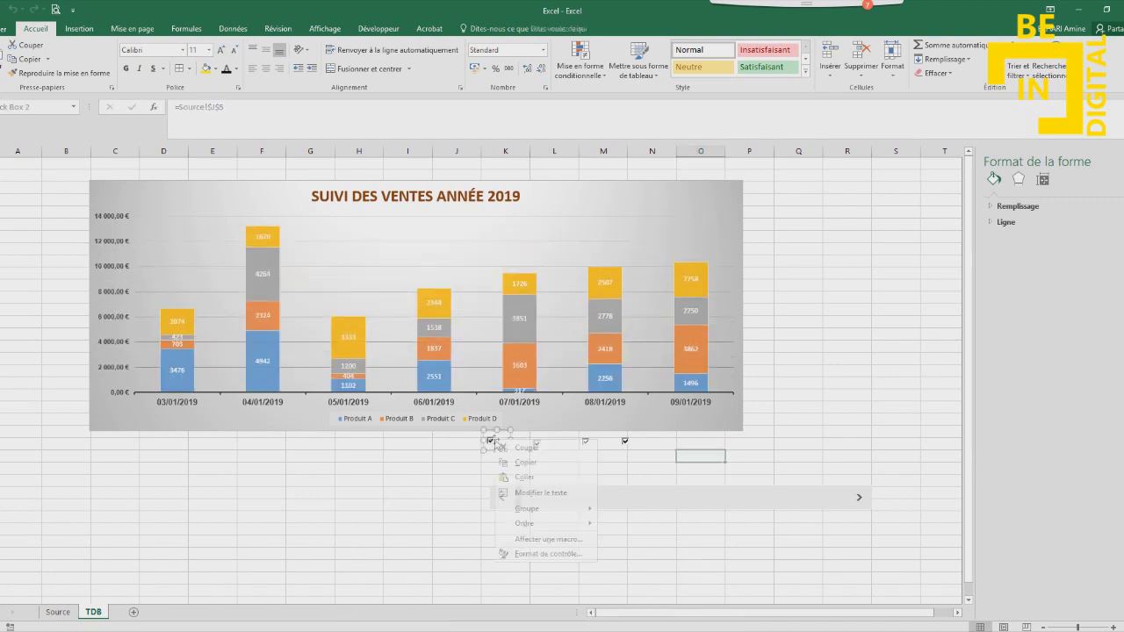
Move the first checkbox below the chart near column C and test it toggles Produit A bars
right_click(491, 445)
key("Escape")
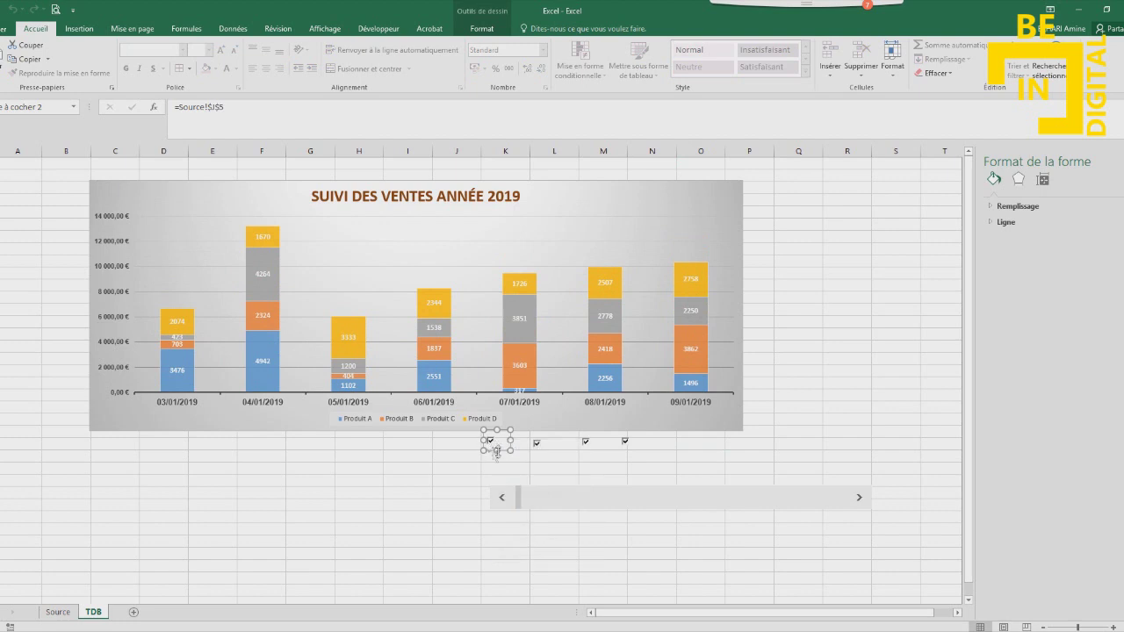
mouse_move(491, 450)
left_mouse_down()
mouse_move(123, 501)
mouse_move(146, 500)
left_mouse_up()
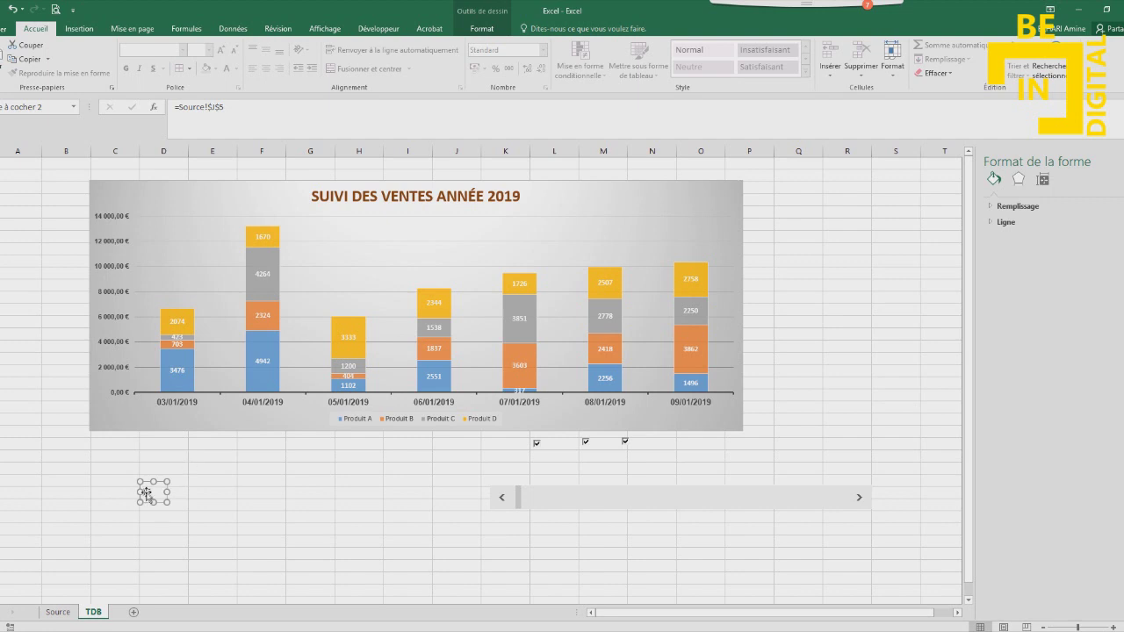
left_click(213, 504)
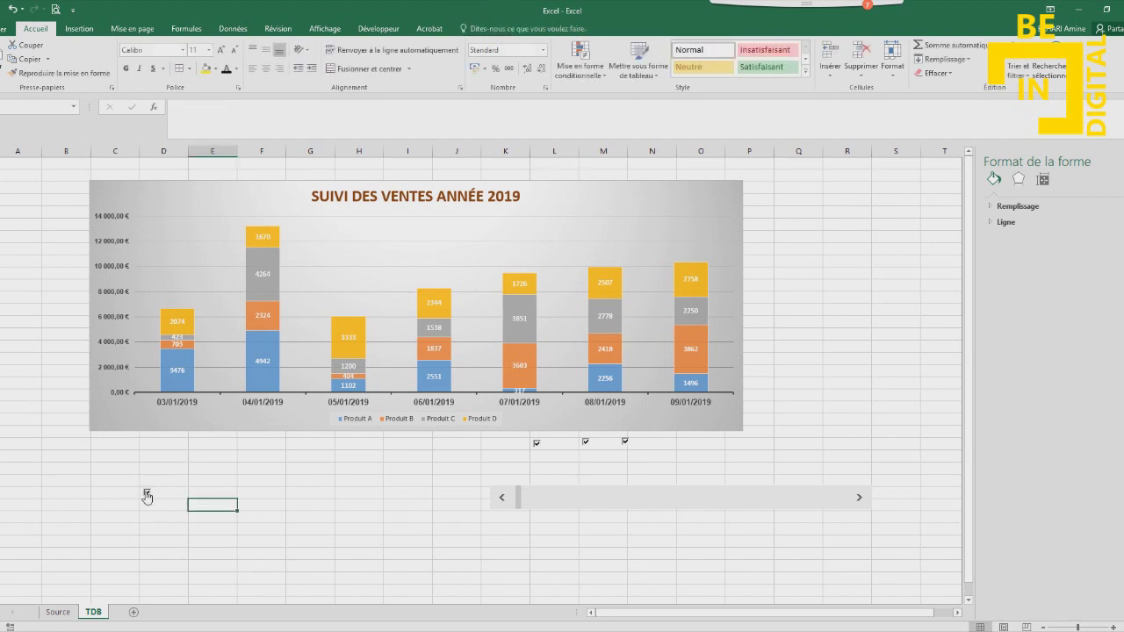
left_click(146, 494)
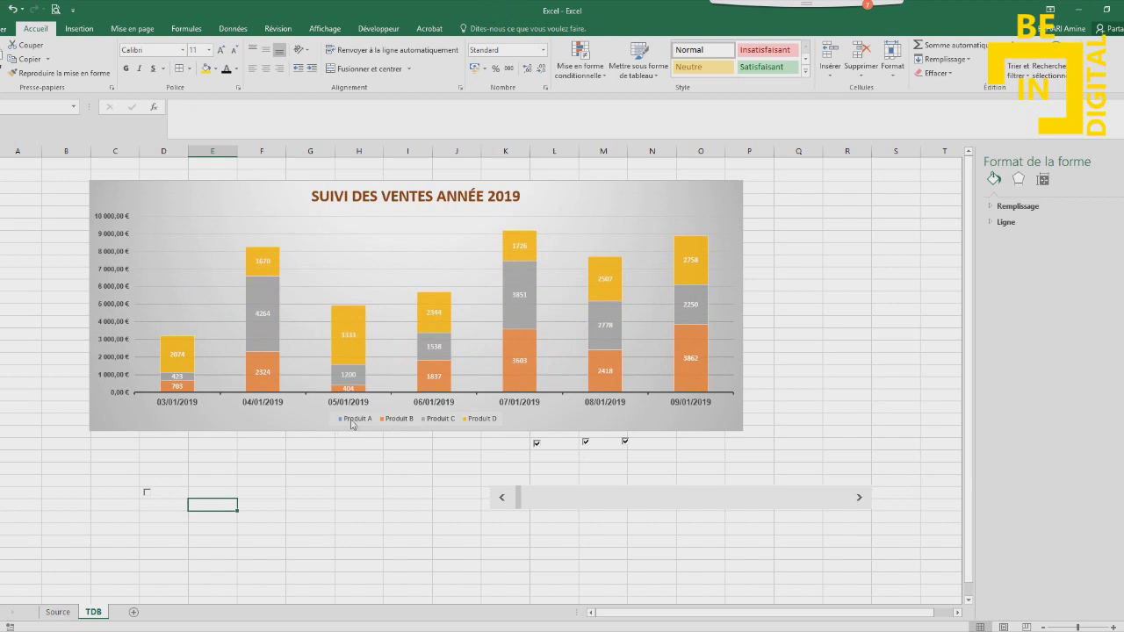
left_click(146, 494)
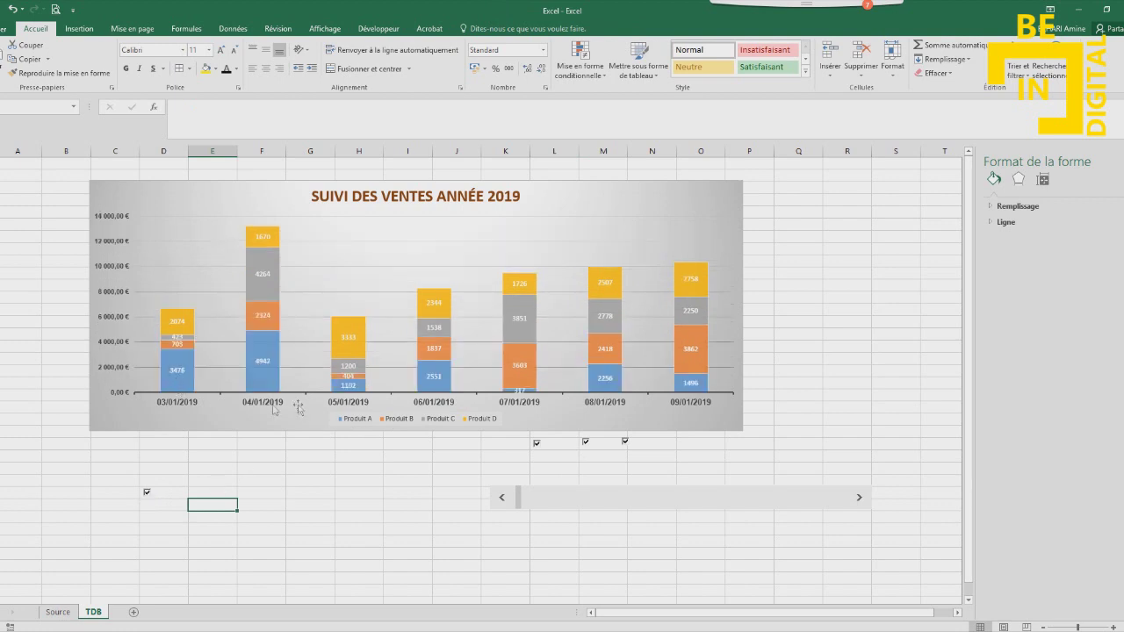
left_click(146, 495)
left_click(147, 494)
Relabel the checkbox 'Produit A' and widen it so the label shows in full
right_click(149, 491)
key("Escape")
right_click(161, 494)
left_click(192, 548)
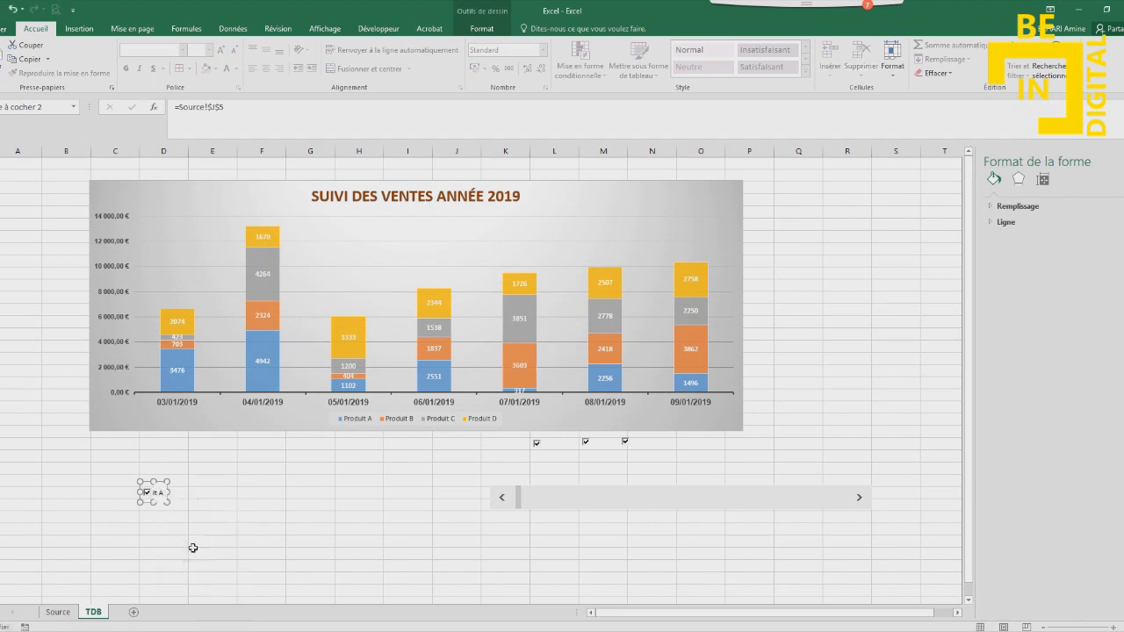
left_click_drag(173, 492, 204, 493)
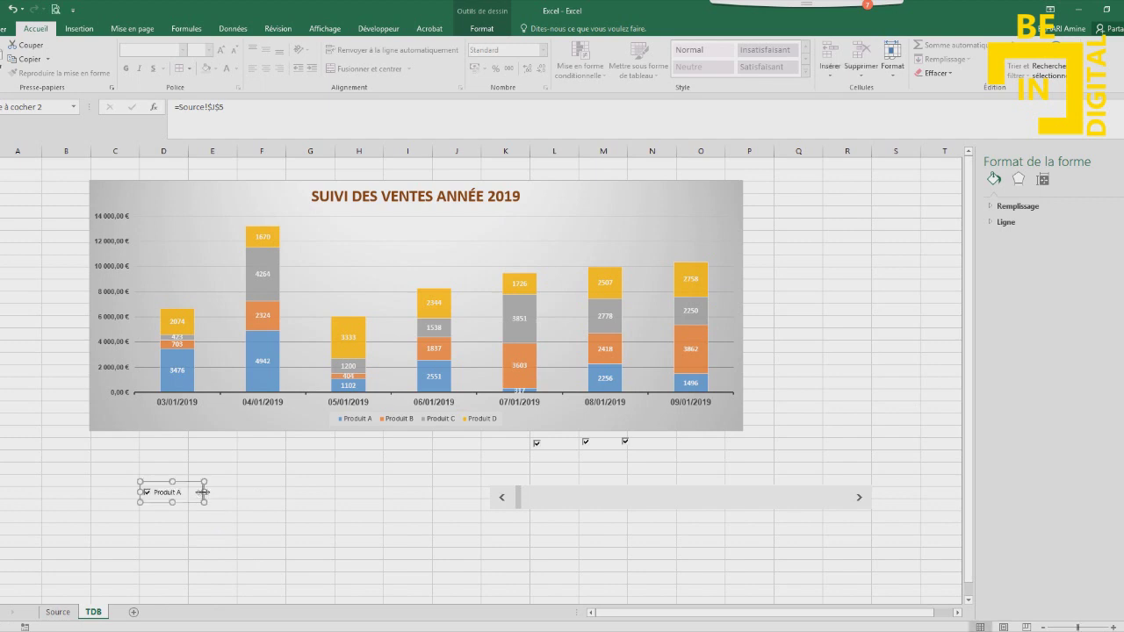
left_click(203, 539)
Move the second checkbox below the chart beside Produit A
right_click(536, 446)
key("Escape")
mouse_move(536, 454)
left_mouse_down()
mouse_move(298, 477)
mouse_move(196, 507)
left_mouse_up()
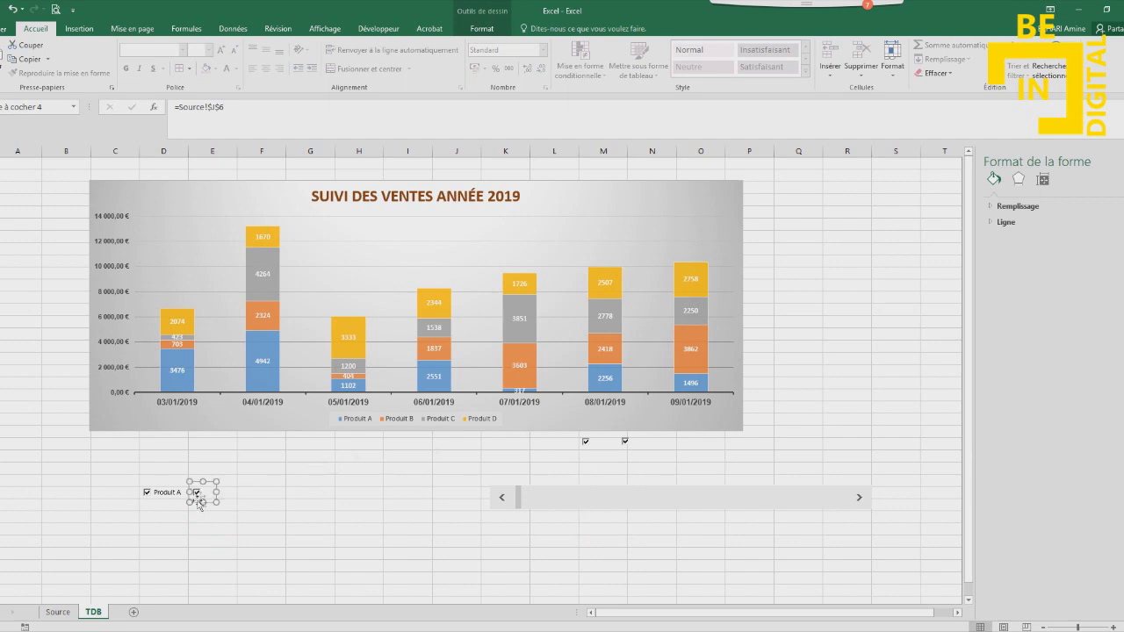
Test the second checkbox, switching the orange Produit B bars off and on
key("Escape")
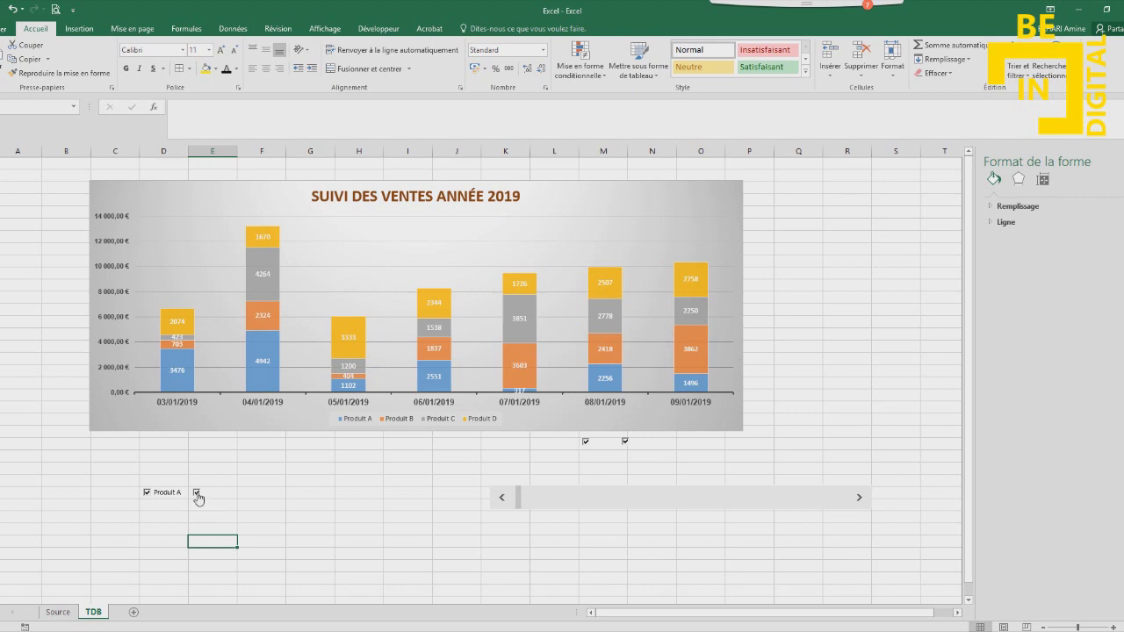
left_click(197, 494)
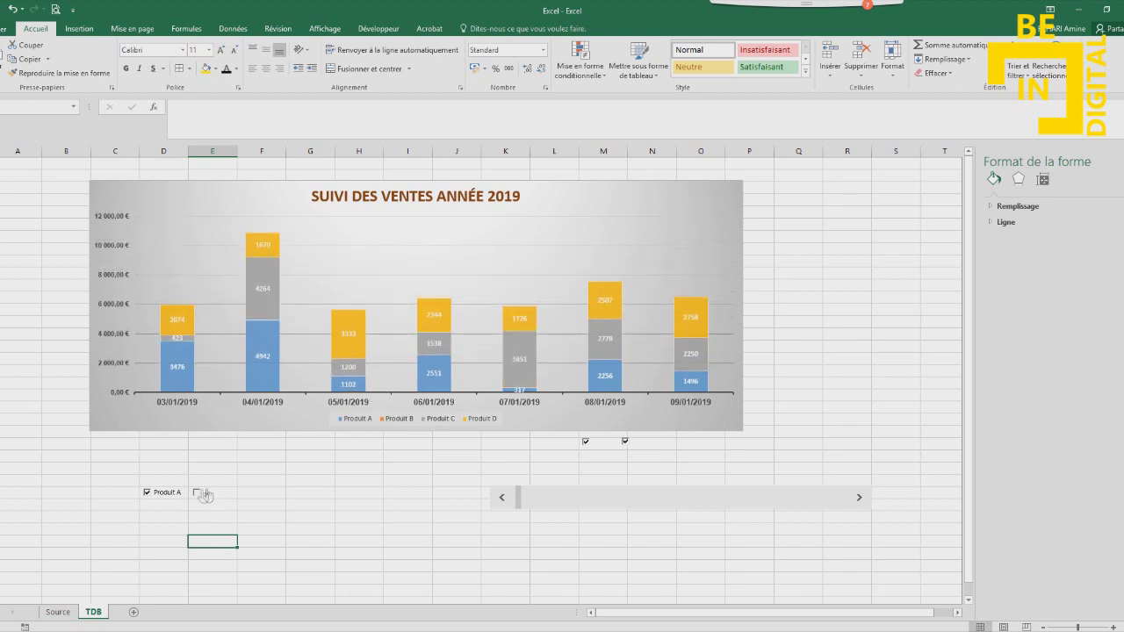
left_click(199, 493)
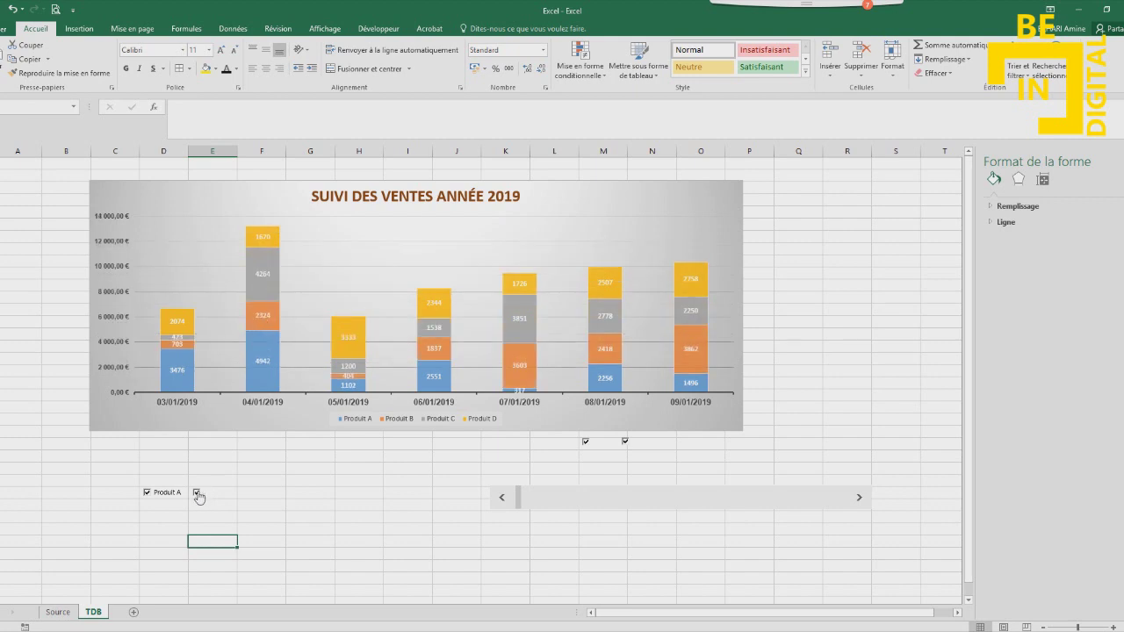
left_click(197, 494)
left_click(197, 494)
left_click(199, 496)
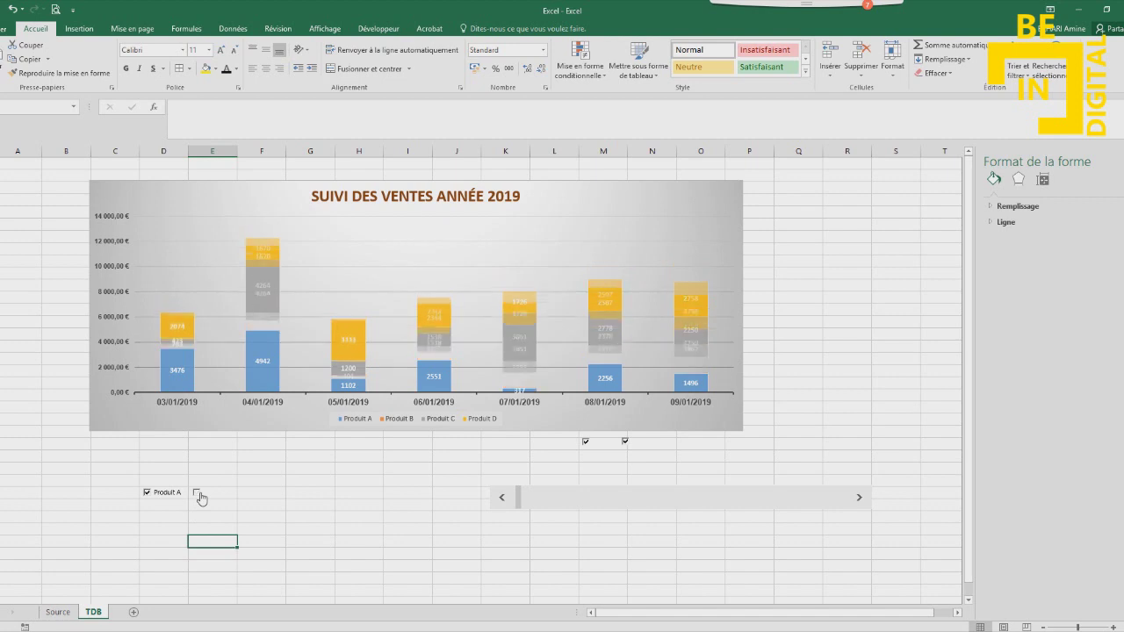
left_click(209, 497)
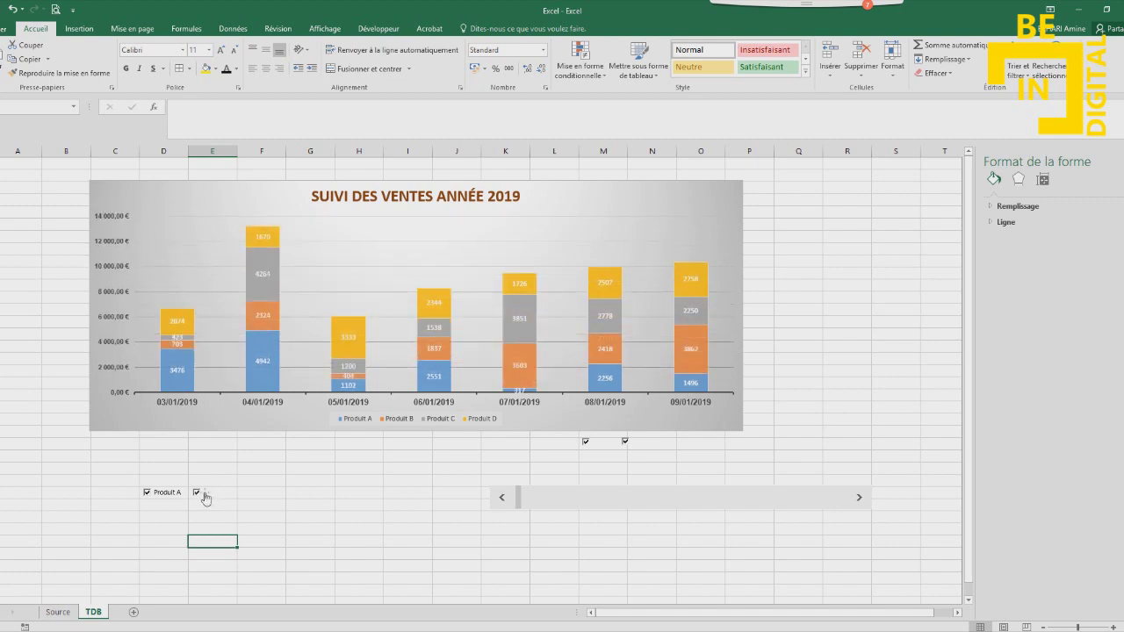
Relabel the checkbox 'Produit B' and narrow it to fit its label
left_click(212, 496, "ctrl")
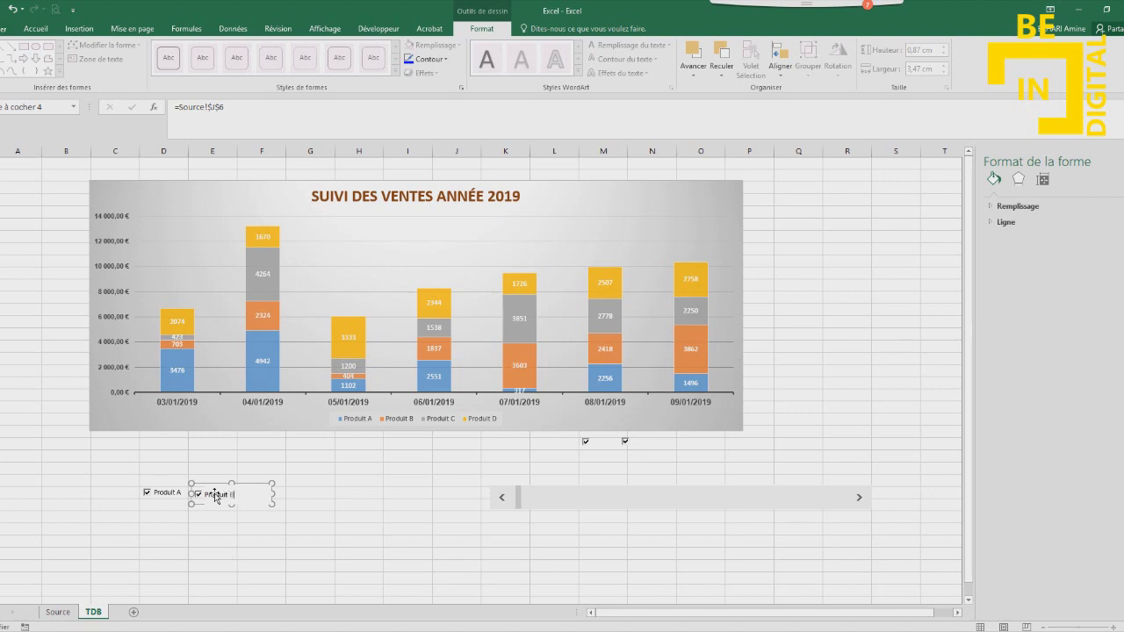
left_click_drag(271, 494, 263, 494)
left_click(275, 541)
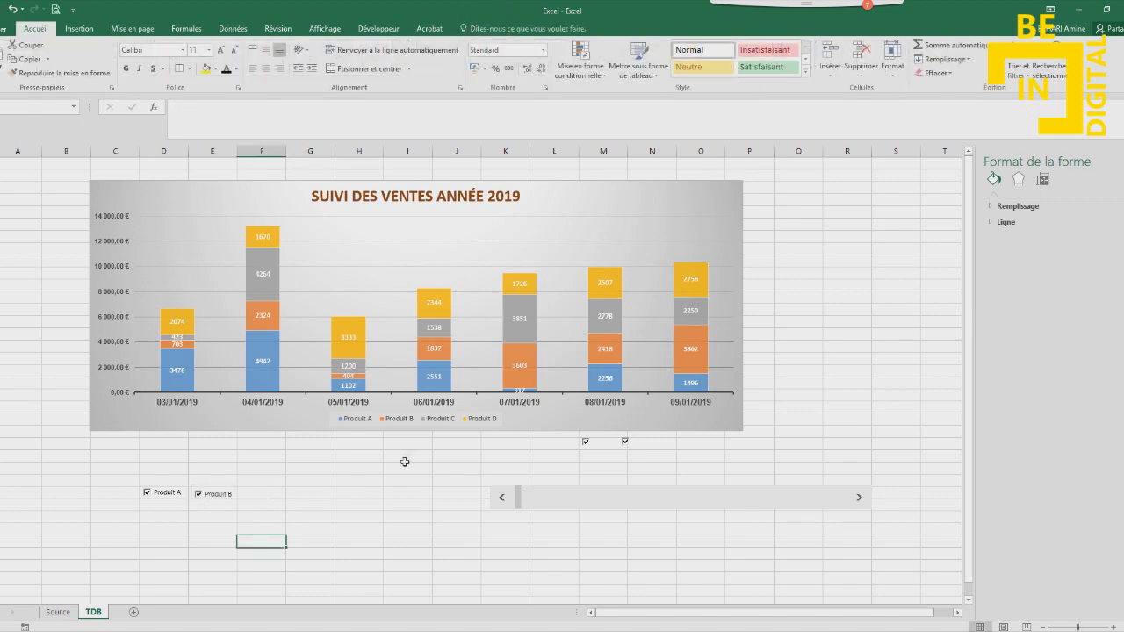
right_click(586, 441)
Move the third checkbox beside Produit B and test it toggles the Produit C bars
key("Escape")
left_click_drag(606, 439, 263, 490)
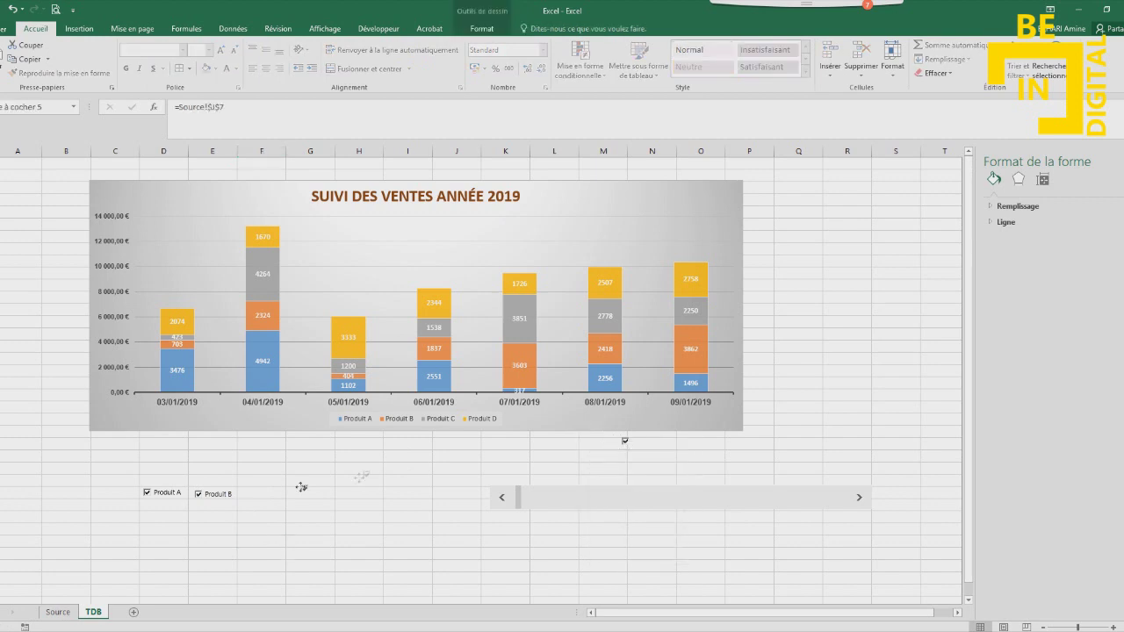
left_click(282, 534)
left_click(246, 494)
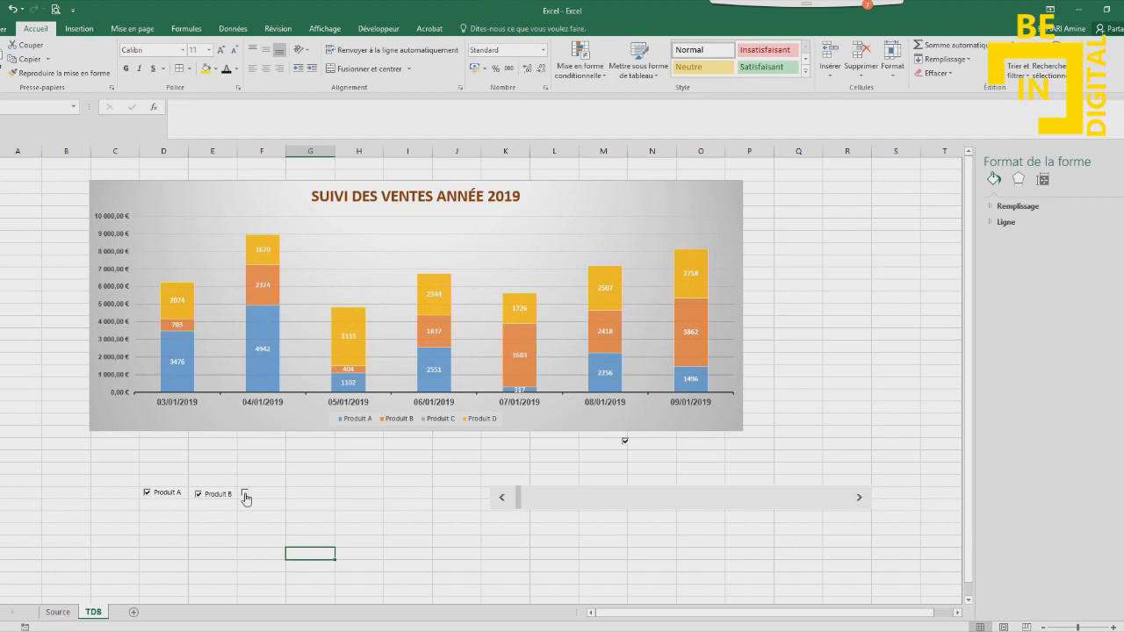
left_click(245, 495)
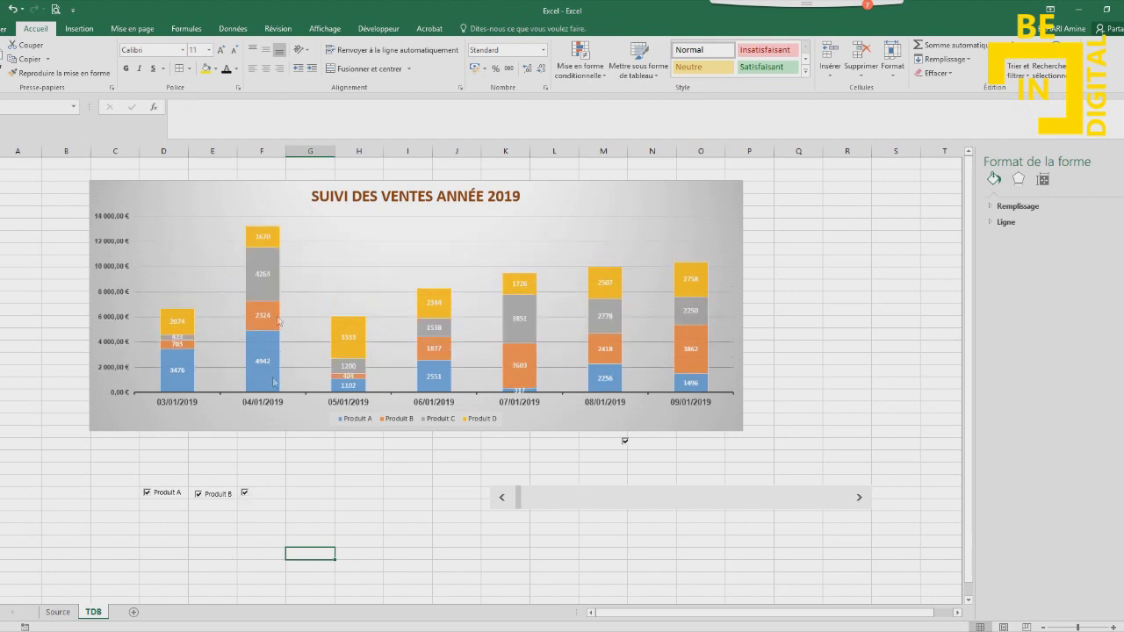
left_click(245, 495)
left_click(246, 495)
Relabel the third checkbox 'Produit C', widen it, and move the last checkbox beside it
right_click(250, 492)
right_click(252, 493)
left_click(287, 539)
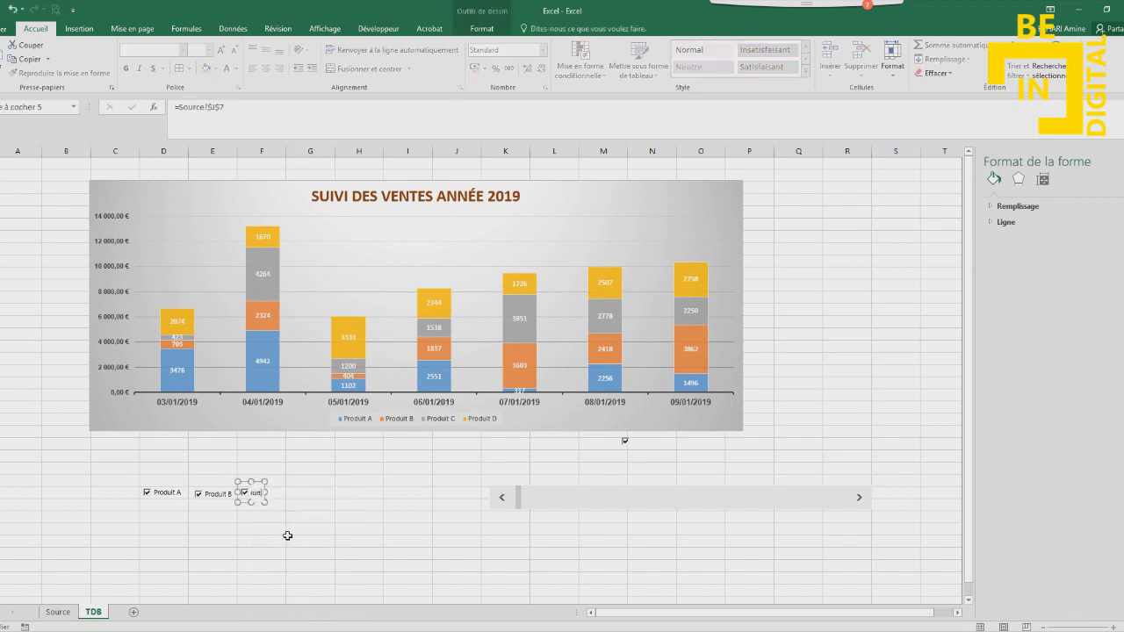
left_click_drag(265, 493, 285, 492)
left_click(307, 480)
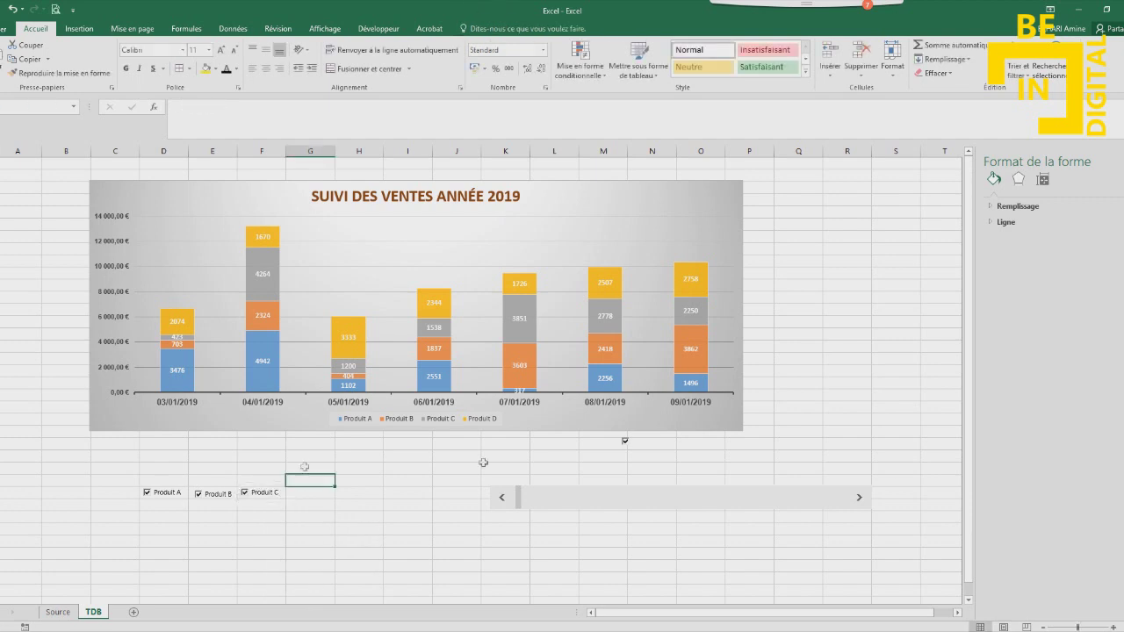
right_click(624, 444)
left_click_drag(645, 437, 319, 486)
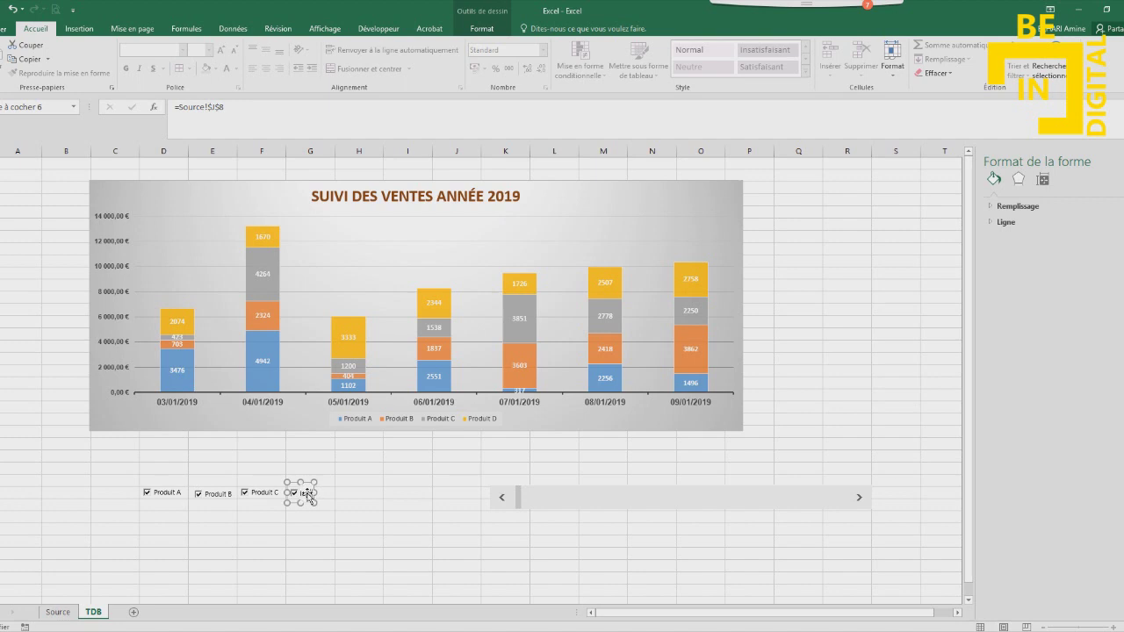
Widen the fourth checkbox so its 'Produit D' label shows in full like Produit A–C
left_click_drag(313, 493, 338, 493)
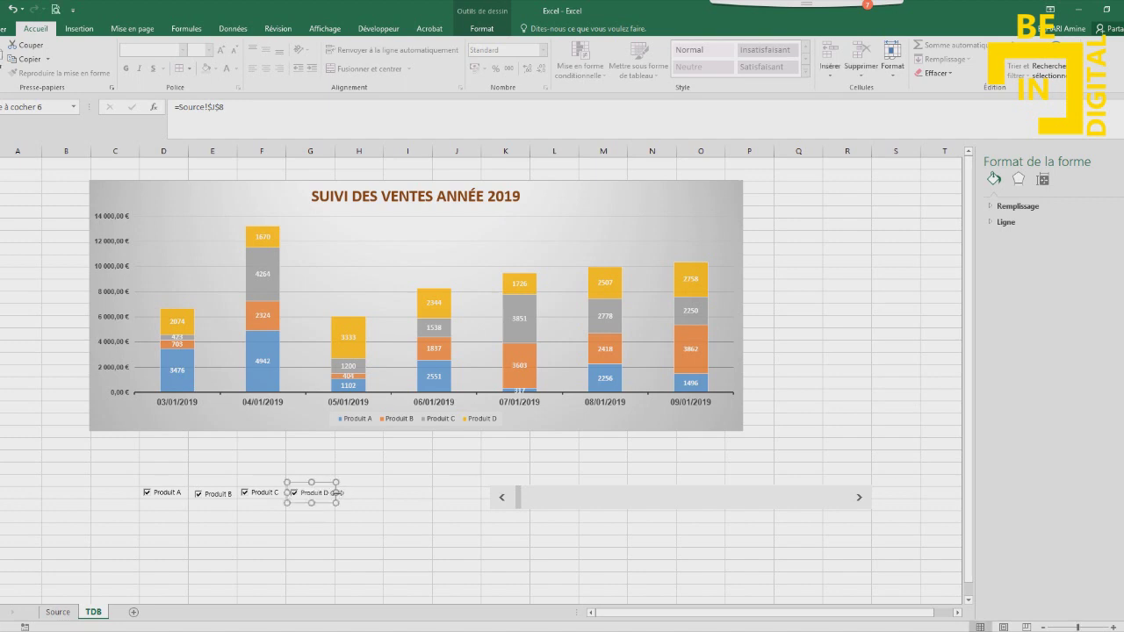
left_click(360, 493)
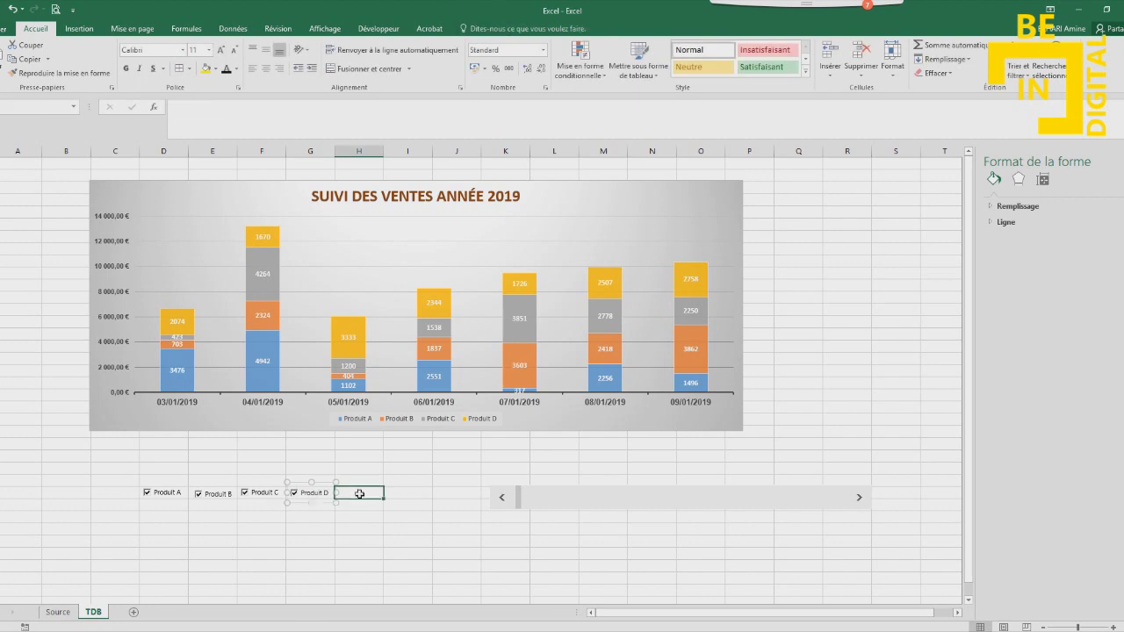
left_click(160, 431)
Move the chart legend to the top right, beside the 'SUIVI DES VENTES ANNÉE 2019' title
left_click(455, 419)
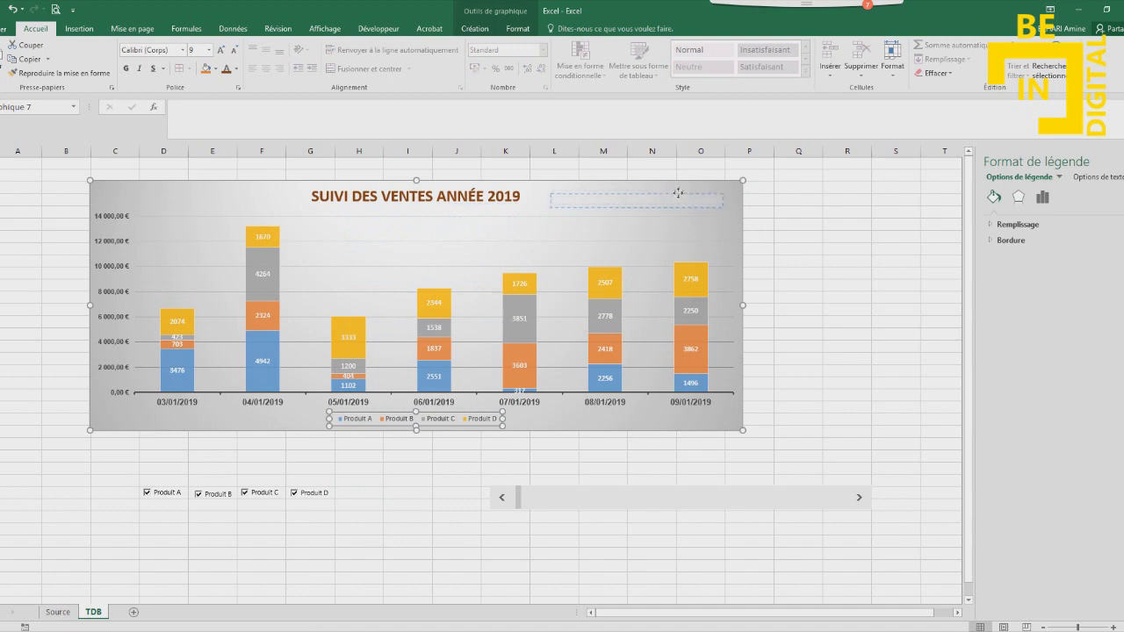
left_click_drag(470, 206, 679, 193)
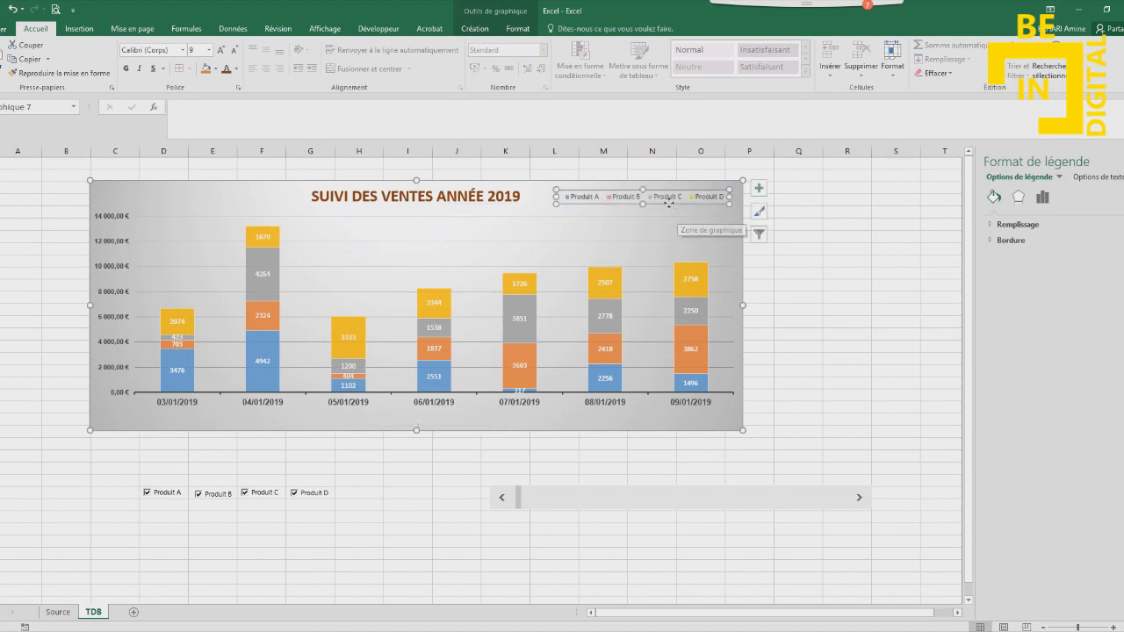
left_click_drag(669, 201, 681, 195)
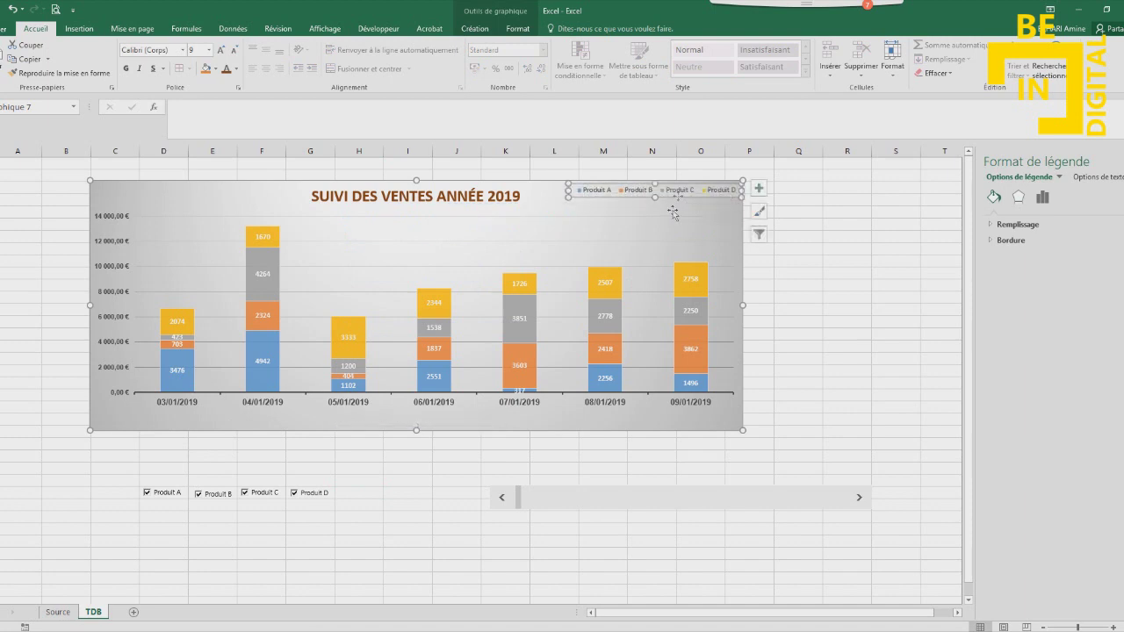
left_click(429, 218)
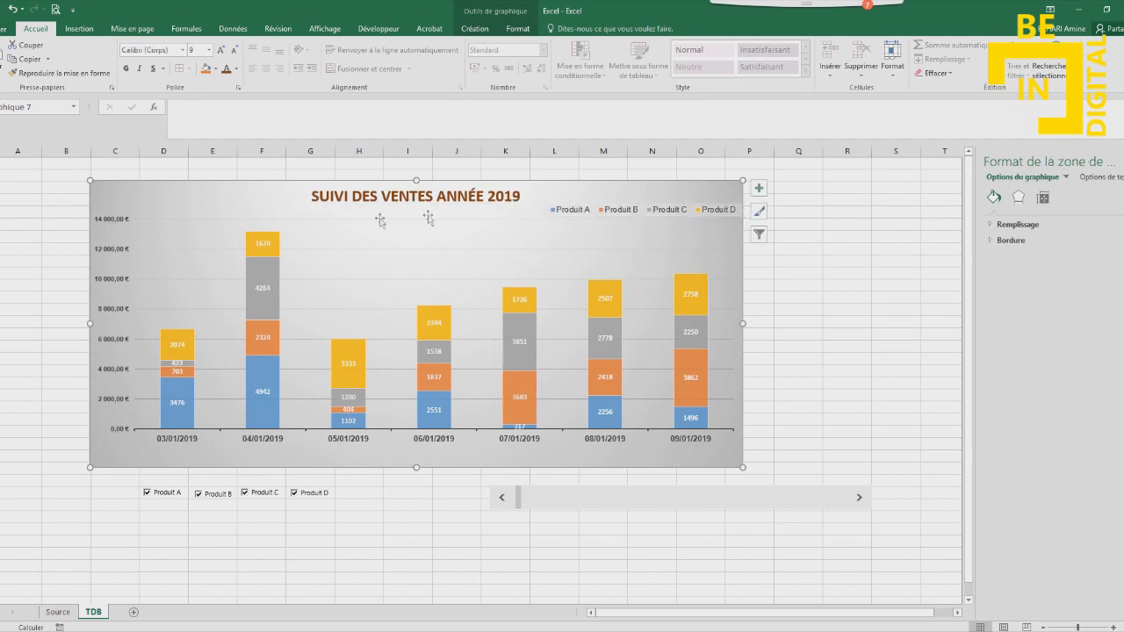
left_click(114, 254)
Set the vertical axis major unit to 3000, then nudge the chart up slightly
right_click(116, 247)
left_click(158, 381)
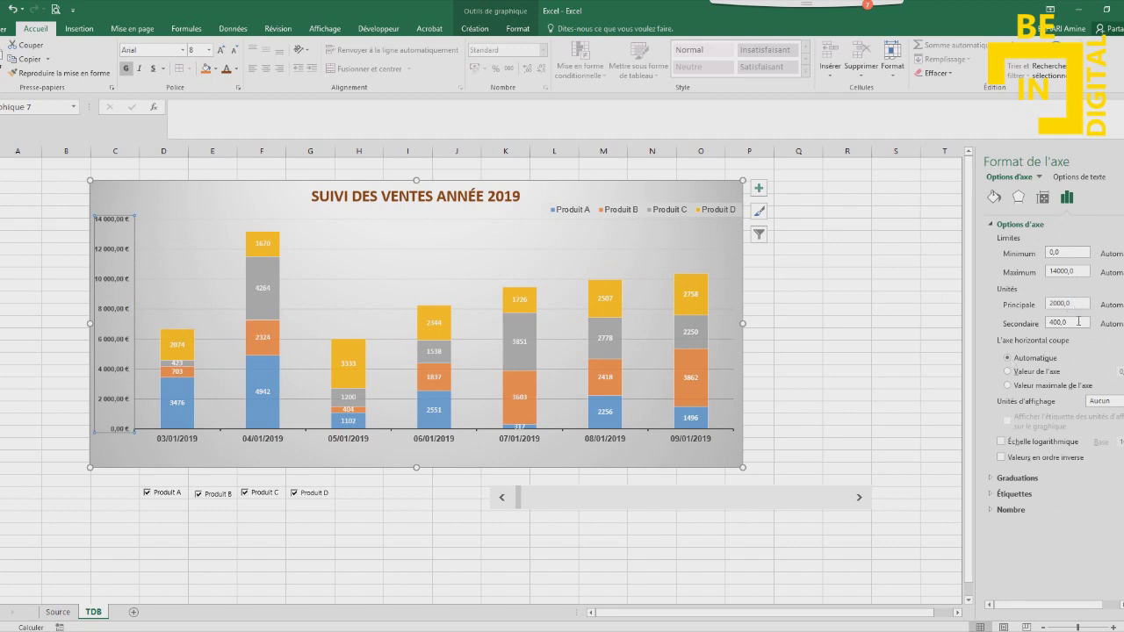
left_click_drag(1058, 303, 1020, 306)
type("4000")
key("Return")
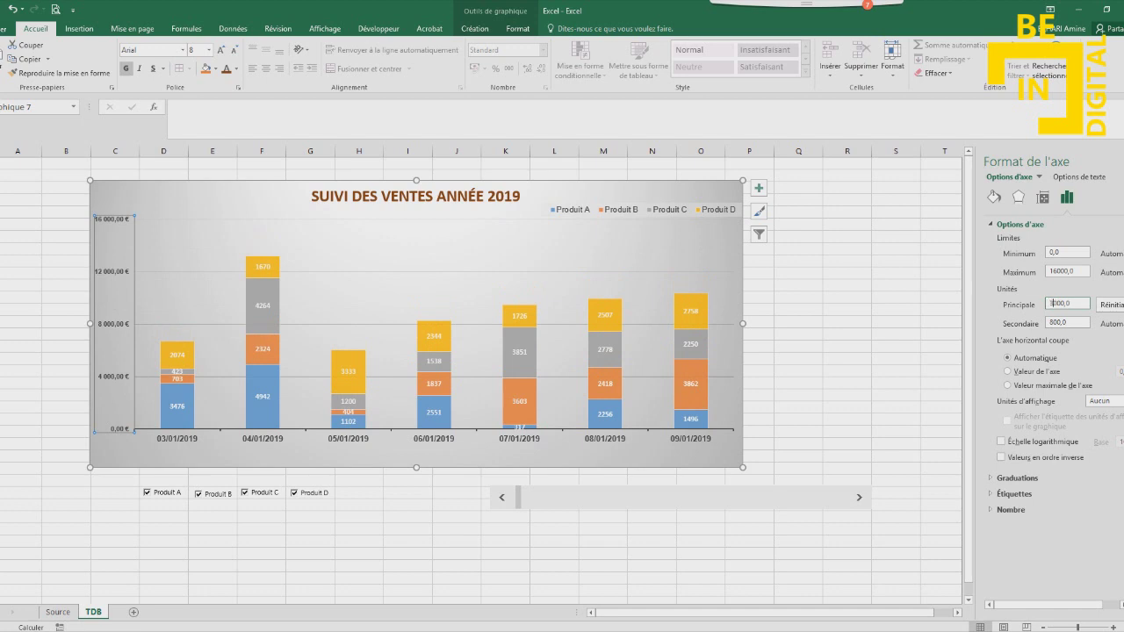
key("Return")
left_click(310, 541)
left_click_drag(213, 181, 215, 171)
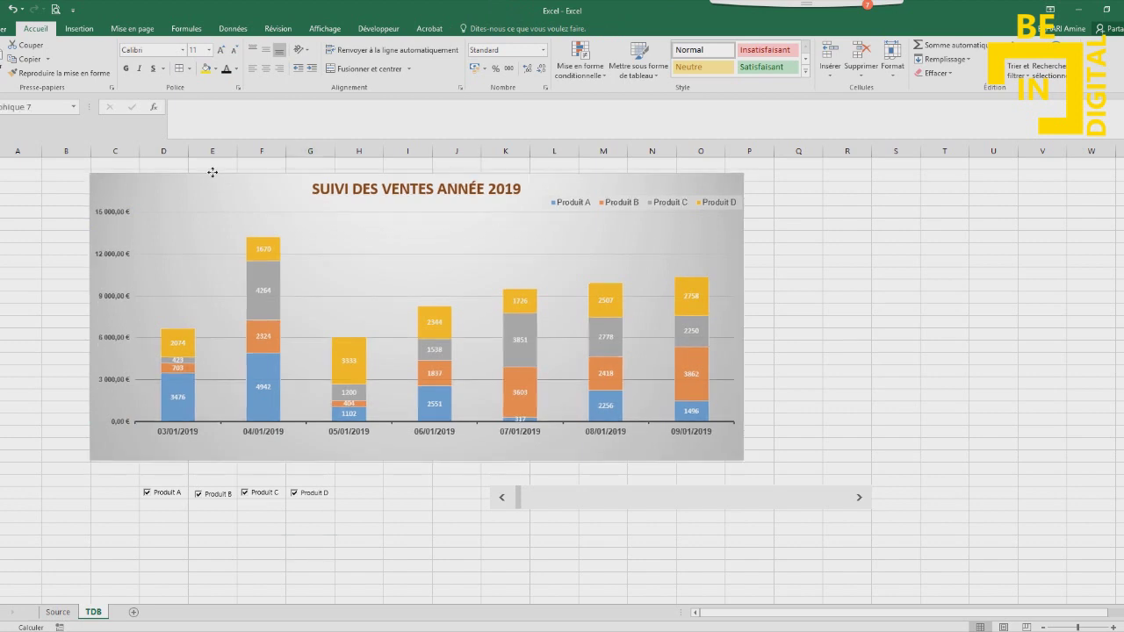
left_click(81, 32)
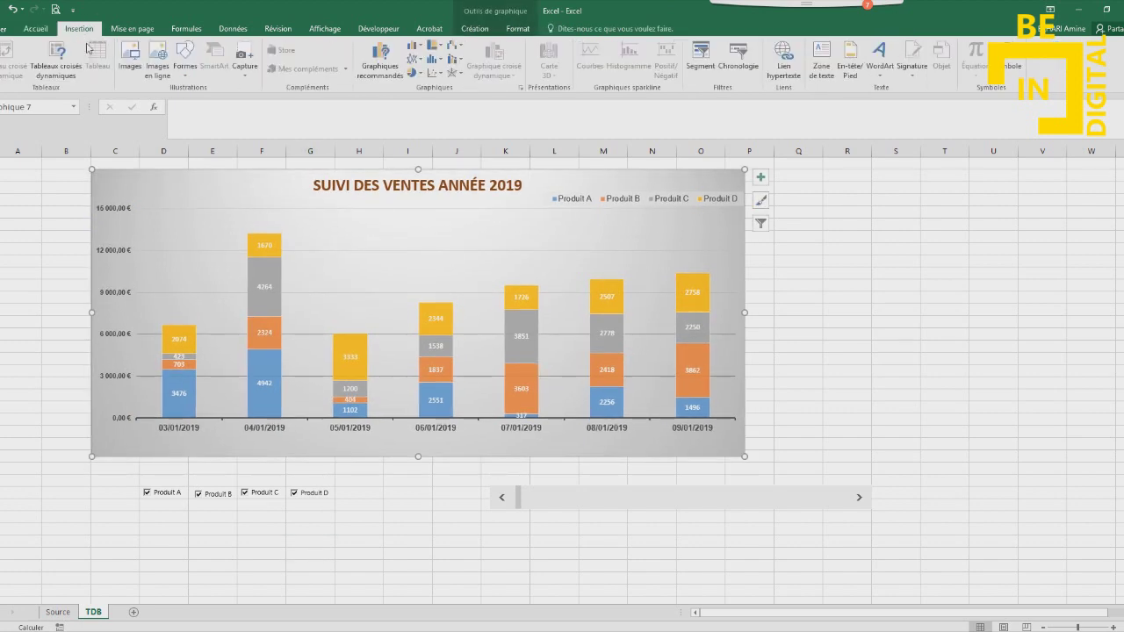
left_click(185, 65)
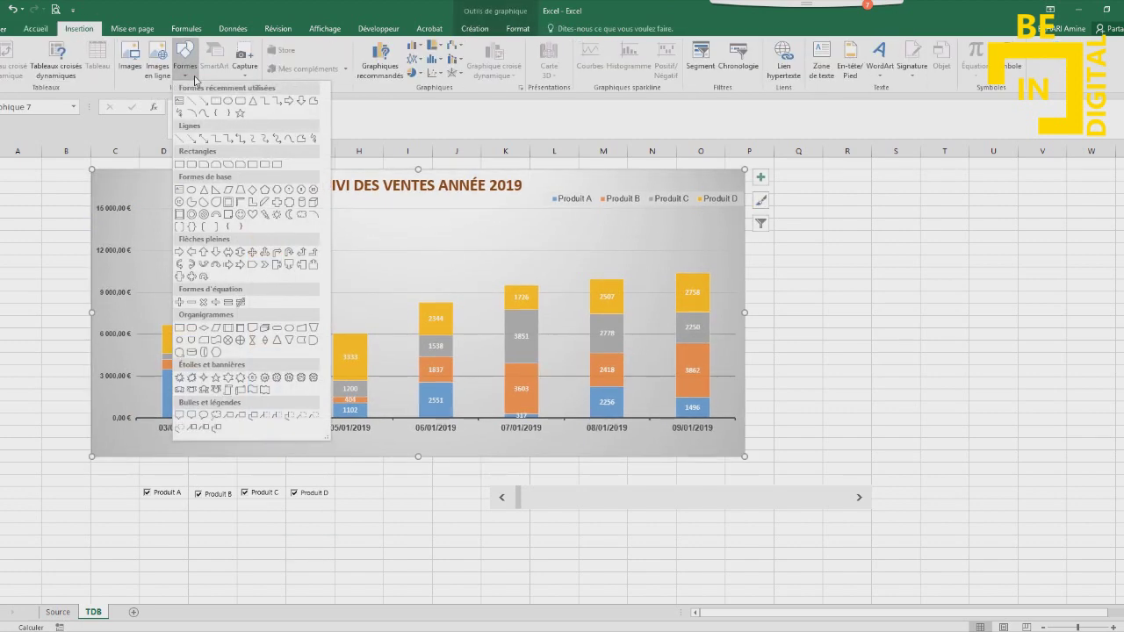
left_click(211, 103)
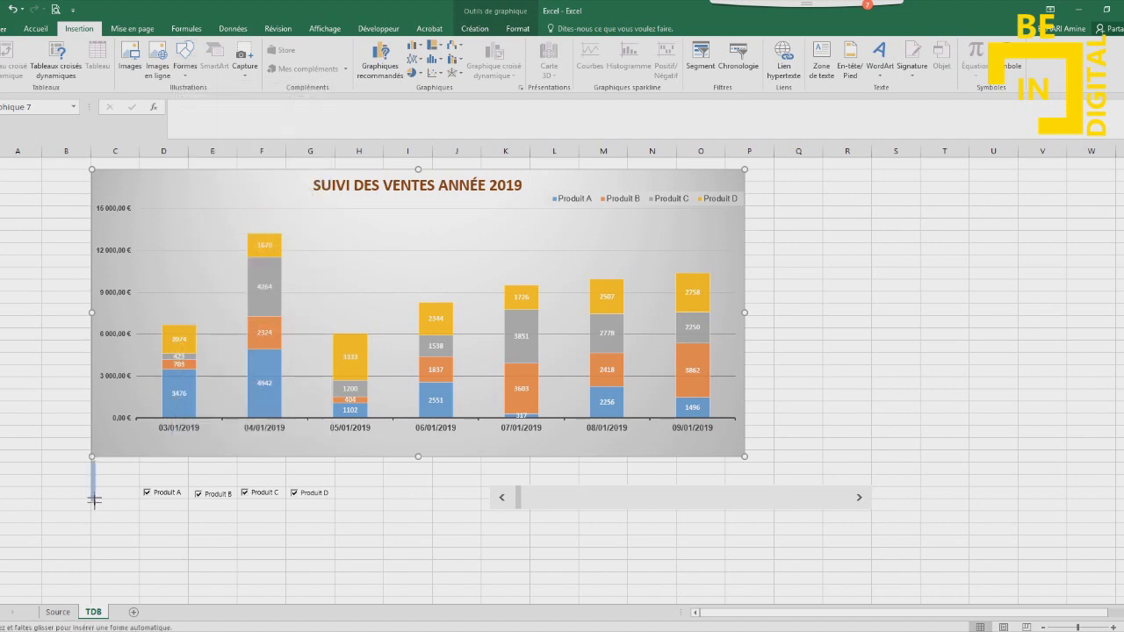
left_click_drag(91, 458, 746, 502)
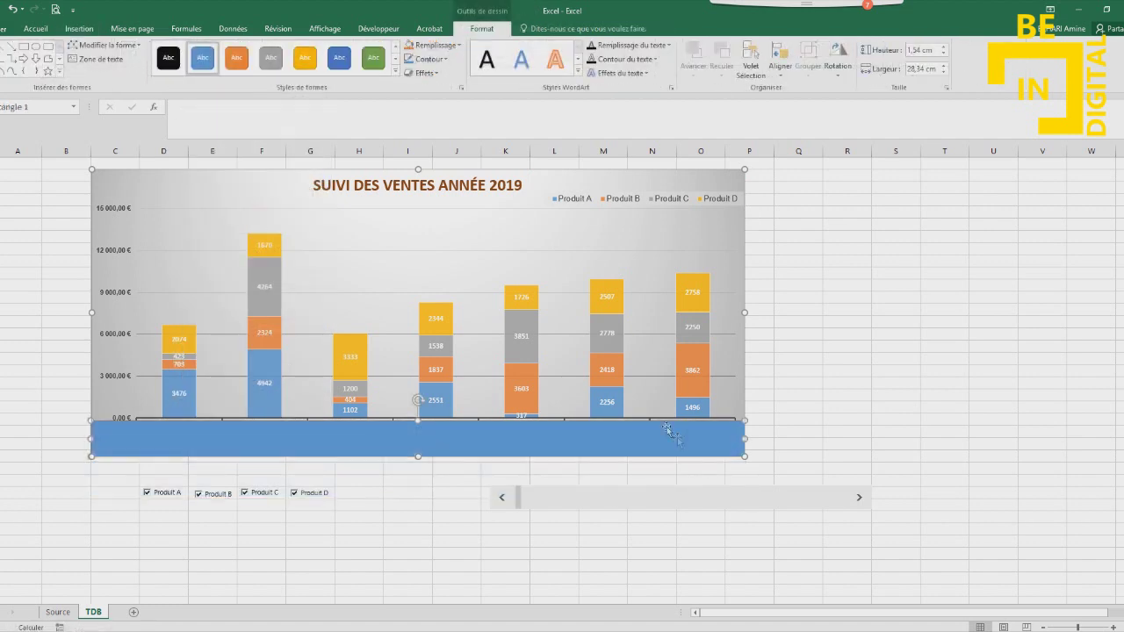
key("ctrl+z")
left_click(15, 8)
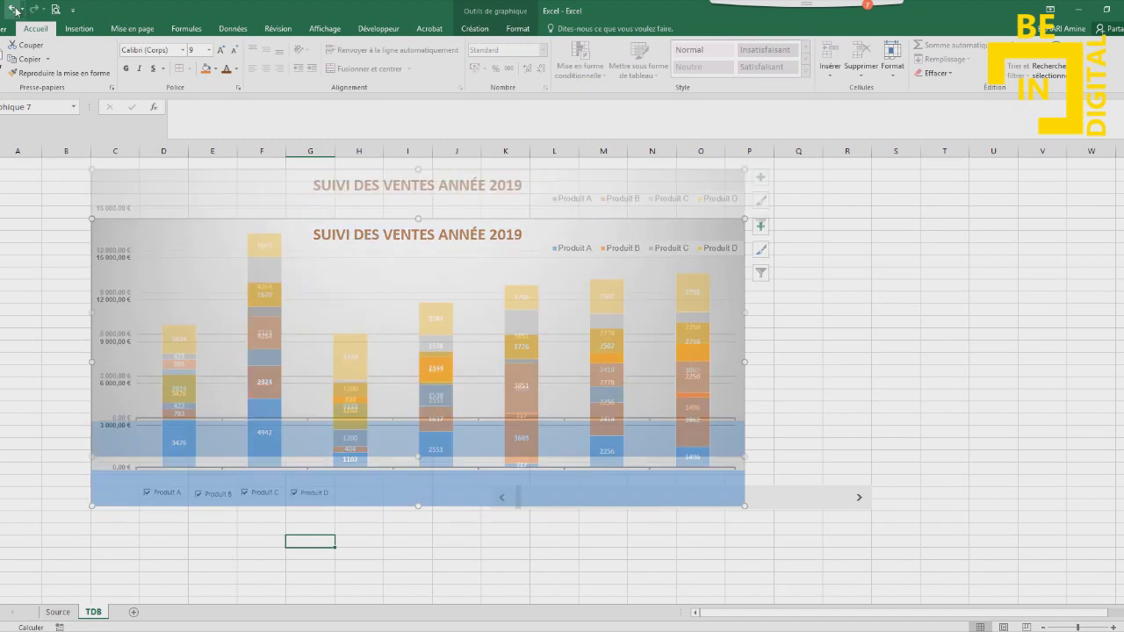
left_click(15, 9)
left_click(77, 31)
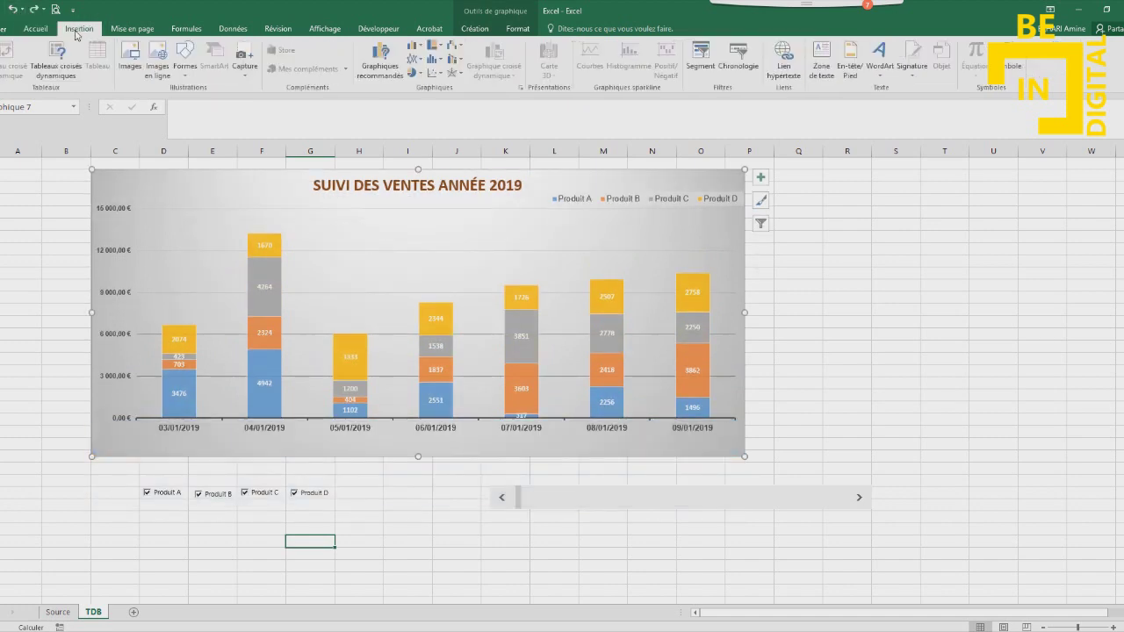
left_click(185, 62)
Draw a wide rectangle below the chart, give it a blue gradient style, and place it under the checkboxes
left_click(208, 102)
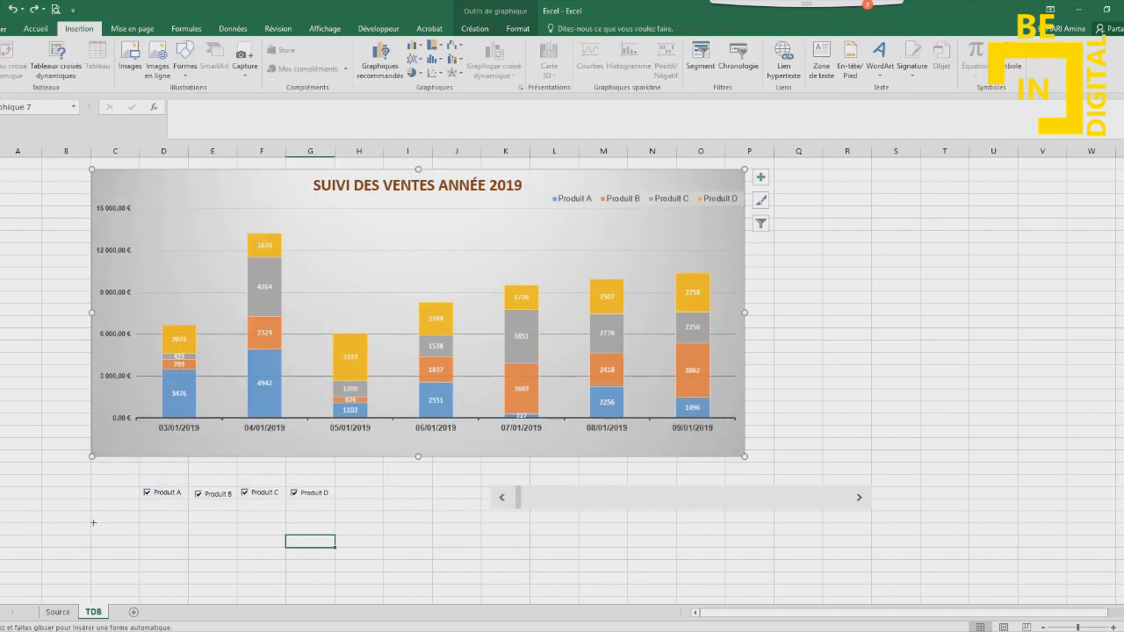
left_click_drag(90, 509, 741, 552)
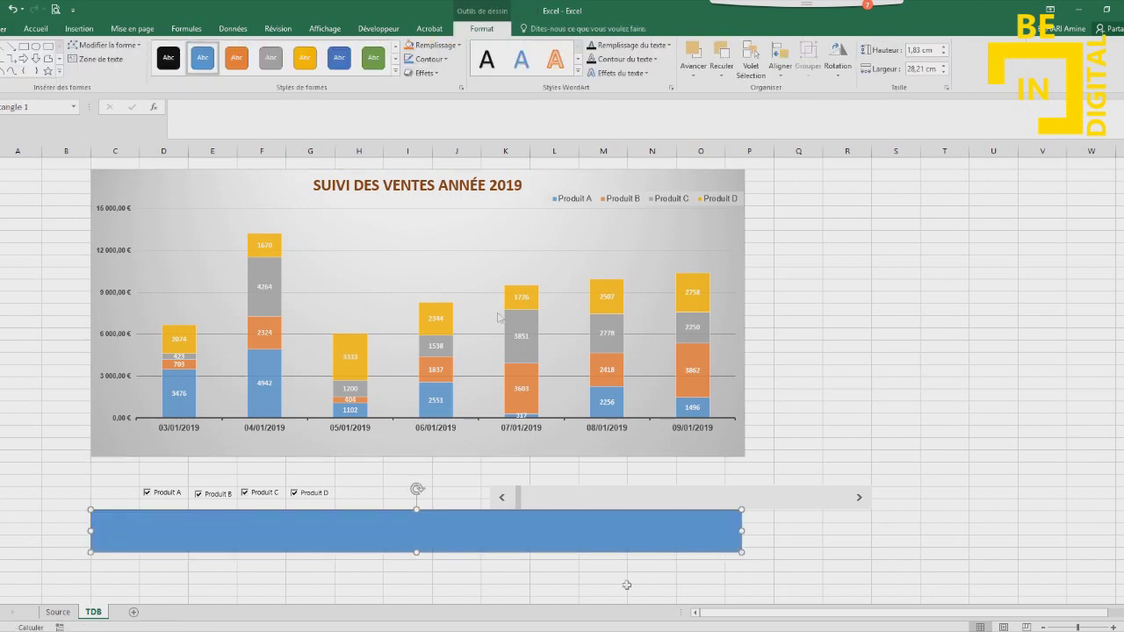
left_click(395, 71)
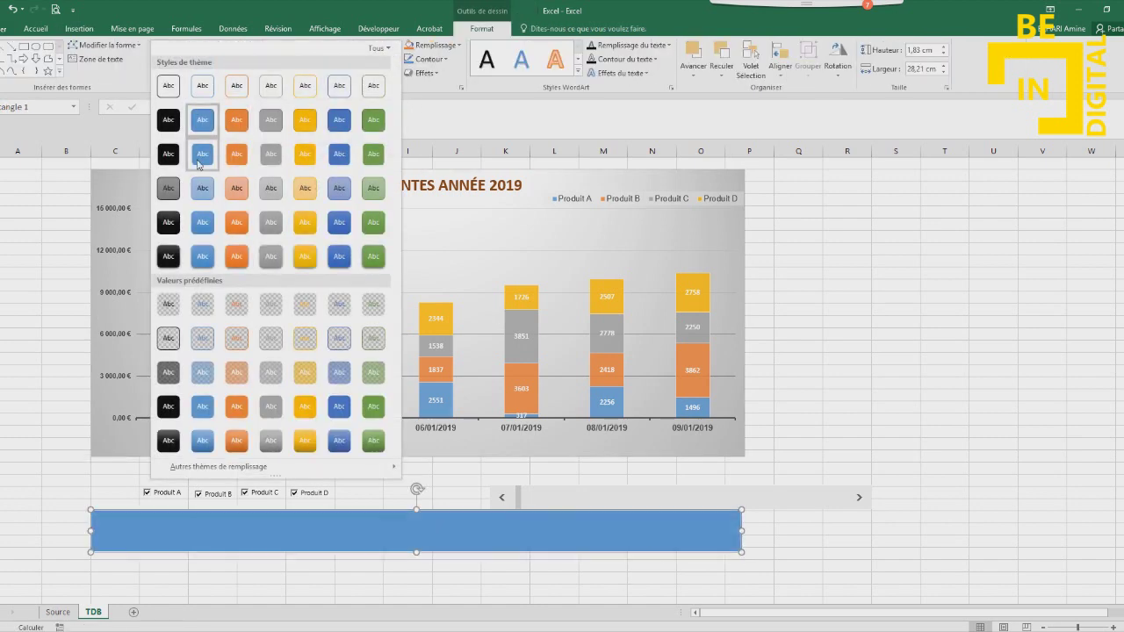
left_click(203, 222)
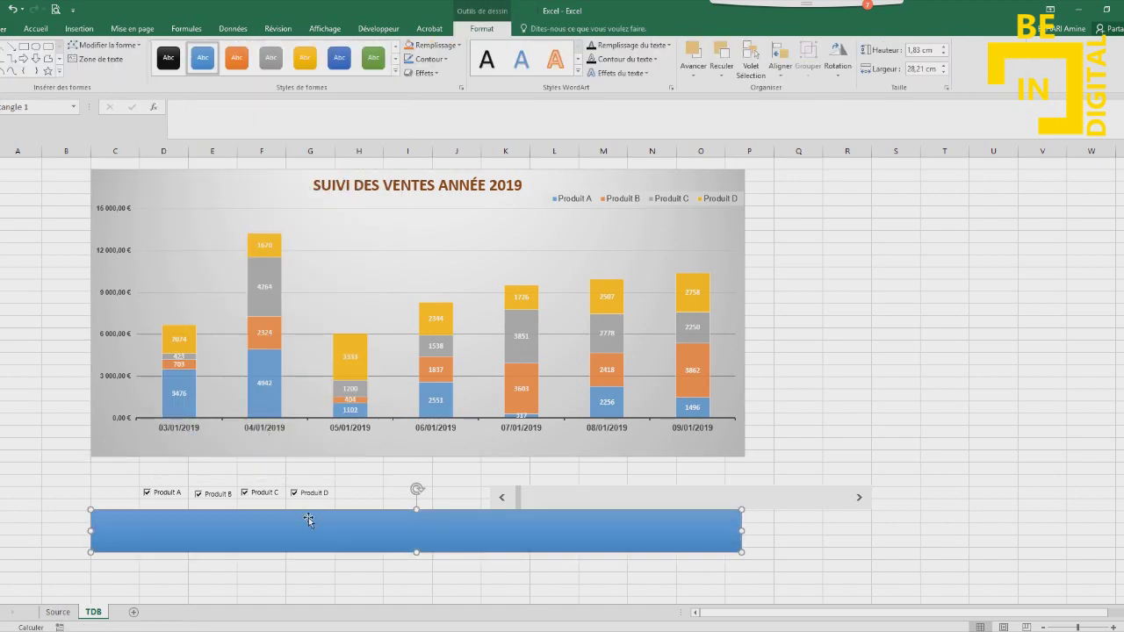
left_click_drag(323, 514, 323, 463)
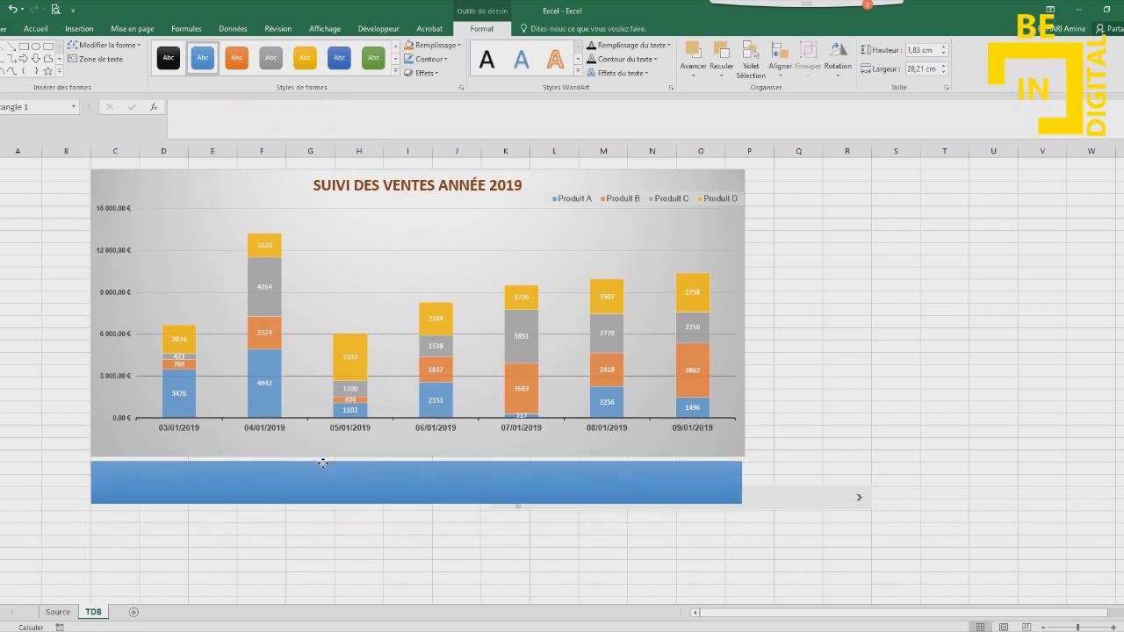
left_click_drag(323, 463, 323, 499)
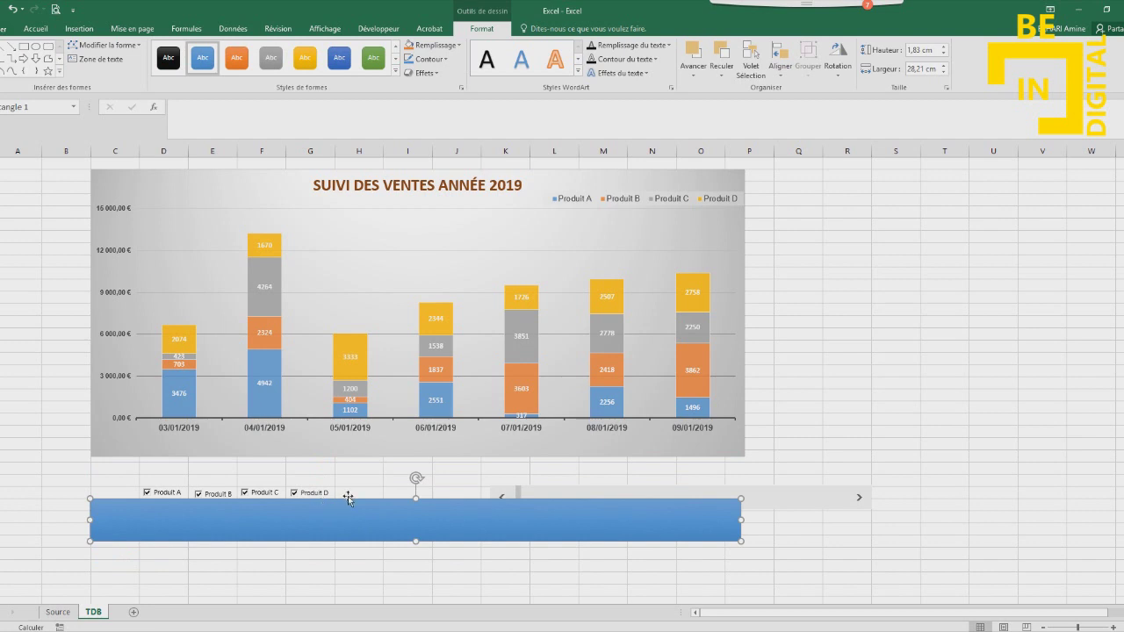
right_click(167, 492)
Move the four product checkboxes out of the way, below the blue bar
key("Escape")
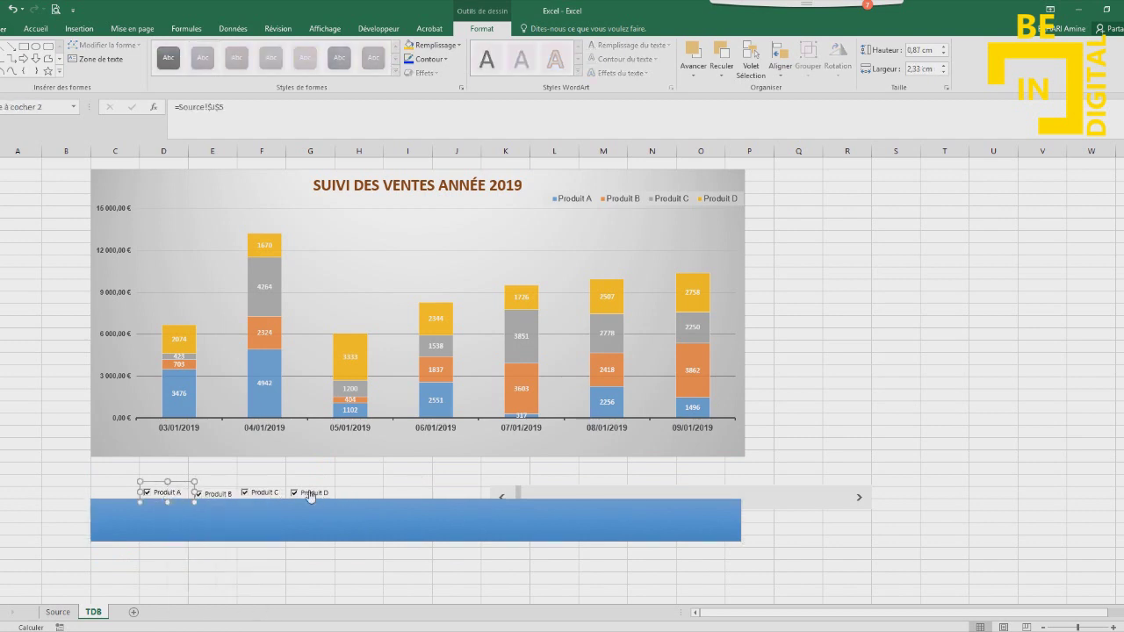
left_click(312, 495, "ctrl")
left_click(277, 493, "ctrl")
left_click(216, 492, "ctrl")
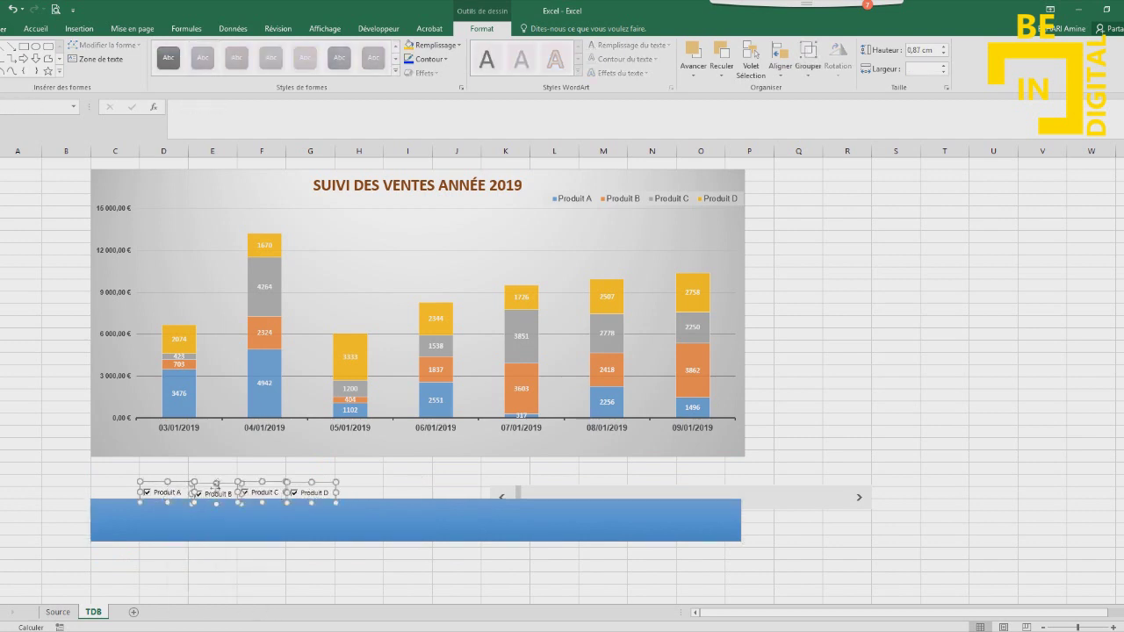
left_click_drag(225, 486, 188, 510)
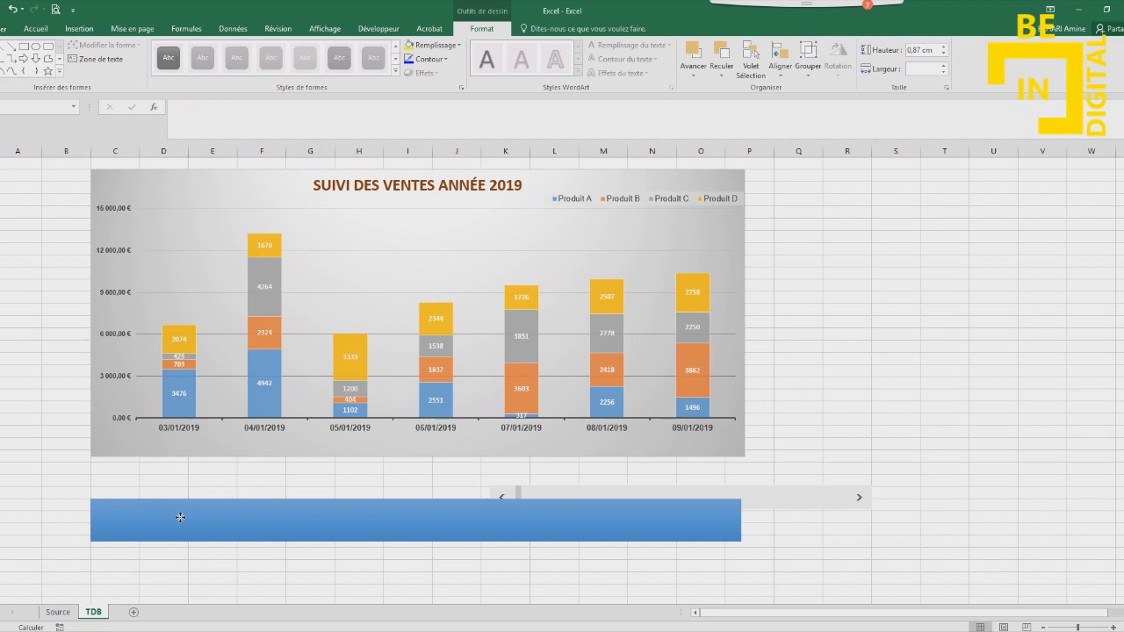
left_click_drag(180, 517, 179, 559)
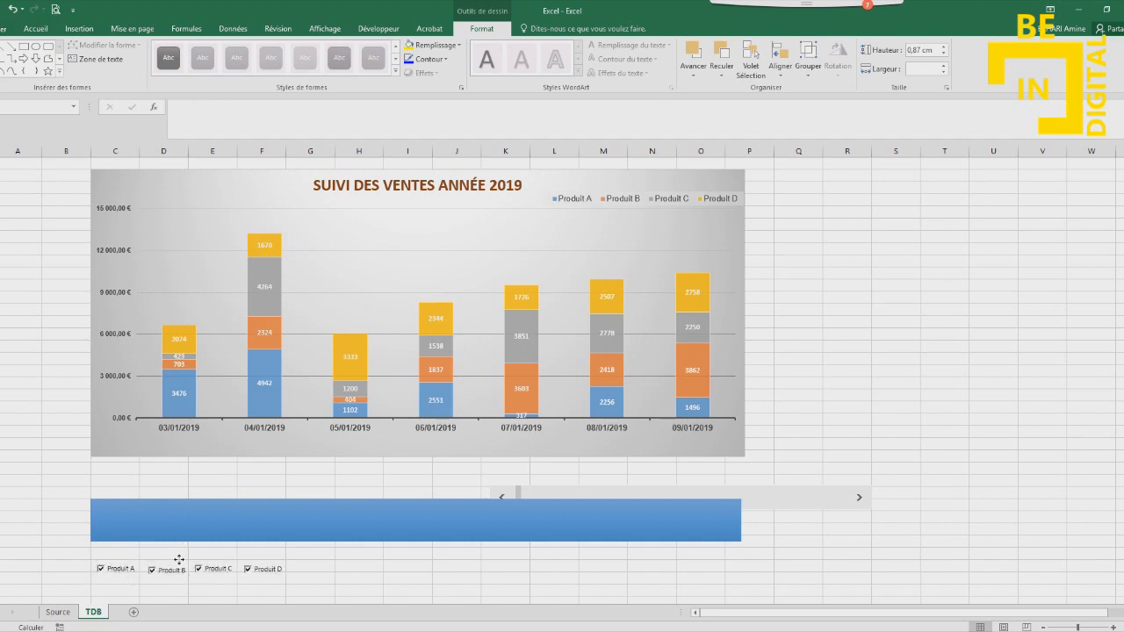
left_click_drag(178, 560, 178, 559)
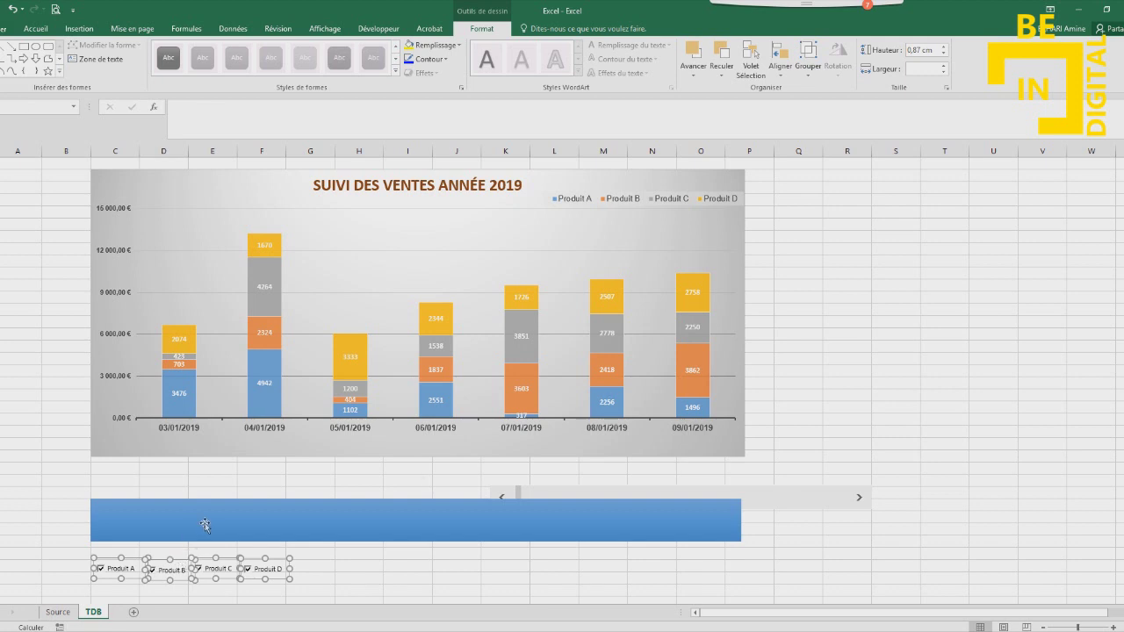
Send the blue bar to the back
left_click(205, 525)
right_click(206, 527)
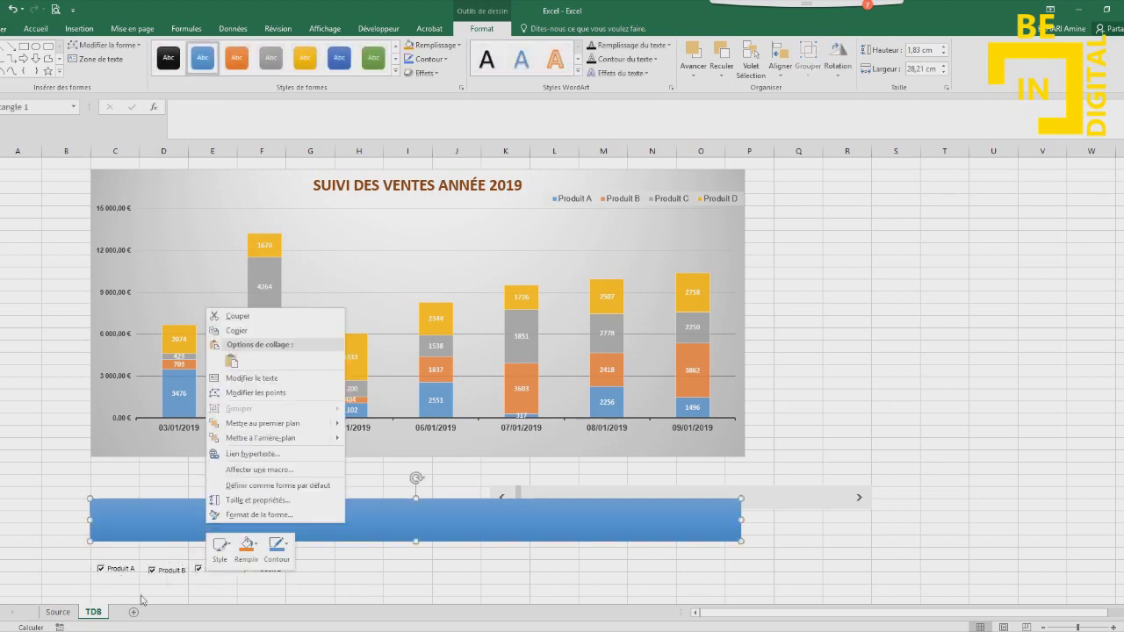
left_click(722, 77)
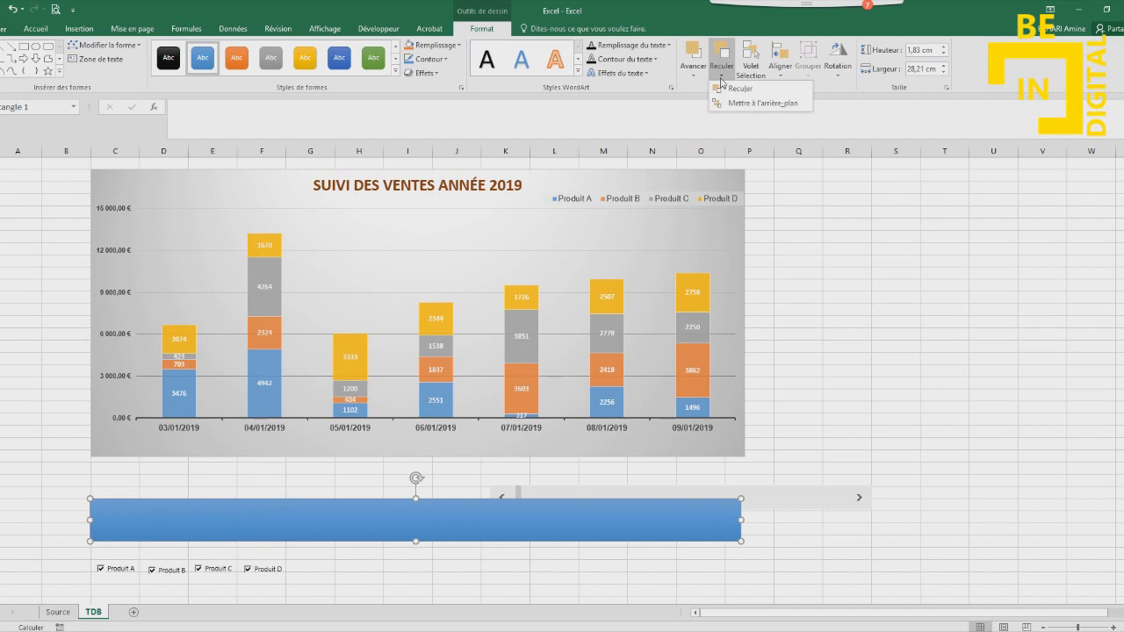
left_click(740, 109)
Move checkboxes Produit A–D back onto the left end of the blue bar
right_click(108, 568)
key("Escape")
left_click(167, 569, "ctrl")
left_click(215, 569, "ctrl")
left_click(266, 569, "ctrl")
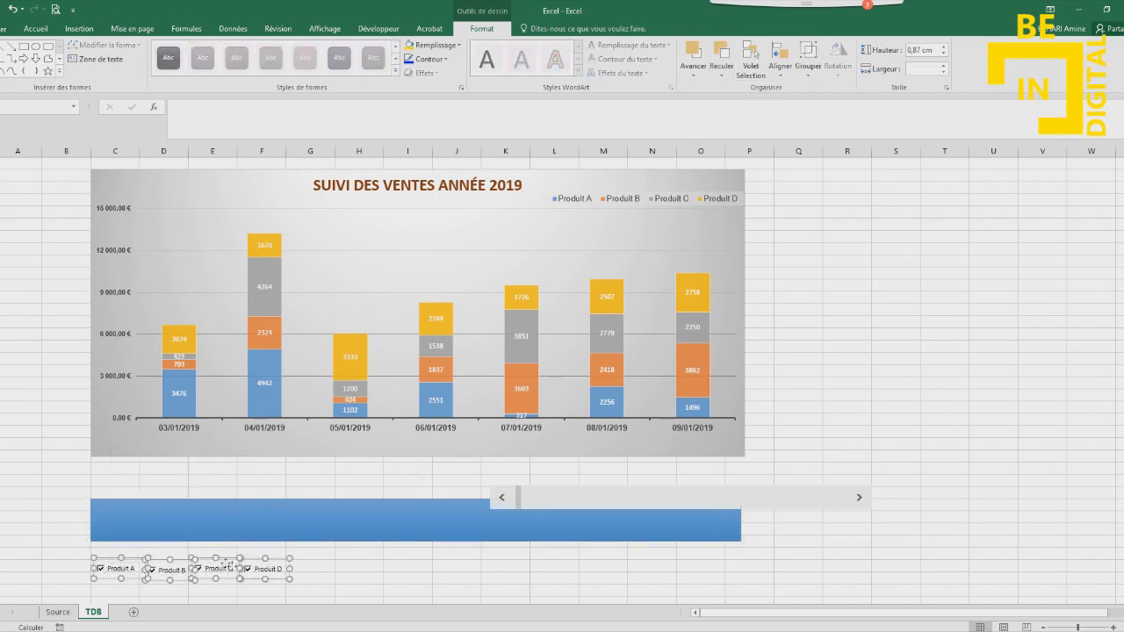
left_click_drag(260, 559, 259, 510)
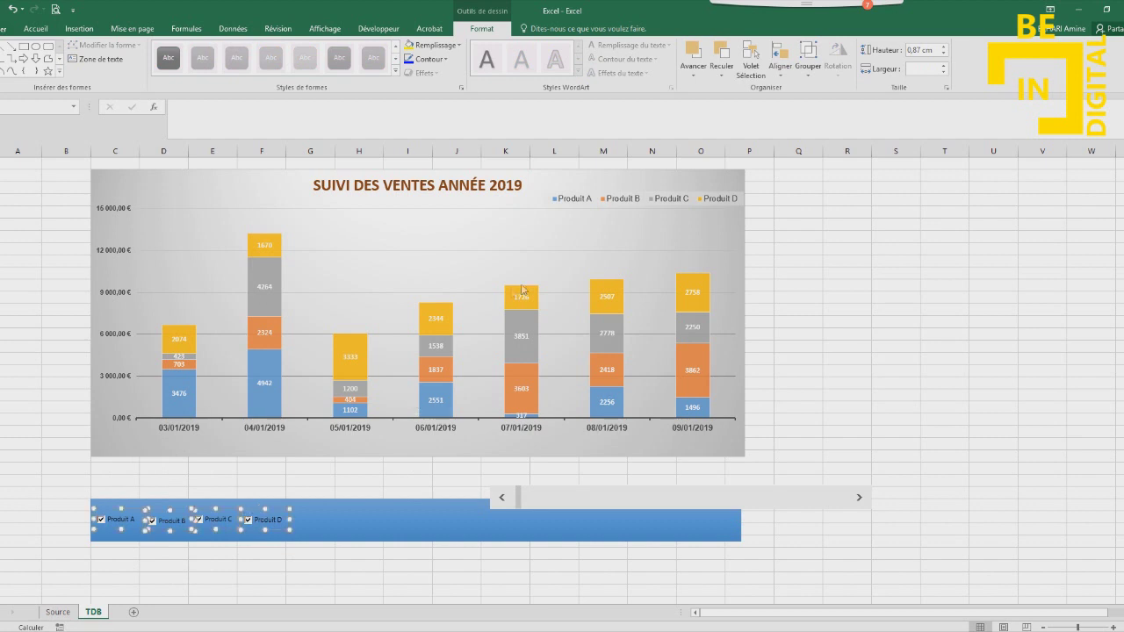
left_click(781, 68)
left_click(815, 147)
Space the four checkboxes evenly and move the date scrollbar onto the blue band
left_click(781, 68)
left_click(829, 178)
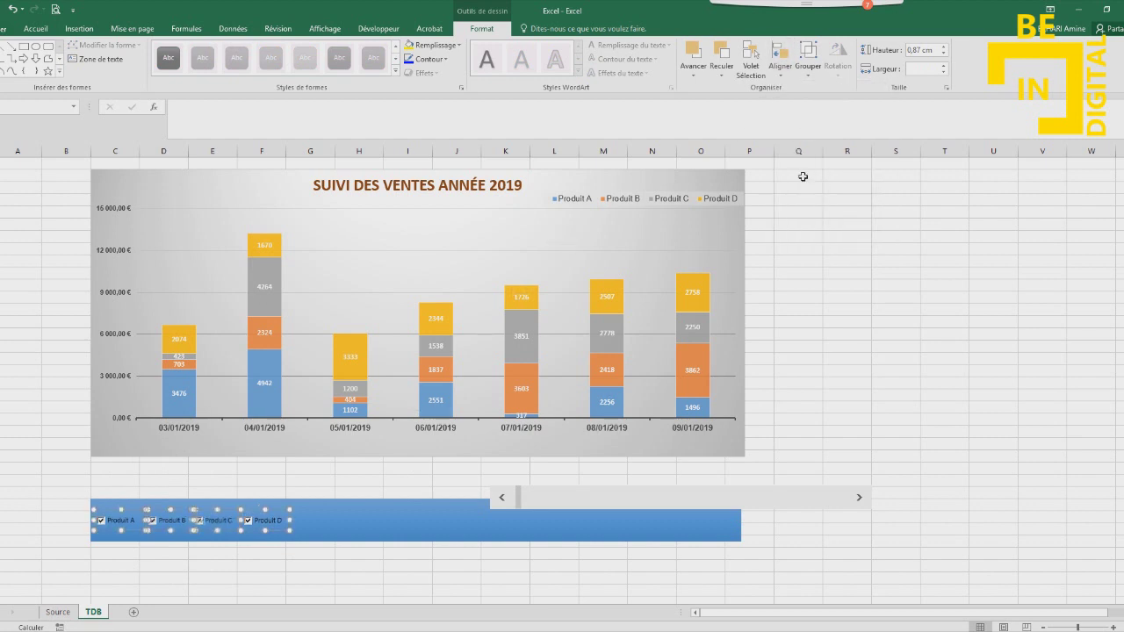
left_click(742, 593)
right_click(757, 487)
key("Escape")
left_click_drag(757, 486, 619, 510)
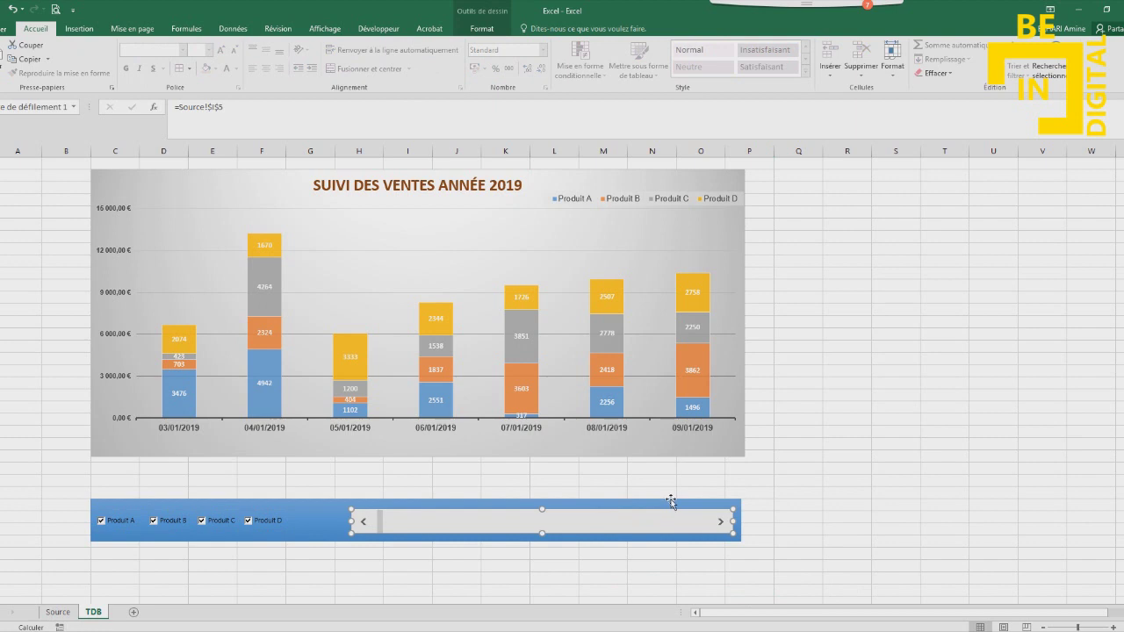
Group the blue band, four product checkboxes and scrollbar, then move the group up
left_click(669, 502, "ctrl")
left_click(265, 520, "ctrl")
left_click(219, 520, "ctrl")
left_click(172, 520, "ctrl")
left_click(142, 520, "ctrl")
left_click(136, 517, "ctrl")
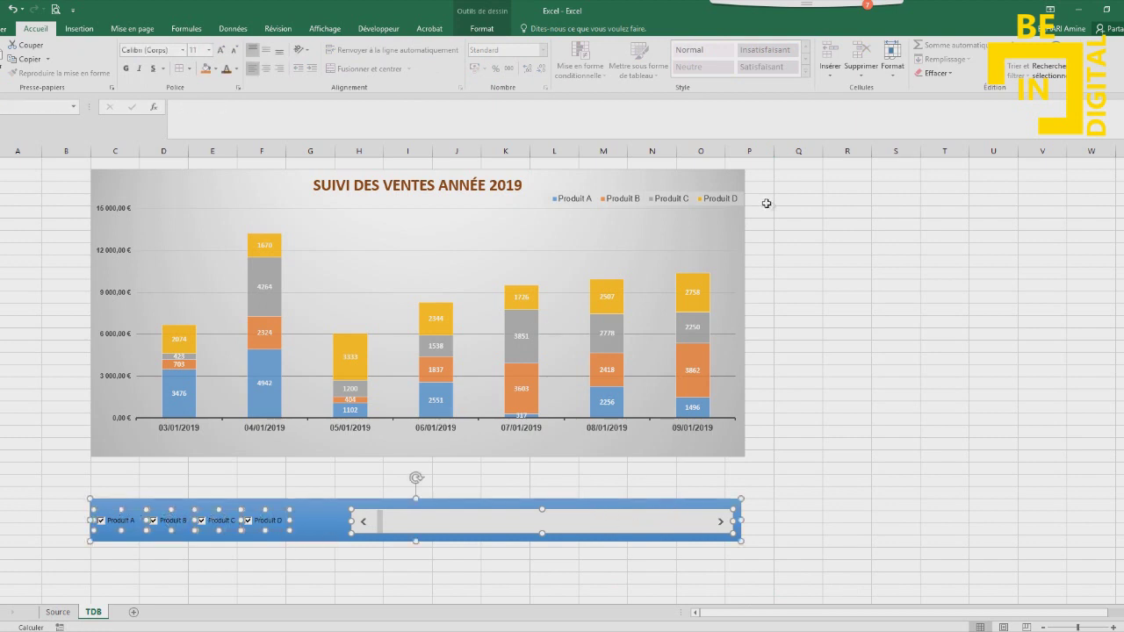
left_click(481, 28)
left_click(808, 63)
left_click(816, 88)
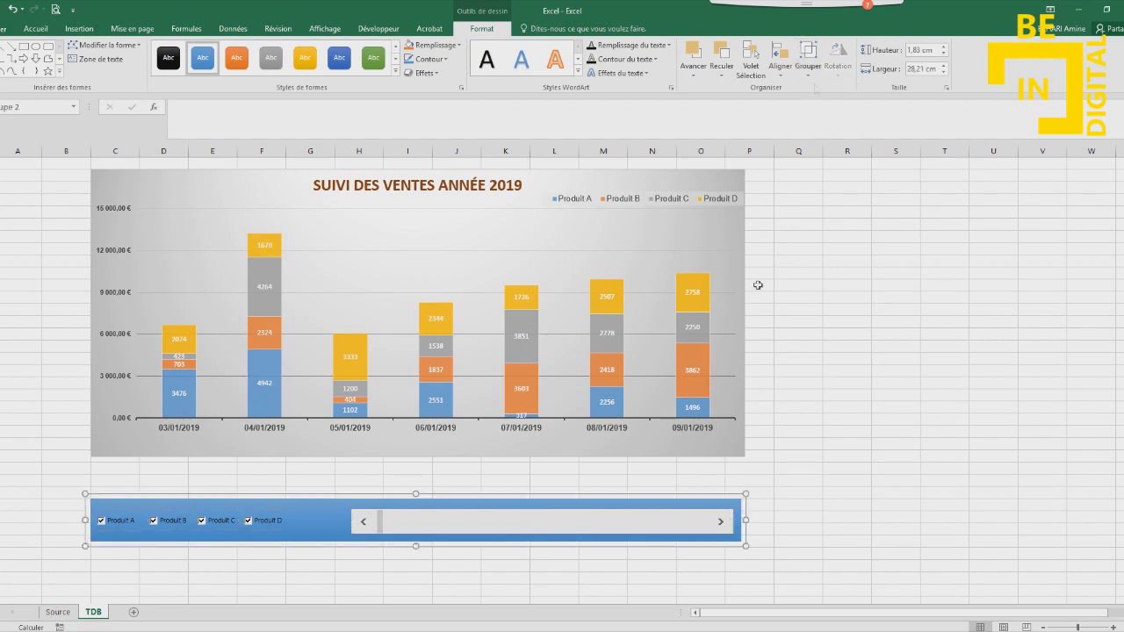
left_click_drag(661, 494, 661, 451)
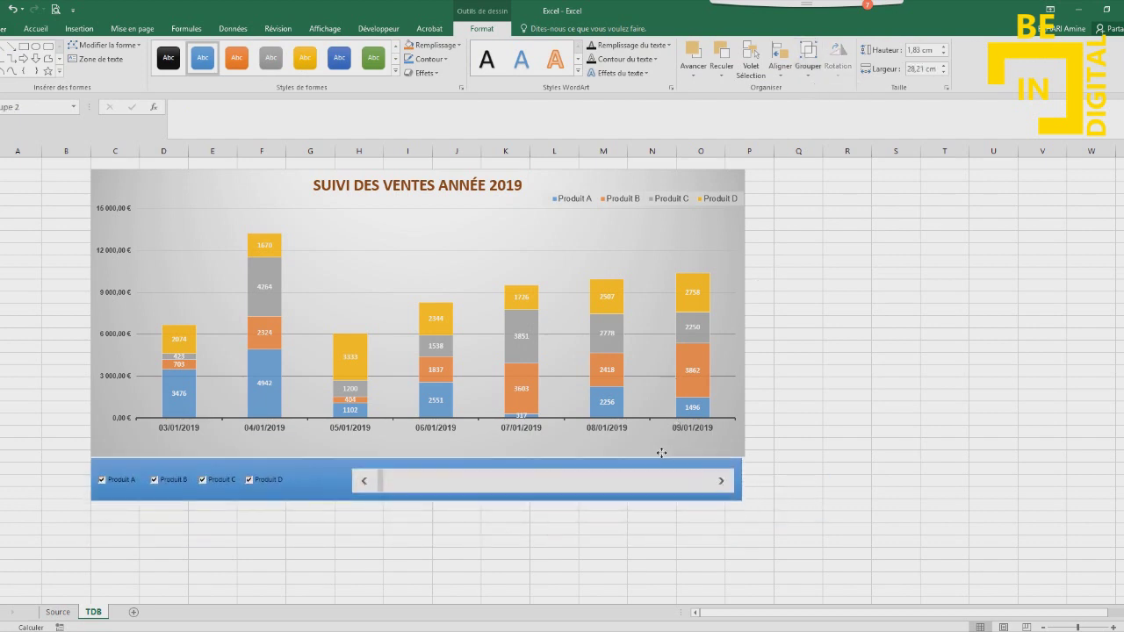
left_click(793, 475)
Resize the sales chart and stretch its plot area down toward the band
left_click(749, 325)
left_click_drag(743, 312, 742, 310)
left_click(483, 373)
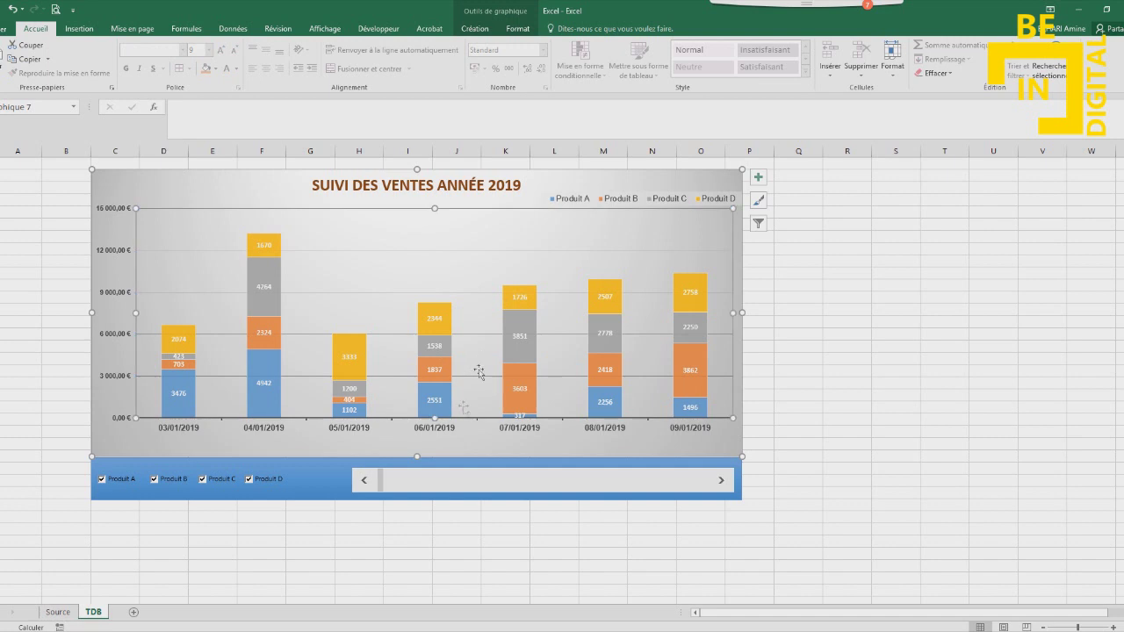
left_click_drag(434, 418, 434, 432)
left_click(903, 374)
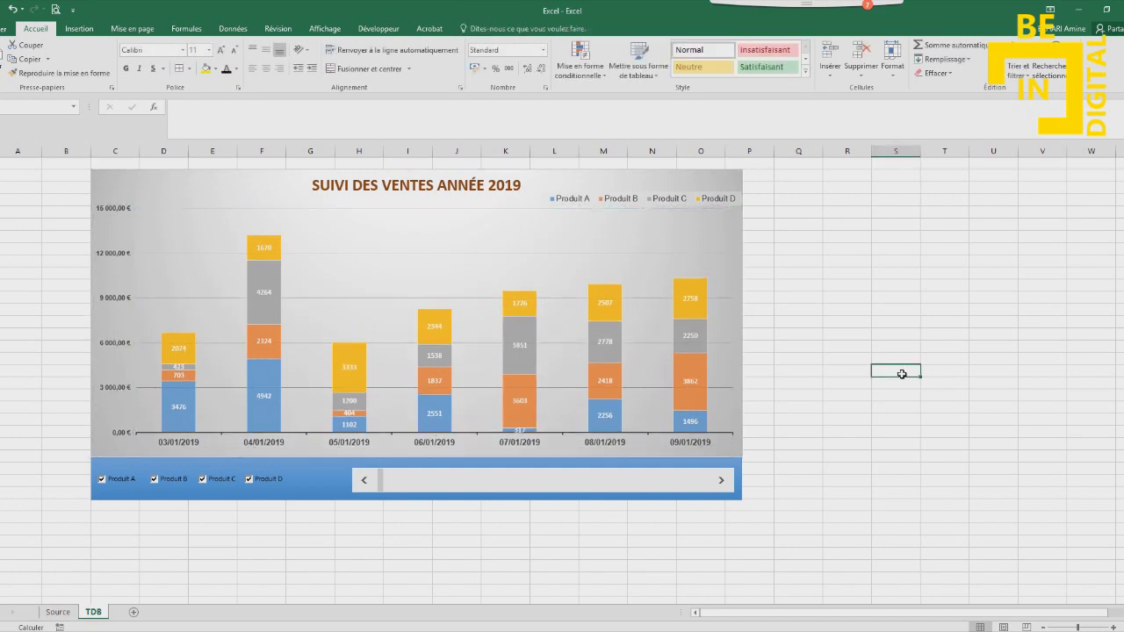
Group the chart with the controls group and shift it right and down
left_click(742, 474)
left_click(741, 266, "ctrl")
right_click(741, 265)
mouse_move(776, 336)
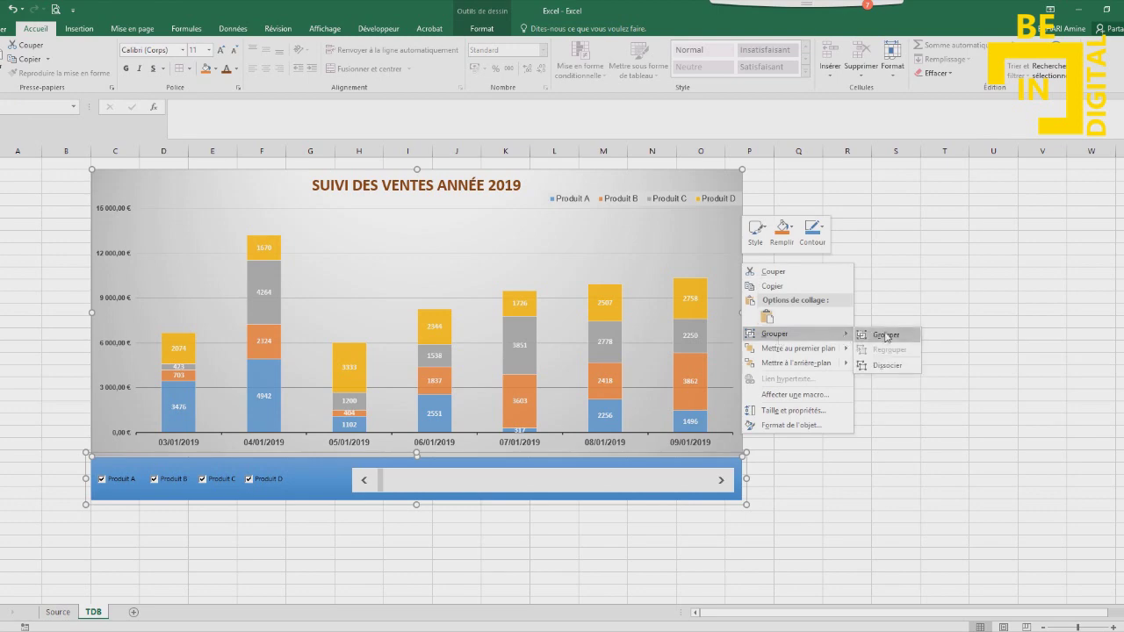
left_click(878, 336)
left_click_drag(741, 225, 821, 244)
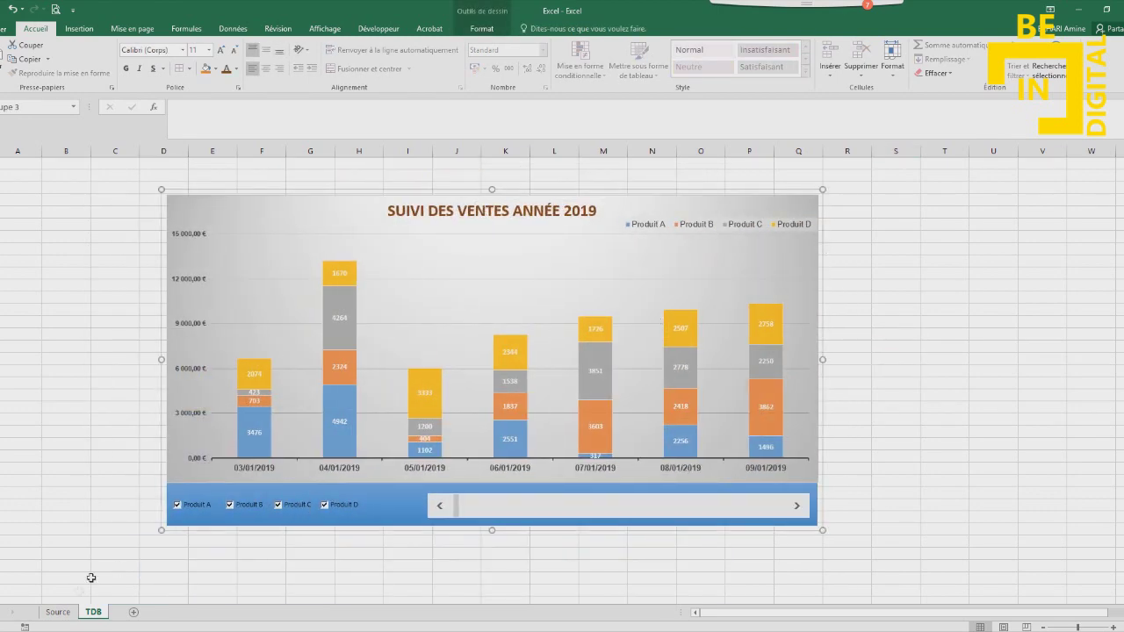
left_click(58, 612)
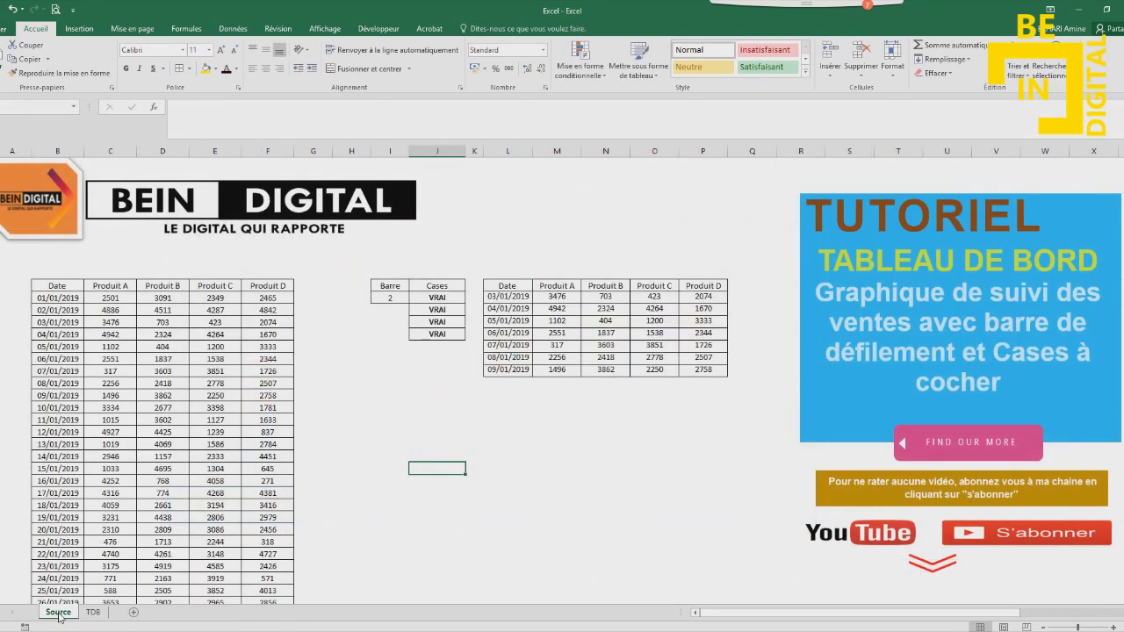
Make a copy of the Source sheet before TDB and rename it TDBF
right_click(60, 616)
left_click(84, 513)
left_click(58, 563)
left_click(39, 505)
left_click(117, 582)
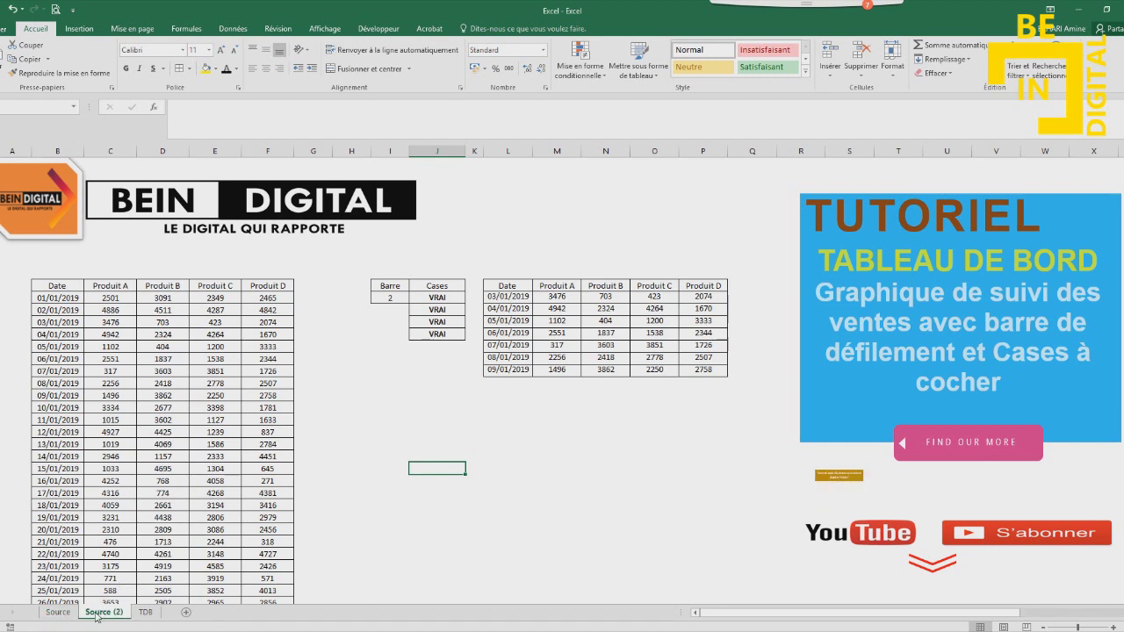
right_click(104, 612)
left_click(130, 501)
type("TDBF")
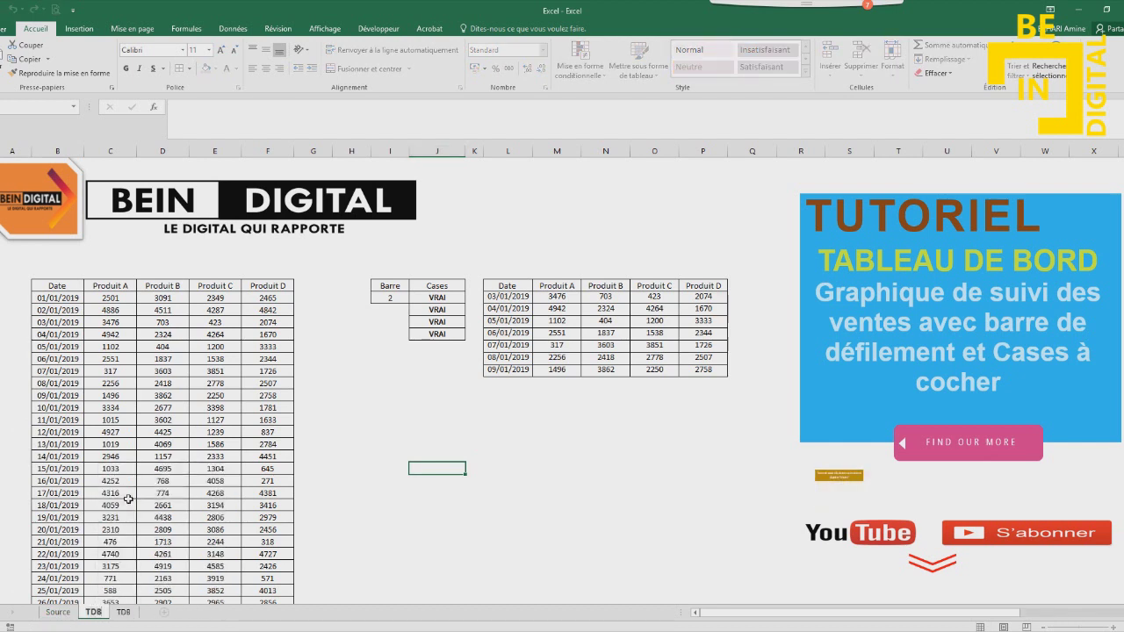
left_click(350, 488)
Remove all borders from the TDBF data tables
mouse_move(57, 285)
left_mouse_down()
mouse_move(777, 584)
mouse_move(730, 512)
mouse_move(728, 434)
left_mouse_up()
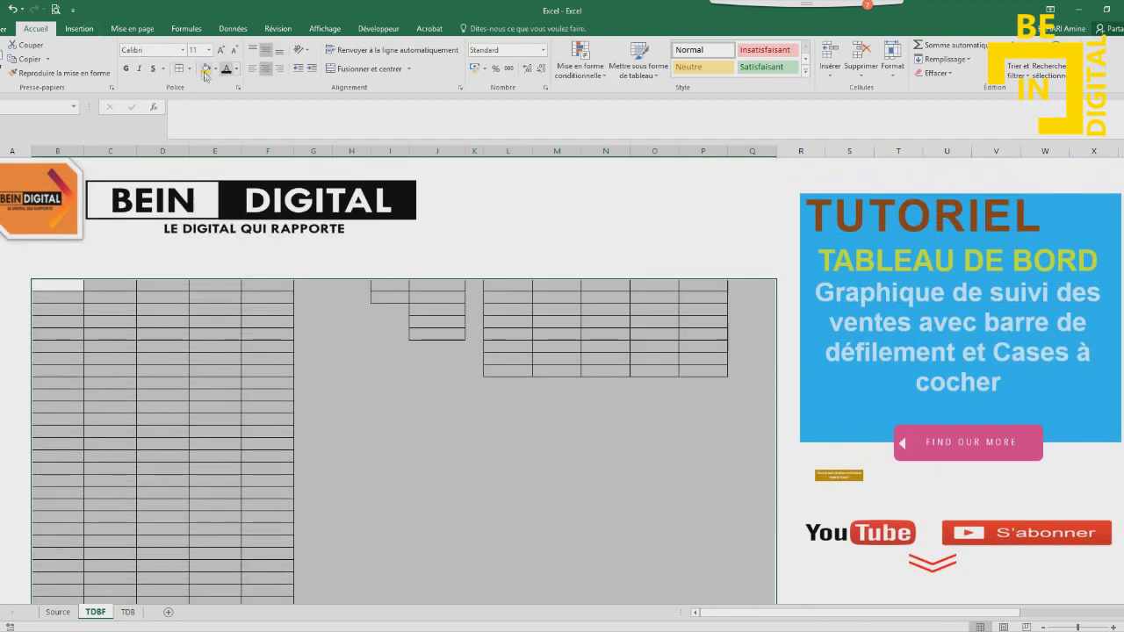
left_click(189, 68)
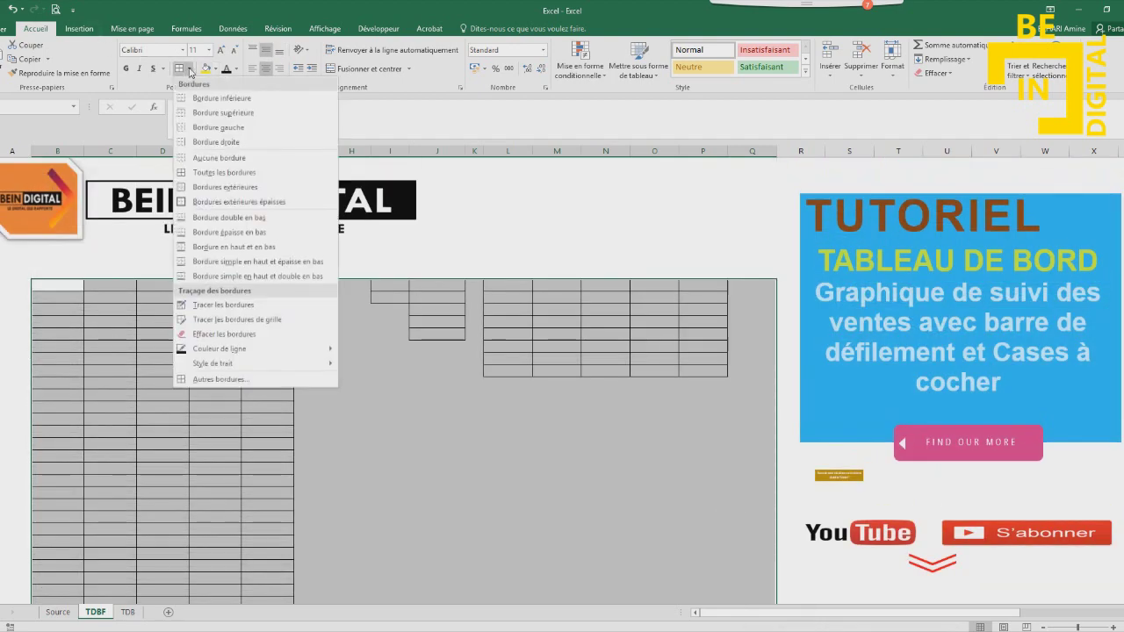
left_click(211, 162)
left_click(246, 323)
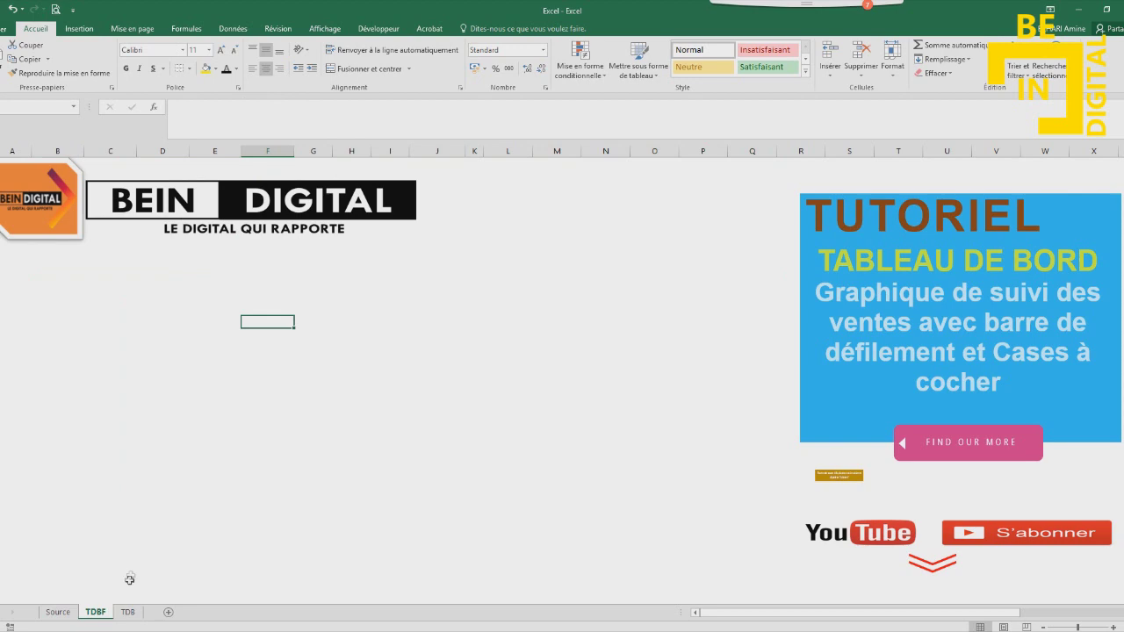
Cut the chart group from TDB and paste it on TDBF under the BEIN DIGITAL banner
left_click(128, 612)
right_click(506, 192)
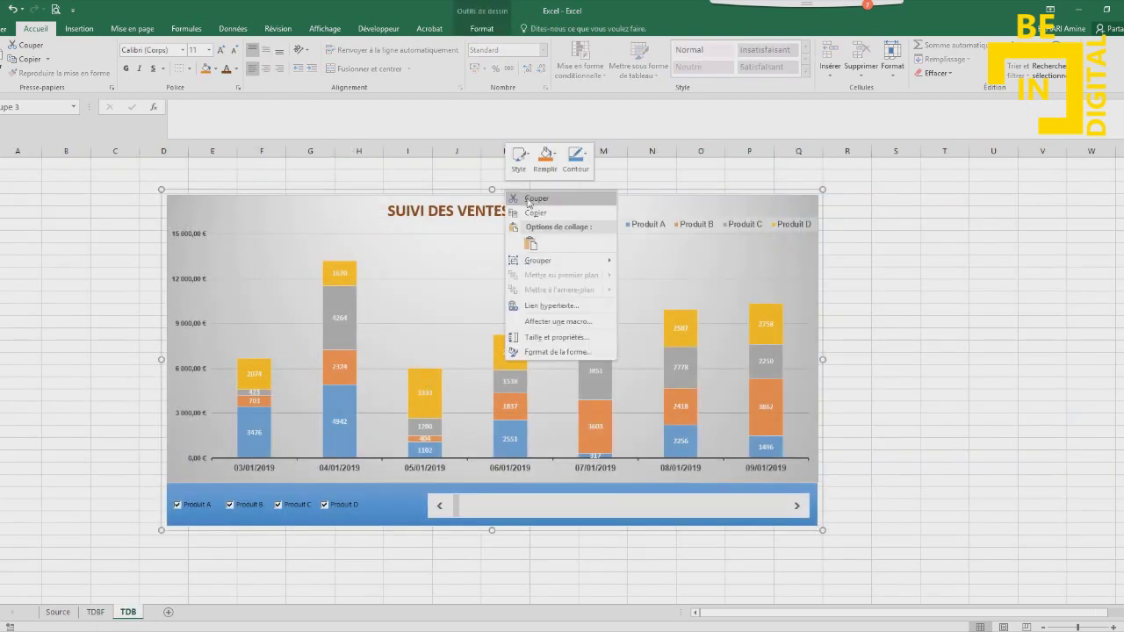
left_click(529, 200)
left_click(95, 612)
right_click(51, 282)
left_click(73, 336)
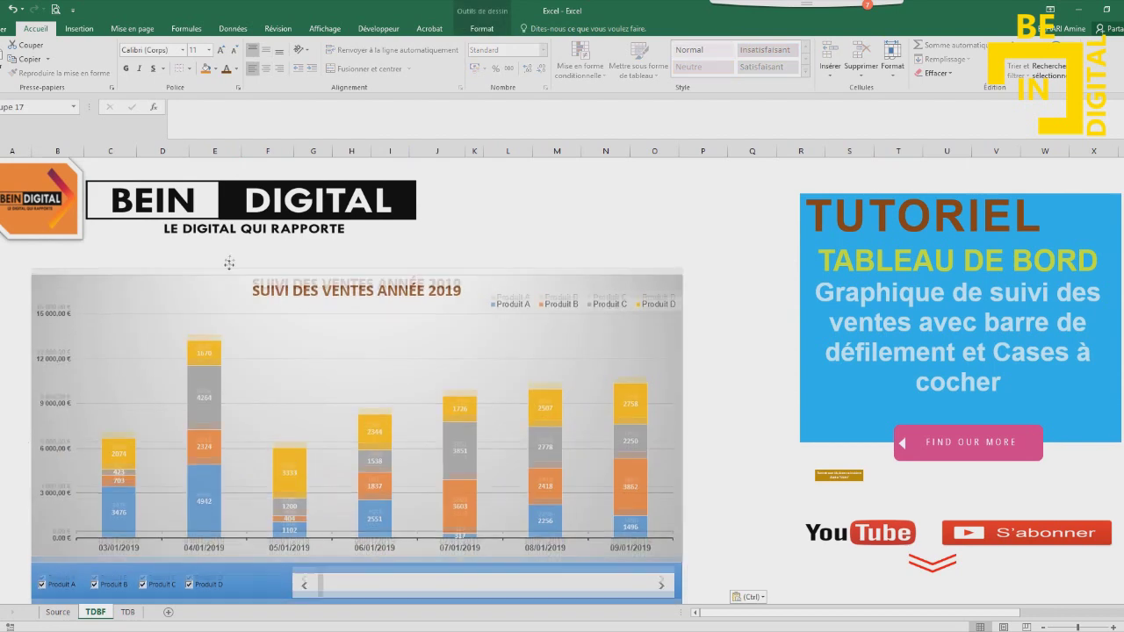
left_click_drag(228, 264, 230, 246)
left_click(742, 357)
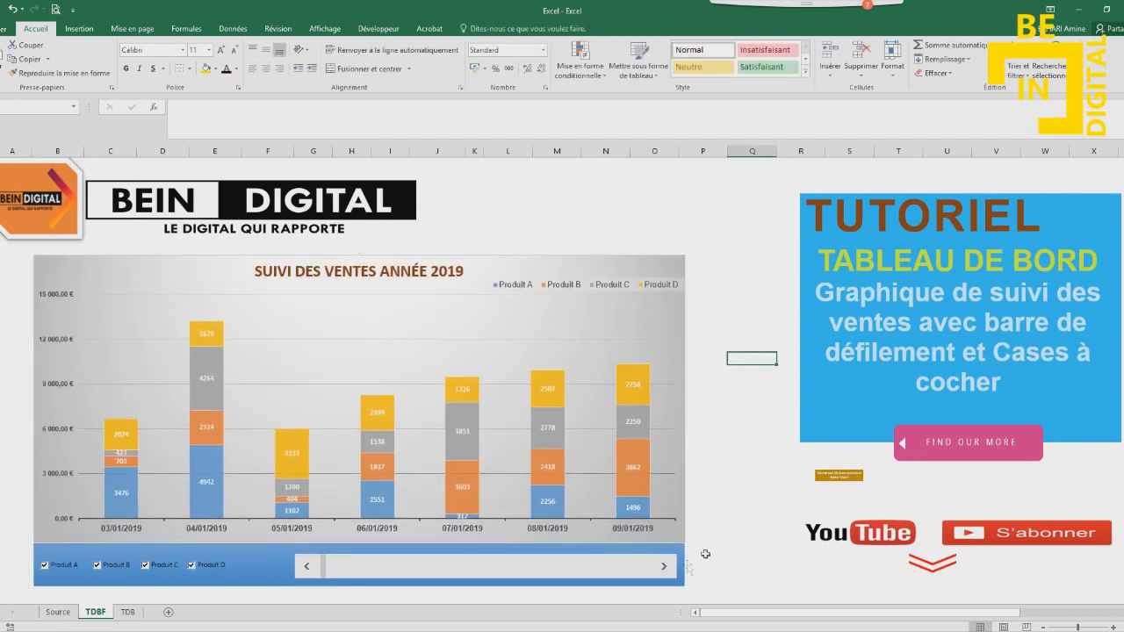
left_click(664, 567)
Advance the dates a few steps and untick Produit A–D, then re-tick Produit A
left_click(664, 567)
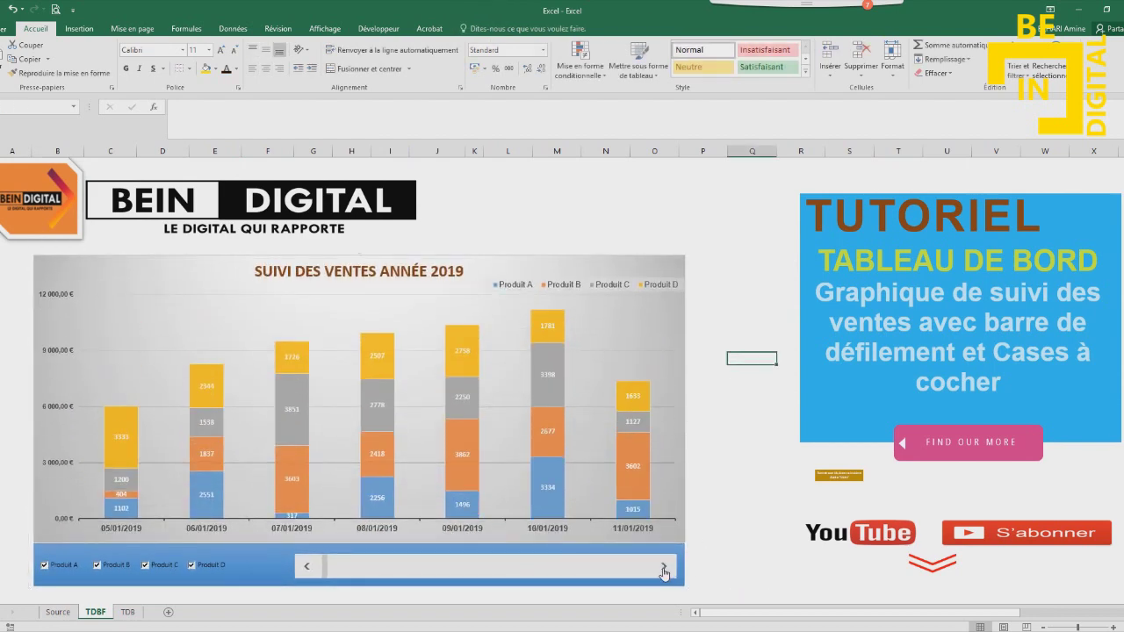
left_click(665, 569)
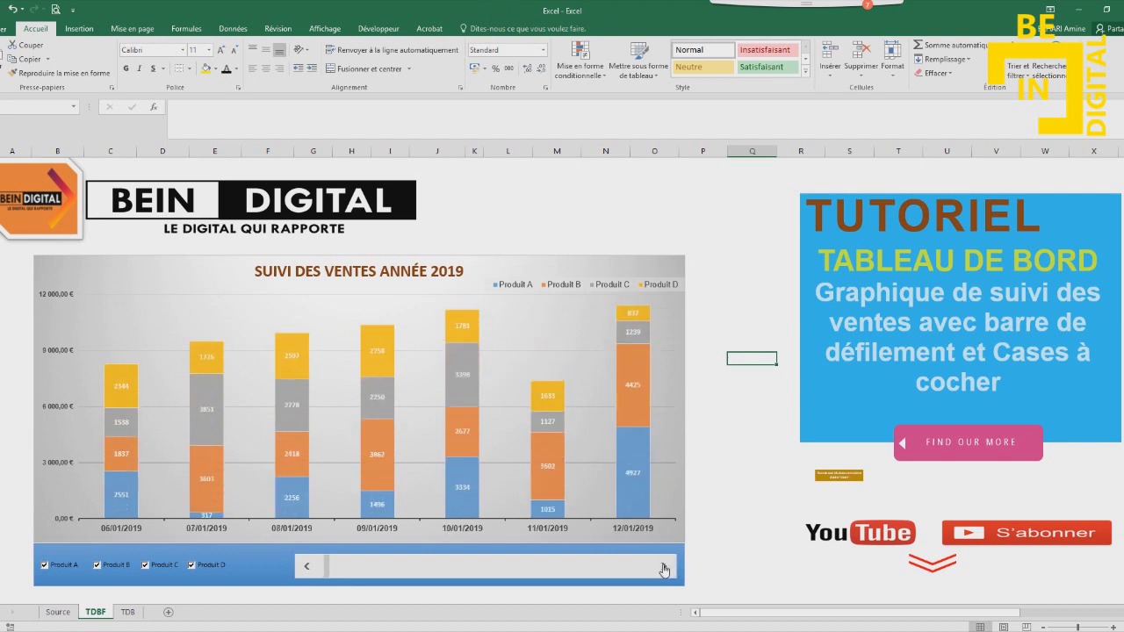
left_click(663, 570)
left_click(191, 567)
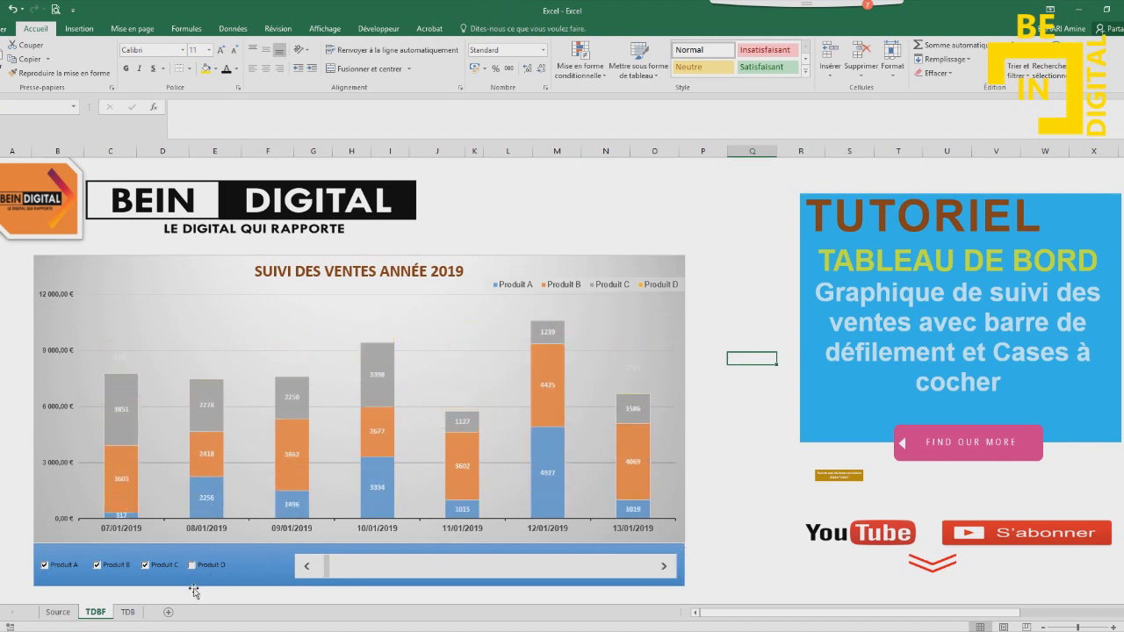
left_click(45, 567)
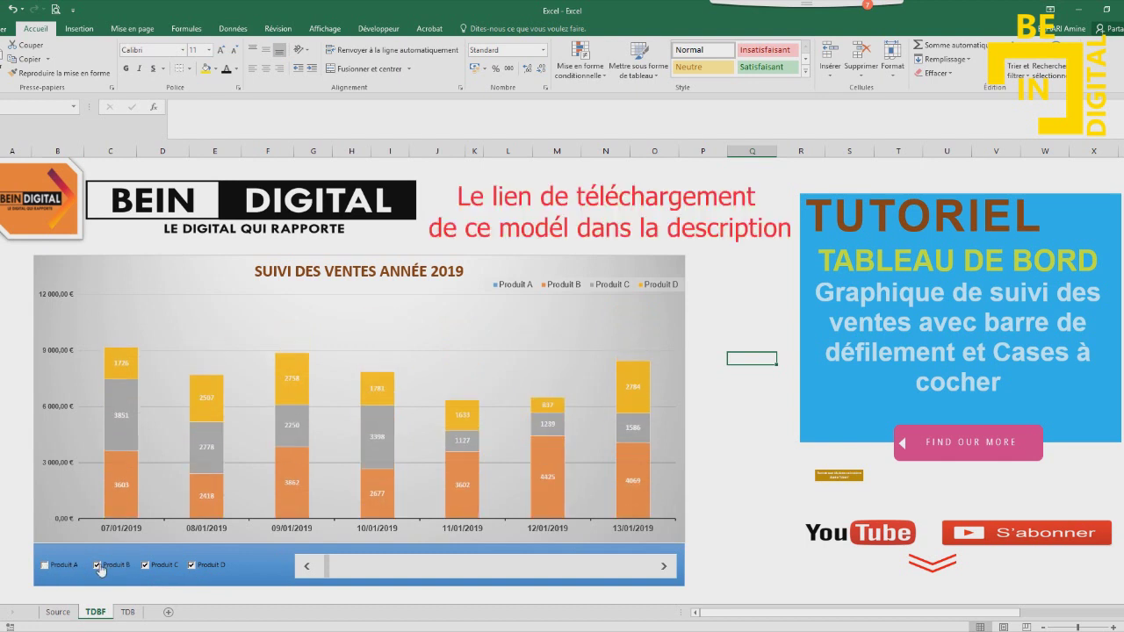
left_click(98, 565)
left_click(145, 565)
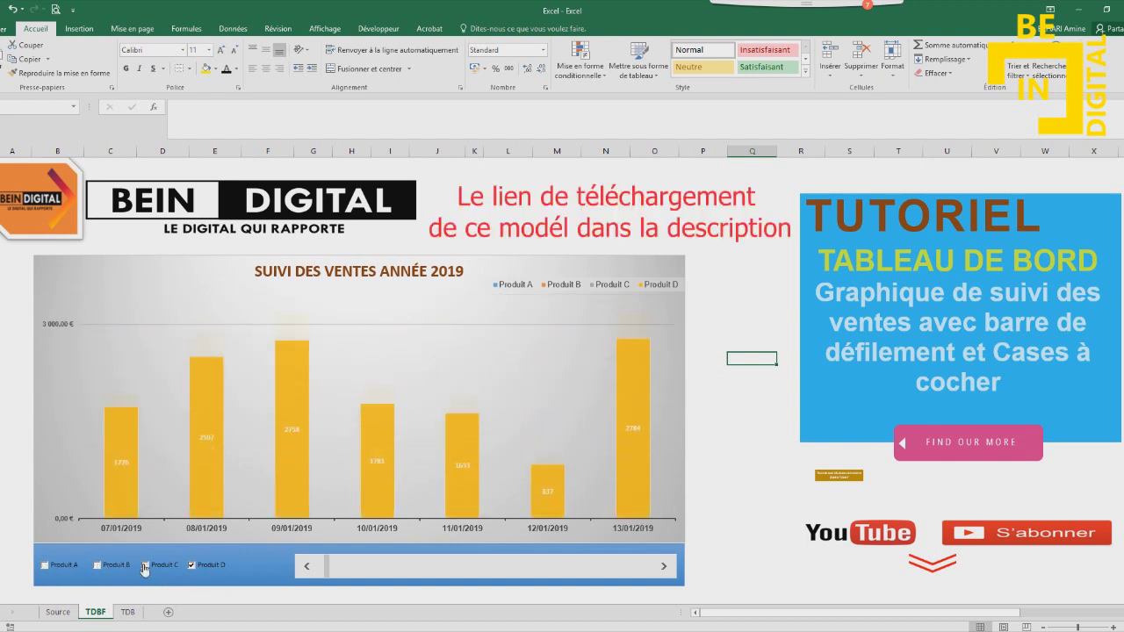
left_click(192, 567)
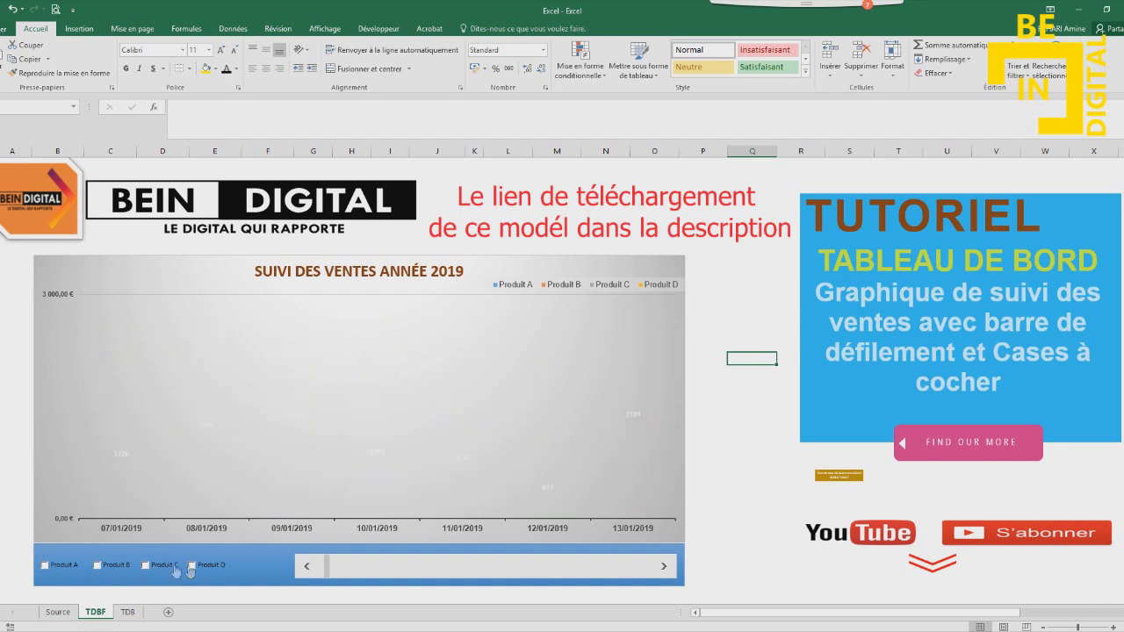
left_click(46, 567)
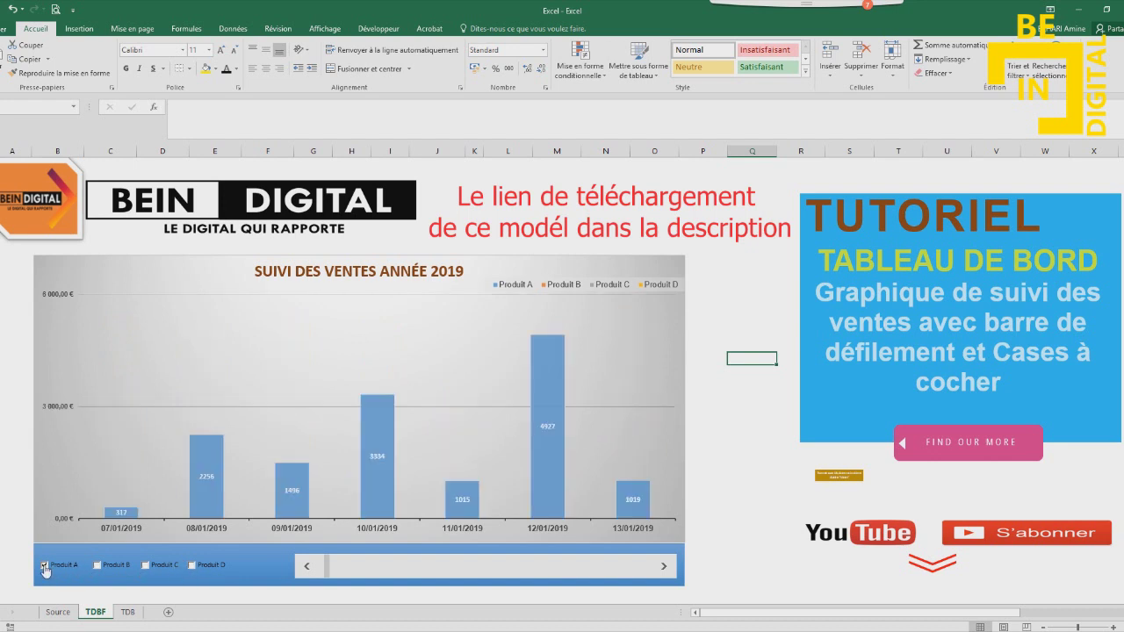
Scroll the dates forward to 14/01–20/01/2019 while re-ticking Produit B, C and D
left_click(665, 567)
left_click(664, 567)
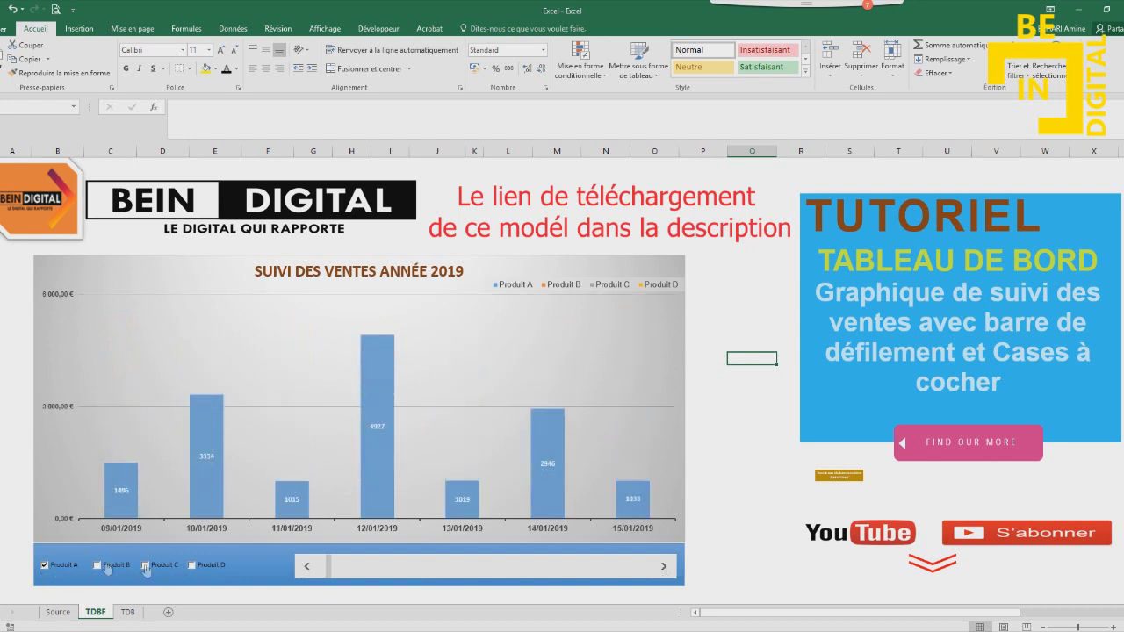
left_click(96, 566)
left_click(665, 568)
left_click(664, 567)
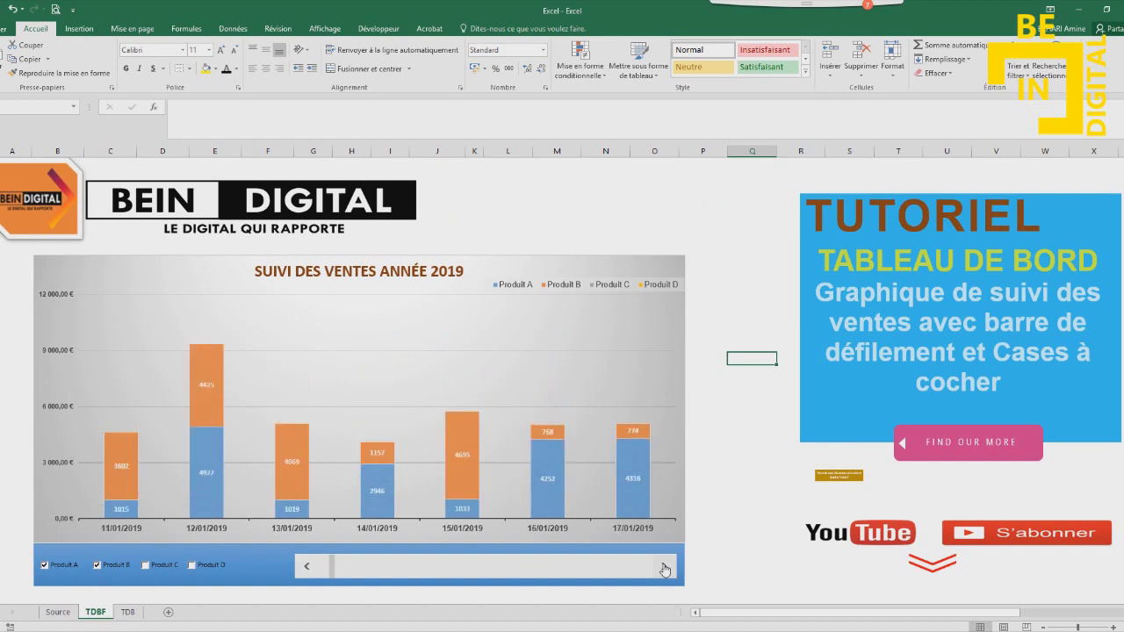
left_click(664, 567)
left_click(665, 567)
left_click(665, 567)
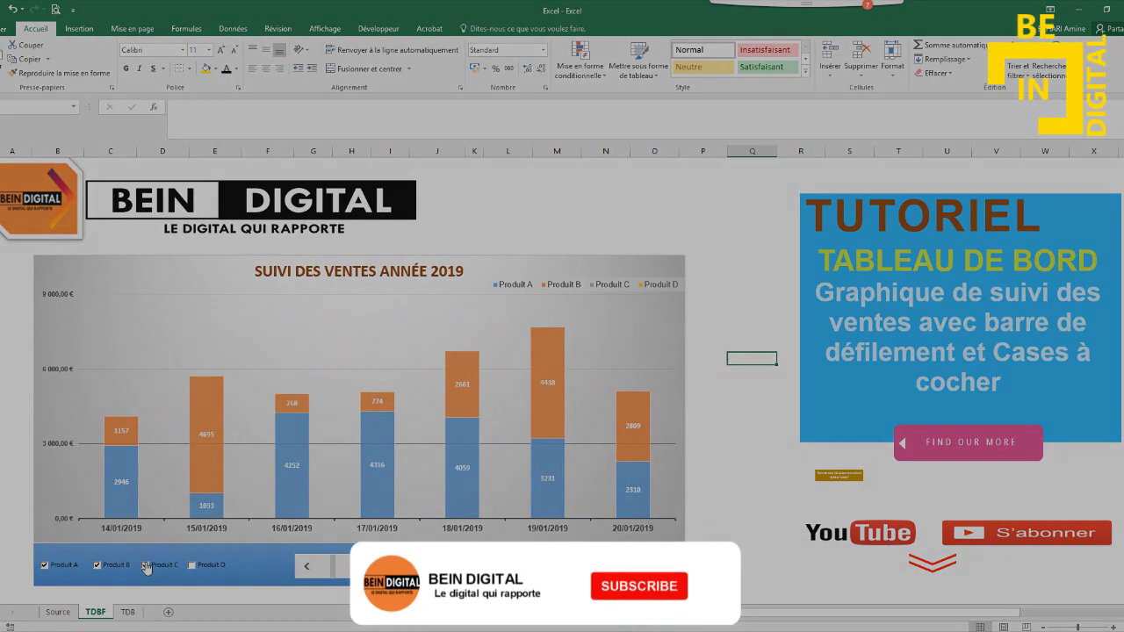
left_click(170, 567)
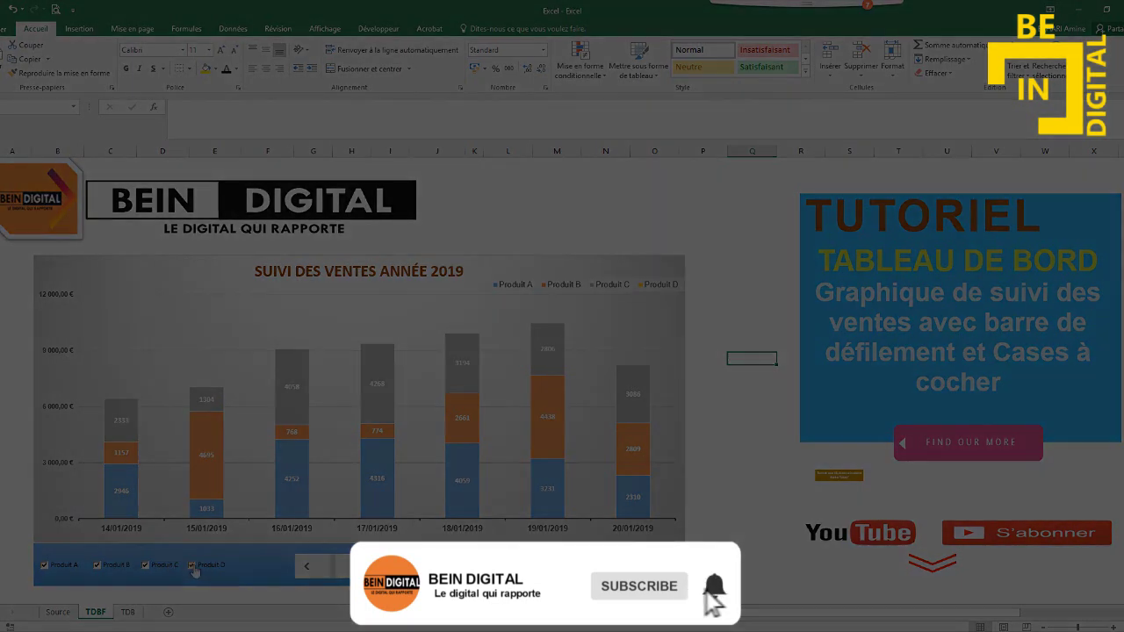
left_click(191, 565)
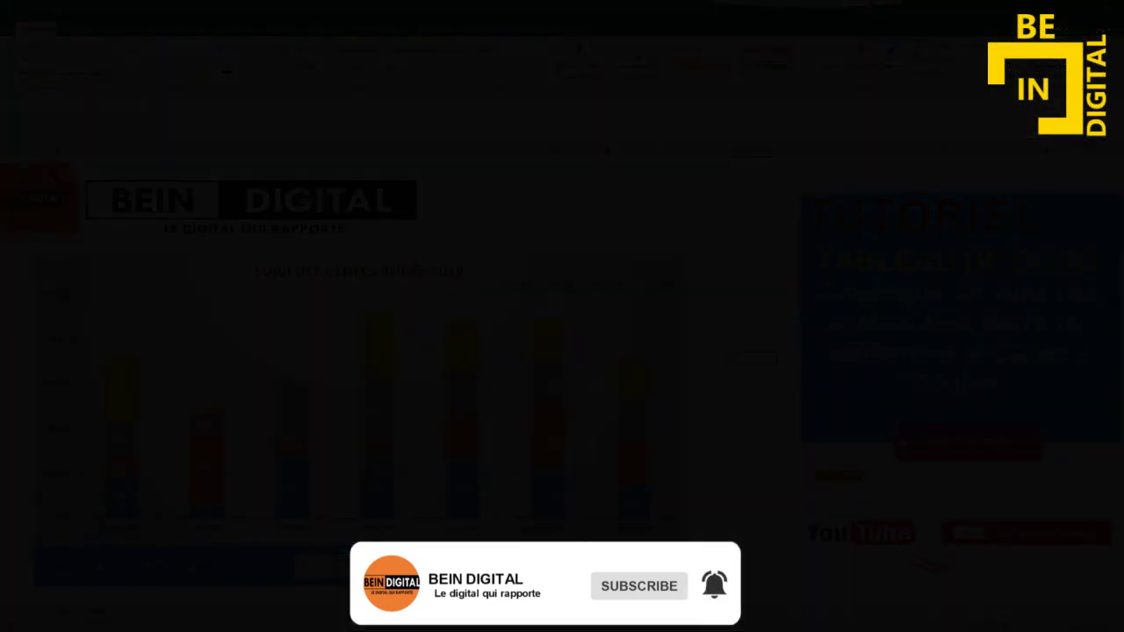